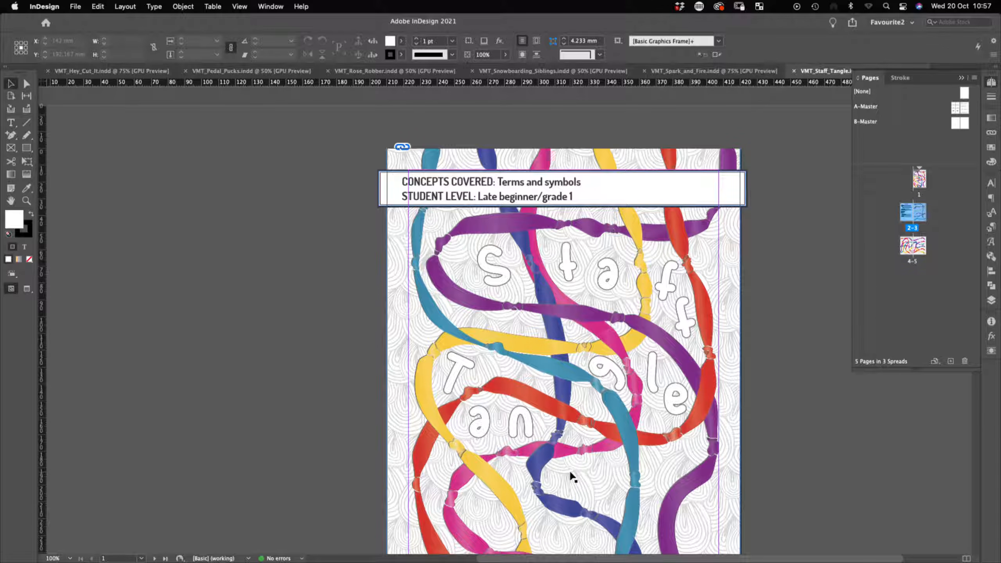
# Step: Replace the cover banner's concepts covered text "Terms and symbols" with "Staff navigation and note names"
pyautogui.hscroll(-3, 569, 478)
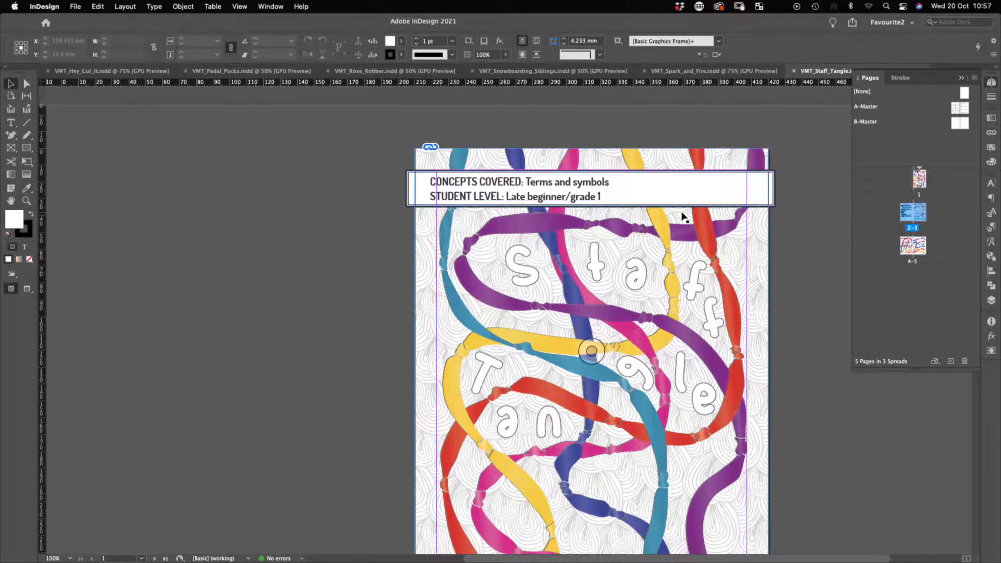
pyautogui.click(670, 186)
pyautogui.scroll(-1, 614, 175)
pyautogui.click(822, 109)
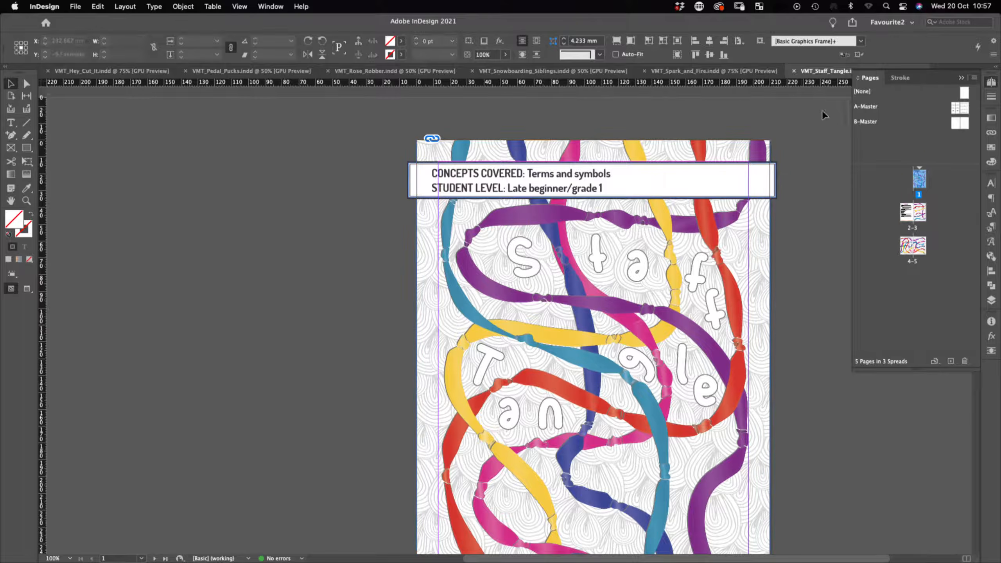
pyautogui.doubleClick(601, 173)
pyautogui.moveTo(611, 174); pyautogui.dragTo(530, 173)
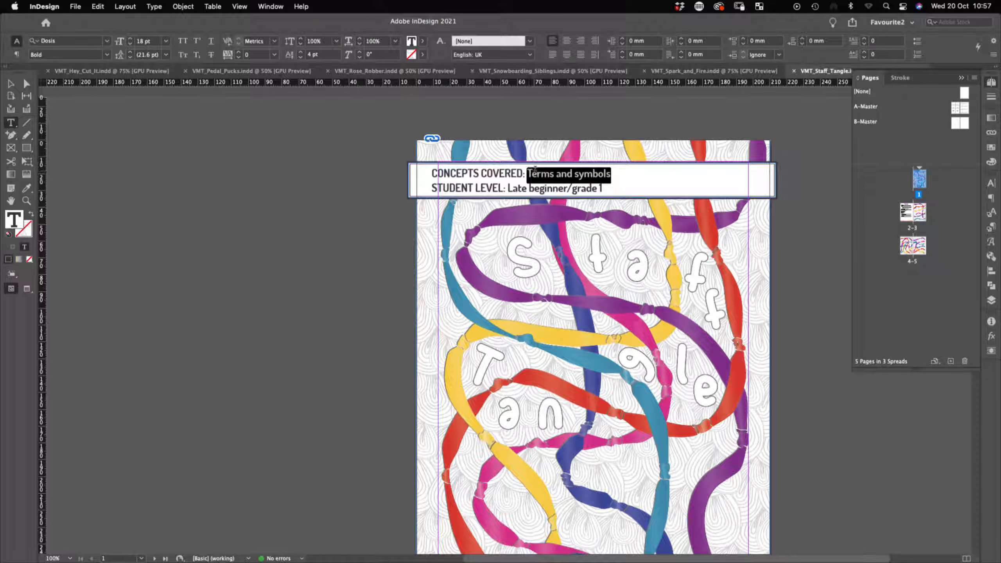
pyautogui.write('Staff')
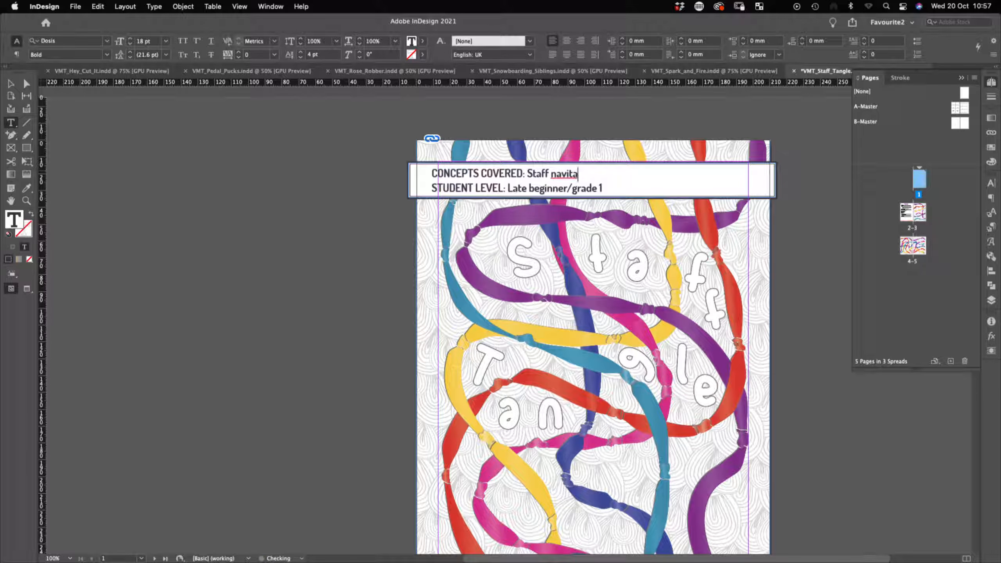
pyautogui.press('BackSpace')
pyautogui.press('BackSpace')
pyautogui.write('gation and note names')
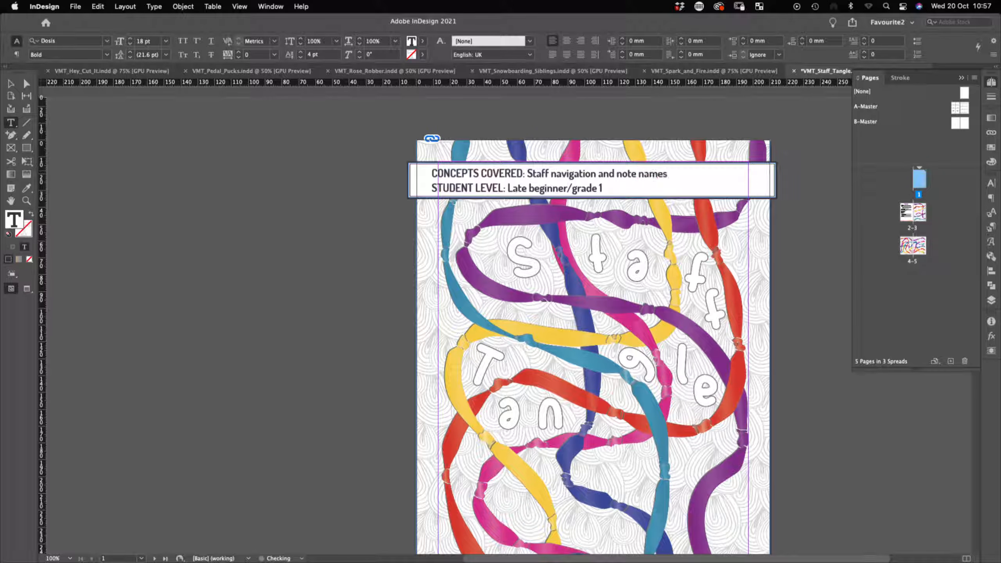
# Step: Change the student level on the cover banner to "Newbie – late beginner/grade 1"
pyautogui.moveTo(619, 191); pyautogui.dragTo(510, 181)
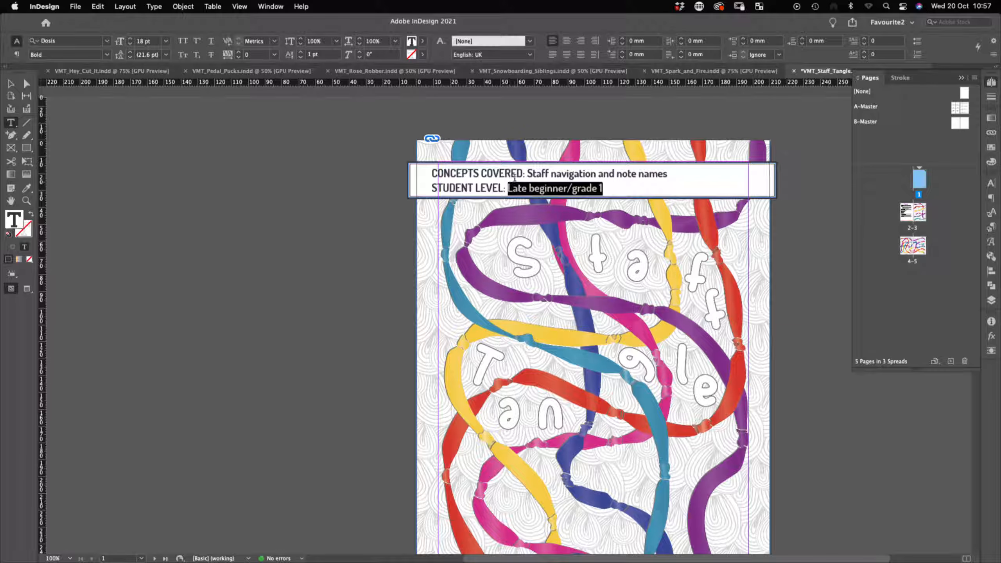
pyautogui.write('Newb')
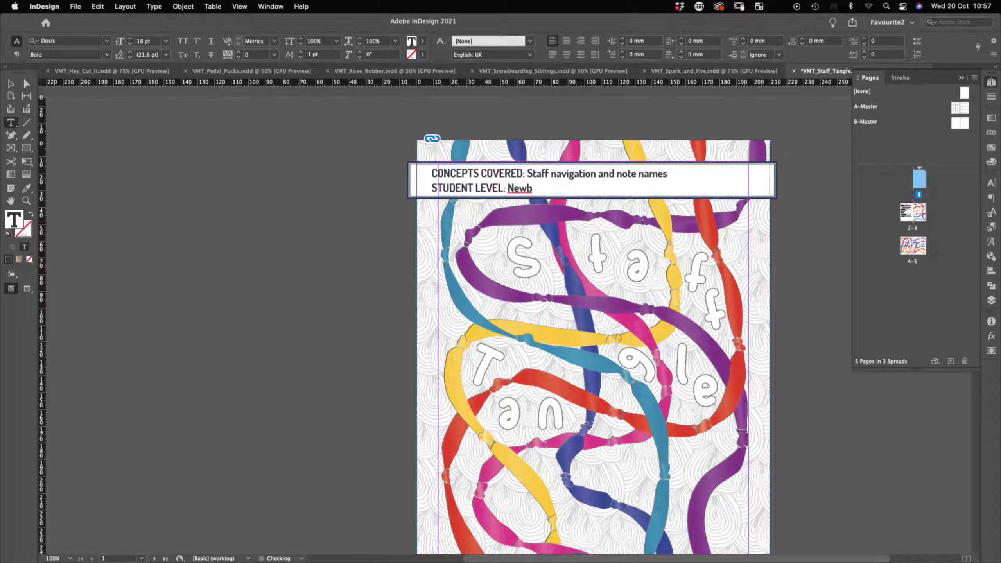
pyautogui.write('ie – late beginner/grade 1')
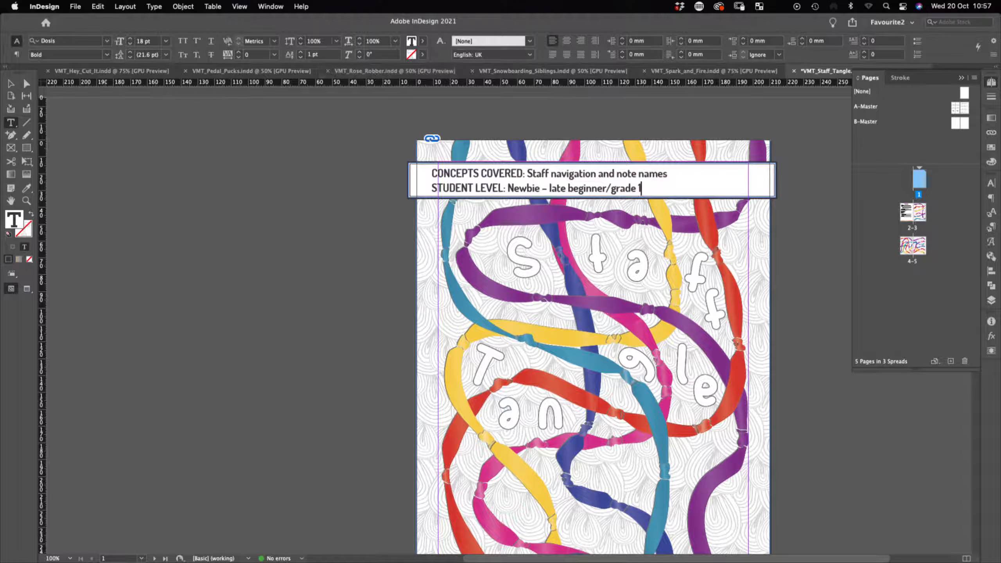
# Step: On the instructions page, recolour the letters "taff Tangle" in the title red, sampled from the red ribbon with the Eyedropper
pyautogui.scroll(-10, 632, 392)
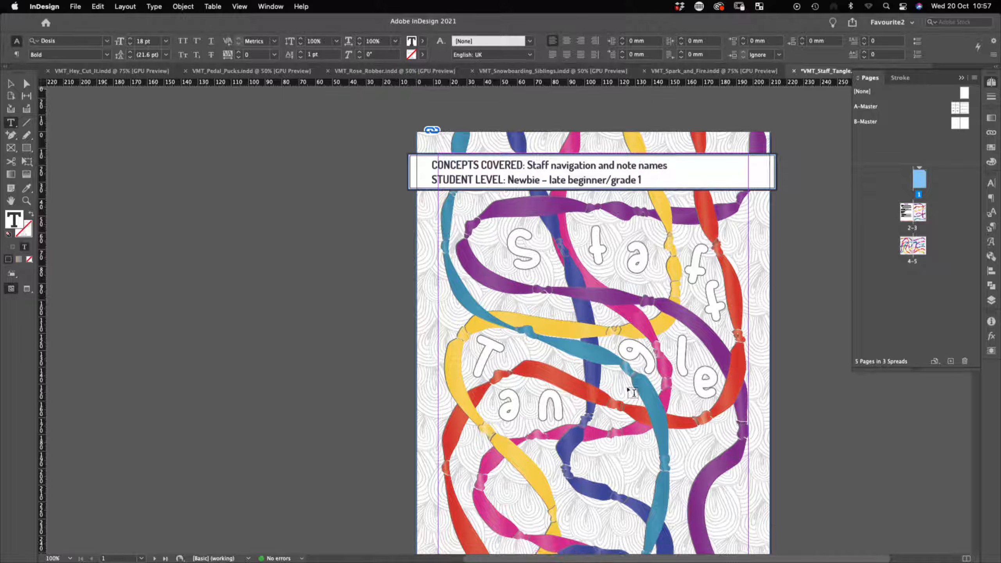
pyautogui.scroll(-7, 633, 392)
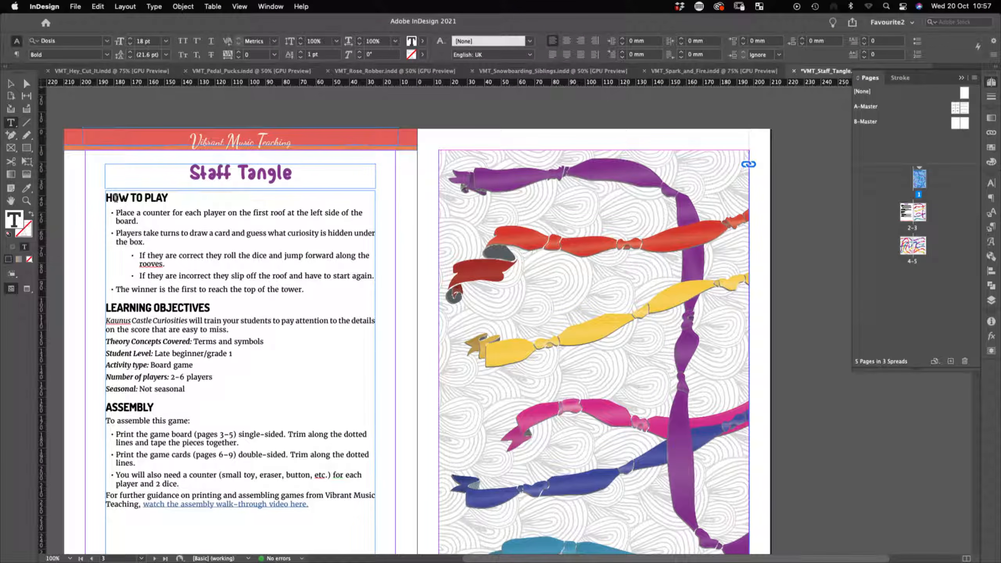
pyautogui.moveTo(115, 198); pyautogui.dragTo(254, 527)
pyautogui.click(265, 341)
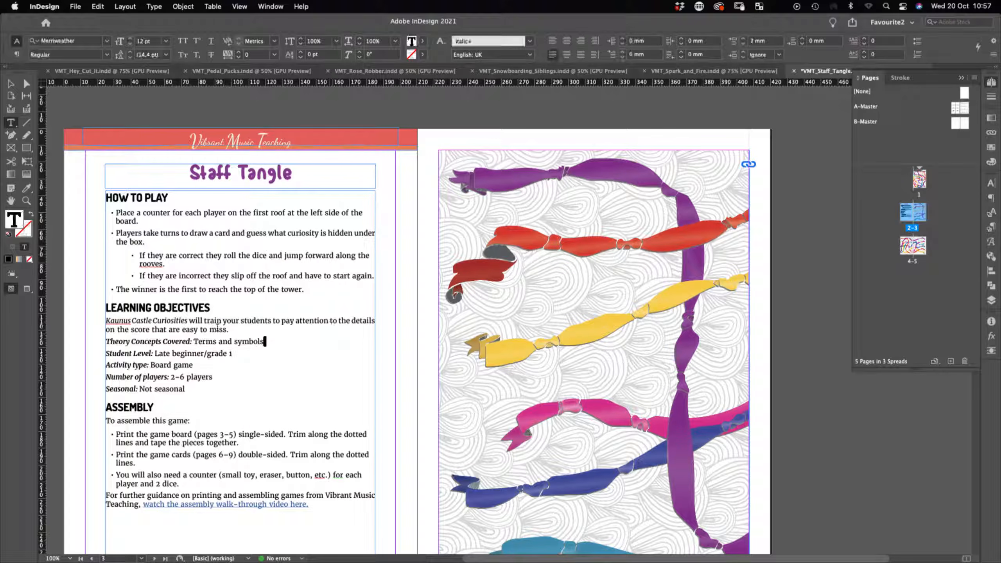
pyautogui.click(264, 245)
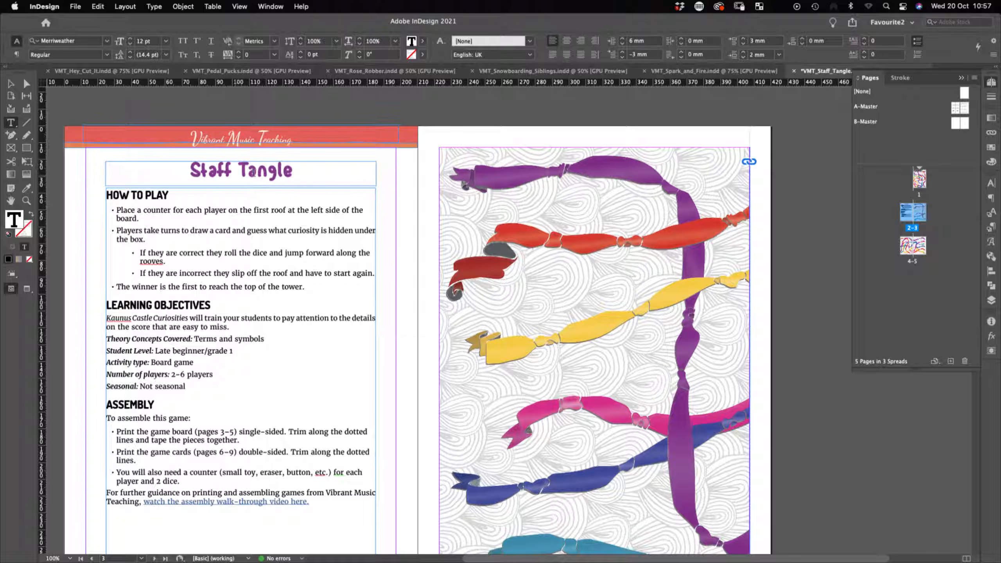
pyautogui.click(196, 168)
pyautogui.scroll(-5, 406, 197)
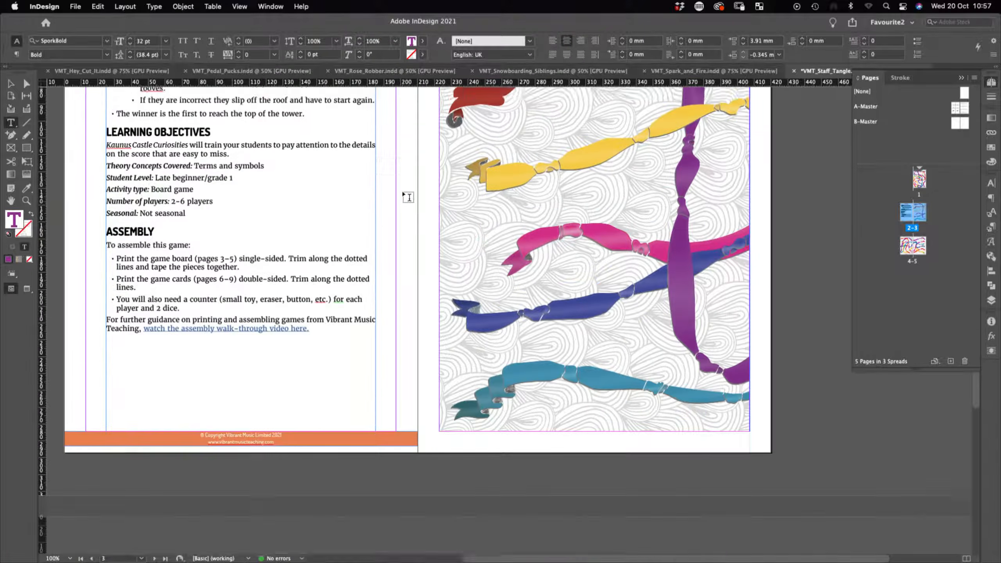
pyautogui.scroll(3, 408, 197)
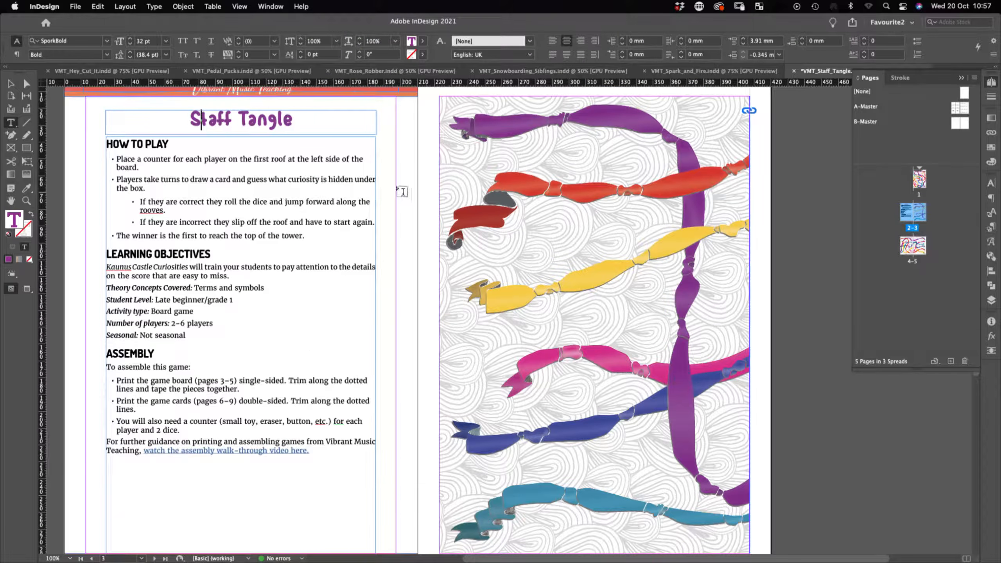
pyautogui.moveTo(201, 119); pyautogui.dragTo(293, 120)
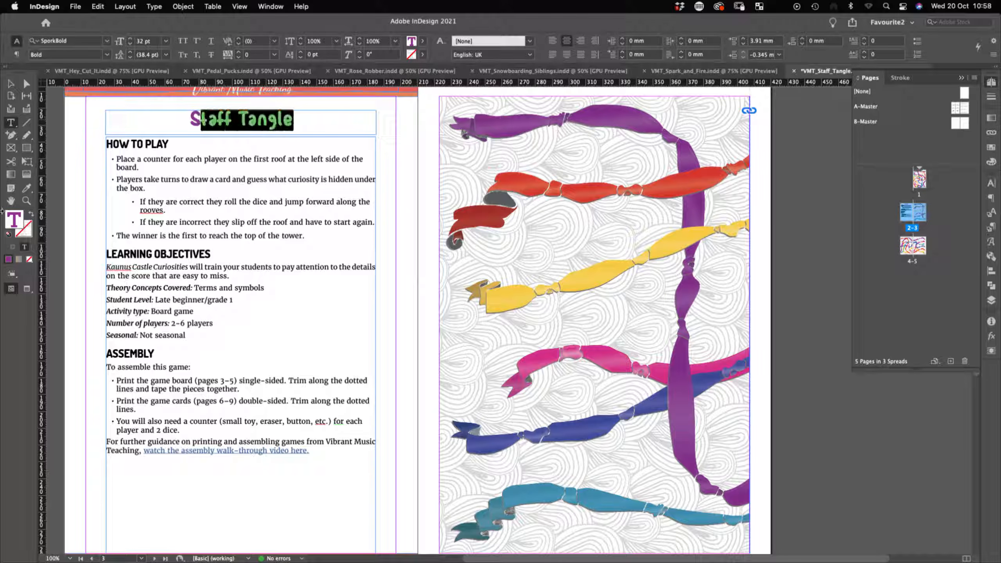
pyautogui.click(26, 188)
pyautogui.click(517, 175)
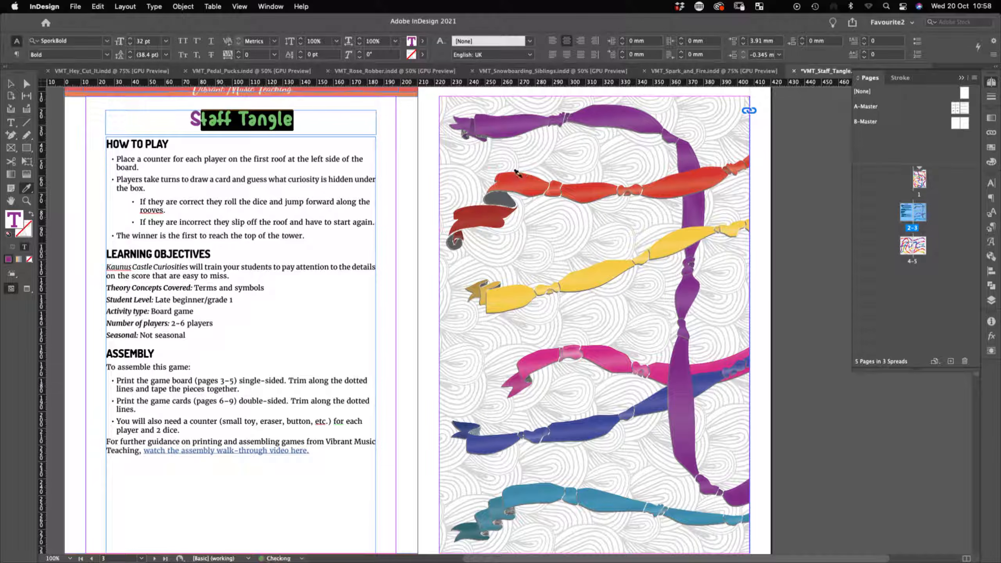
pyautogui.click(11, 84)
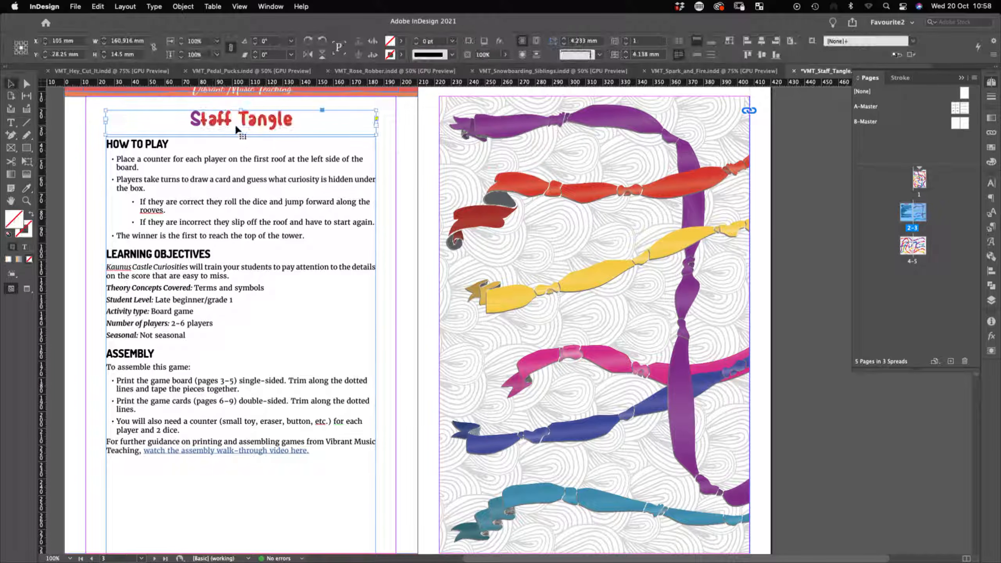
# Step: Recolour the title letters "aff Tangle" yellow, sampled from the yellow ribbon with the Eyedropper
pyautogui.doubleClick(226, 120)
pyautogui.moveTo(212, 121); pyautogui.dragTo(294, 120)
pyautogui.click(27, 188)
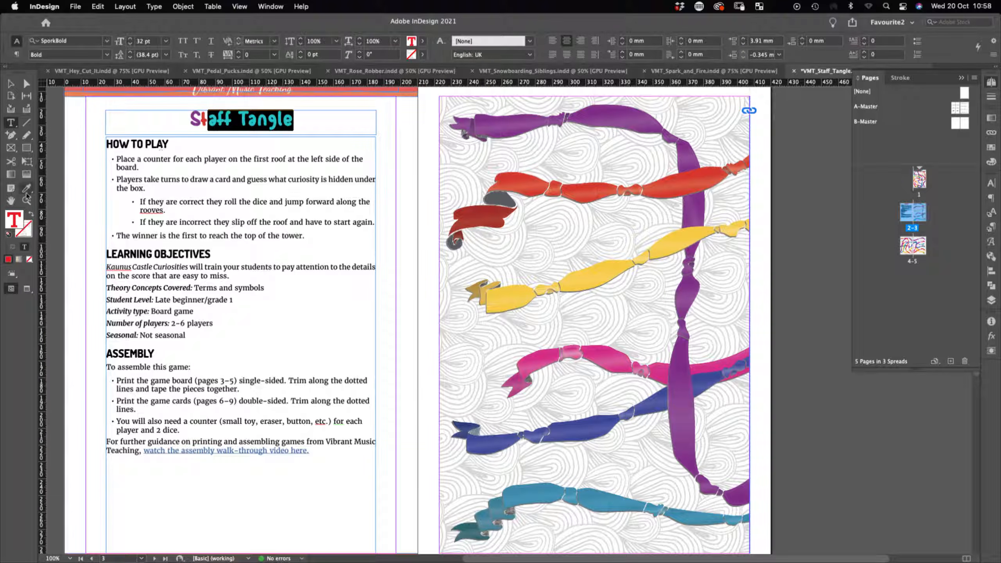
pyautogui.click(511, 284)
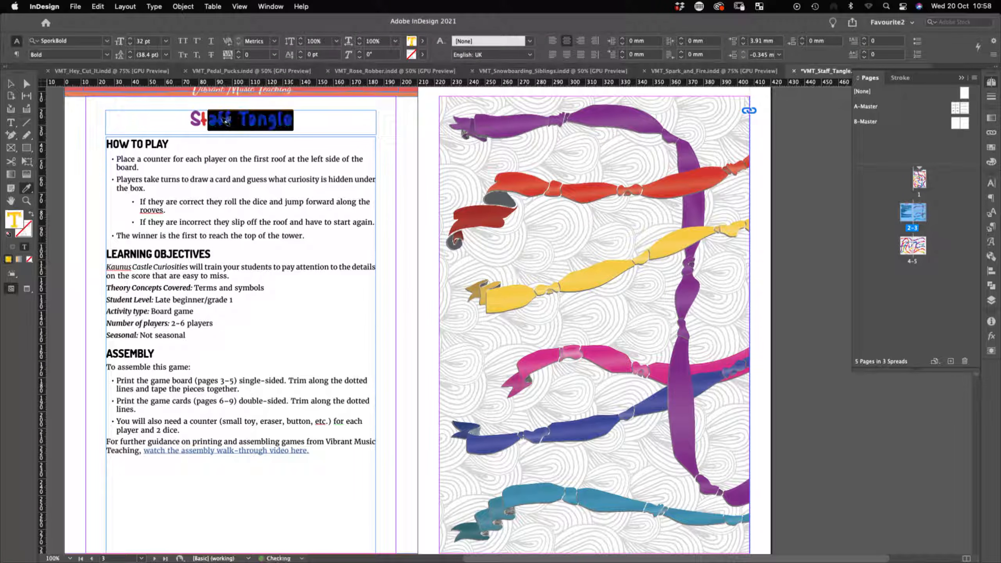
pyautogui.click(11, 84)
# Step: Recolour the title letters "ff Tangle" pink, sampled from the pink ribbon with the Eyedropper
pyautogui.doubleClick(232, 121)
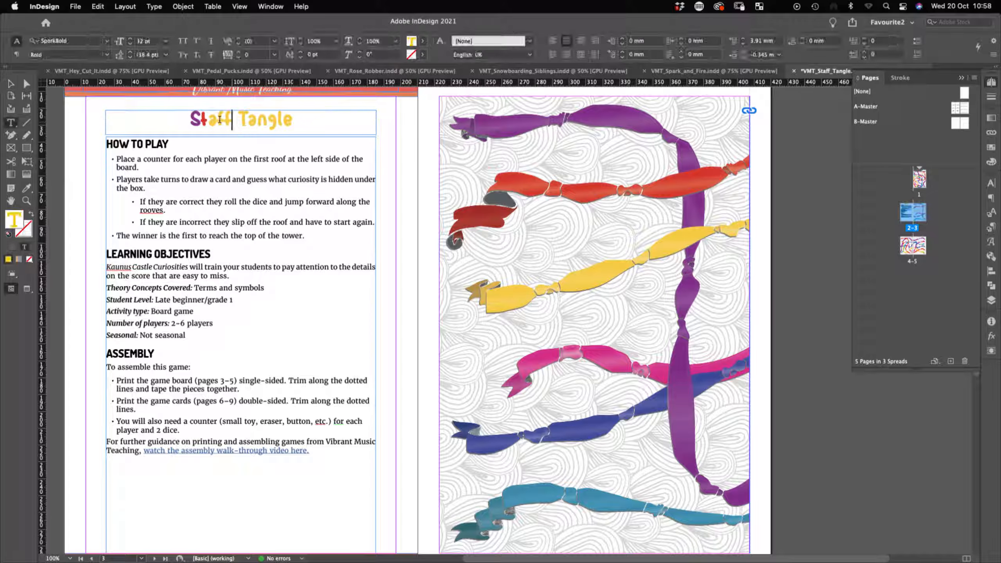
pyautogui.moveTo(218, 121); pyautogui.dragTo(294, 121)
pyautogui.click(26, 188)
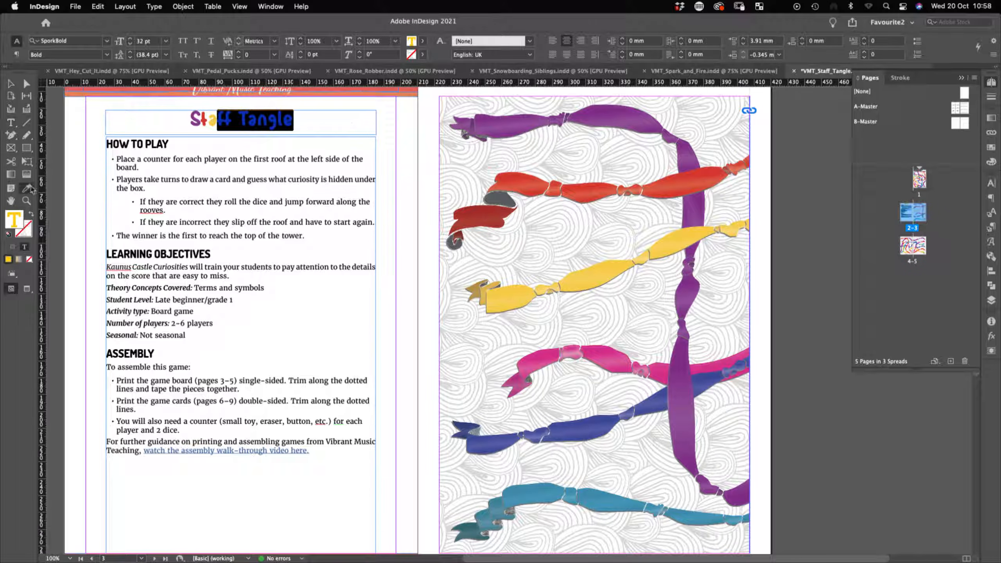
pyautogui.click(555, 354)
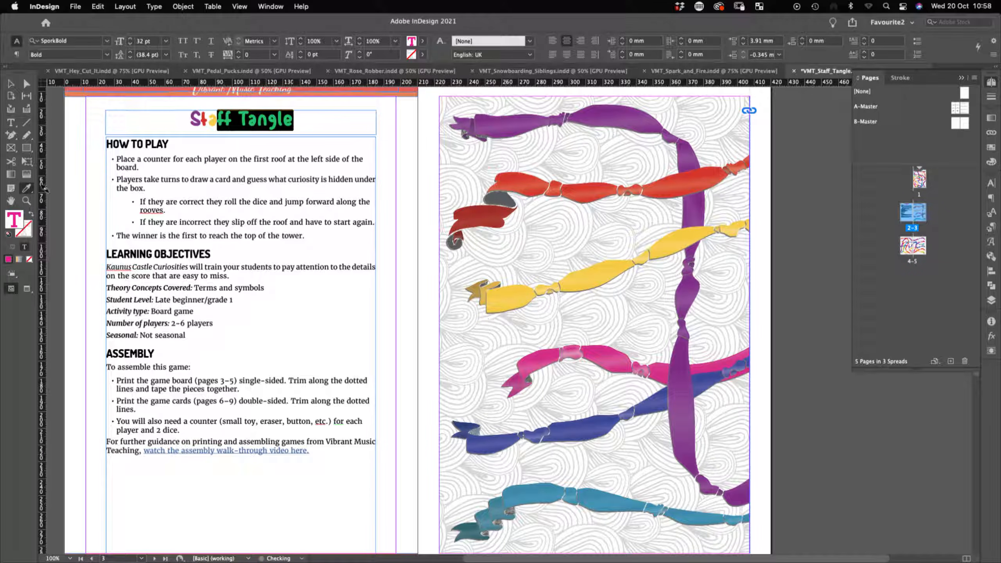
pyautogui.click(11, 84)
# Step: Recolour the second "f" and the word "Tangle" in the title dark blue, sampled from the dark blue ribbon
pyautogui.doubleClick(247, 123)
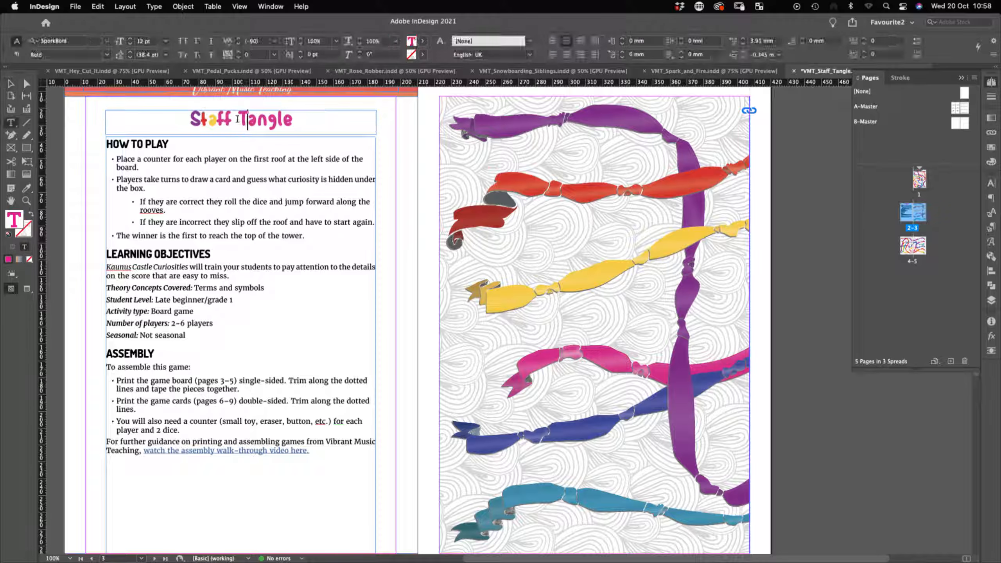
pyautogui.moveTo(225, 120); pyautogui.dragTo(293, 120)
pyautogui.scroll(1, 352, 231)
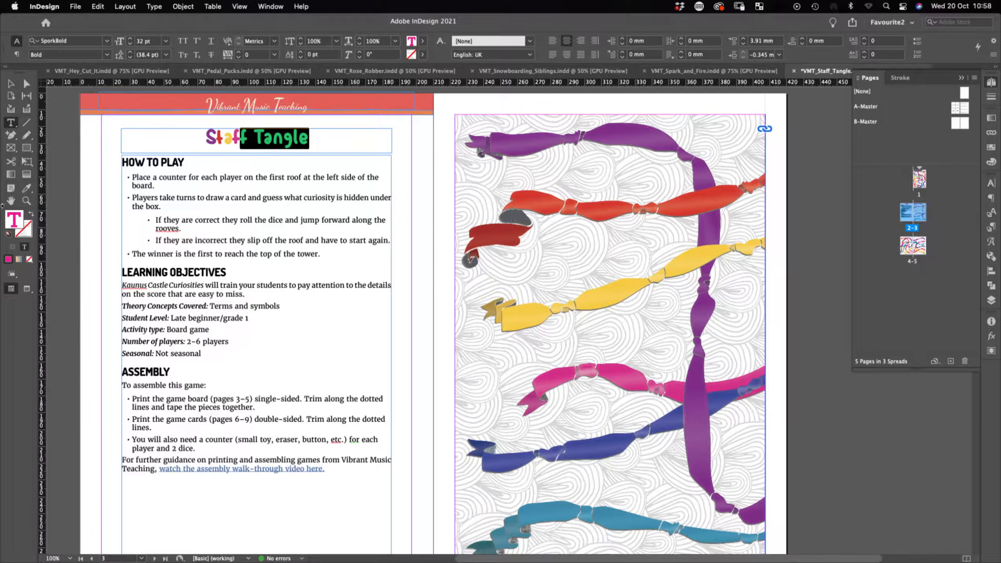
pyautogui.click(27, 188)
pyautogui.click(520, 457)
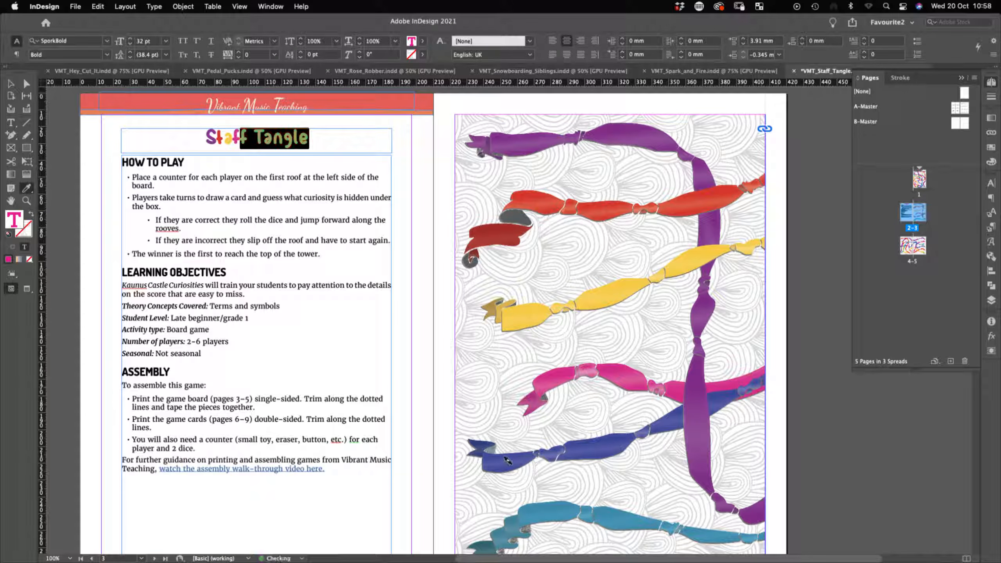
pyautogui.click(11, 84)
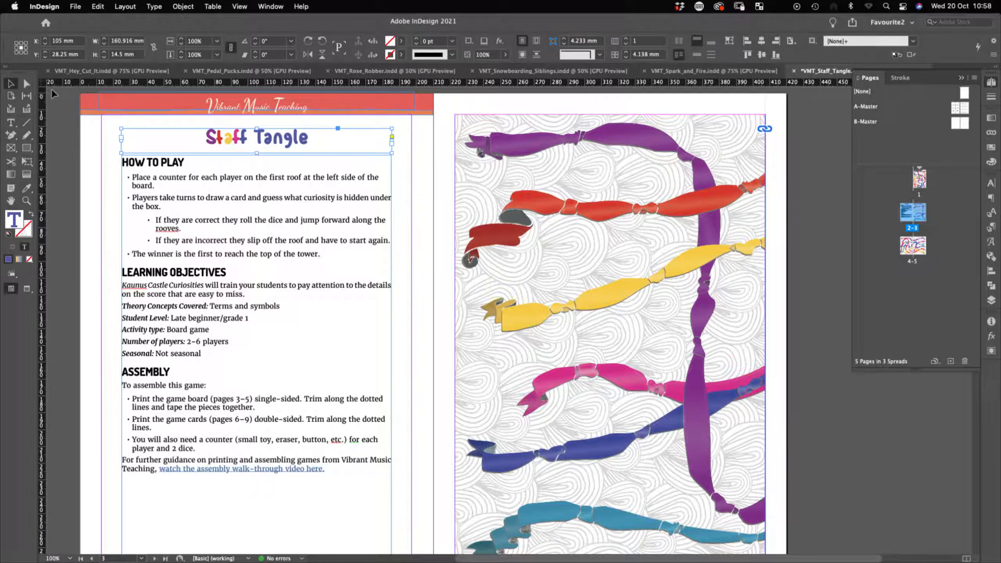
# Step: Recolour the title word "Tangle" teal, sampled from the teal ribbon with the Eyedropper
pyautogui.doubleClick(250, 136)
pyautogui.doubleClick(252, 136)
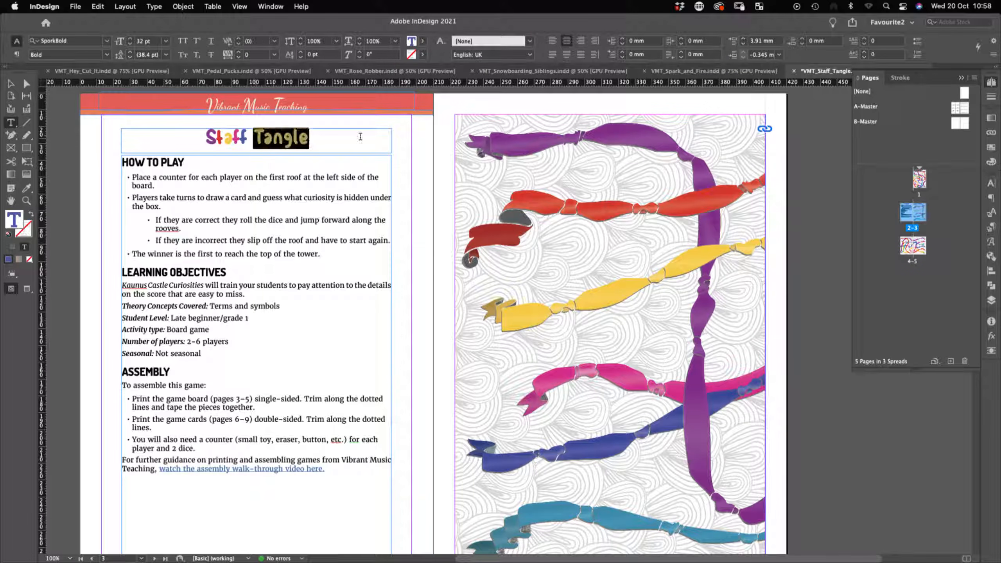
pyautogui.click(27, 188)
pyautogui.click(531, 519)
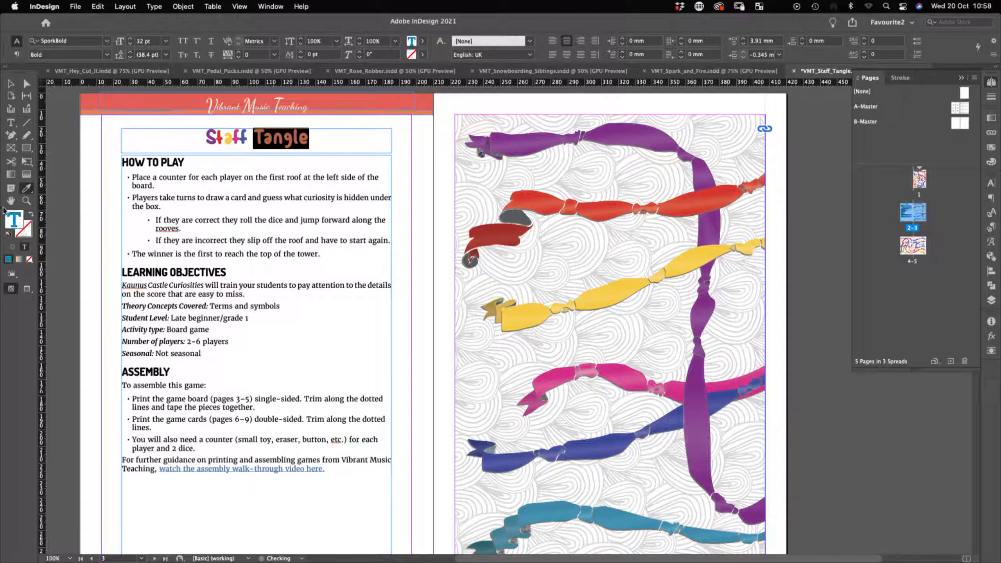
pyautogui.click(10, 84)
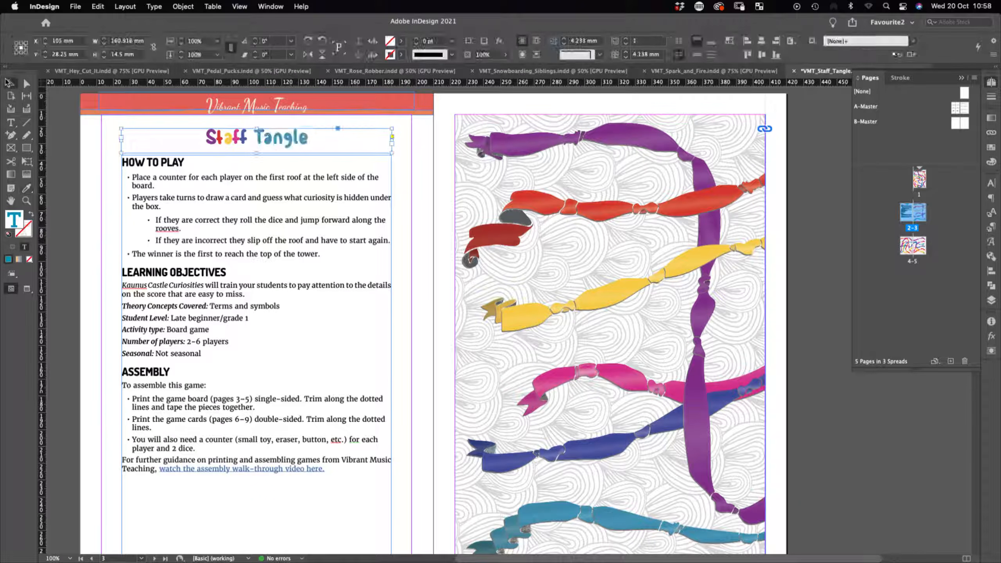
# Step: Create a colour group named "Color Group 1" from the colours used in the selected title frame
pyautogui.doubleClick(266, 140)
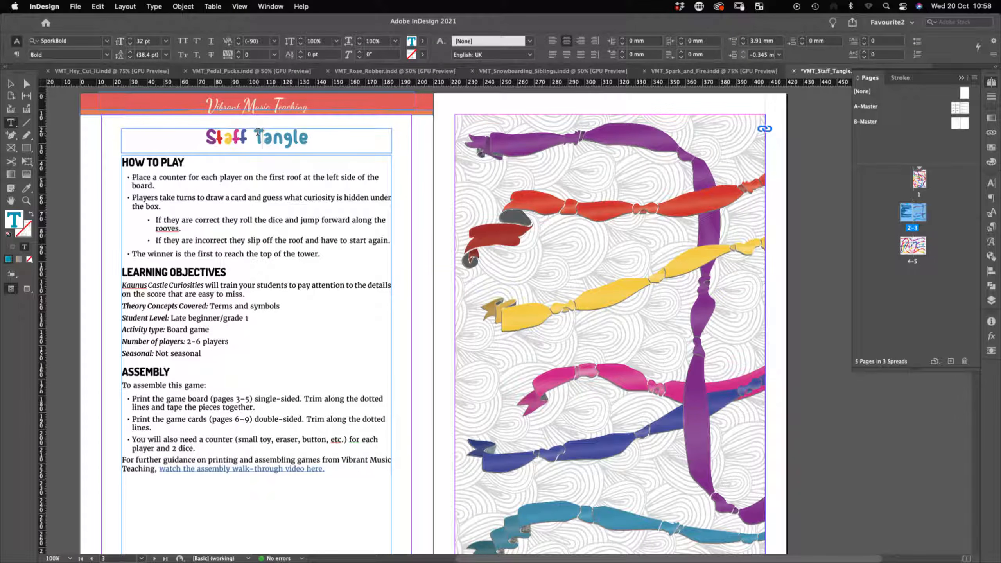
pyautogui.press('Escape')
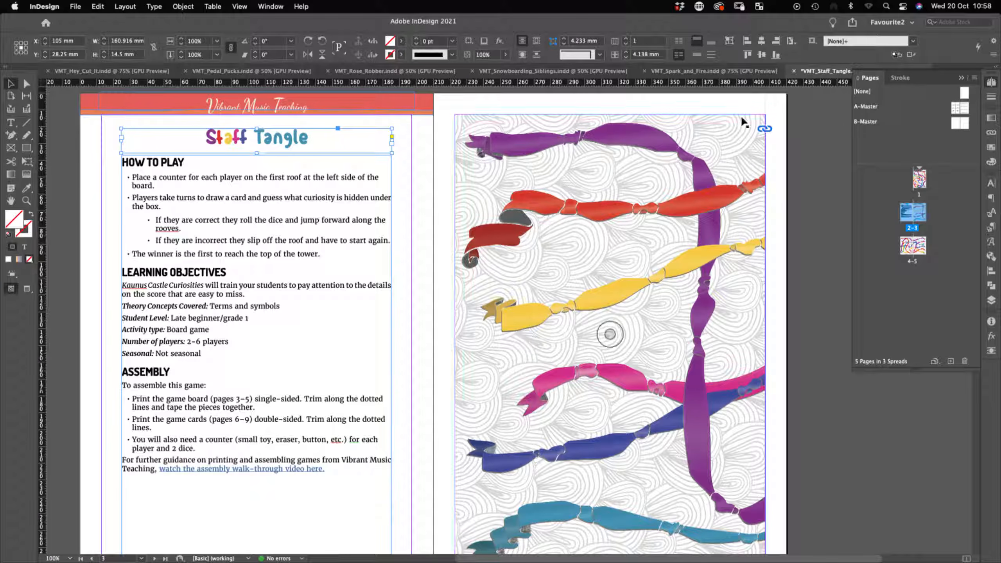
pyautogui.click(990, 147)
pyautogui.click(935, 548)
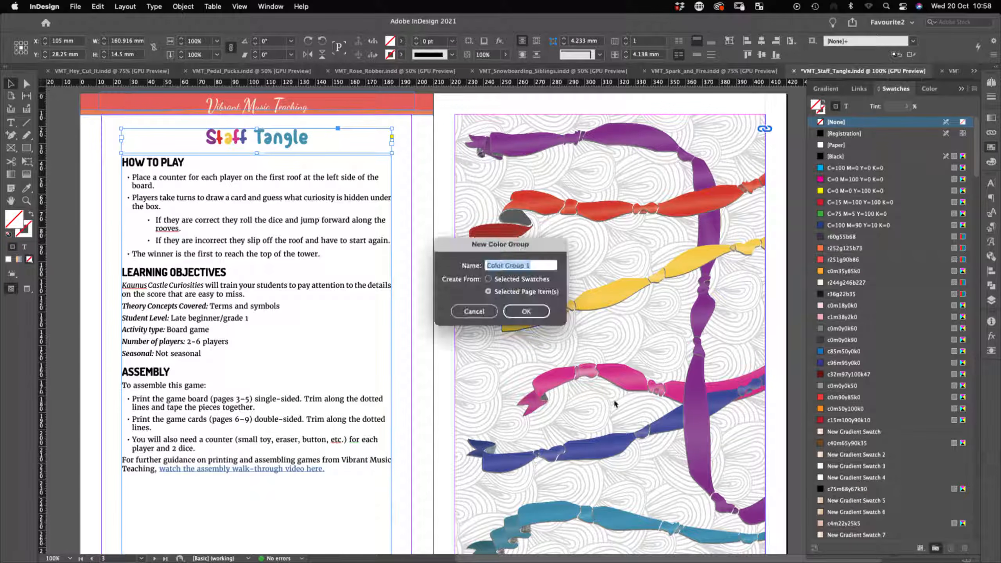
pyautogui.press('Return')
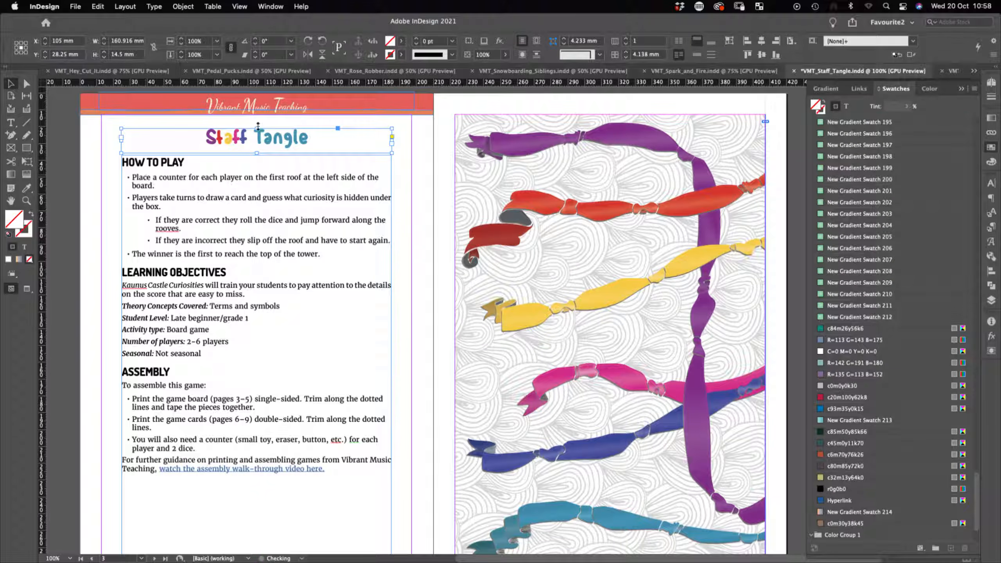
# Step: Recolour the title letters "angle" dark blue using the R=82 G=91 B=169 swatch from Color Group 1
pyautogui.doubleClick(276, 136)
pyautogui.moveTo(263, 138); pyautogui.dragTo(310, 139)
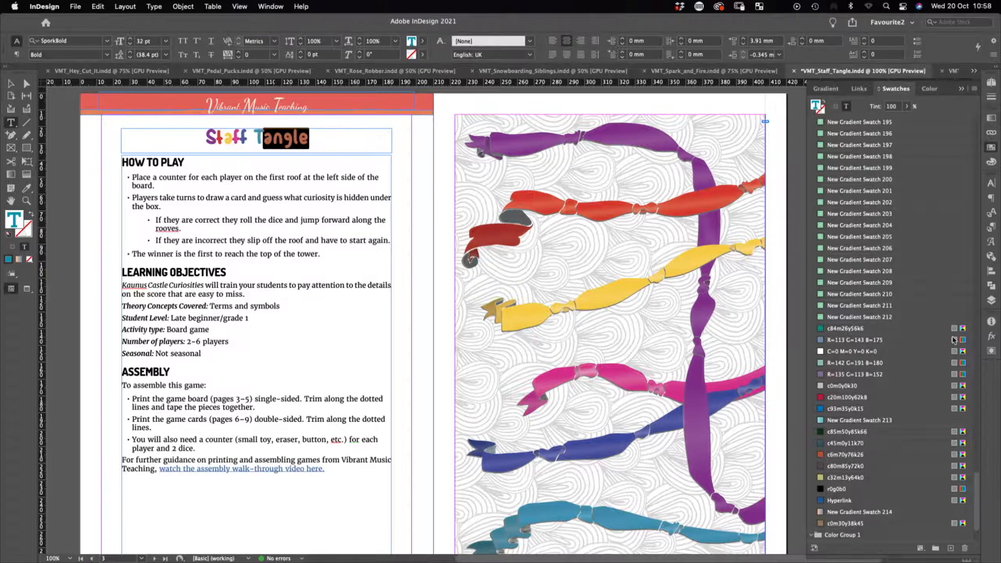
pyautogui.scroll(-3, 886, 453)
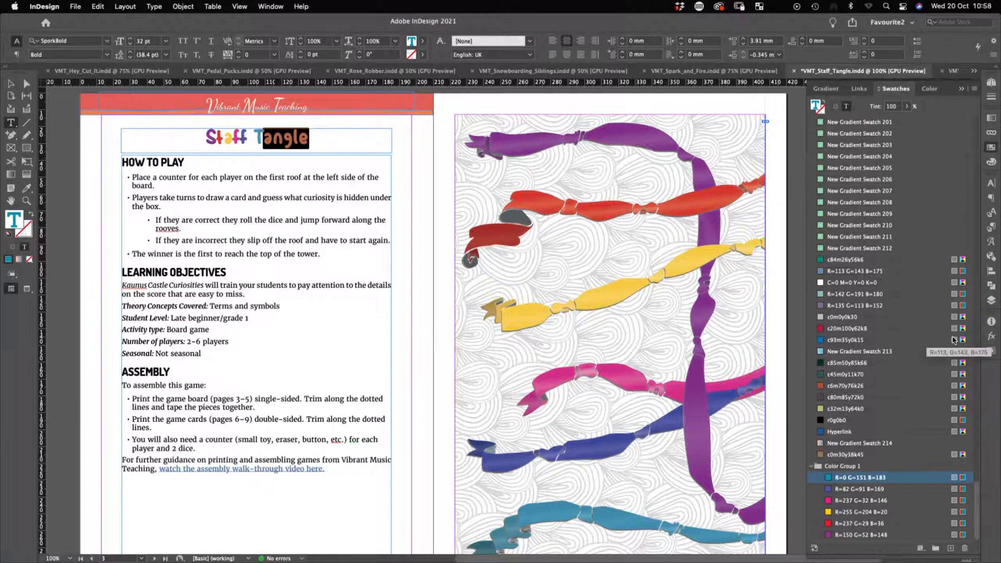
pyautogui.click(870, 491)
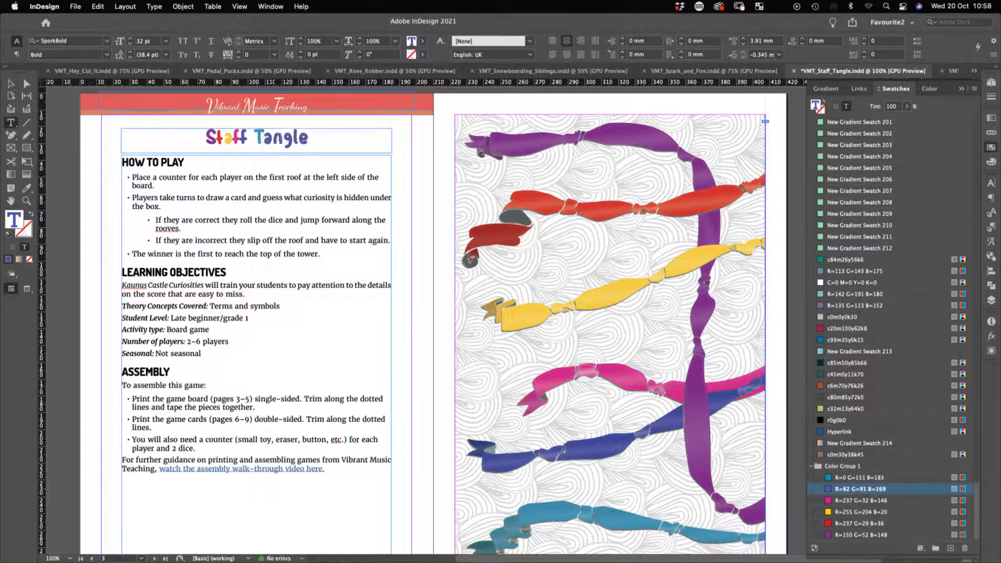
# Step: Recolour the title letters "ngle" pink using the R=237 G=32 B=146 swatch from Color Group 1
pyautogui.moveTo(274, 137); pyautogui.dragTo(352, 137)
pyautogui.click(860, 502)
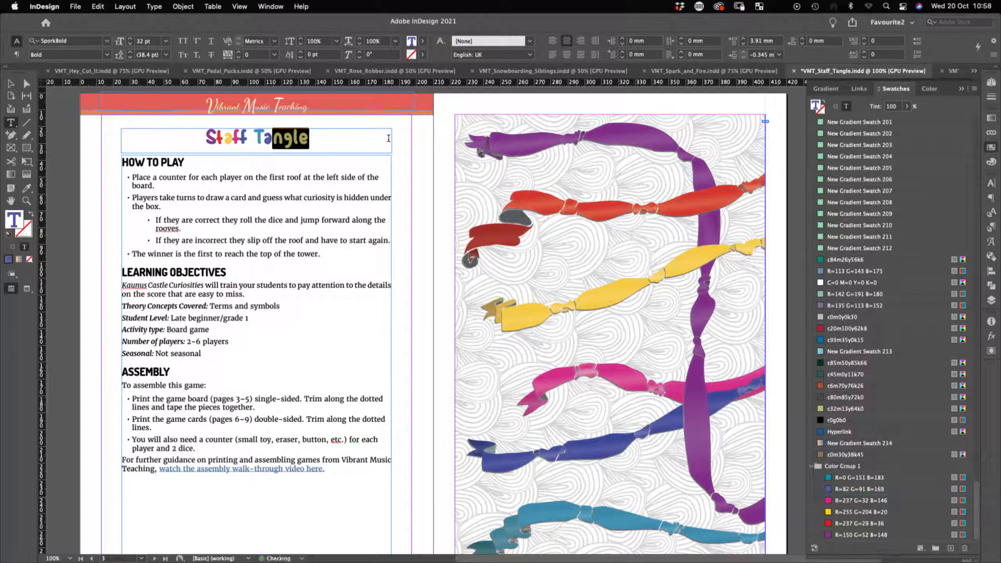
pyautogui.click(282, 138)
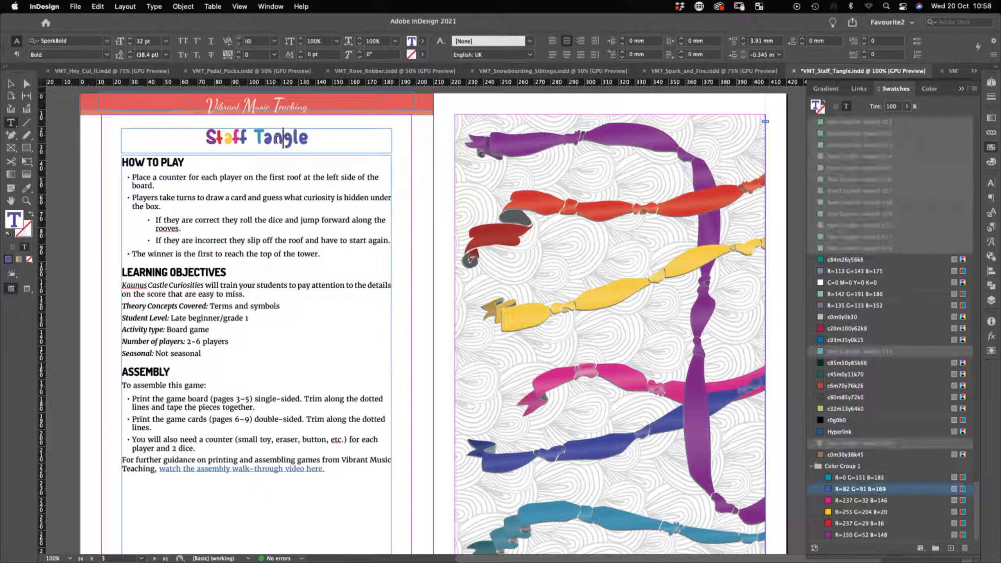
pyautogui.moveTo(276, 139); pyautogui.dragTo(310, 138)
pyautogui.click(855, 500)
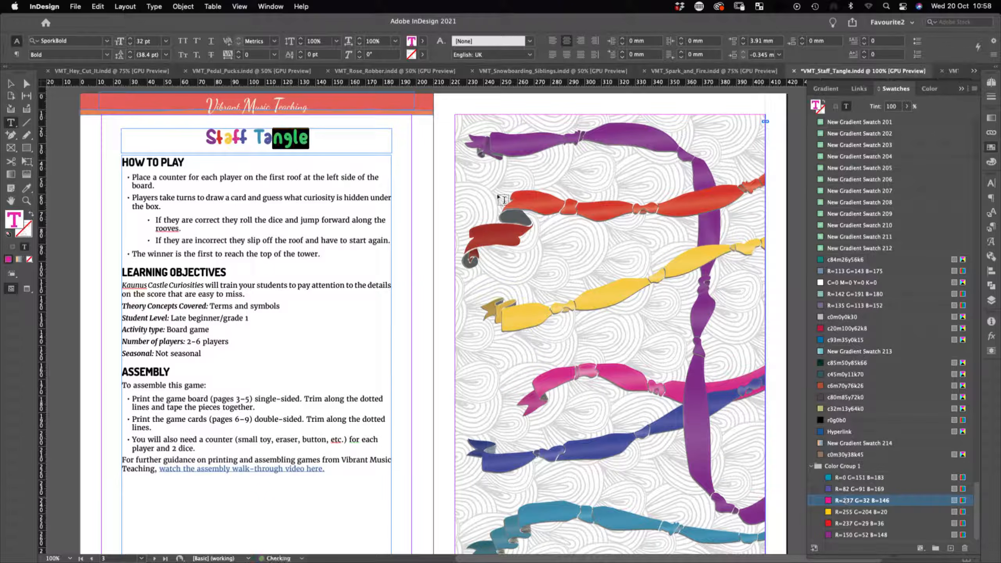
# Step: Recolour the title letters "gle" yellow using the R=255 G=204 B=20 swatch from Color Group 1
pyautogui.click(282, 138)
pyautogui.moveTo(348, 138)
pyautogui.mouseDown()
pyautogui.moveTo(293, 138)
pyautogui.moveTo(363, 137)
pyautogui.mouseUp()
pyautogui.click(859, 512)
# Step: Recolour the title's "l" red with swatch R=237 G=29 B=36 and its "e" purple with R=150 G=52 B=148, then deselect the text
pyautogui.click(288, 138)
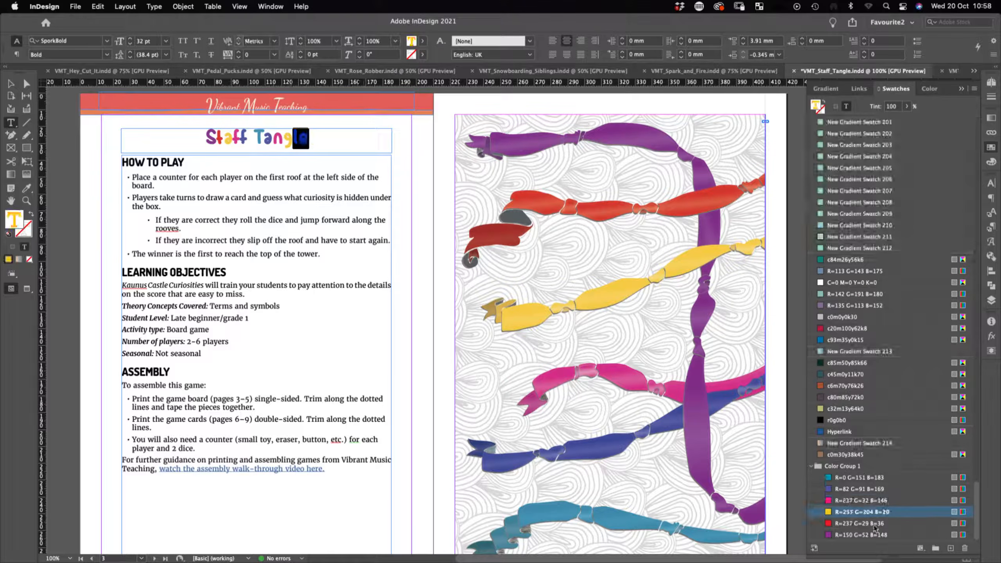
pyautogui.click(861, 534)
pyautogui.moveTo(297, 138); pyautogui.dragTo(320, 136)
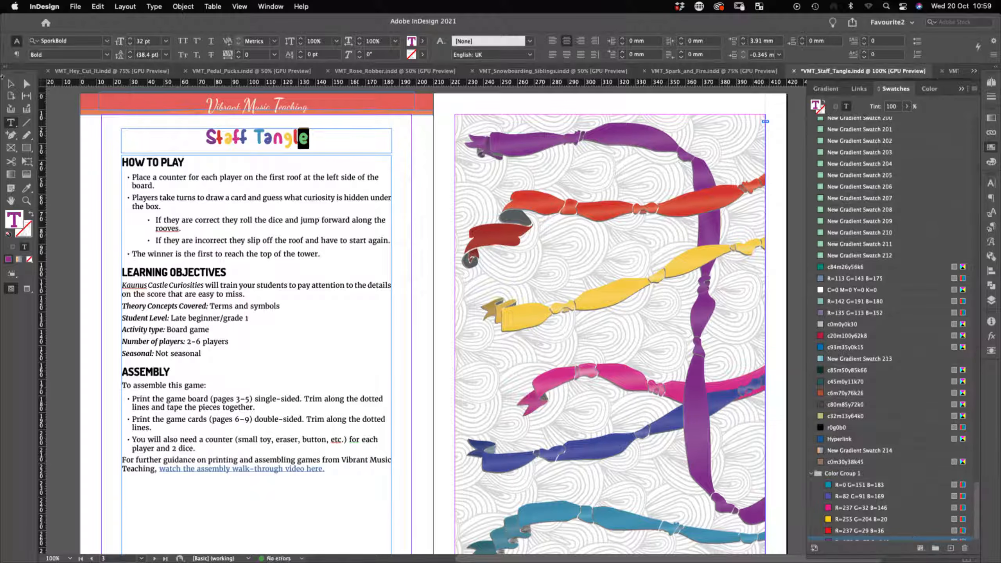
pyautogui.click(10, 83)
pyautogui.click(437, 144)
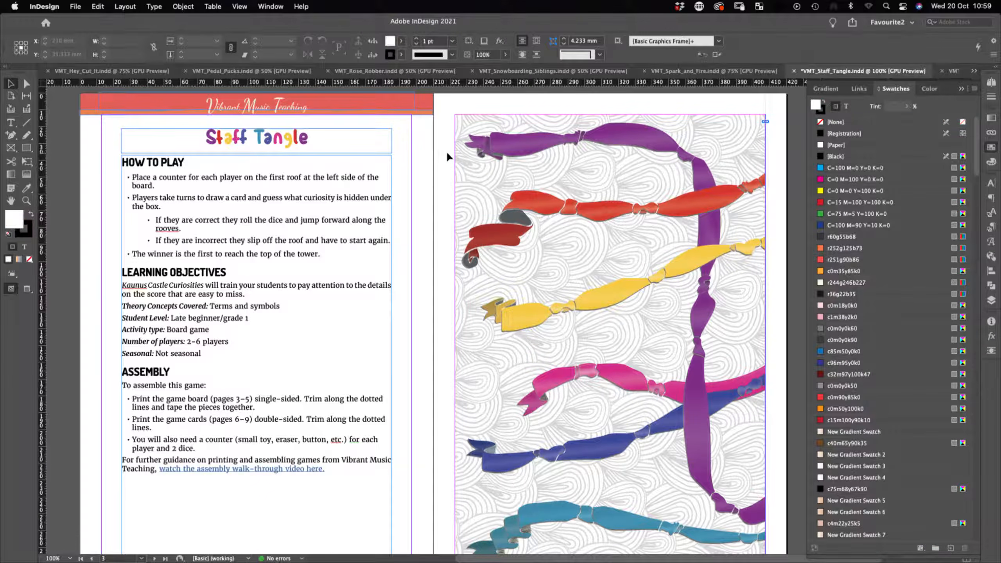
# Step: Review the ribbon game-board artwork on pages 3 to 5 with frames and guides hidden in Preview mode
pyautogui.scroll(-15, 530, 192)
pyautogui.scroll(5, 532, 195)
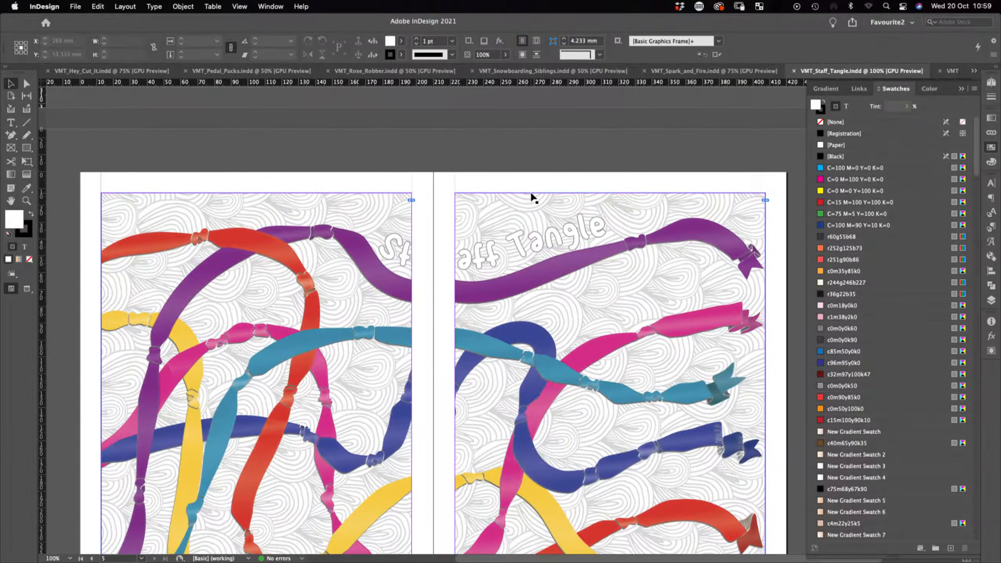
pyautogui.scroll(-5, 533, 197)
pyautogui.press('super+minus')
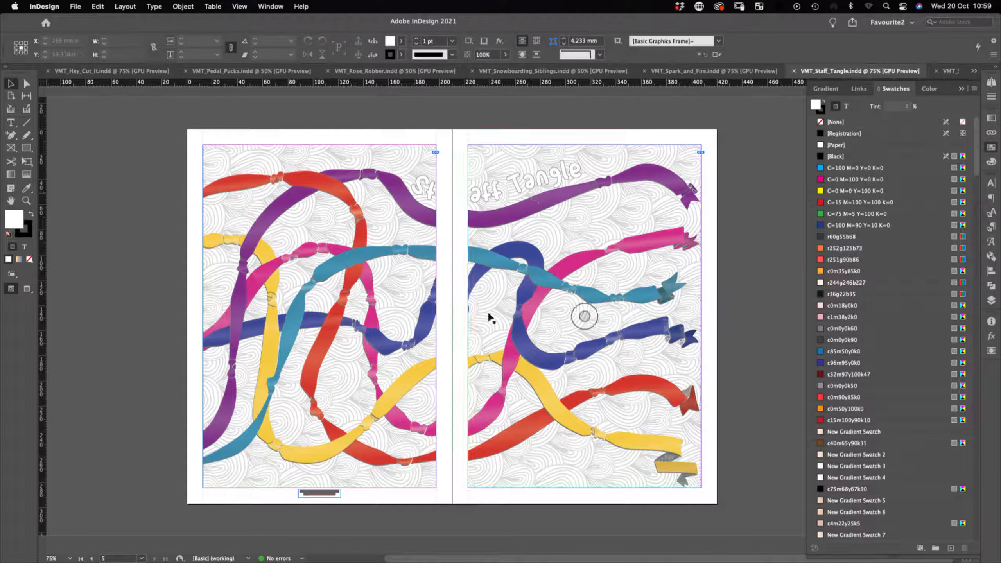
pyautogui.scroll(3, 696, 279)
pyautogui.scroll(5, 696, 281)
pyautogui.scroll(-4, 697, 281)
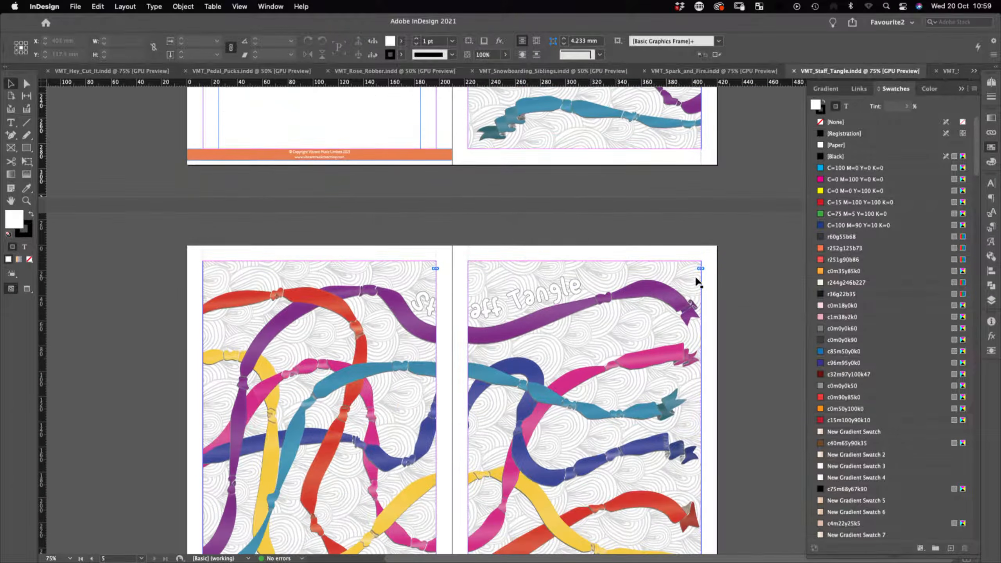
pyautogui.press('w')
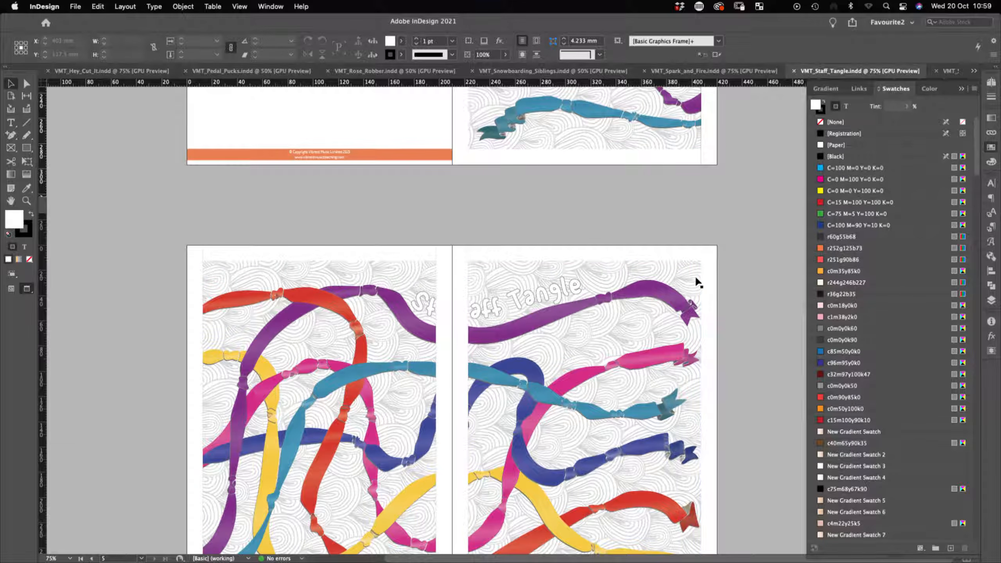
pyautogui.scroll(-4, 637, 273)
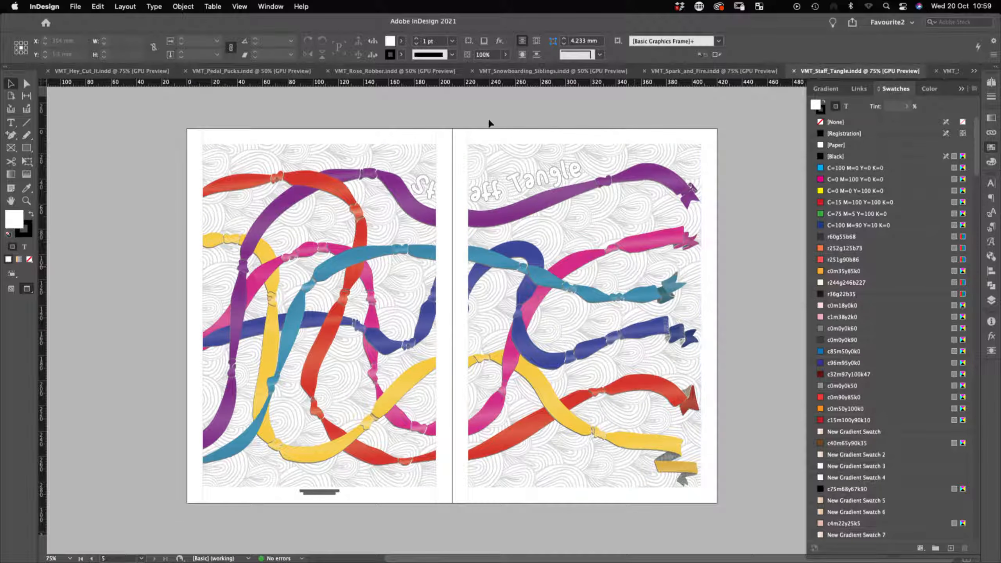
pyautogui.scroll(1, 514, 137)
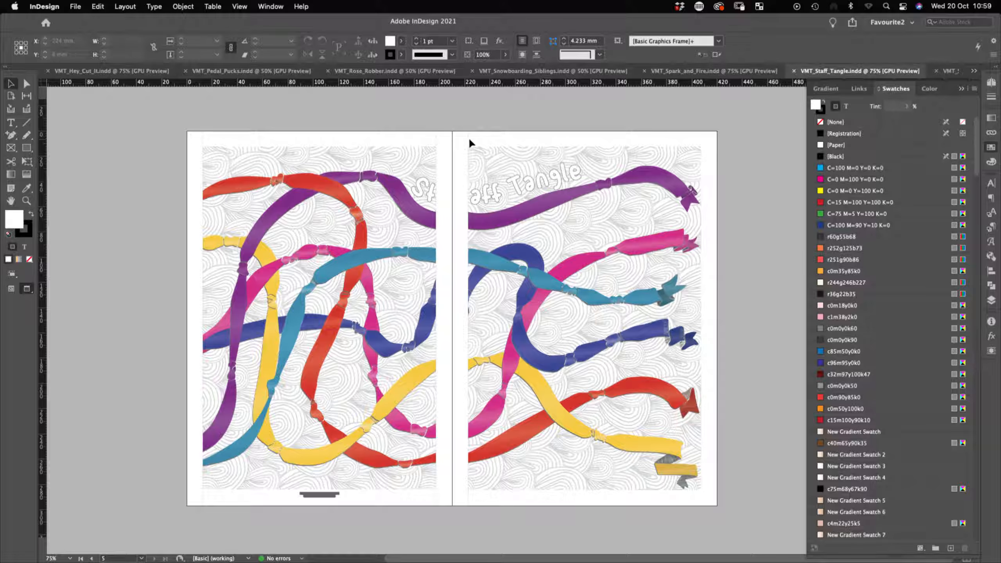
pyautogui.scroll(8, 388, 170)
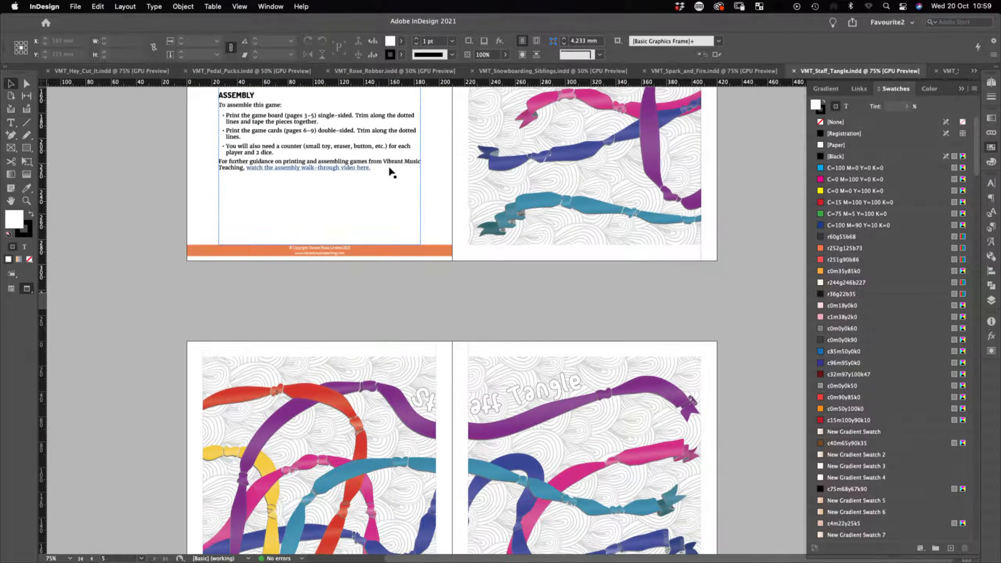
pyautogui.scroll(-8, 701, 270)
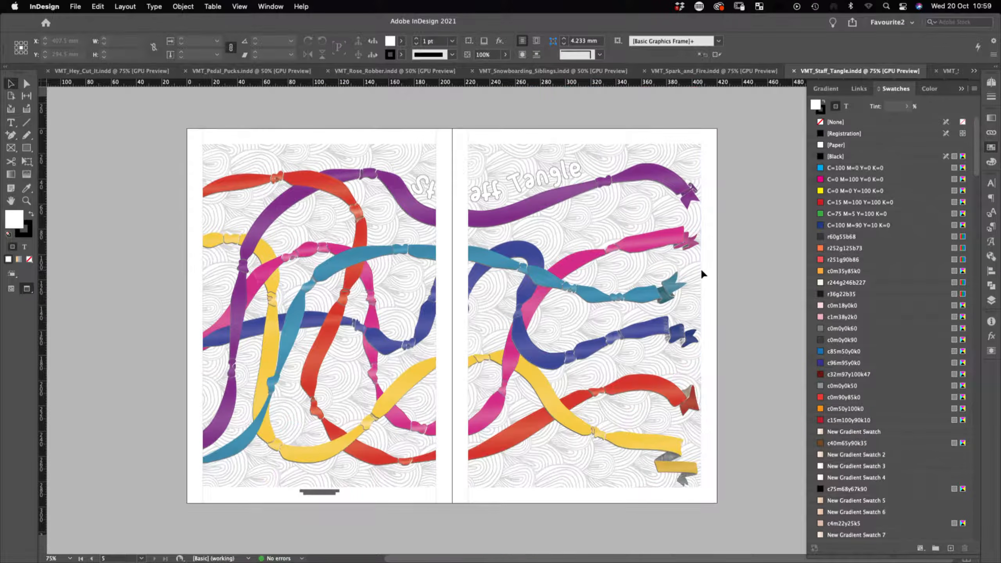
# Step: Check the copyright line beneath the page 4 artwork and look over the cover and instructions page
pyautogui.scroll(3, 343, 507)
pyautogui.click(296, 481)
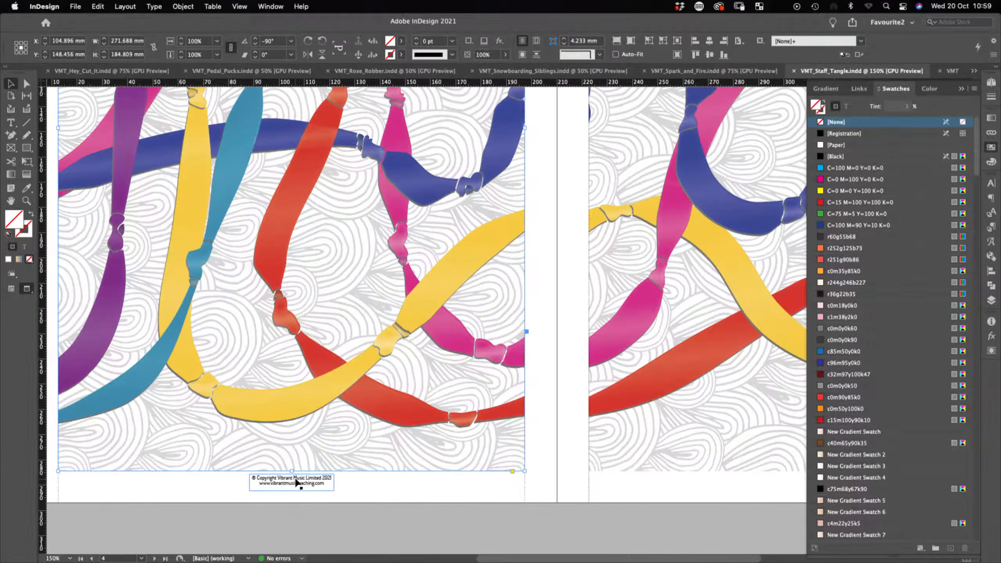
pyautogui.press('super+minus')
pyautogui.press('super+minus')
pyautogui.press('super+minus')
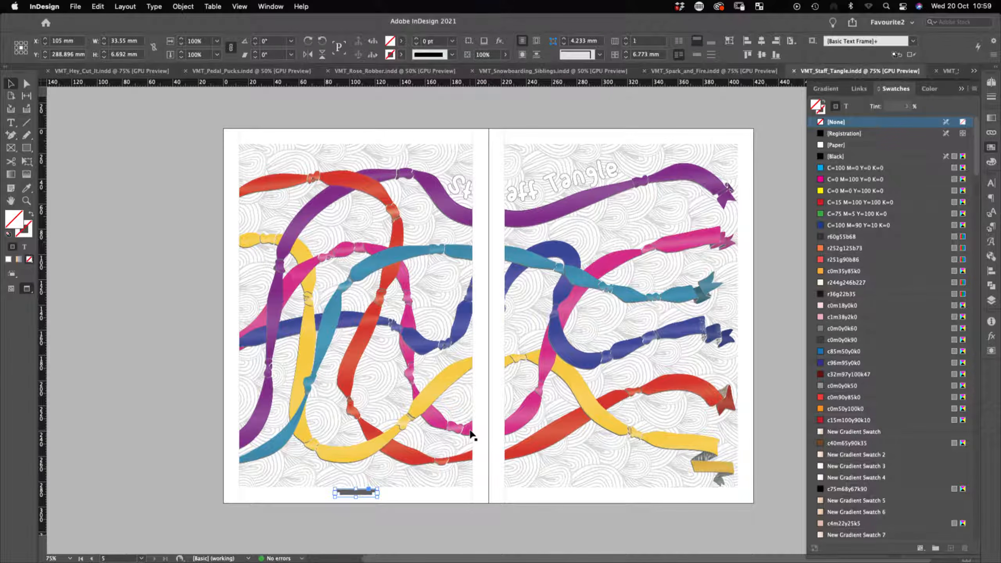
pyautogui.scroll(20, 470, 431)
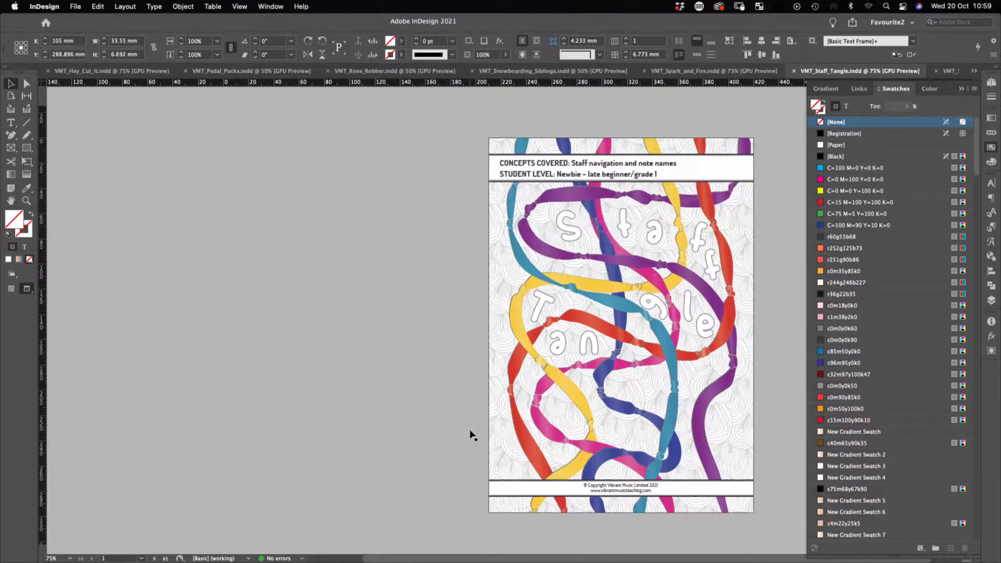
pyautogui.scroll(-20, 470, 431)
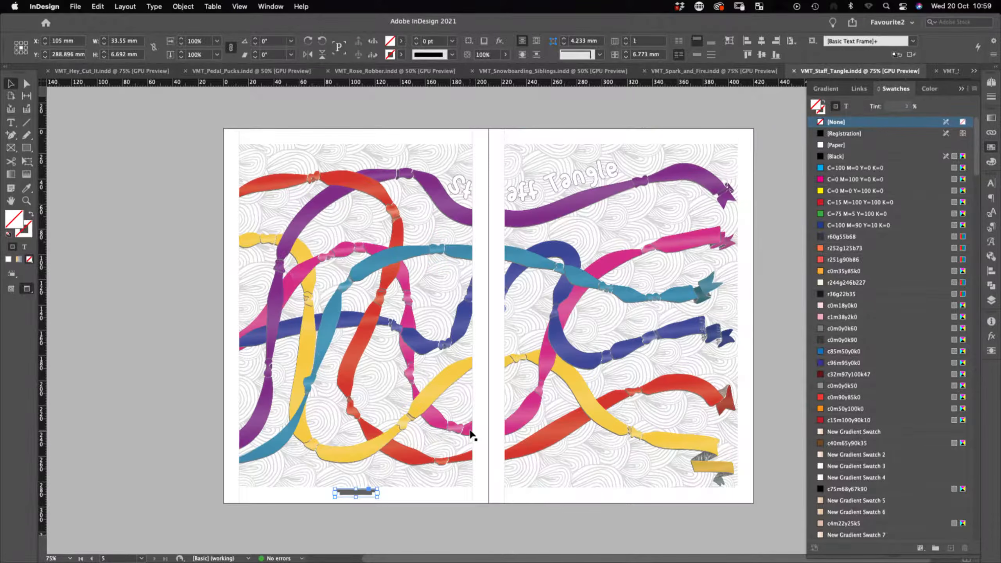
pyautogui.scroll(12, 471, 430)
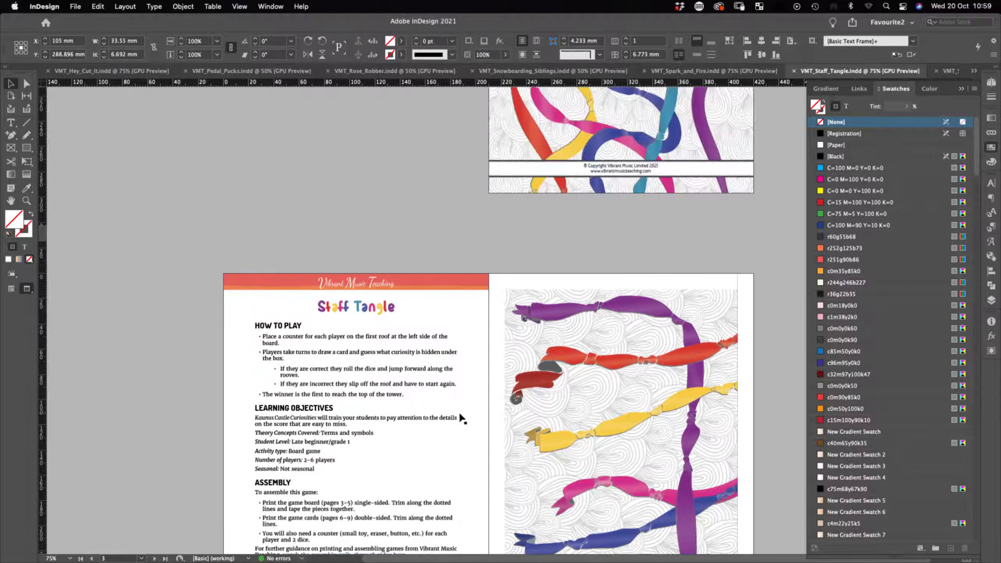
# Step: Add pages 6 and 7 to the end of the document and apply the matching A-Master pages to them
pyautogui.click(991, 83)
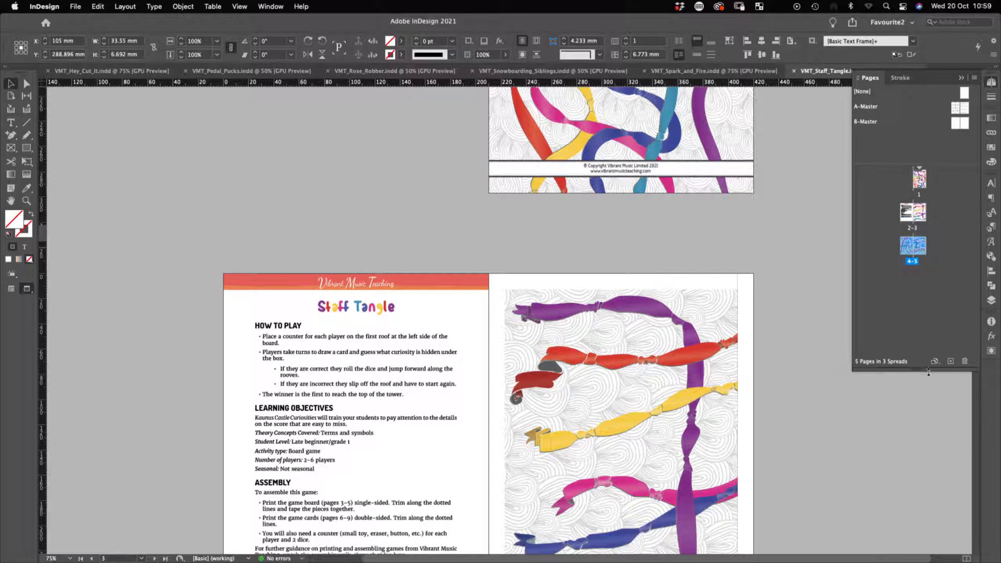
pyautogui.click(951, 361)
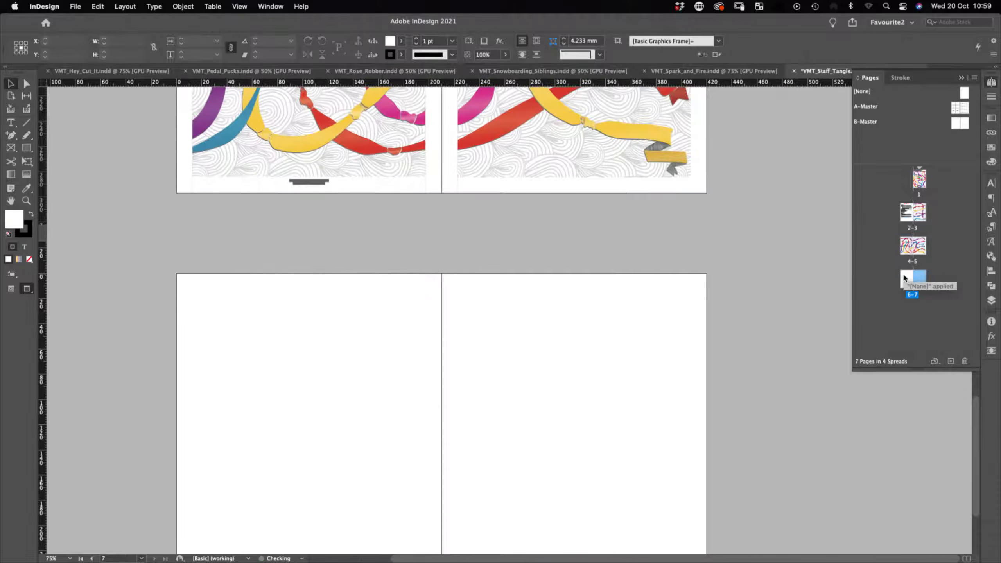
pyautogui.moveTo(955, 108); pyautogui.dragTo(906, 278)
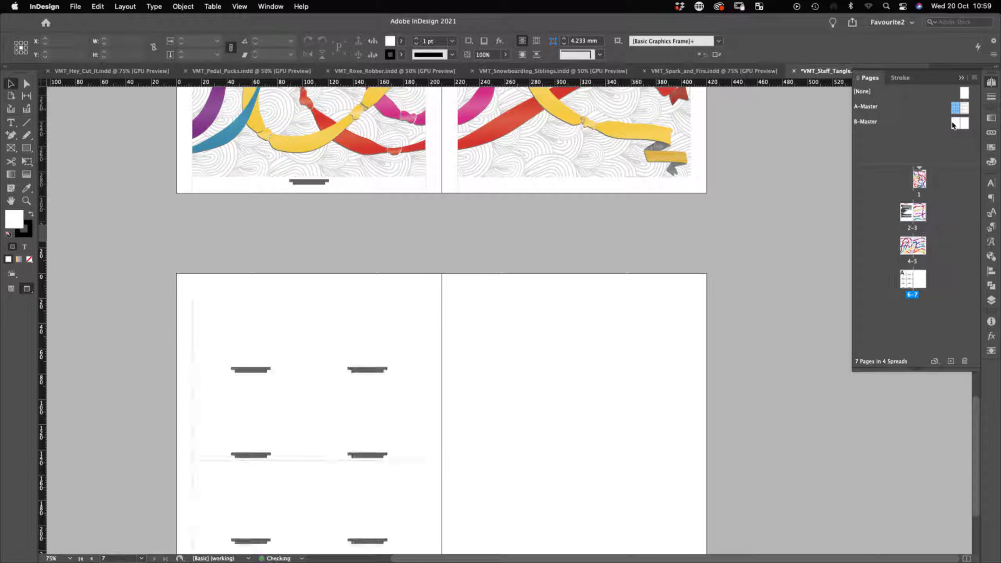
pyautogui.moveTo(962, 110); pyautogui.dragTo(919, 279)
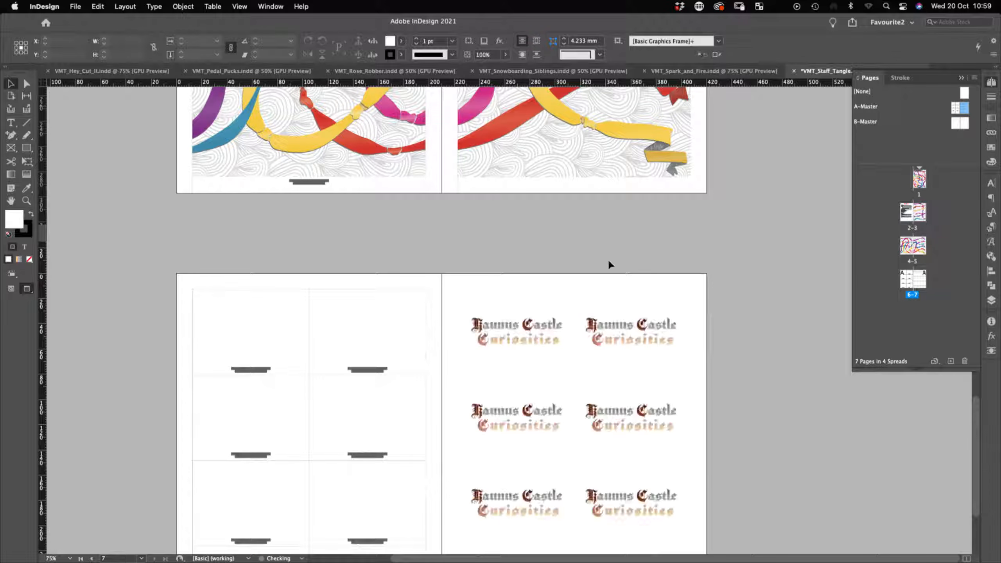
# Step: Delete all the Kaunus Castle Curiosities card-back graphics from the right-hand page of A-Master
pyautogui.doubleClick(958, 109)
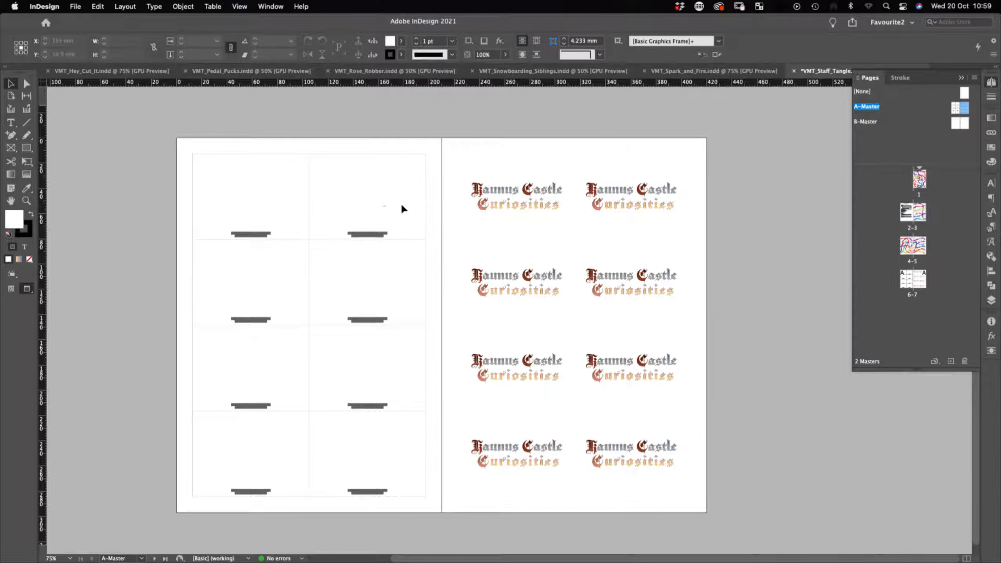
pyautogui.press('w')
pyautogui.click(497, 166)
pyautogui.moveTo(546, 135); pyautogui.dragTo(604, 442)
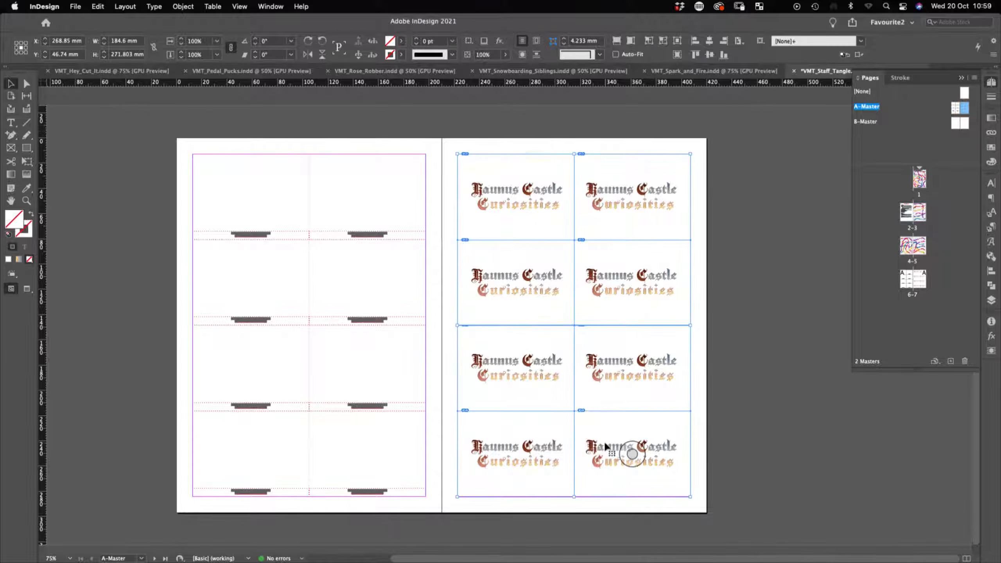
pyautogui.press('Delete')
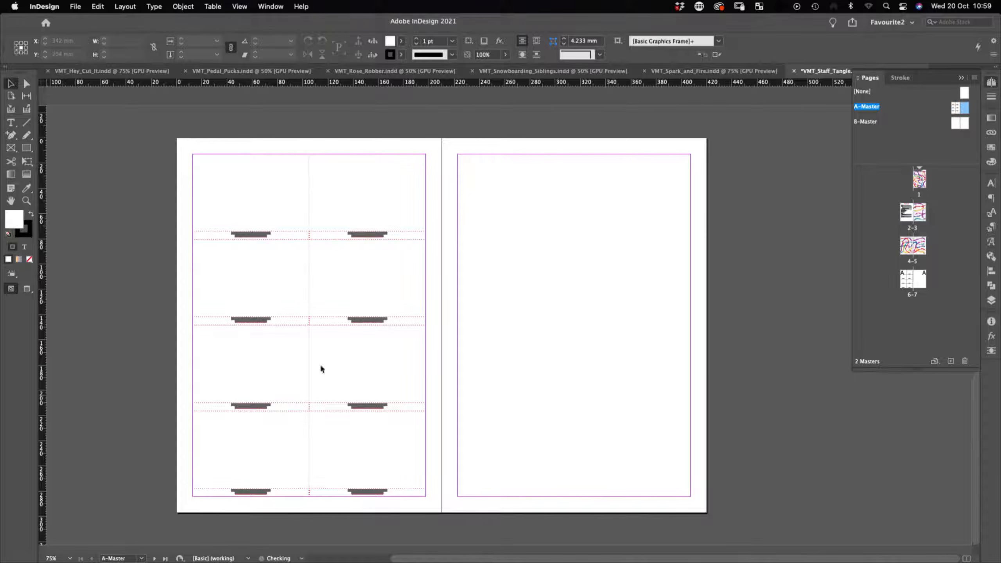
# Step: Load the Staff Tangle card-back image with the multicoloured title from the Artwork folder for placing
pyautogui.press('super+d')
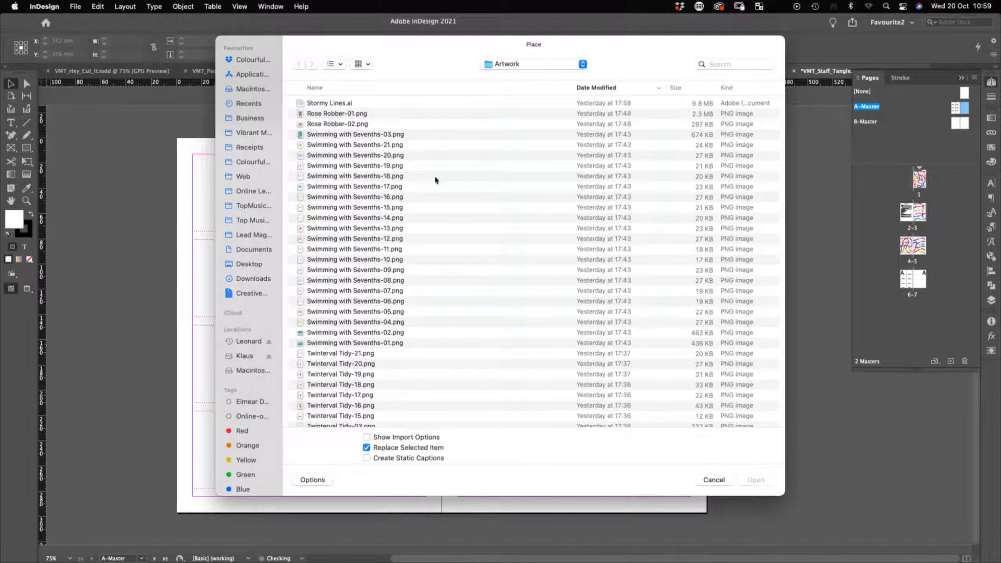
pyautogui.scroll(-10, 388, 331)
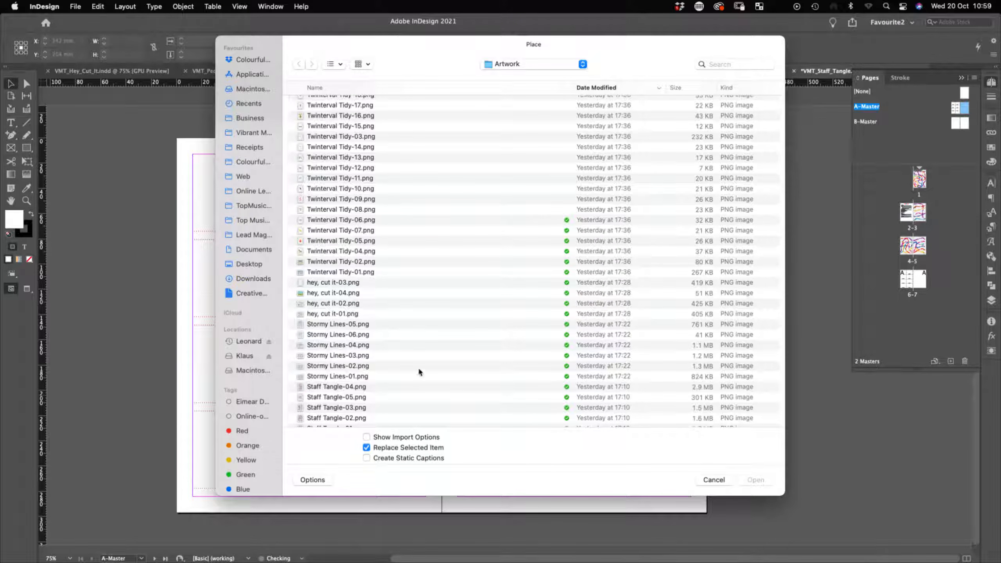
pyautogui.scroll(-8, 418, 371)
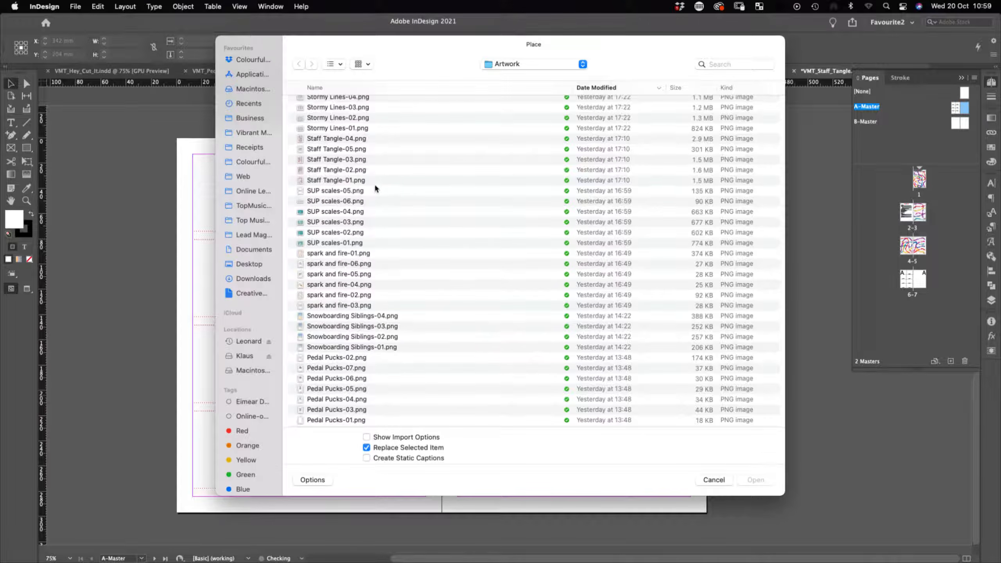
pyautogui.click(374, 183)
pyautogui.press('space')
pyautogui.press('Up')
pyautogui.press('Up')
pyautogui.press('Up')
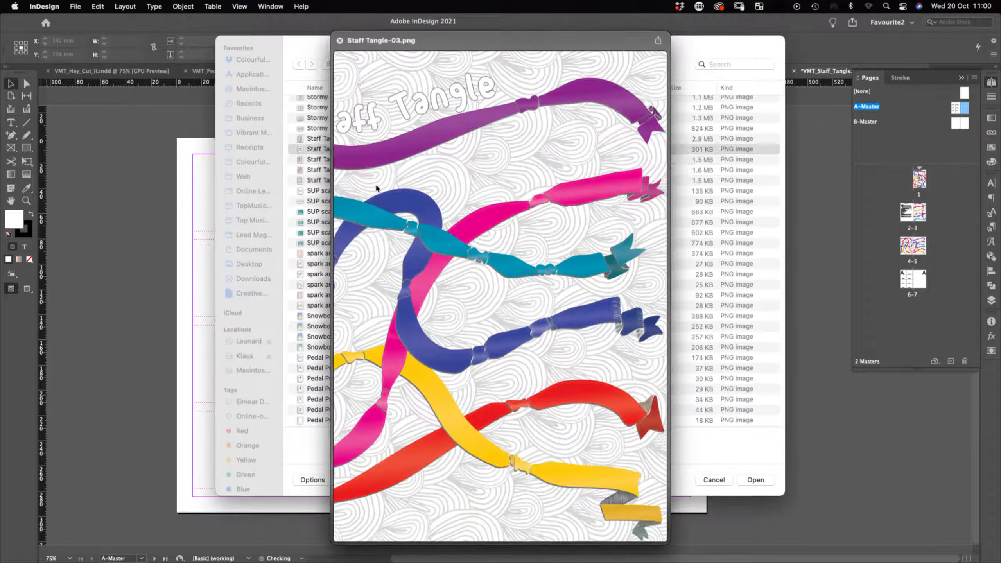
pyautogui.press('Up')
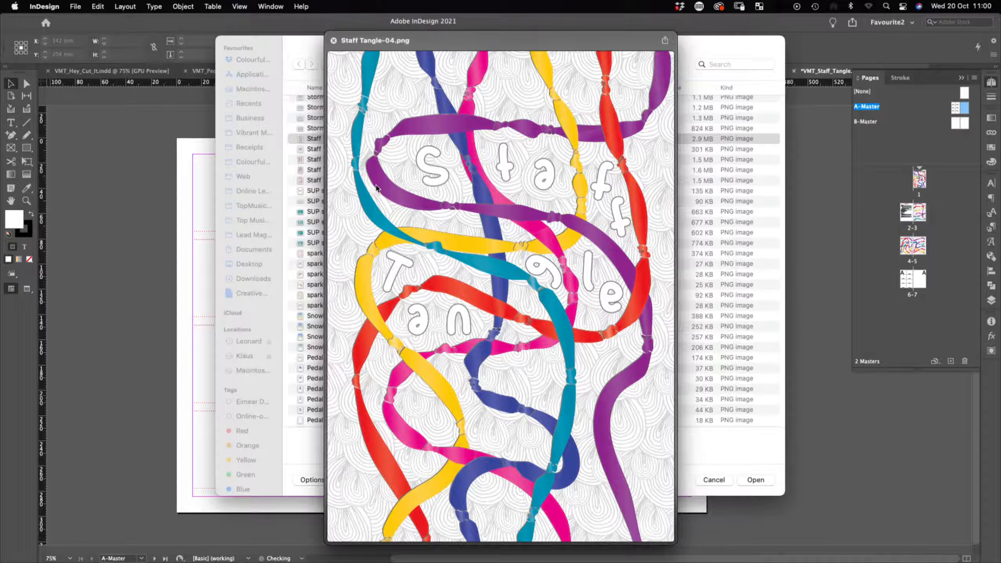
pyautogui.press('Up')
pyautogui.press('Return')
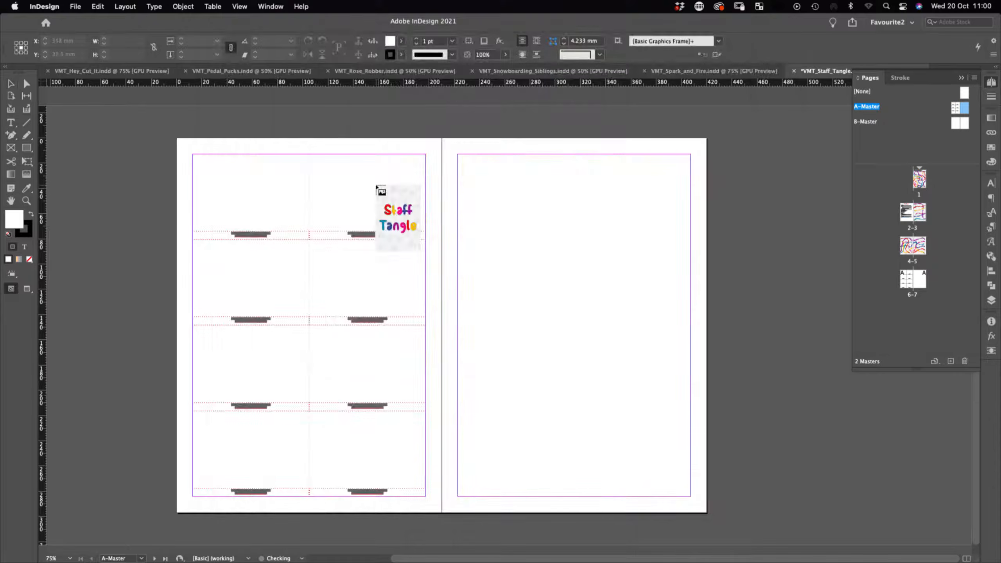
# Step: Place the card back on the right-hand A-Master page and duplicate it into an evenly distributed row of three between the side margins
pyautogui.click(485, 158)
pyautogui.moveTo(552, 241); pyautogui.dragTo(643, 258)
pyautogui.moveTo(644, 297); pyautogui.dragTo(459, 152)
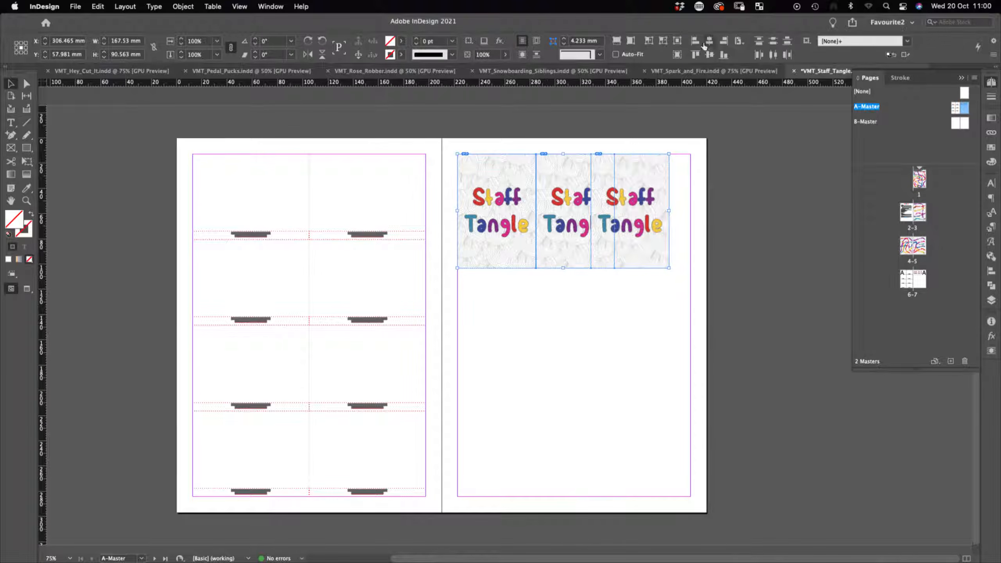
pyautogui.click(775, 56)
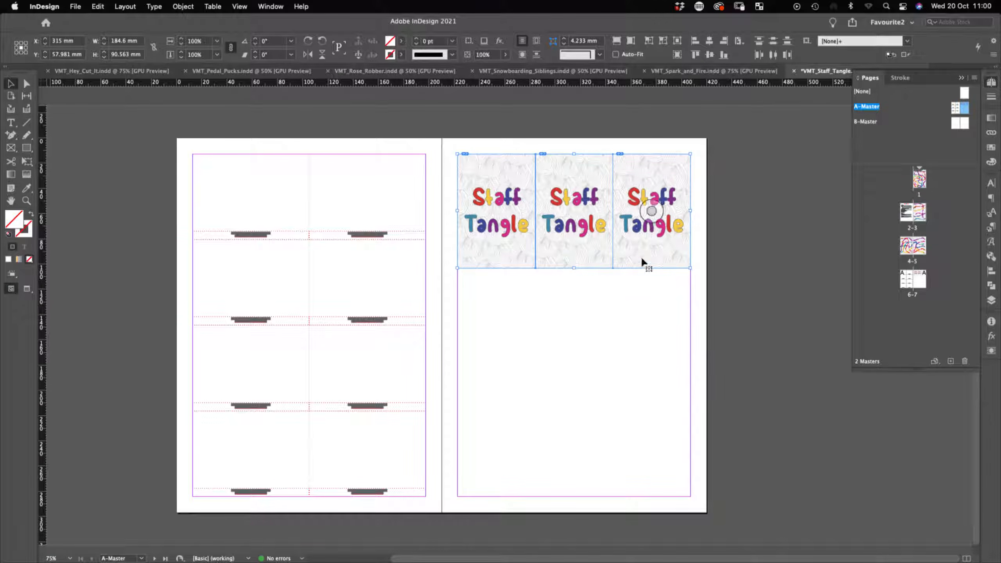
# Step: Duplicate the row of card backs down the page to complete a three-by-three grid, save the document and check it in Preview mode
pyautogui.moveTo(641, 256); pyautogui.dragTo(641, 375)
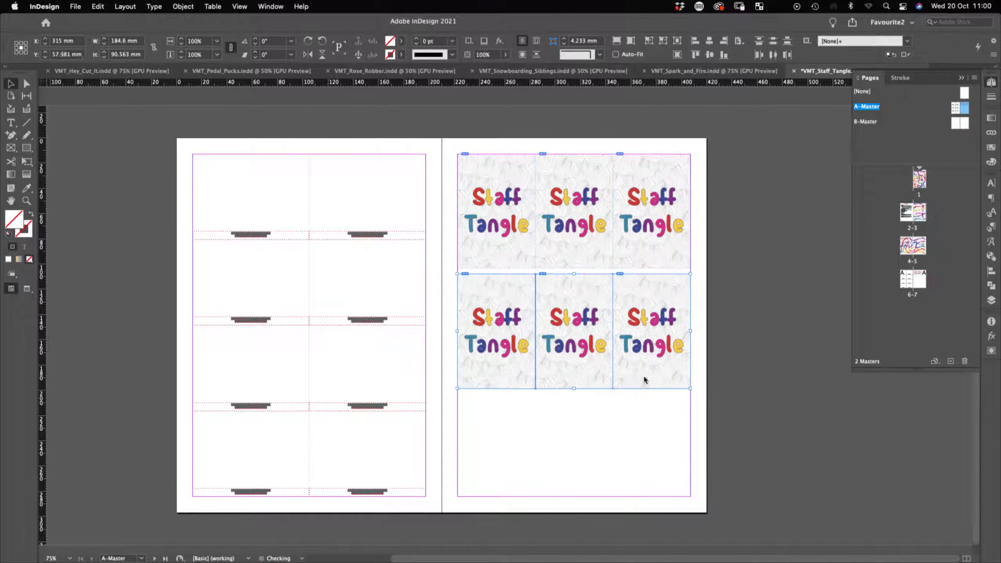
pyautogui.click(708, 55)
pyautogui.moveTo(648, 299); pyautogui.dragTo(656, 413)
pyautogui.click(780, 384)
pyautogui.press('super+s')
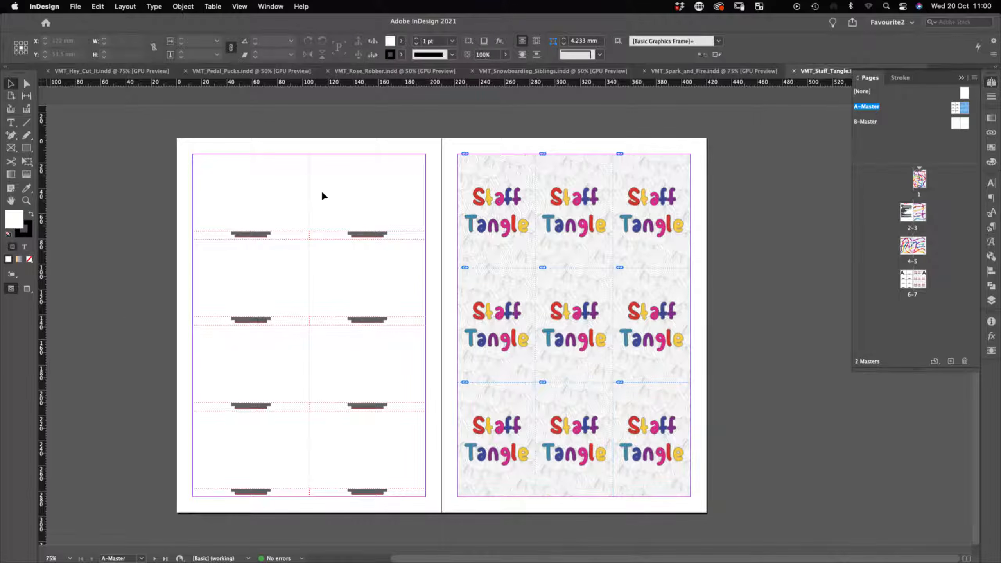
pyautogui.press('w')
pyautogui.press('w')
# Step: Unlock Layer 2 and rebuild the top copyright row on the left-hand A-Master page as three narrower text frames side by side
pyautogui.click(991, 300)
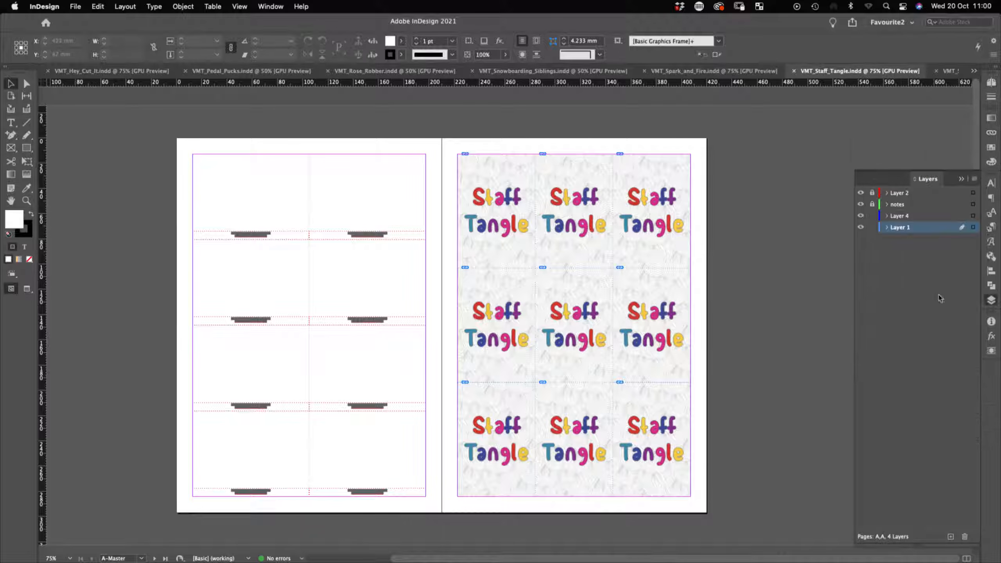
pyautogui.click(424, 237)
pyautogui.doubleClick(398, 235)
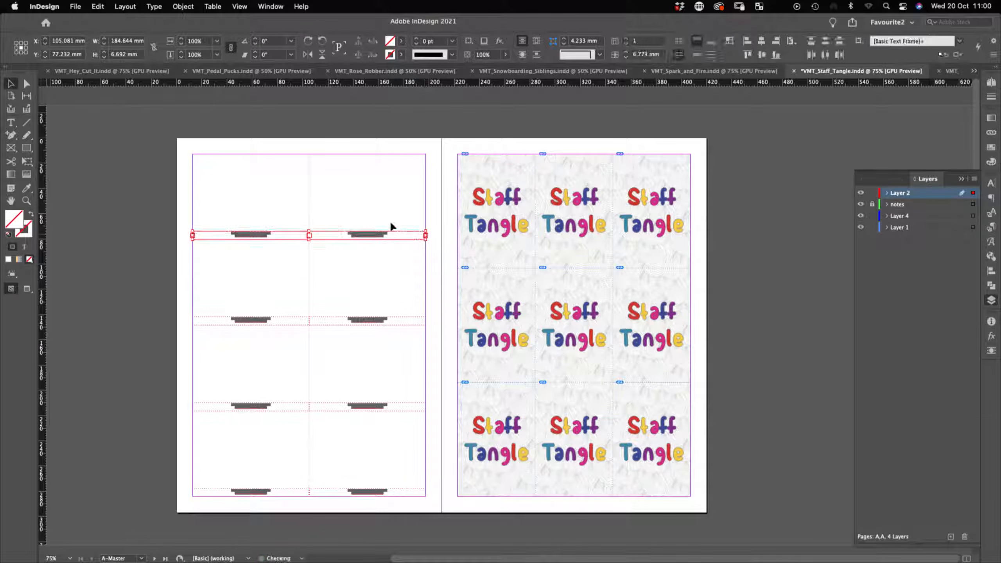
pyautogui.moveTo(426, 235); pyautogui.dragTo(392, 239)
pyautogui.click(350, 112)
pyautogui.keyDown('shift'); pyautogui.click(326, 235); pyautogui.keyUp('shift')
pyautogui.hscroll(-1, 326, 235)
pyautogui.keyDown('shift'); pyautogui.click(244, 235); pyautogui.keyUp('shift')
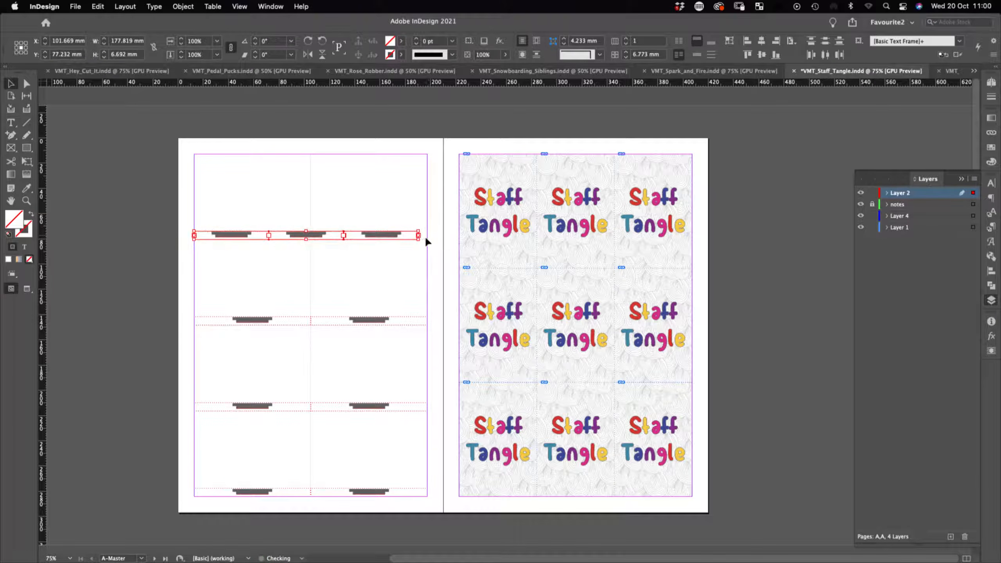
# Step: Adjust the three copyright frames to span the page margins, about 184.5 mm in total width
pyautogui.scroll(4, 424, 235)
pyautogui.moveTo(408, 247); pyautogui.dragTo(432, 248)
pyautogui.press('super+minus')
pyautogui.press('super+minus')
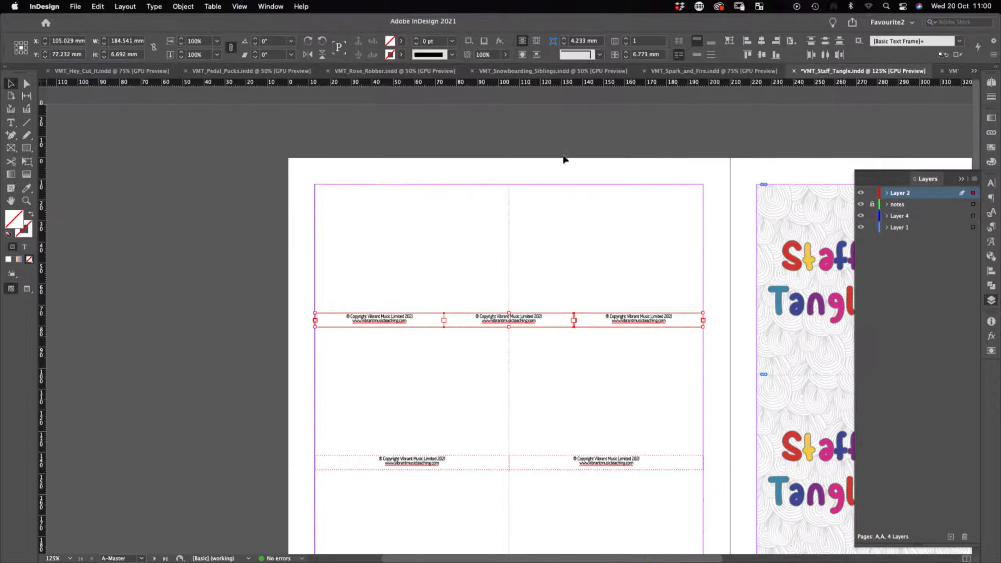
# Step: Arrange the vertical dashed cutting lines into three columns across the left-hand page and distribute them evenly by their horizontal centres
pyautogui.click(563, 157)
pyautogui.moveTo(534, 229); pyautogui.dragTo(429, 163)
pyautogui.click(362, 145)
pyautogui.moveTo(577, 156); pyautogui.dragTo(891, 201)
pyautogui.moveTo(846, 200); pyautogui.dragTo(229, 185)
pyautogui.moveTo(590, 247); pyautogui.dragTo(125, 197)
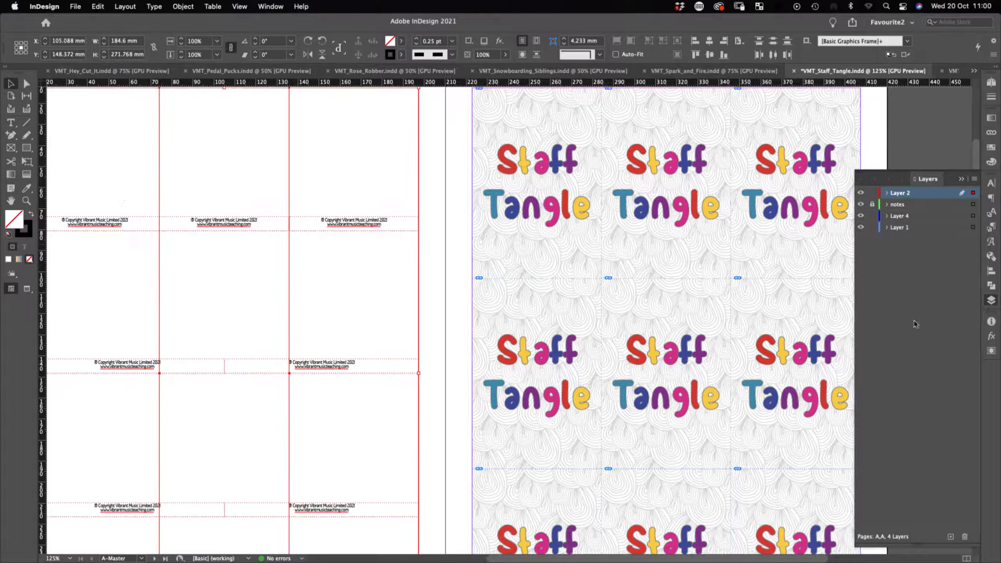
pyautogui.click(991, 271)
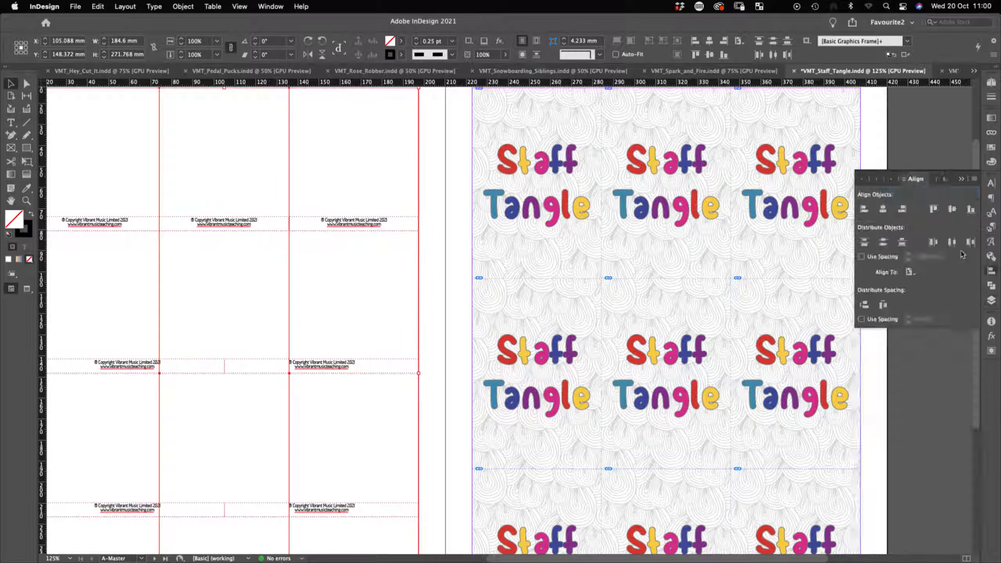
pyautogui.click(951, 242)
pyautogui.click(353, 260)
pyautogui.press('super+minus')
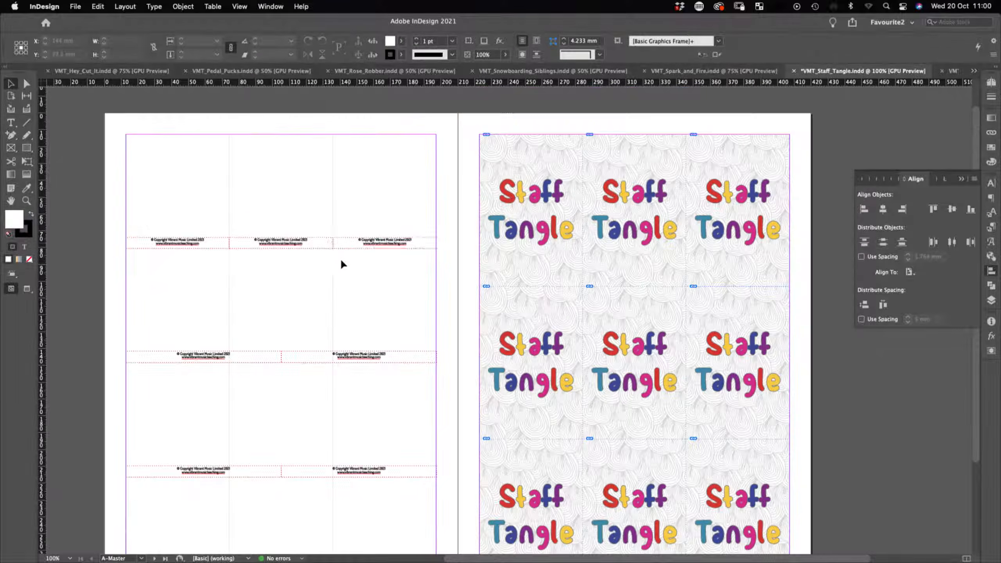
# Step: Distribute the three top copyright frames evenly across the margin width and group them
pyautogui.click(340, 245)
pyautogui.keyDown('shift'); pyautogui.click(305, 243); pyautogui.keyUp('shift')
pyautogui.keyDown('shift'); pyautogui.click(199, 243); pyautogui.keyUp('shift')
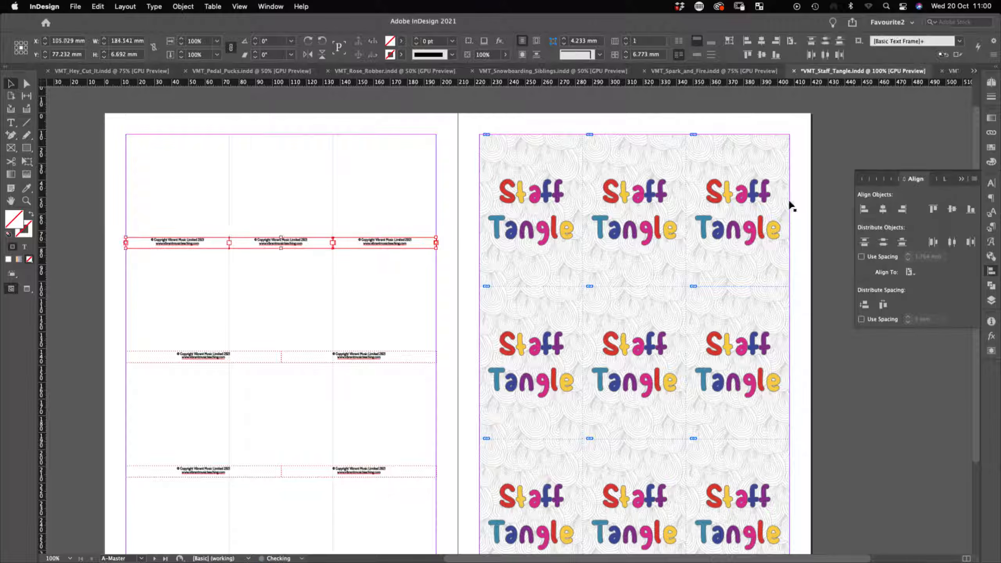
pyautogui.click(951, 242)
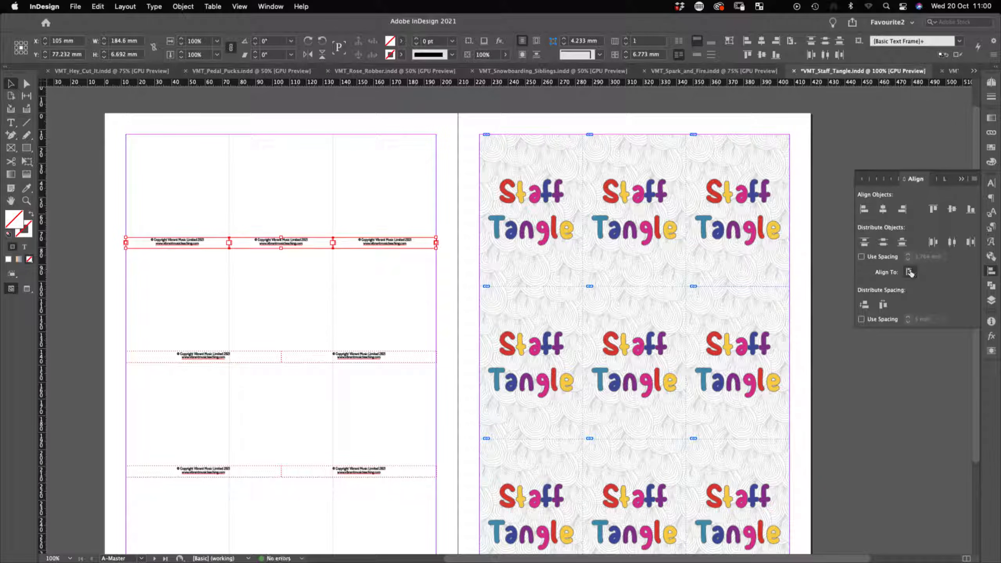
pyautogui.press('super+g')
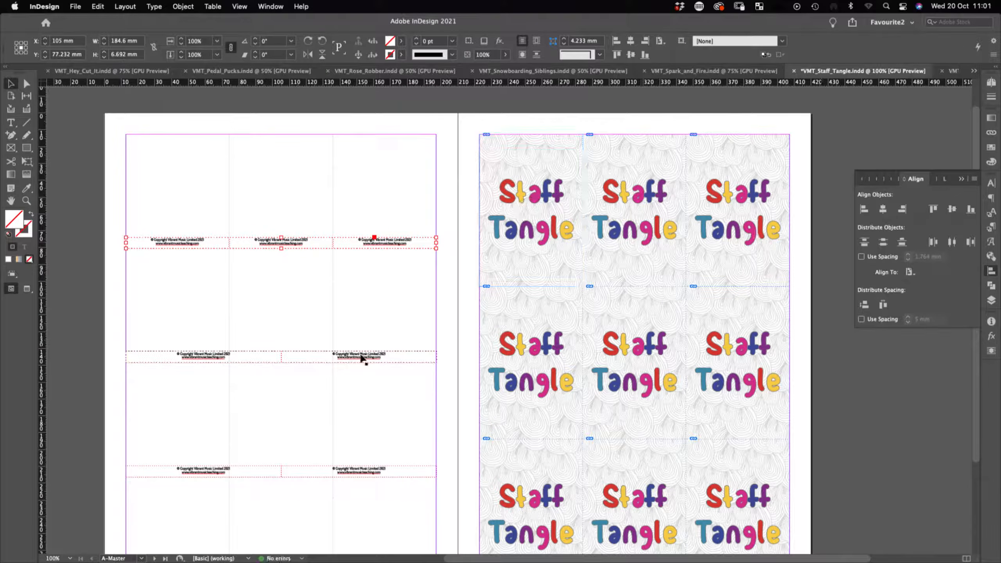
# Step: Delete the three lower two-column copyright rows from the left-hand A-Master page
pyautogui.click(361, 358)
pyautogui.press('Delete')
pyautogui.click(378, 473)
pyautogui.press('Delete')
pyautogui.scroll(-1, 385, 470)
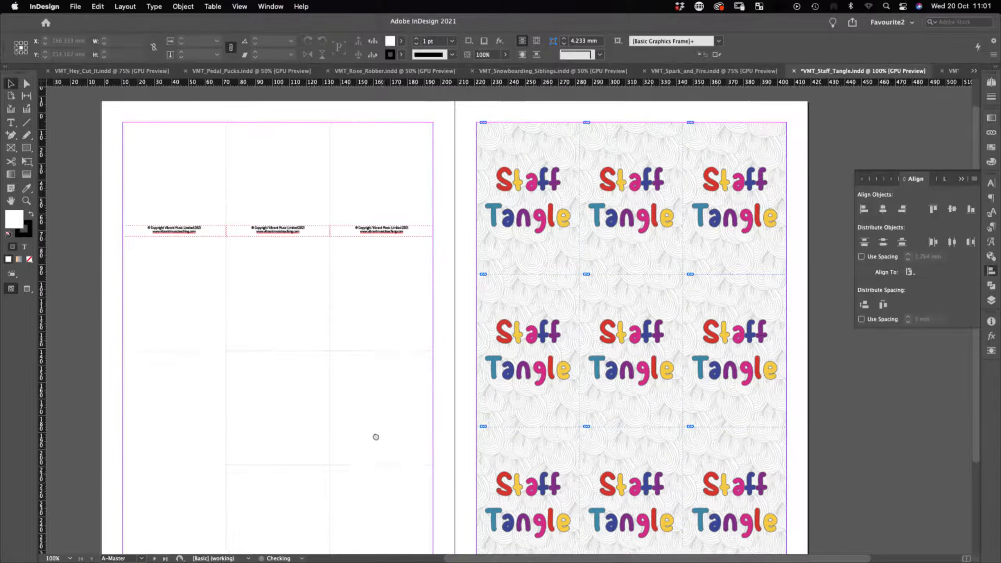
pyautogui.scroll(-5, 375, 437)
pyautogui.hscroll(2, 376, 437)
pyautogui.click(347, 465)
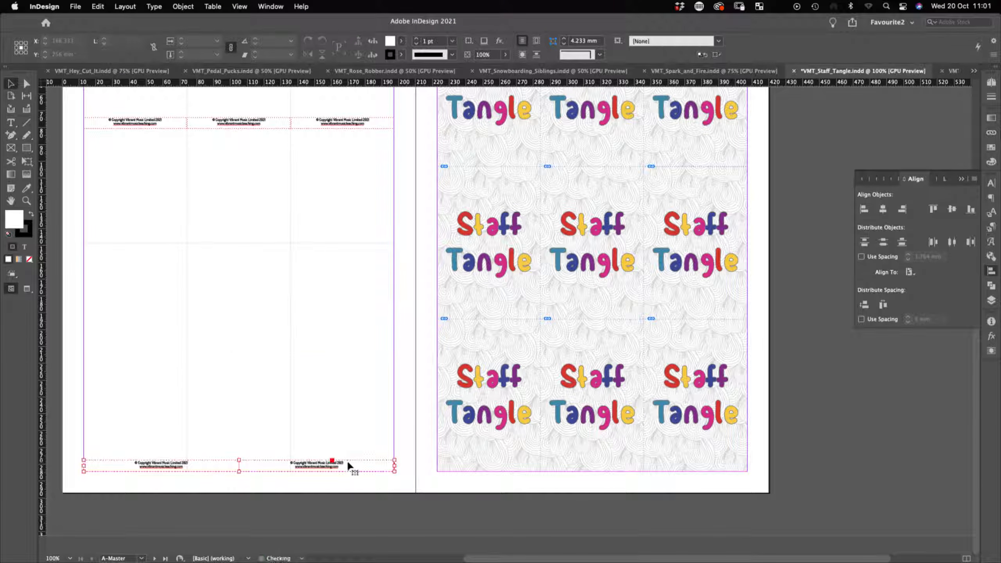
pyautogui.press('Delete')
# Step: Distribute the horizontal cutting lines evenly to divide the left-hand page into three card rows
pyautogui.press('super+minus')
pyautogui.moveTo(396, 503); pyautogui.dragTo(370, 158)
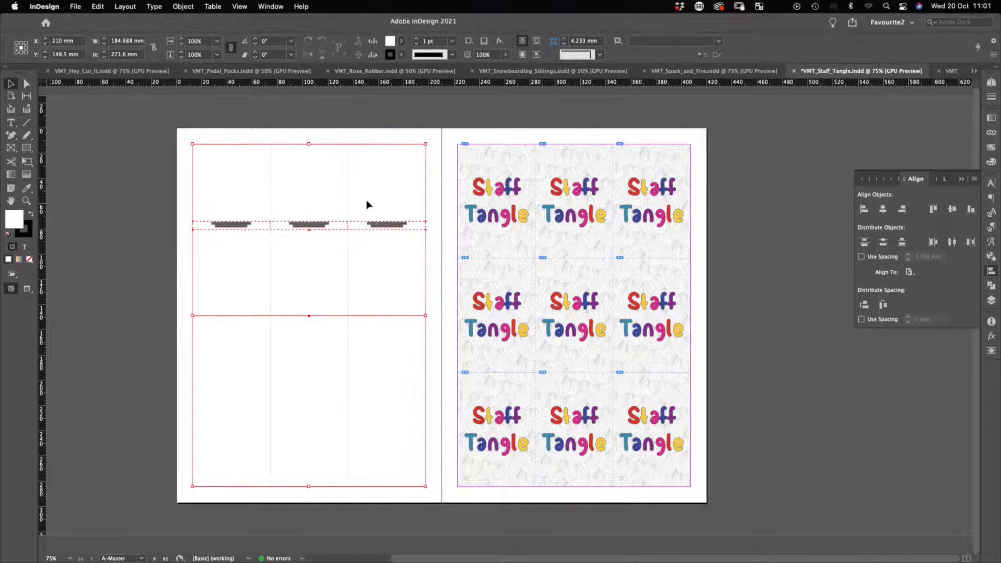
pyautogui.click(884, 242)
pyautogui.click(480, 107)
# Step: Position copies of the grouped copyright lines at the foot of all three card rows and preview the master without guides
pyautogui.moveTo(379, 227); pyautogui.dragTo(387, 485)
pyautogui.click(421, 509)
pyautogui.press('w')
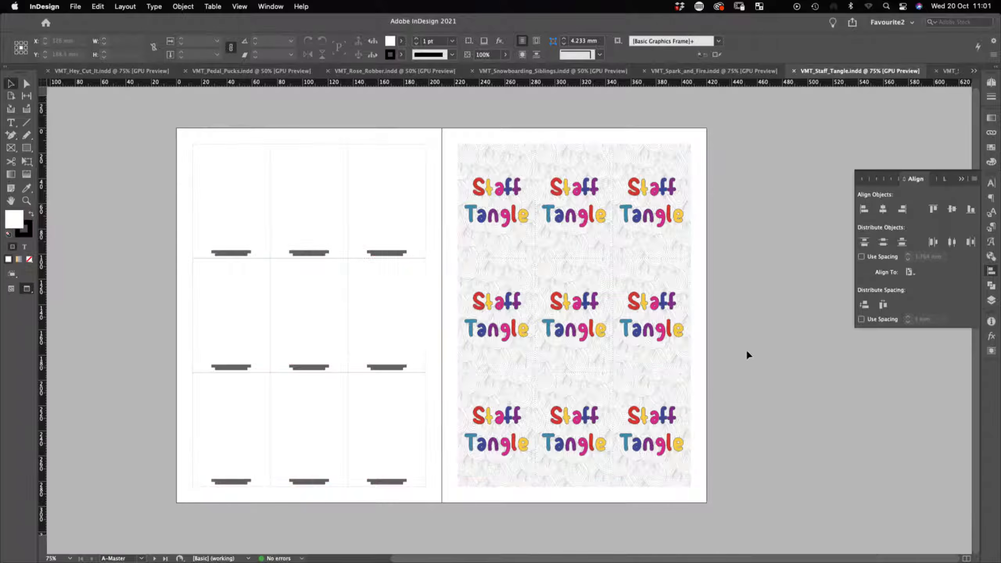
# Step: Open the spread of pages 6 and 7 and check the updated card layout with and without guides
pyautogui.click(985, 82)
pyautogui.doubleClick(910, 281)
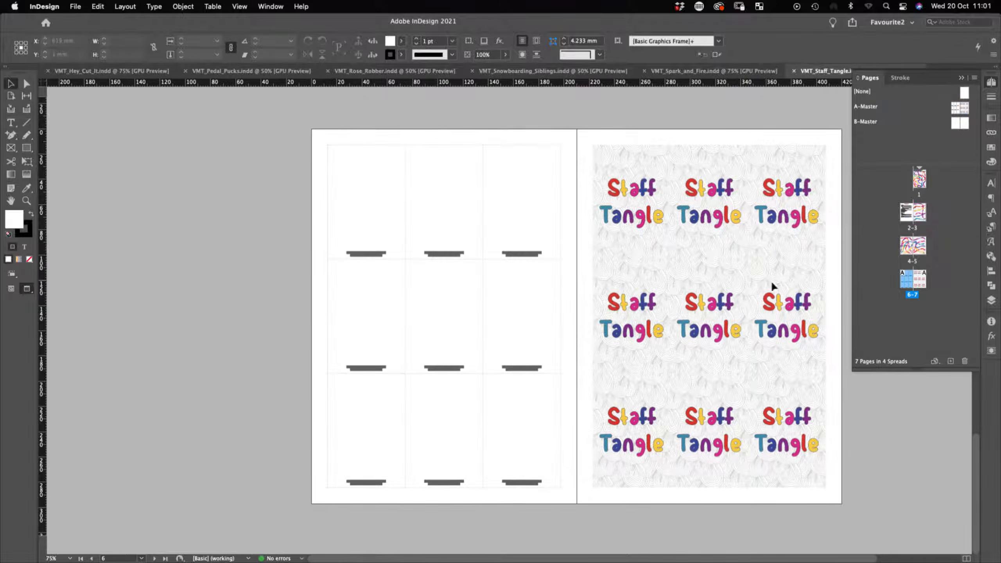
pyautogui.press('w')
pyautogui.moveTo(470, 203); pyautogui.dragTo(255, 187)
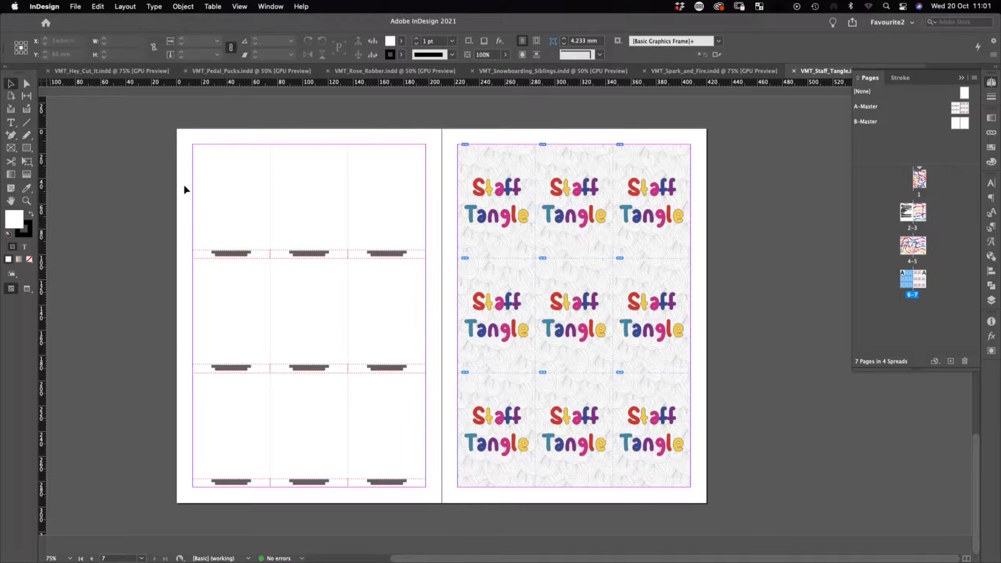
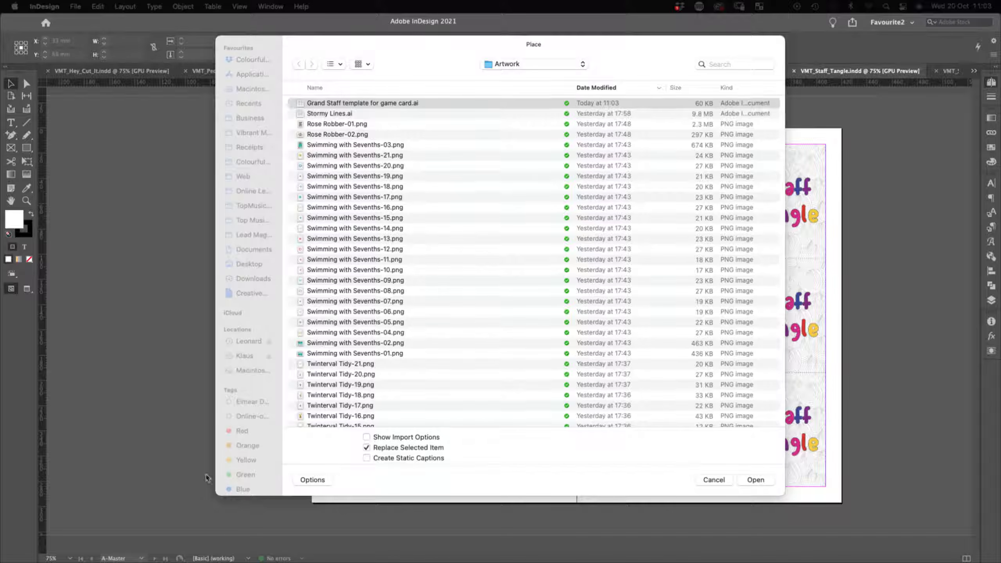
# Step: Place Grand Staff template for game card.ai at 100% in the first card of the left-hand A-Master page, above its copyright line
pyautogui.doubleClick(435, 103)
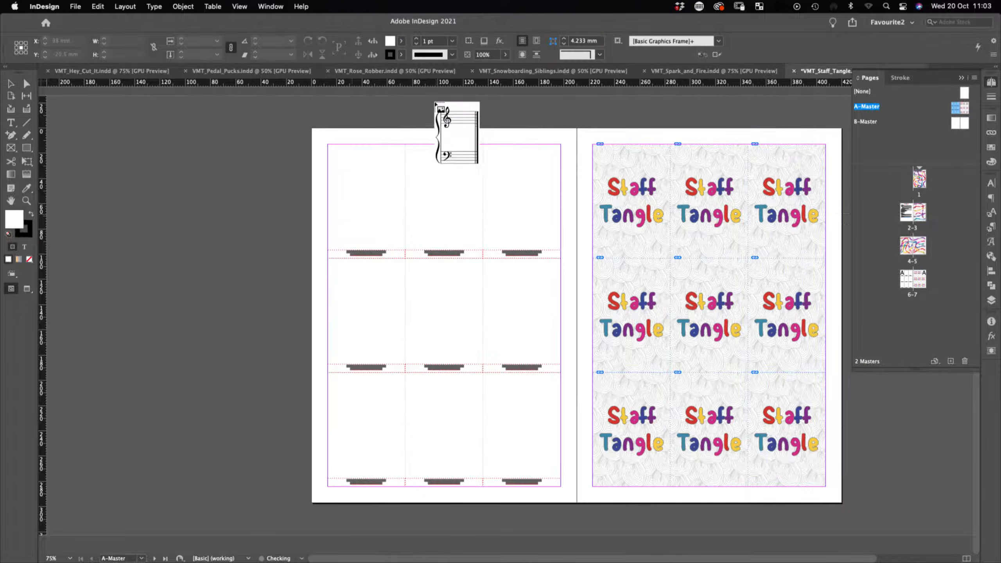
pyautogui.click(341, 157)
pyautogui.moveTo(411, 186); pyautogui.dragTo(401, 174)
pyautogui.moveTo(368, 260); pyautogui.dragTo(367, 249)
pyautogui.press('super+z')
pyautogui.press('super+z')
pyautogui.press('super+z')
pyautogui.press('super+z')
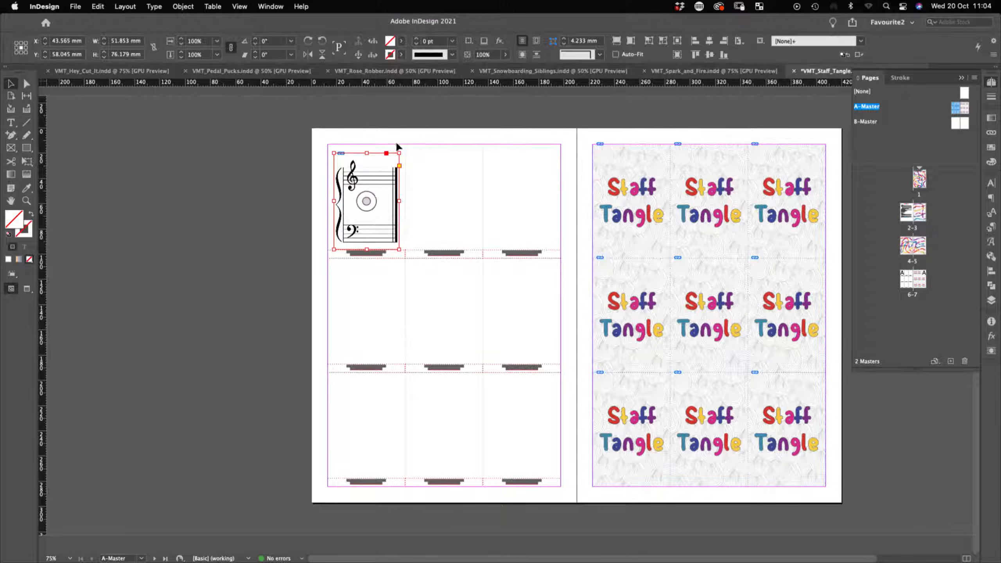
# Step: Extend the grand staff frame to the first card's top and side edges, 61.67 mm wide and 83.435 mm high
pyautogui.click(404, 115)
pyautogui.press('w')
pyautogui.scroll(2, 383, 172)
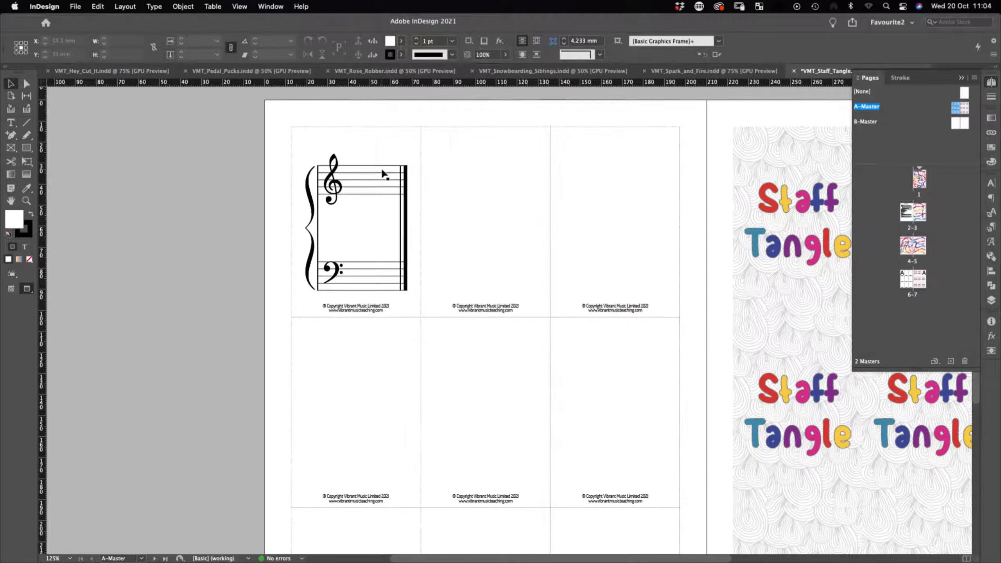
pyautogui.scroll(2, 383, 174)
pyautogui.click(384, 174)
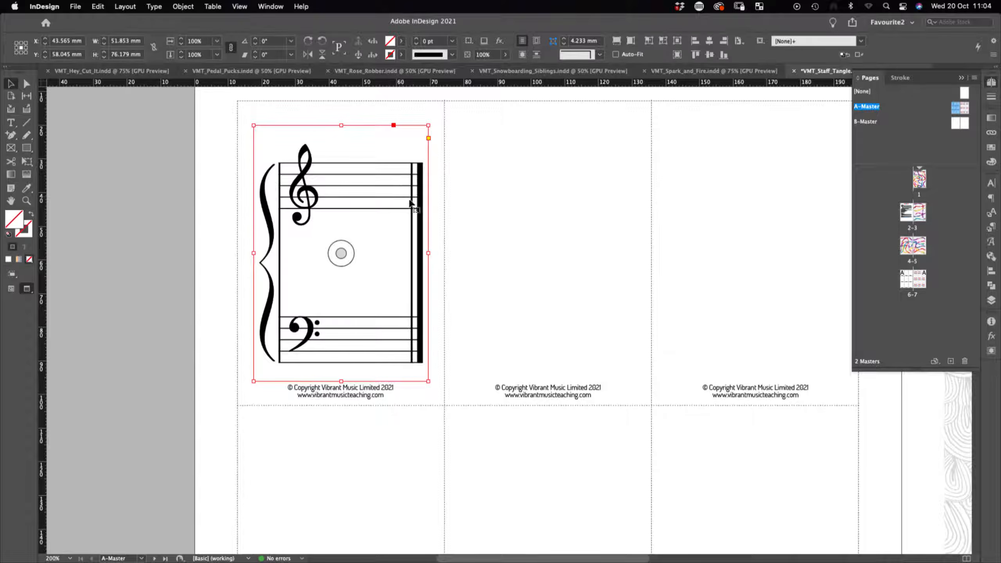
pyautogui.moveTo(341, 123); pyautogui.dragTo(342, 100)
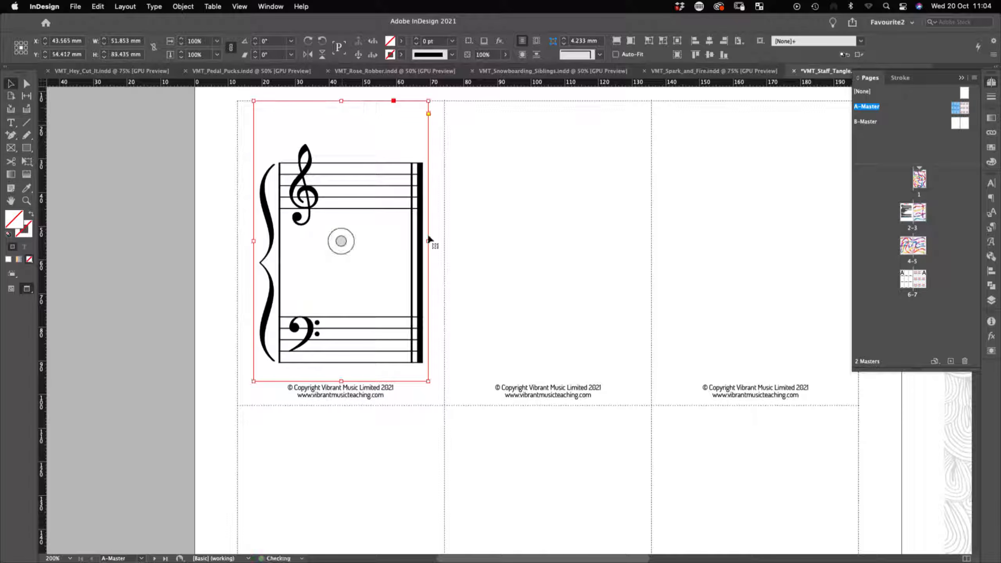
pyautogui.moveTo(428, 241); pyautogui.dragTo(444, 240)
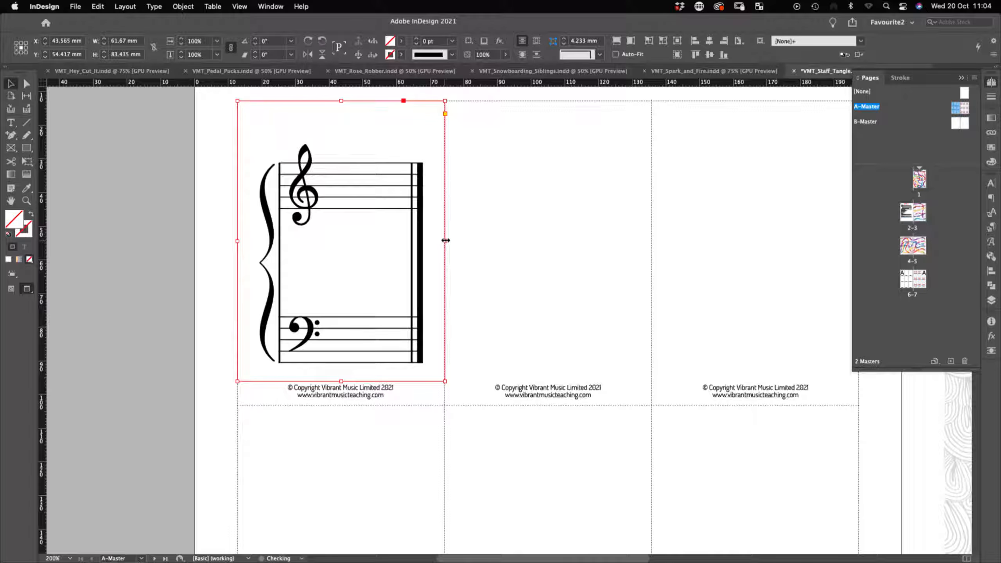
# Step: Centre the grand staff artwork within its enlarged frame and reselect the frame
pyautogui.press('super+shift+e')
pyautogui.click(167, 229)
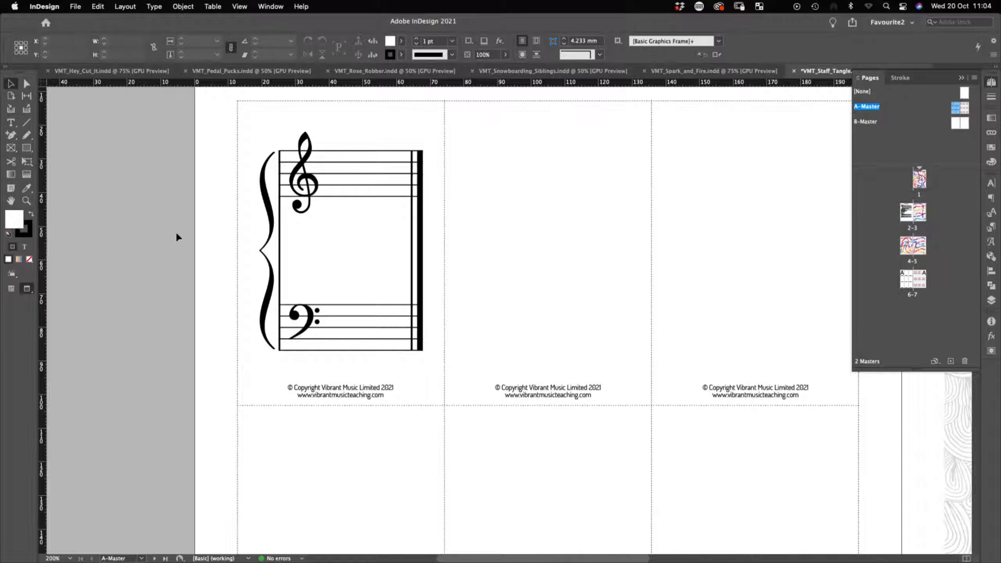
pyautogui.click(355, 189)
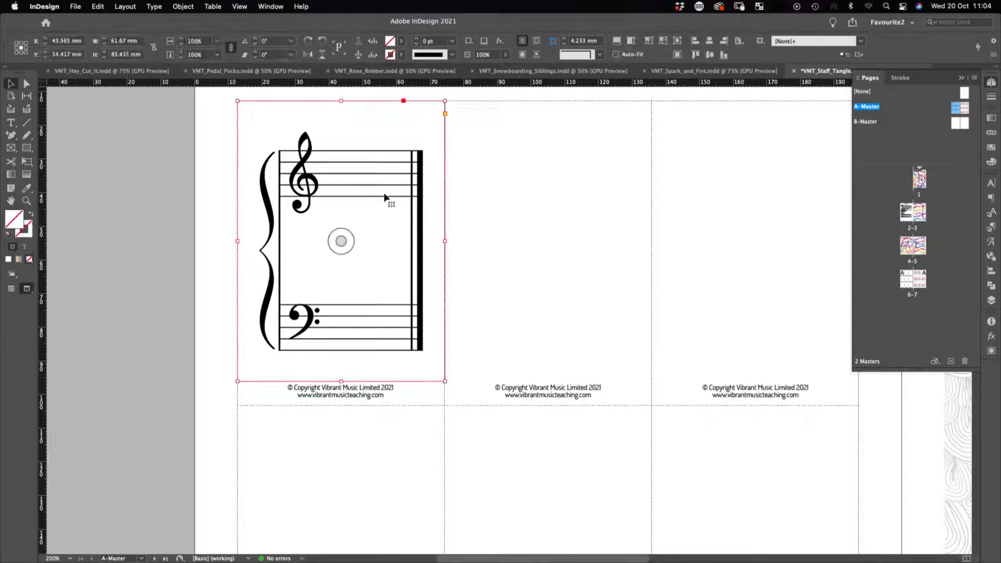
# Step: Duplicate the first card's grand staff frame into the second and third cards of the top row
pyautogui.click(477, 182)
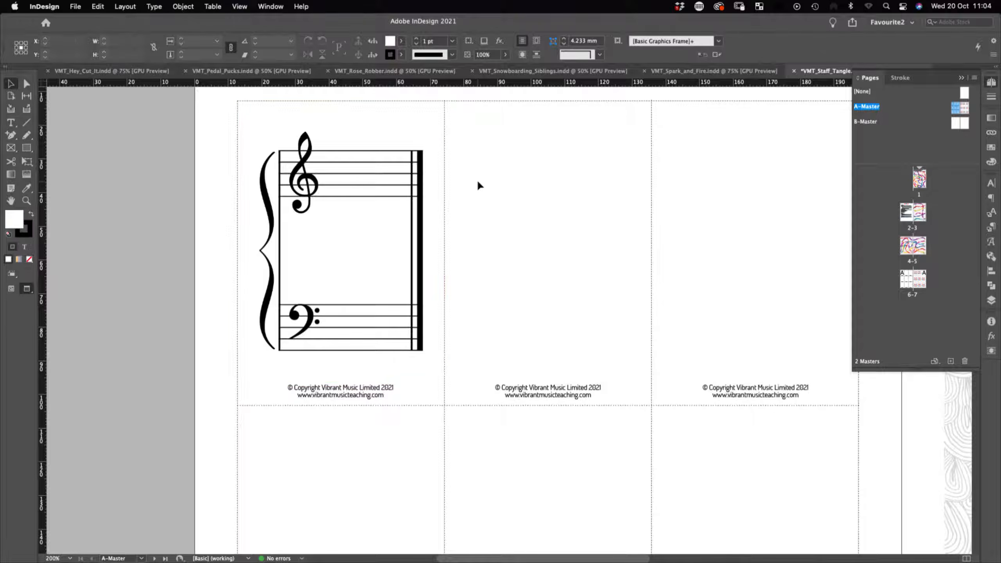
pyautogui.press('super+minus')
pyautogui.press('super+minus')
pyautogui.moveTo(546, 333); pyautogui.dragTo(174, 256)
pyautogui.moveTo(53, 257); pyautogui.dragTo(387, 261)
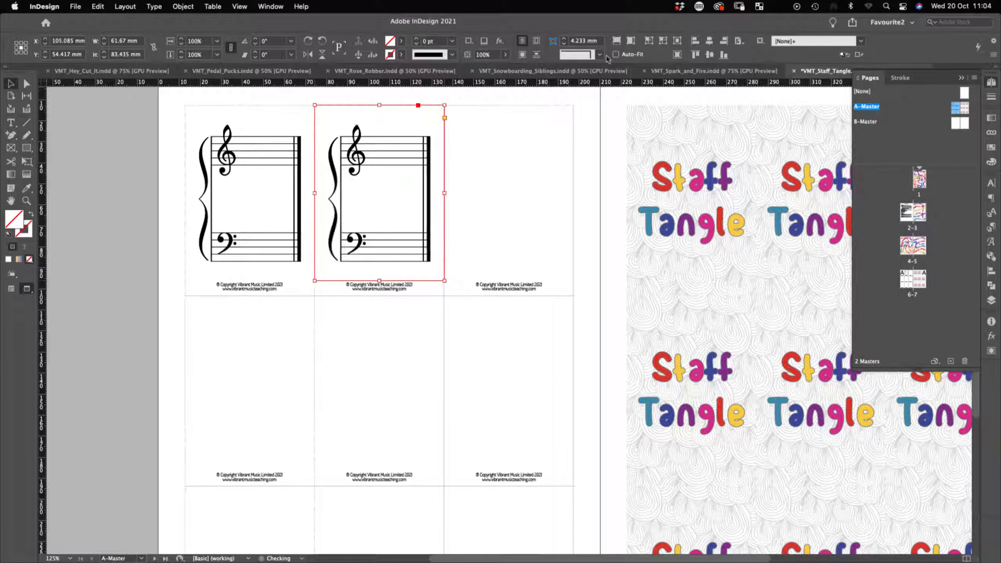
pyautogui.moveTo(446, 135); pyautogui.dragTo(543, 131)
pyautogui.press('cmd+z')
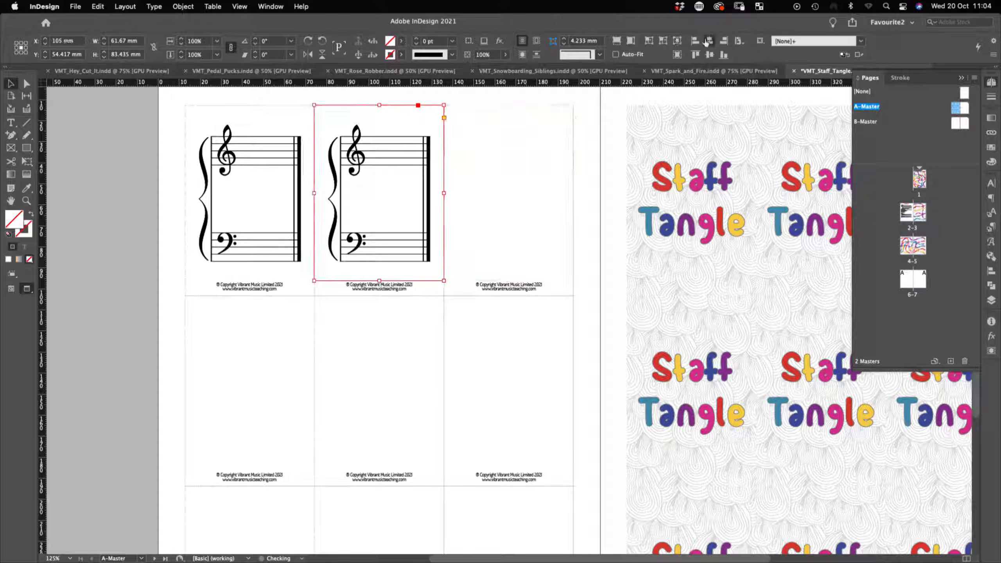
pyautogui.press('cmd+shift+z')
pyautogui.click(591, 169)
# Step: Select all three top-row grand staff frames and duplicate them into the middle and bottom rows of cards
pyautogui.click(533, 179)
pyautogui.keyDown('shift'); pyautogui.click(393, 168); pyautogui.keyUp('shift')
pyautogui.keyDown('shift'); pyautogui.click(267, 129); pyautogui.keyUp('shift')
pyautogui.moveTo(310, 145); pyautogui.dragTo(291, 320)
pyautogui.press('super+minus')
pyautogui.moveTo(437, 268); pyautogui.dragTo(470, 417)
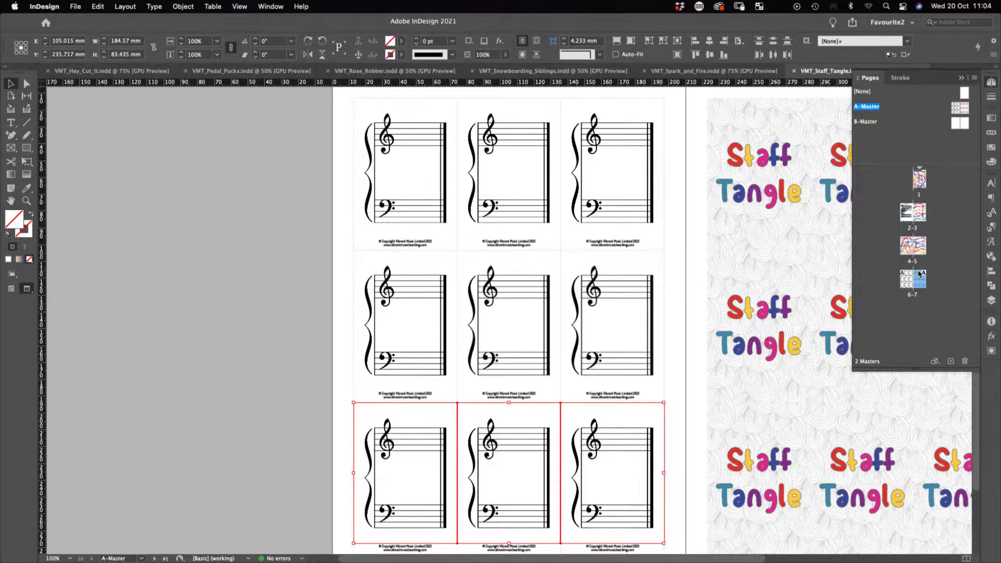
# Step: Open page 7 and check the full card layout on the spread of pages 6 and 7 with guides shown
pyautogui.doubleClick(919, 278)
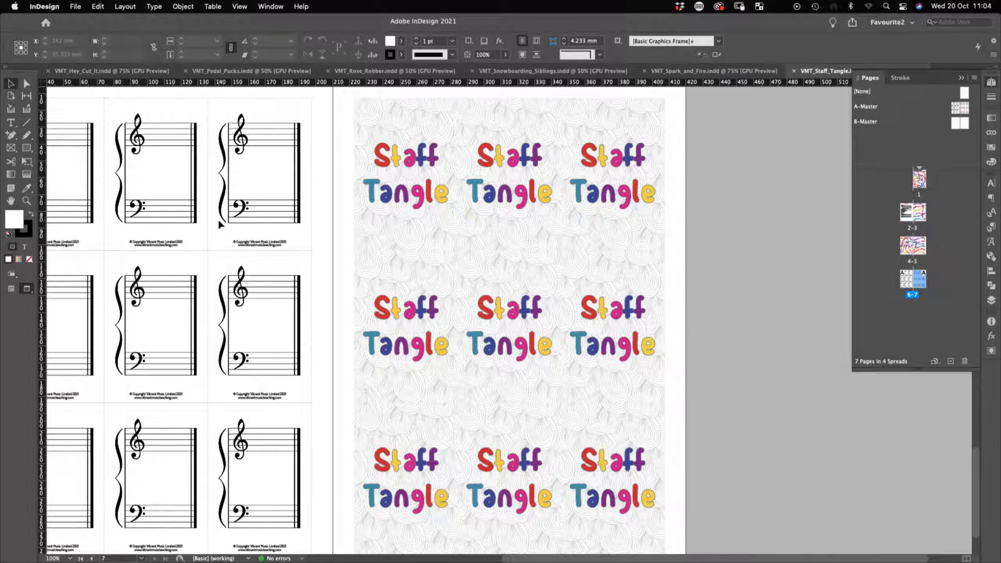
pyautogui.press('w')
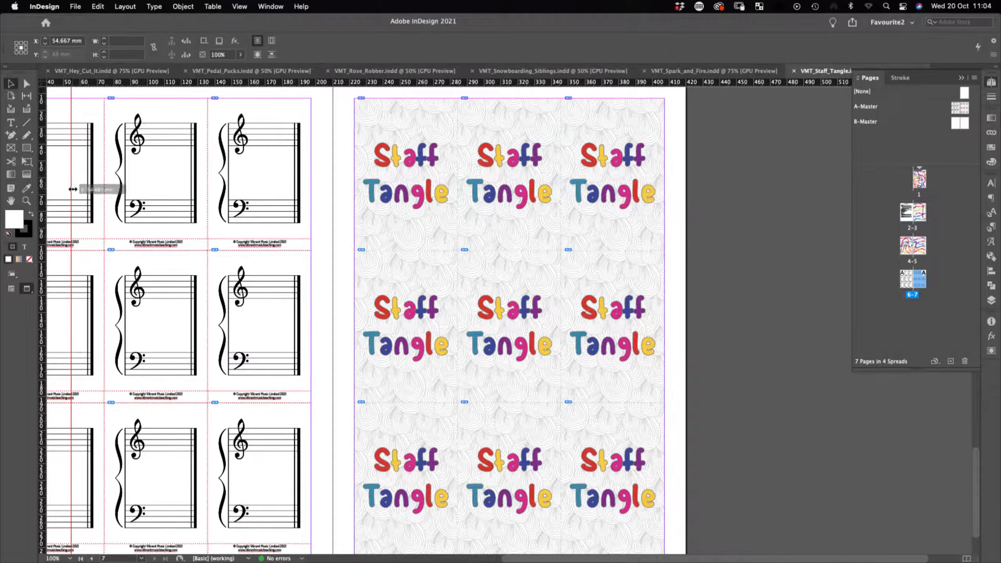
pyautogui.hscroll(-10, 73, 192)
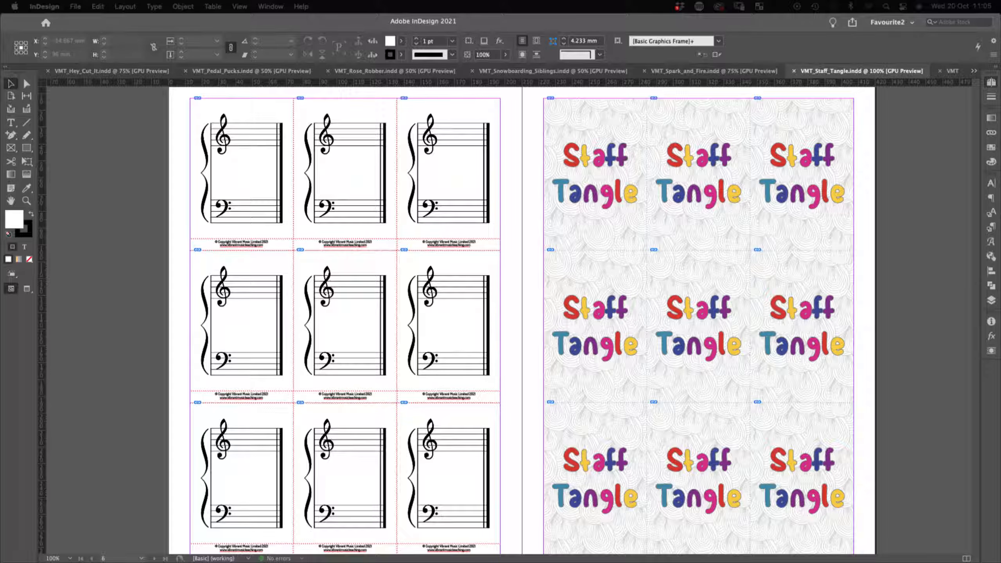
# Step: Paste a quarter note beside the cards on page 6 and view it up close
pyautogui.click(120, 274)
pyautogui.press('super+v')
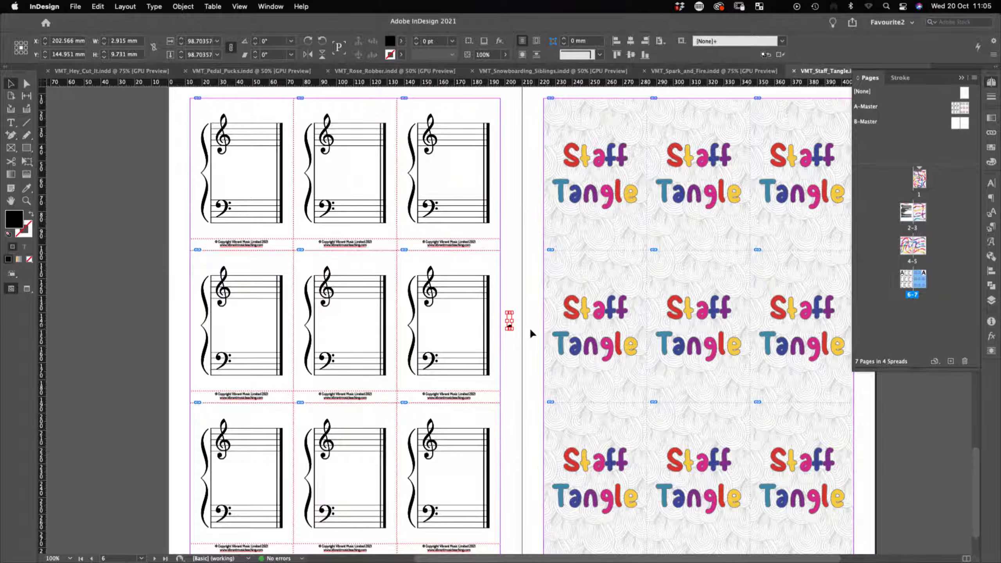
pyautogui.scroll(5, 531, 334)
pyautogui.moveTo(476, 330); pyautogui.dragTo(484, 356)
pyautogui.press('super+z')
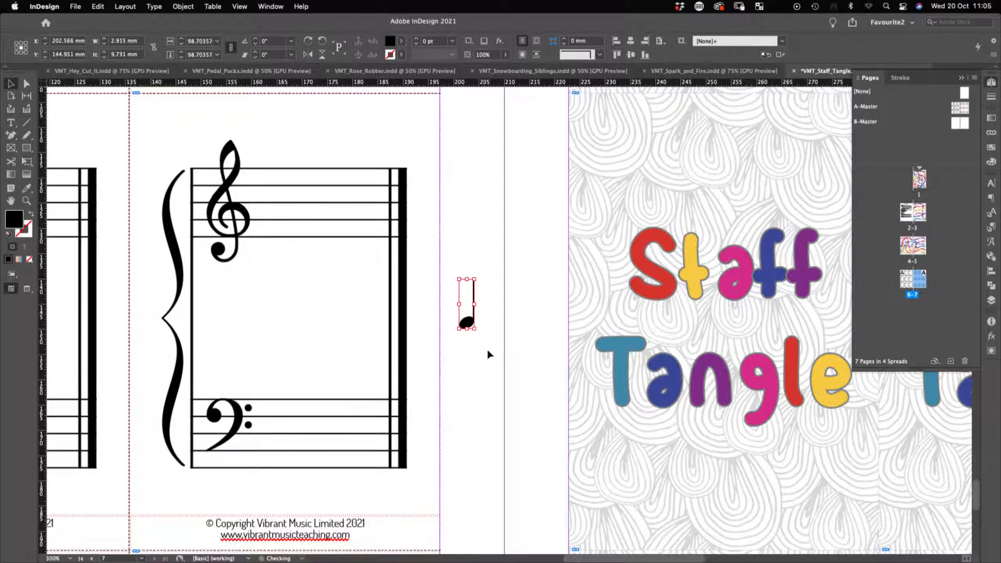
pyautogui.click(485, 335)
# Step: Try to remove the pasted quarter note's stem by selecting it with the Direct Selection tool
pyautogui.click(26, 84)
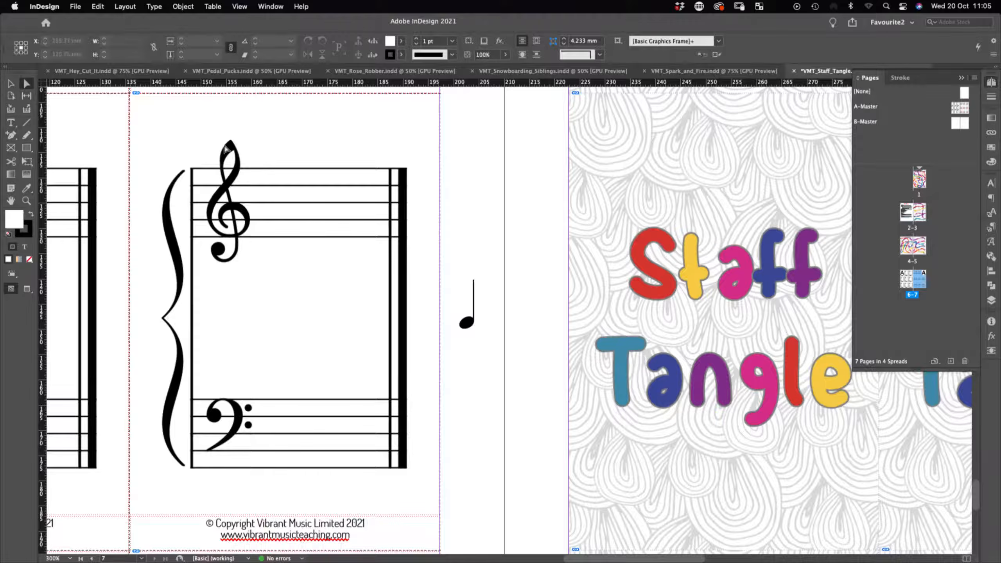
pyautogui.scroll(8, 487, 286)
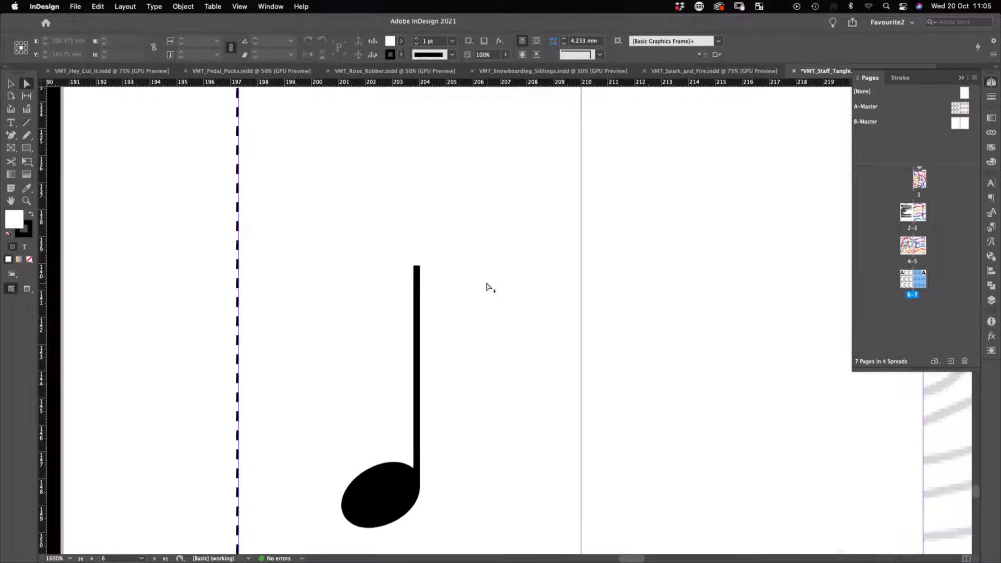
pyautogui.click(419, 269)
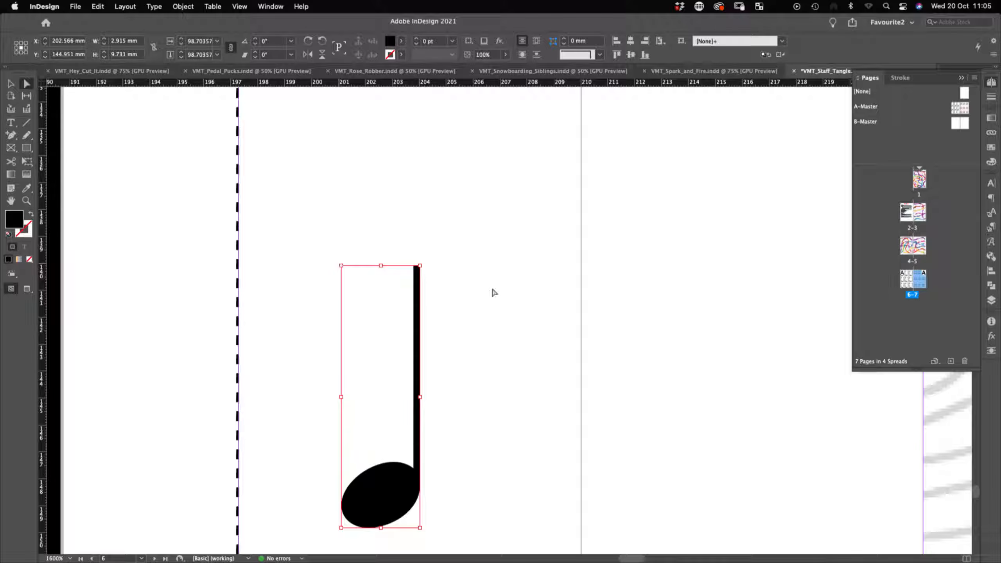
pyautogui.press('Delete')
pyautogui.press('super+z')
pyautogui.moveTo(492, 279); pyautogui.dragTo(382, 236)
# Step: Undo the repeated paste and delete the first pasted quarter note from page 6
pyautogui.press('super+Tab')
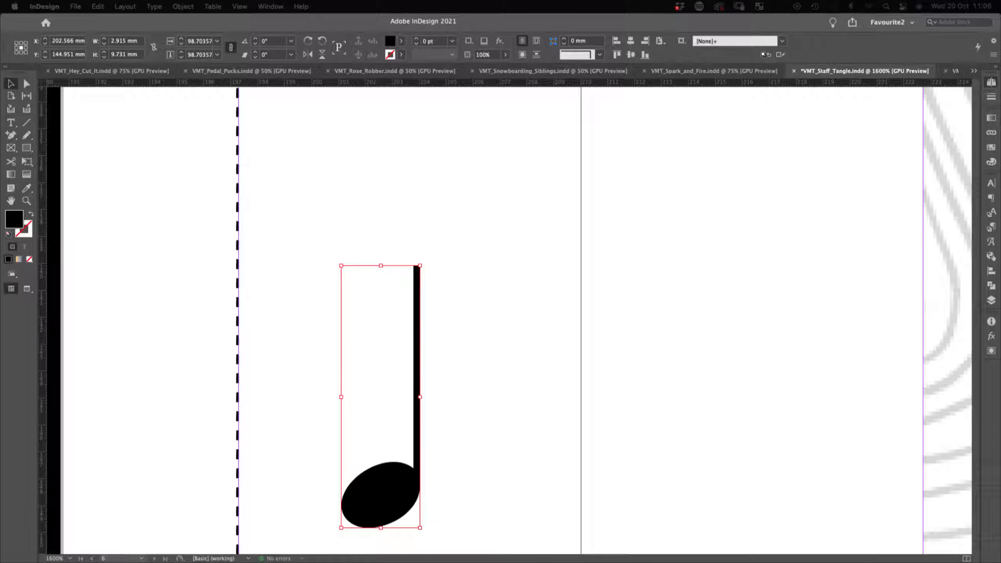
pyautogui.press('super+Tab')
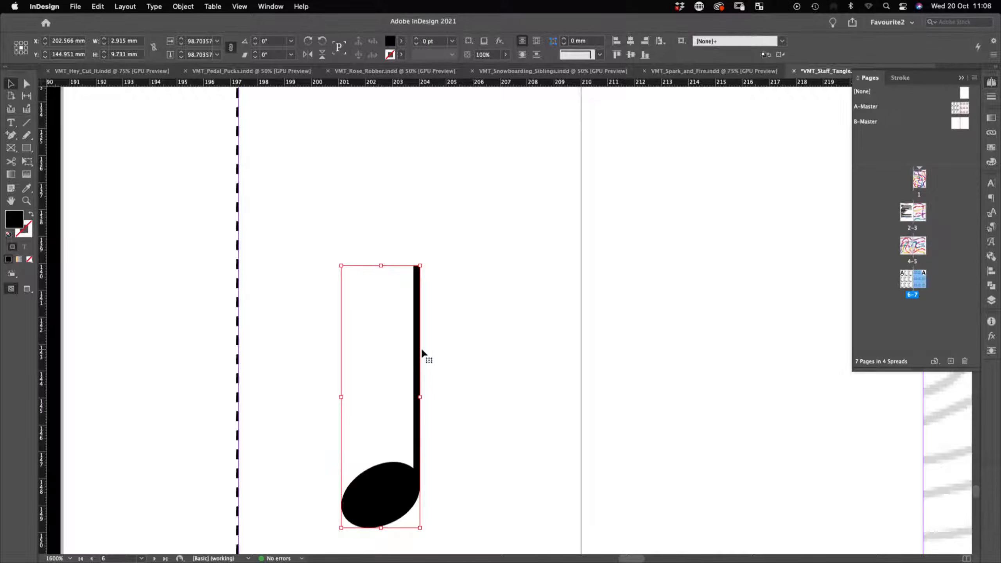
pyautogui.press('super+v')
pyautogui.press('super+z')
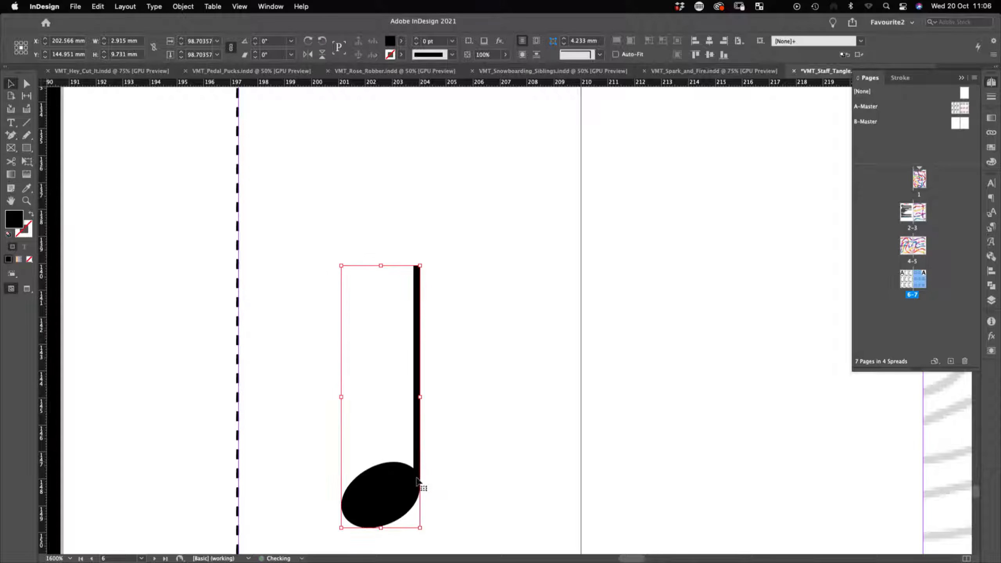
pyautogui.press('Delete')
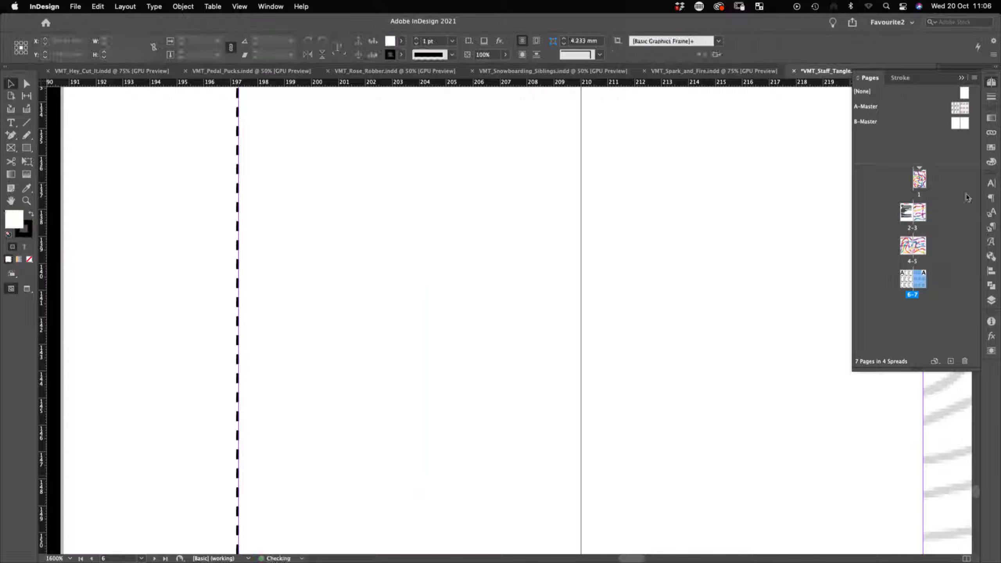
# Step: Lock Layer 2 and make Layer 1 the active layer
pyautogui.click(991, 300)
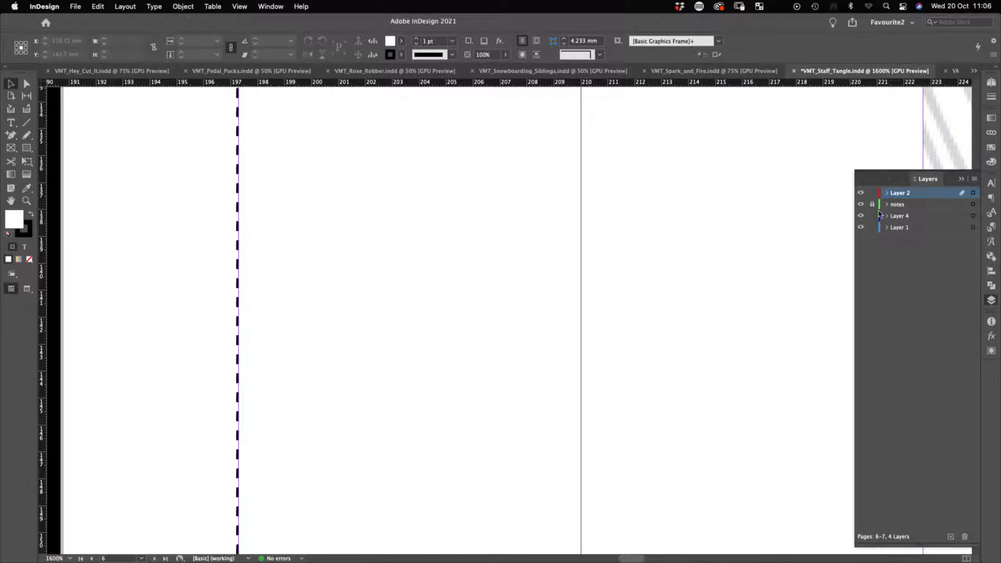
pyautogui.click(872, 193)
pyautogui.click(906, 217)
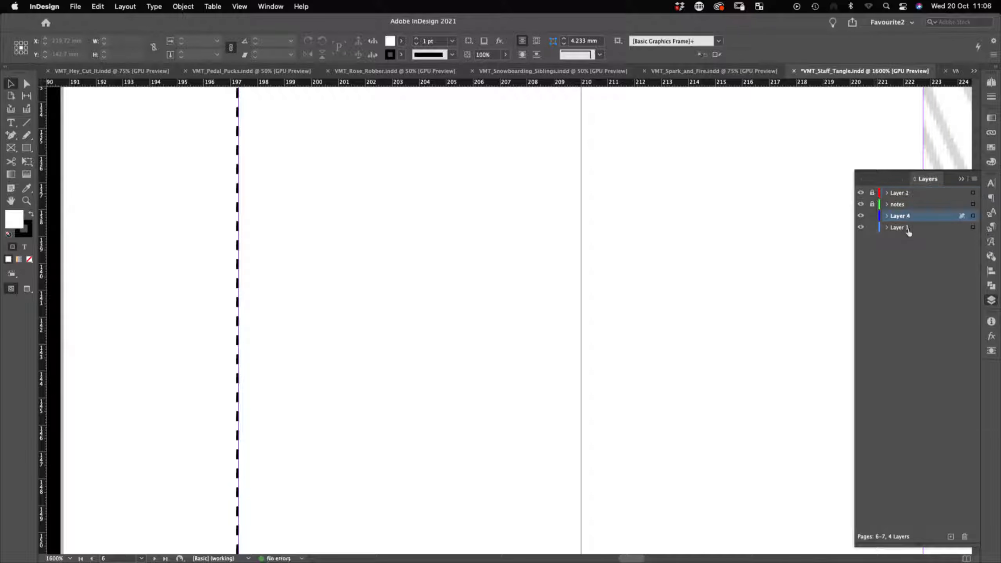
pyautogui.click(908, 229)
# Step: Paste the quarter note into the centre card on page 6 and move Layer 1 to the top of the layer stack
pyautogui.click(991, 82)
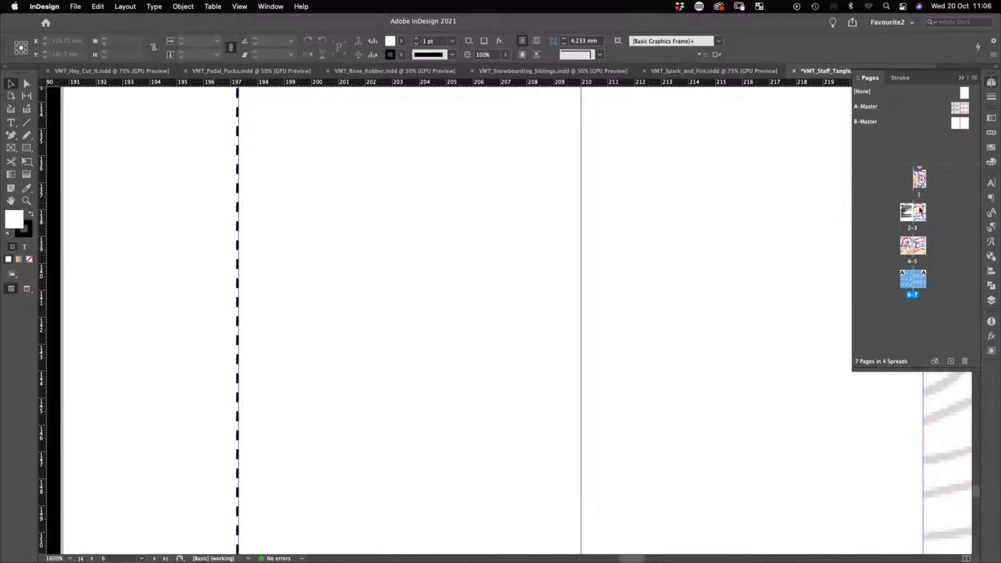
pyautogui.doubleClick(905, 277)
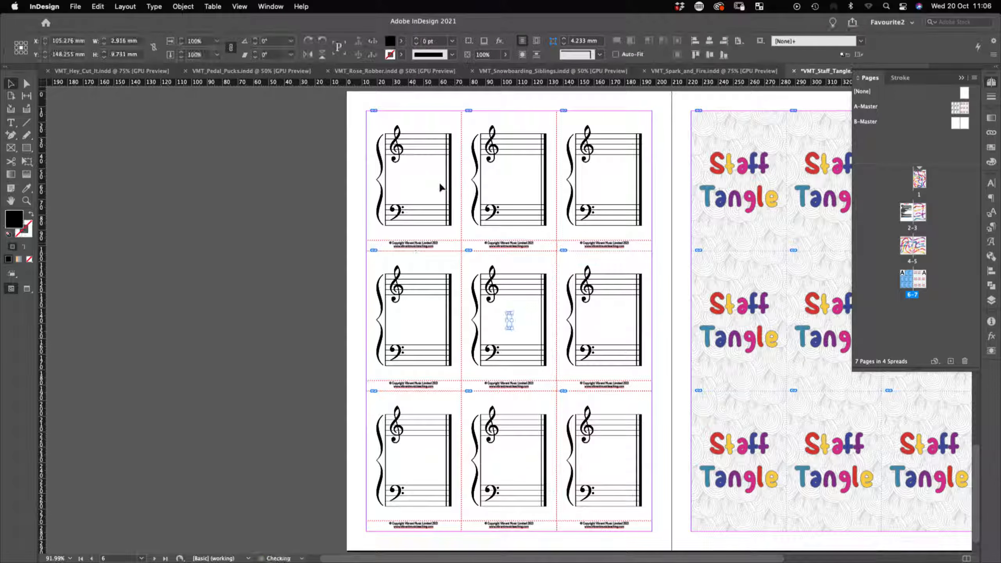
pyautogui.click(339, 296)
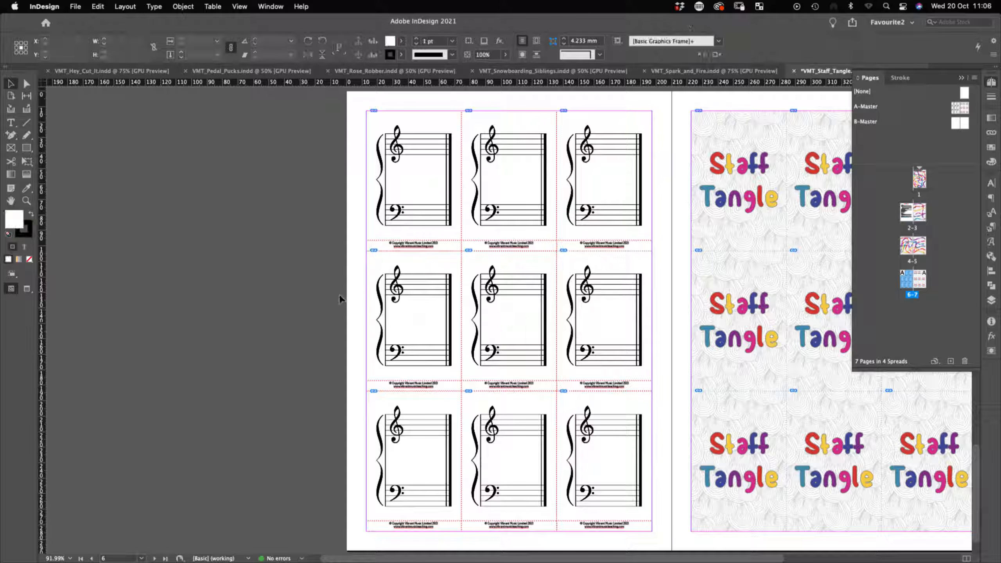
pyautogui.press('super+v')
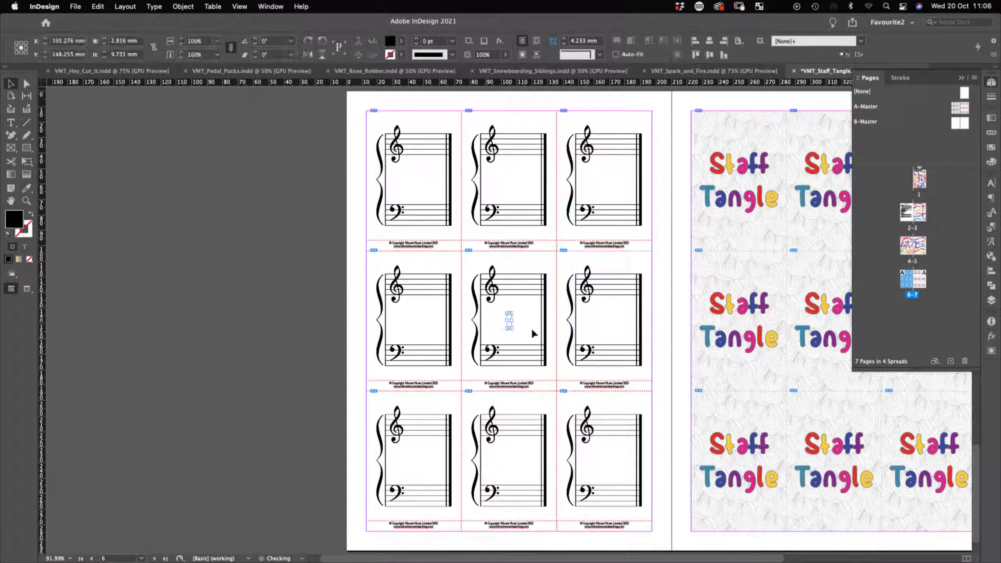
pyautogui.scroll(7, 511, 325)
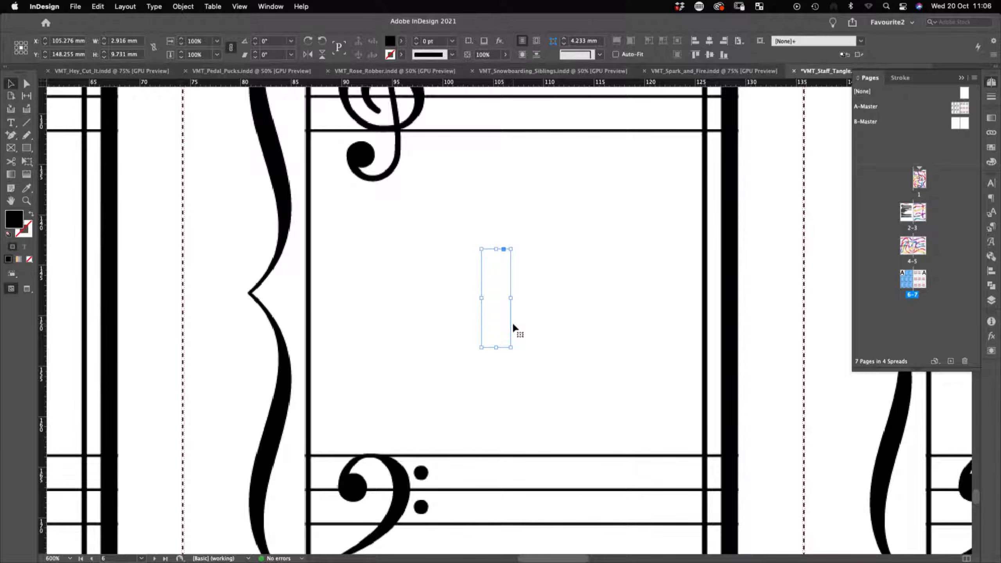
pyautogui.click(991, 300)
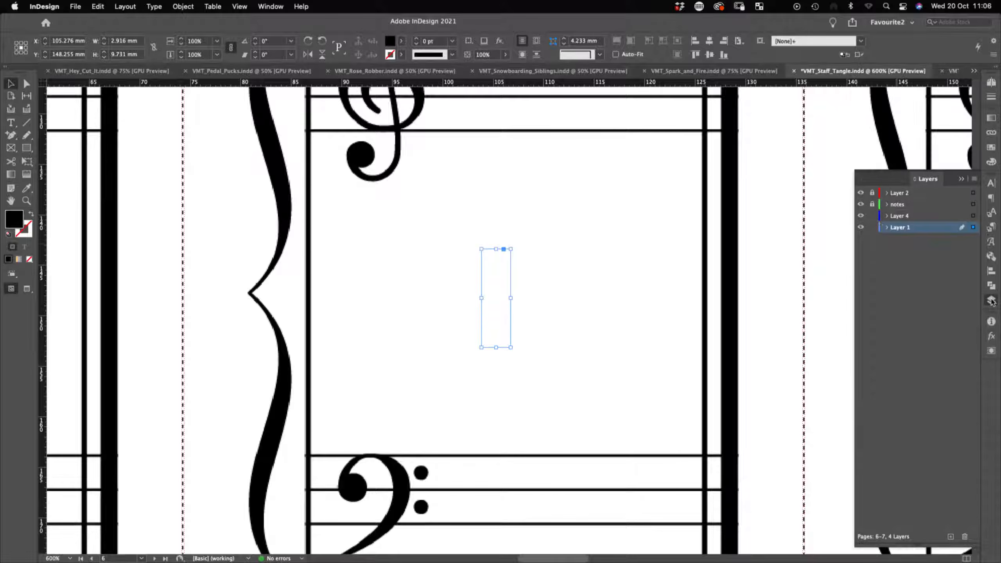
pyautogui.moveTo(897, 229); pyautogui.dragTo(897, 191)
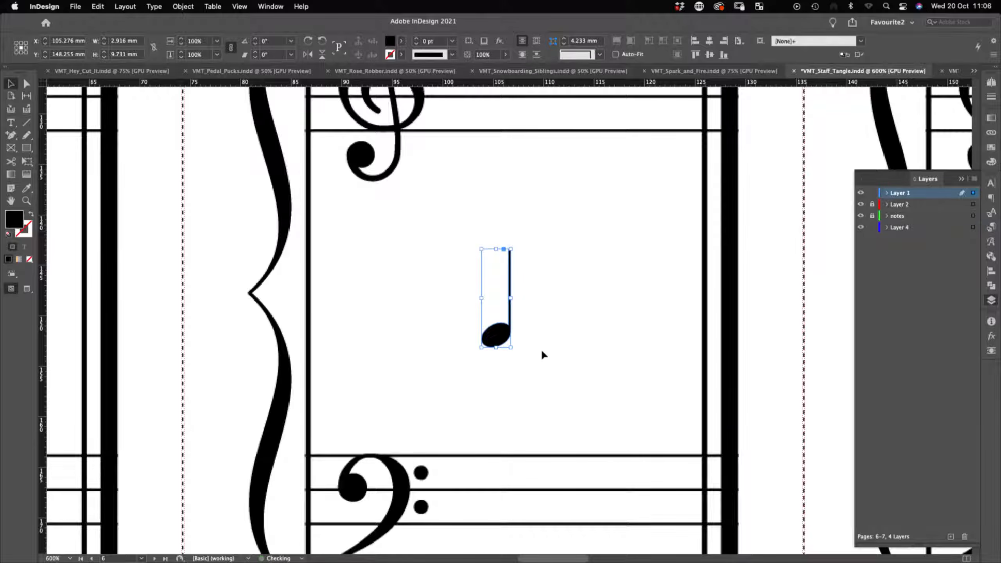
# Step: Delete the anchor points at the top of the quarter note's stem, leaving only the notehead
pyautogui.scroll(3, 490, 353)
pyautogui.moveTo(527, 321); pyautogui.dragTo(426, 418)
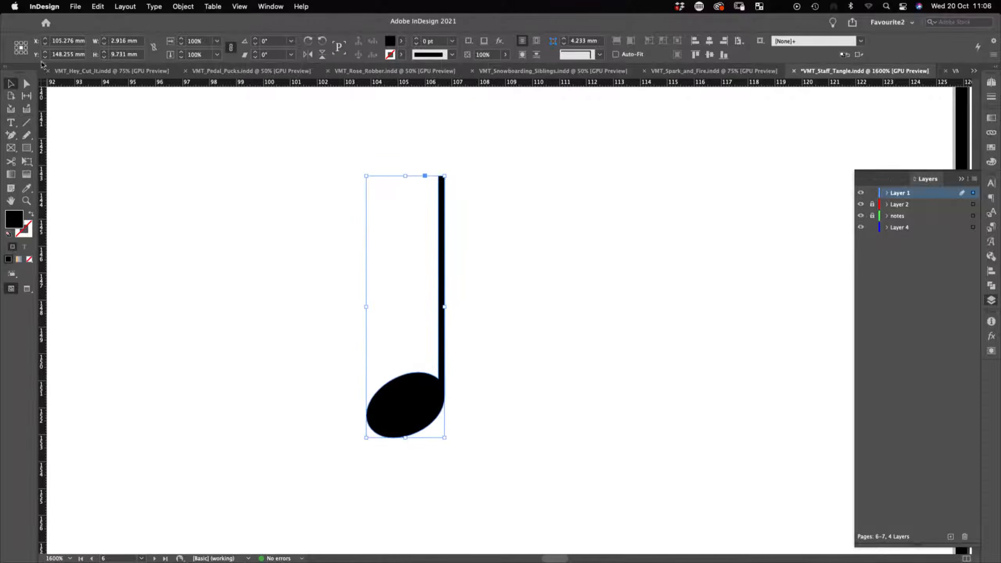
pyautogui.click(26, 84)
pyautogui.click(570, 196)
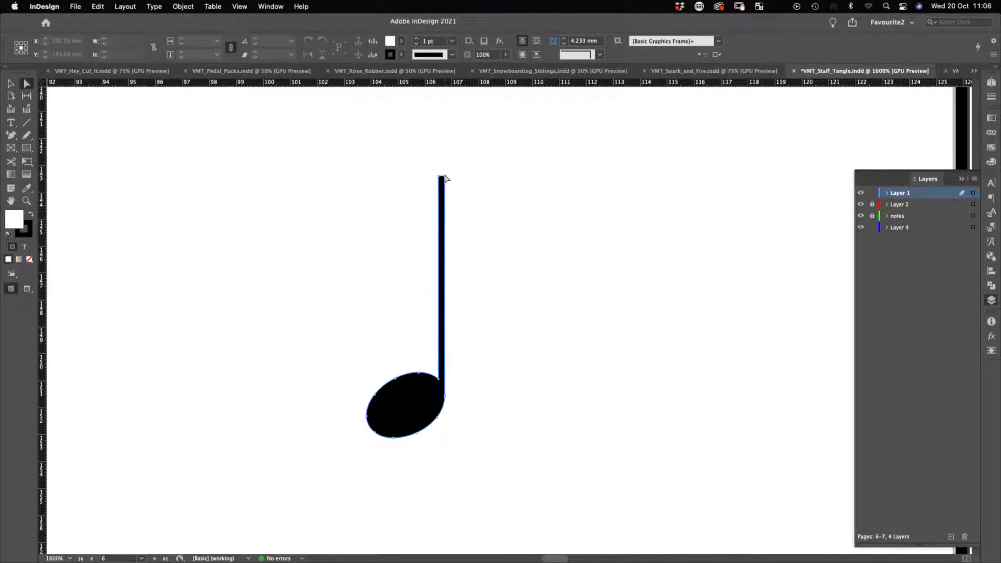
pyautogui.click(441, 179)
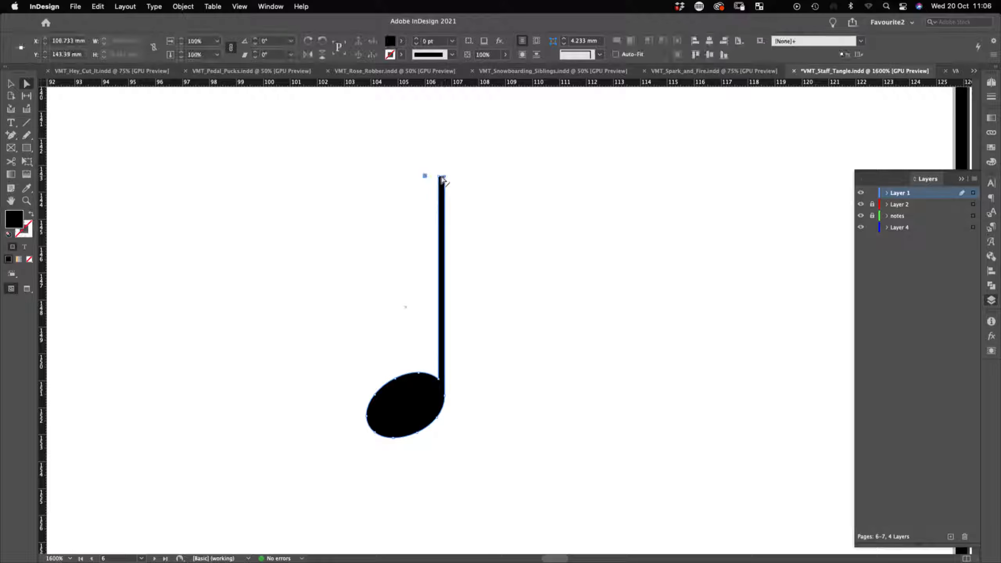
pyautogui.click(442, 178)
pyautogui.press('Delete')
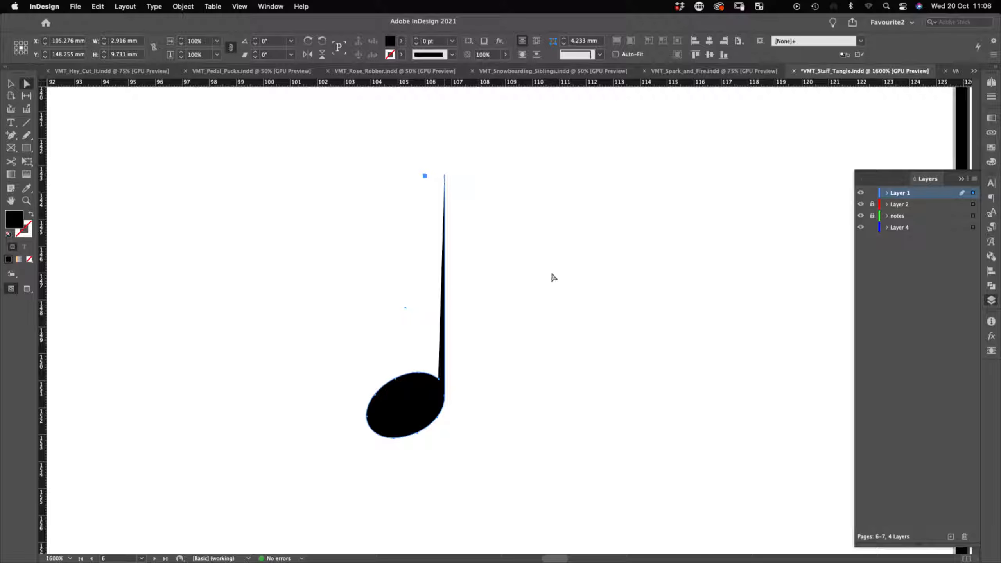
pyautogui.click(544, 306)
pyautogui.click(444, 180)
pyautogui.press('Delete')
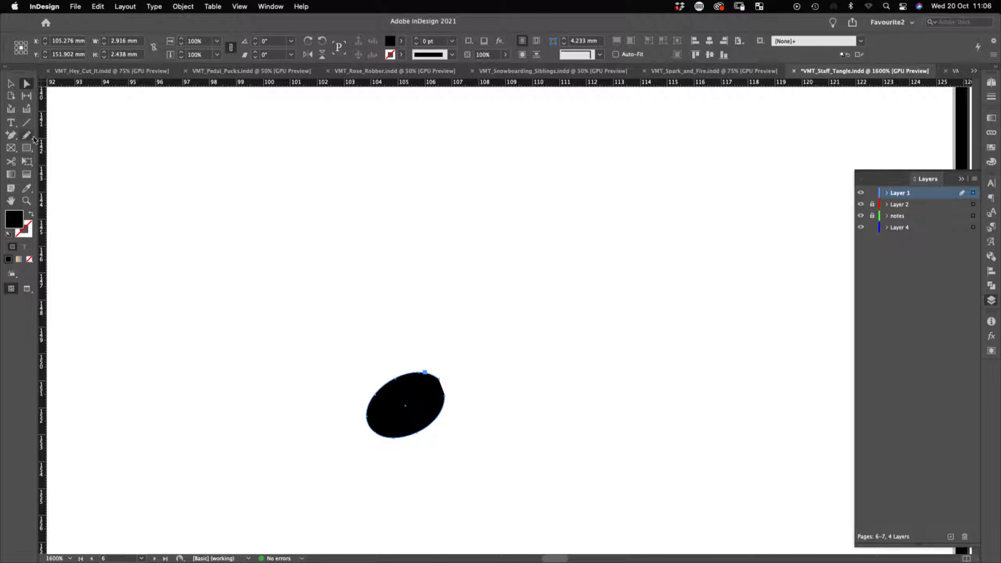
# Step: Close the gap in the notehead's outline where the stem was removed, using the Pen tool
pyautogui.press('p')
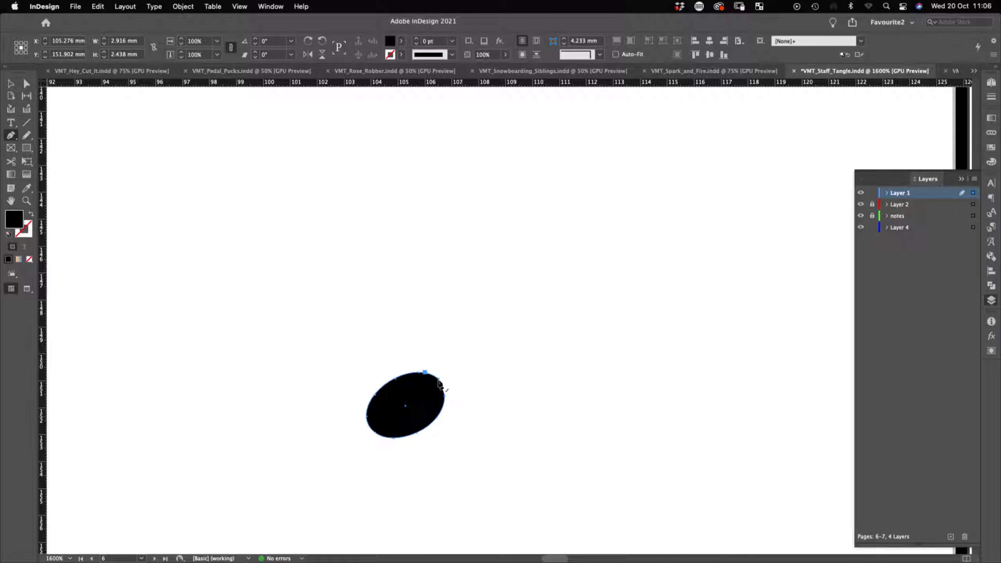
pyautogui.click(438, 379)
pyautogui.click(444, 396)
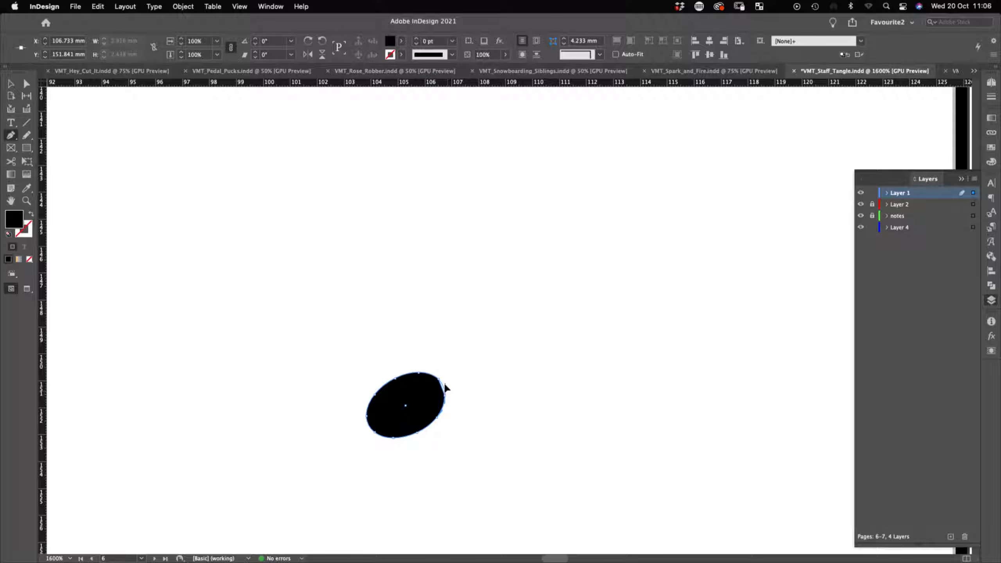
pyautogui.press('v')
pyautogui.click(508, 410)
# Step: Move the notehead into the lowest space of the centre card's treble staff and check its placement without guides
pyautogui.click(417, 404)
pyautogui.press('super+minus')
pyautogui.press('super+minus')
pyautogui.press('super+minus')
pyautogui.press('super+minus')
pyautogui.press('super+minus')
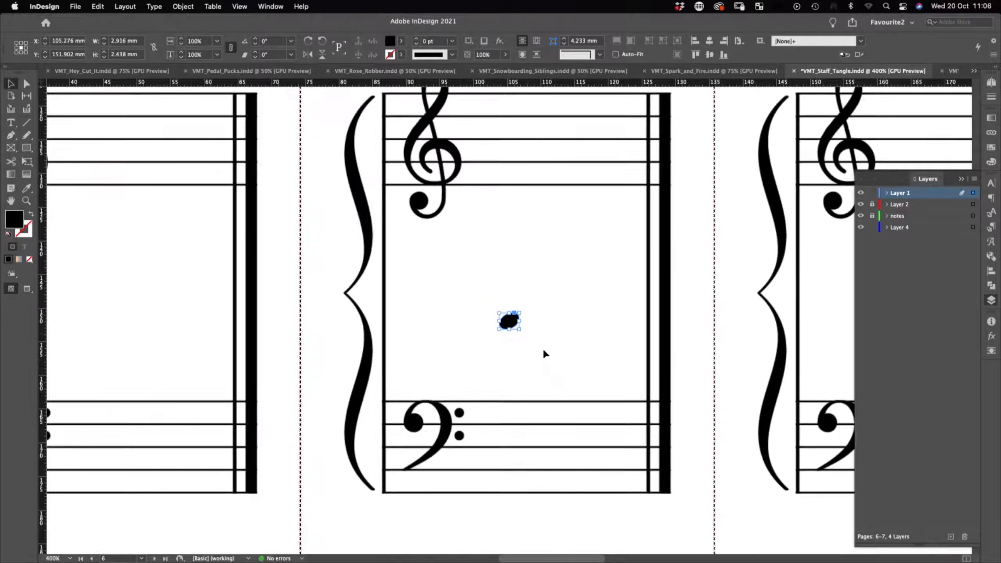
pyautogui.moveTo(508, 320); pyautogui.dragTo(514, 179)
pyautogui.moveTo(514, 166); pyautogui.dragTo(514, 162)
pyautogui.click(574, 246)
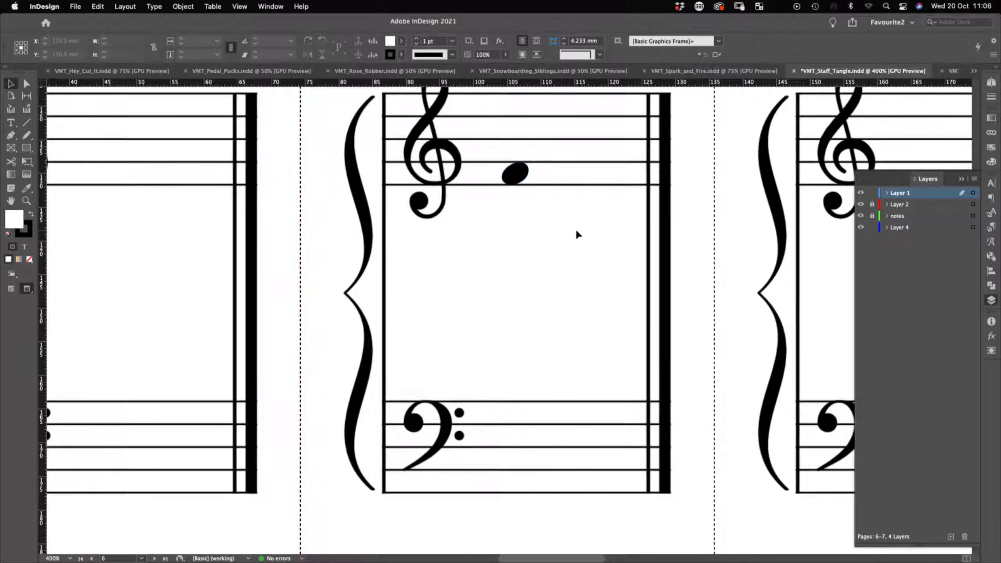
pyautogui.press('super+minus')
pyautogui.press('super+minus')
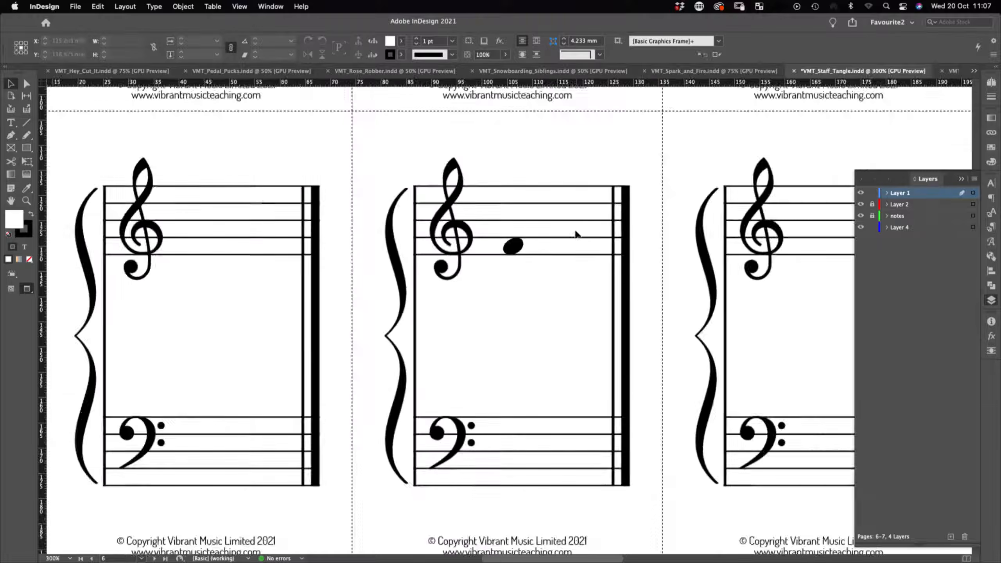
# Step: Place three vertical guides on the centre card: beside the treble clef, at the closing double barline, and one in between
pyautogui.moveTo(615, 306); pyautogui.dragTo(435, 316)
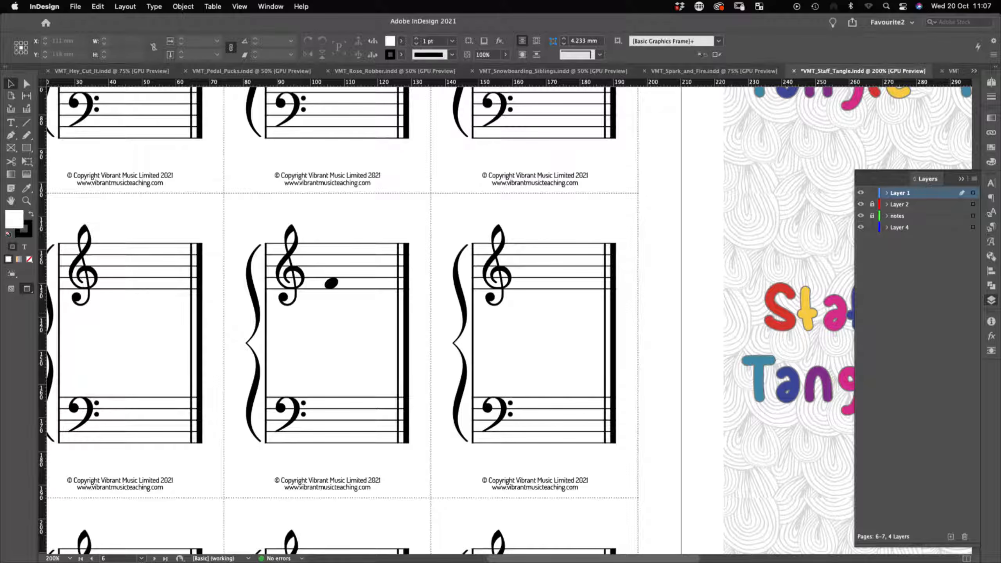
pyautogui.press('super+Tab')
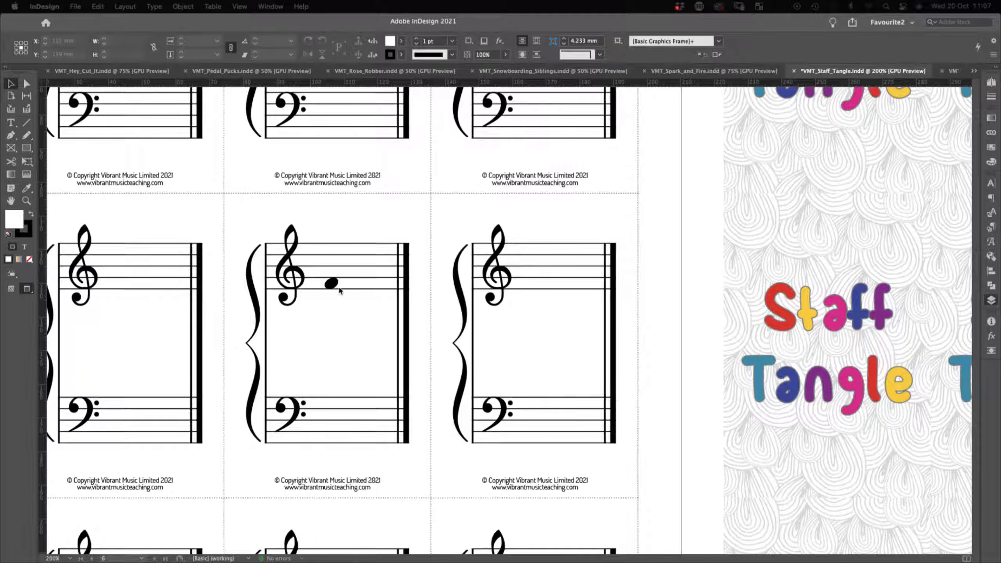
pyautogui.click(46, 272)
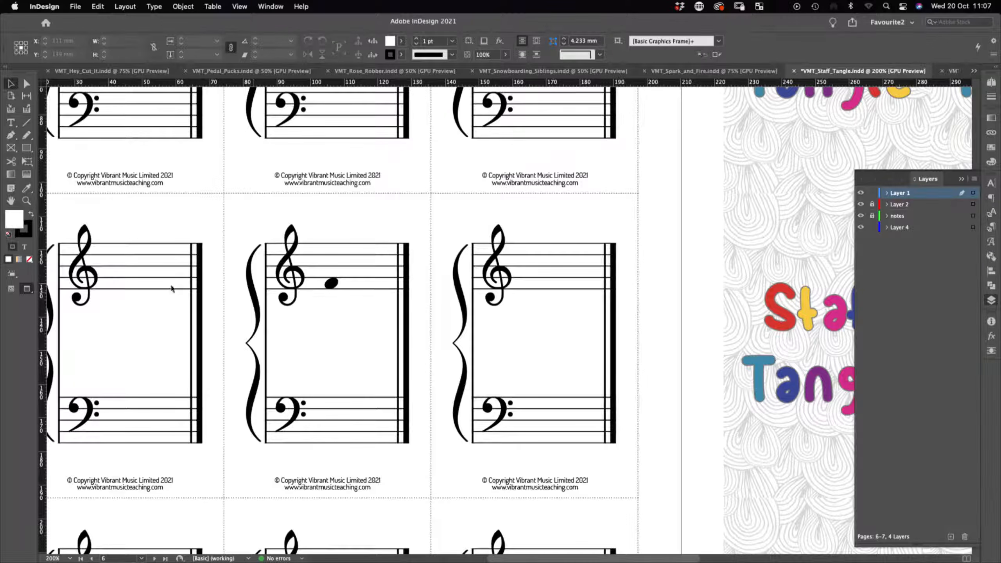
pyautogui.moveTo(43, 319); pyautogui.dragTo(305, 310)
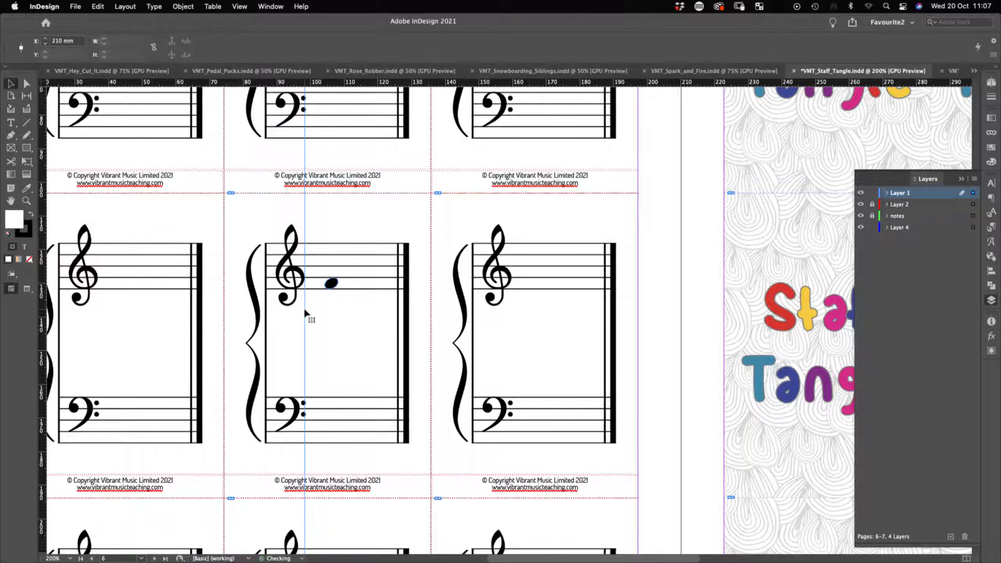
pyautogui.moveTo(42, 332); pyautogui.dragTo(397, 330)
pyautogui.moveTo(39, 337); pyautogui.dragTo(356, 314)
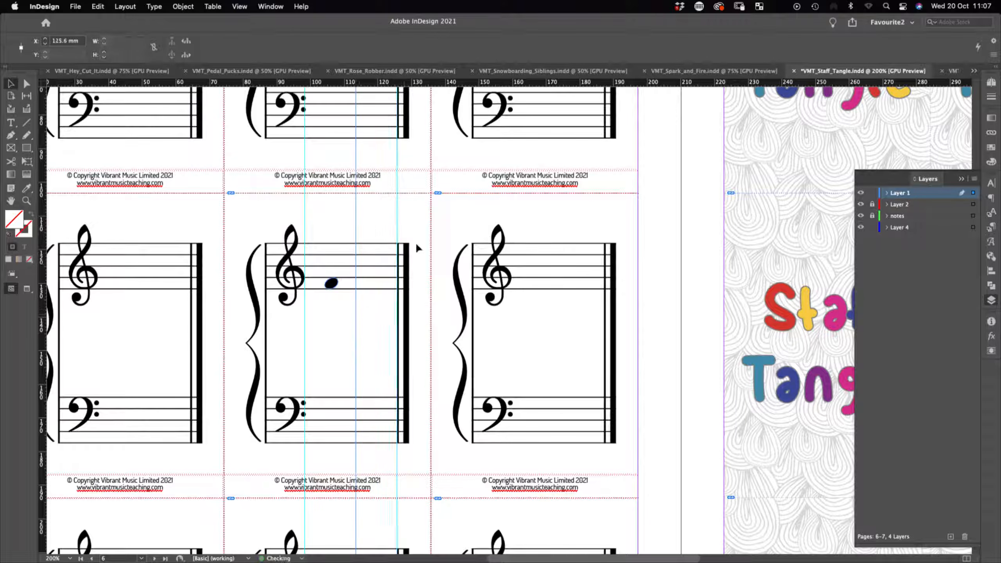
# Step: Distribute the three vertical guides evenly by their horizontal centres, using Align to Selection
pyautogui.moveTo(426, 218); pyautogui.dragTo(298, 224)
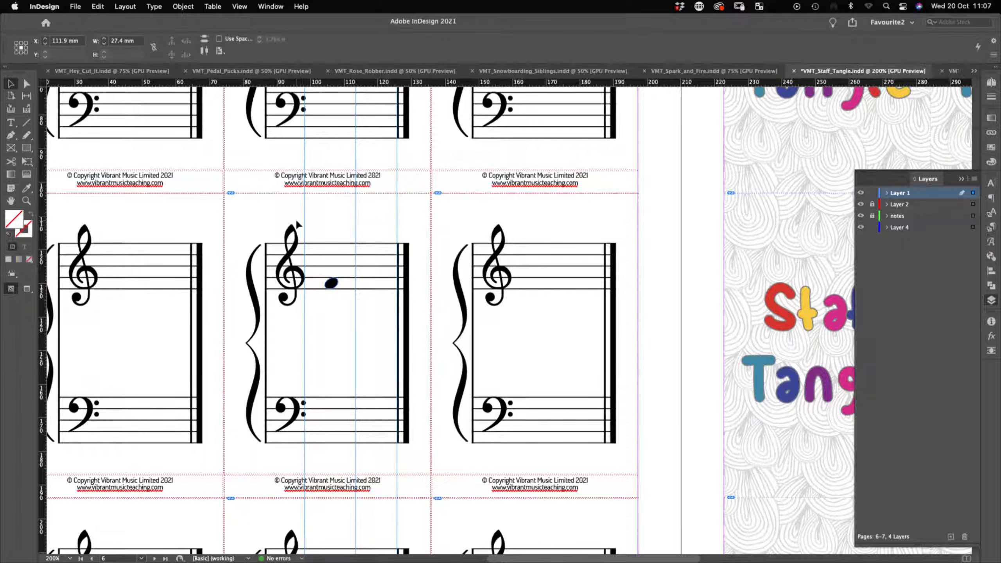
pyautogui.click(205, 51)
pyautogui.press('super+z')
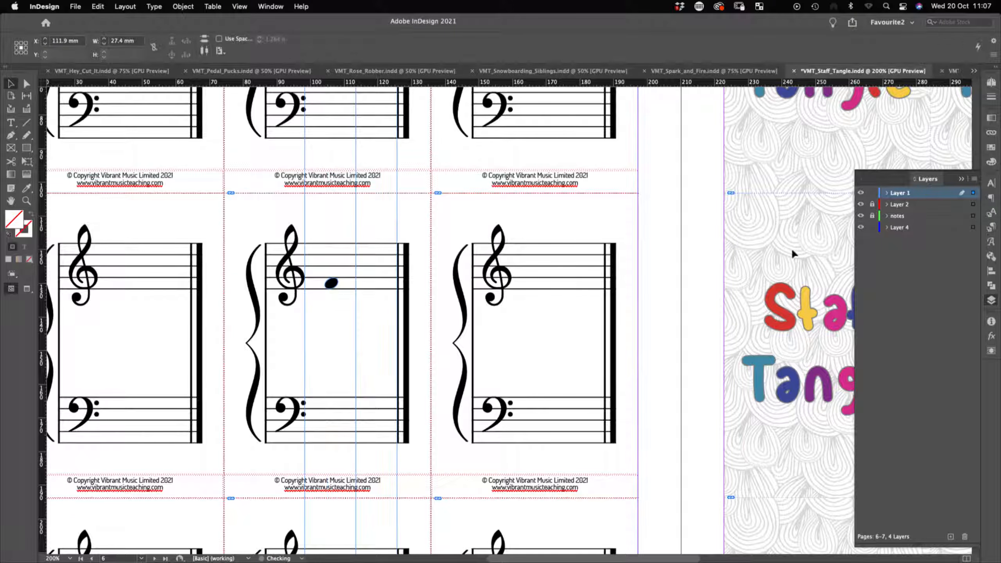
pyautogui.click(993, 272)
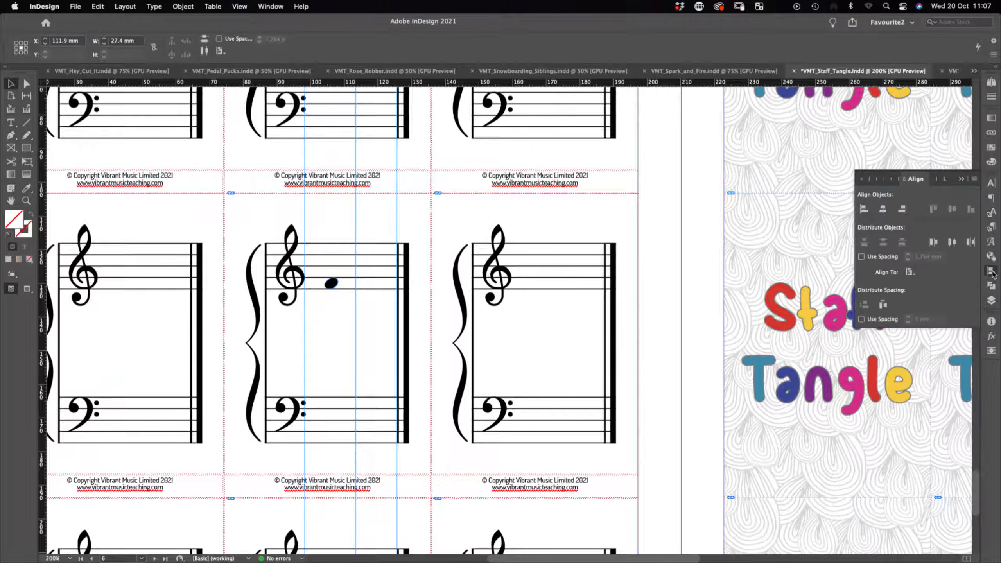
pyautogui.click(910, 272)
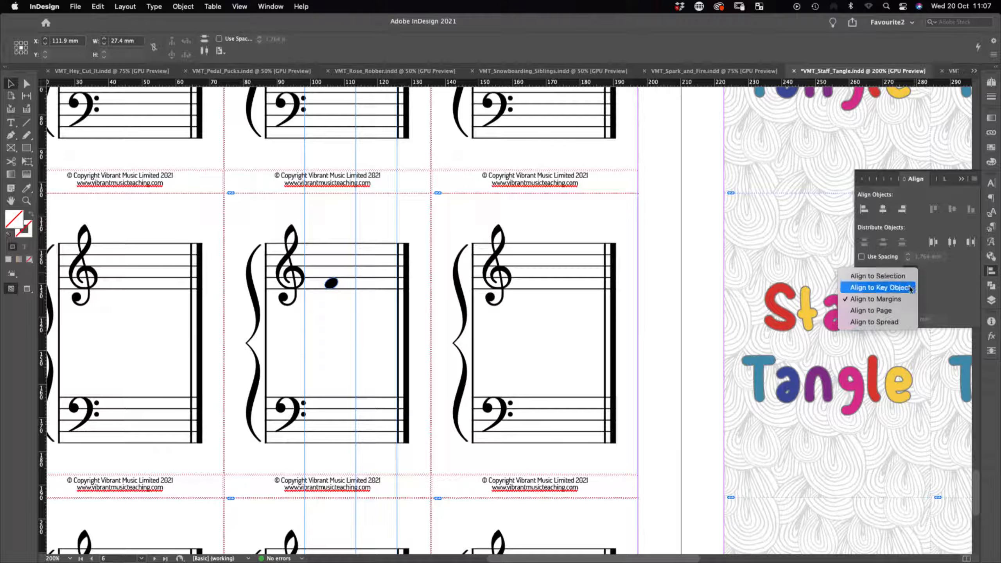
pyautogui.click(879, 276)
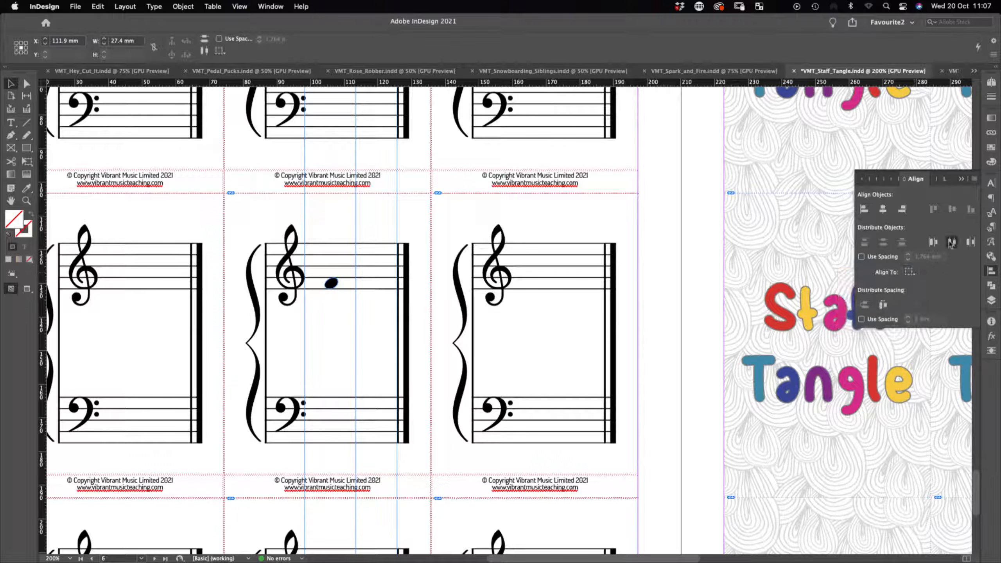
pyautogui.click(962, 179)
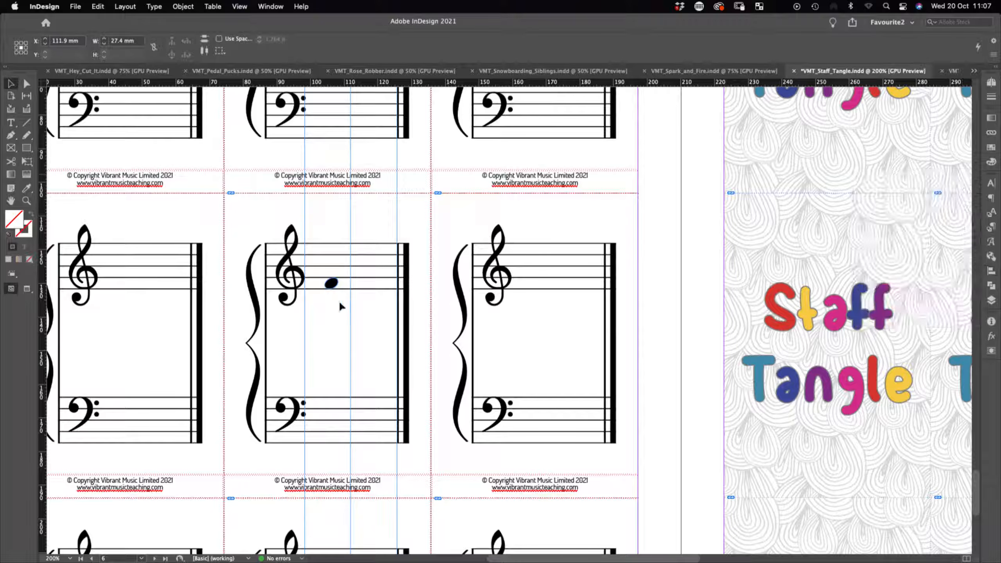
# Step: Nudge the centre card's notehead horizontally until it is centred on the middle guide
pyautogui.click(331, 283)
pyautogui.press('Right')
pyautogui.press('Right')
pyautogui.press('Right')
pyautogui.press('Right')
pyautogui.press('Right')
pyautogui.press('Right')
pyautogui.press('Right')
pyautogui.press('Right')
pyautogui.press('Right')
pyautogui.press('Right')
pyautogui.press('Right')
pyautogui.press('Right')
pyautogui.press('Right')
pyautogui.press('Right')
pyautogui.press('Right')
pyautogui.press('Right')
pyautogui.press('Right')
pyautogui.press('Right')
pyautogui.press('Right')
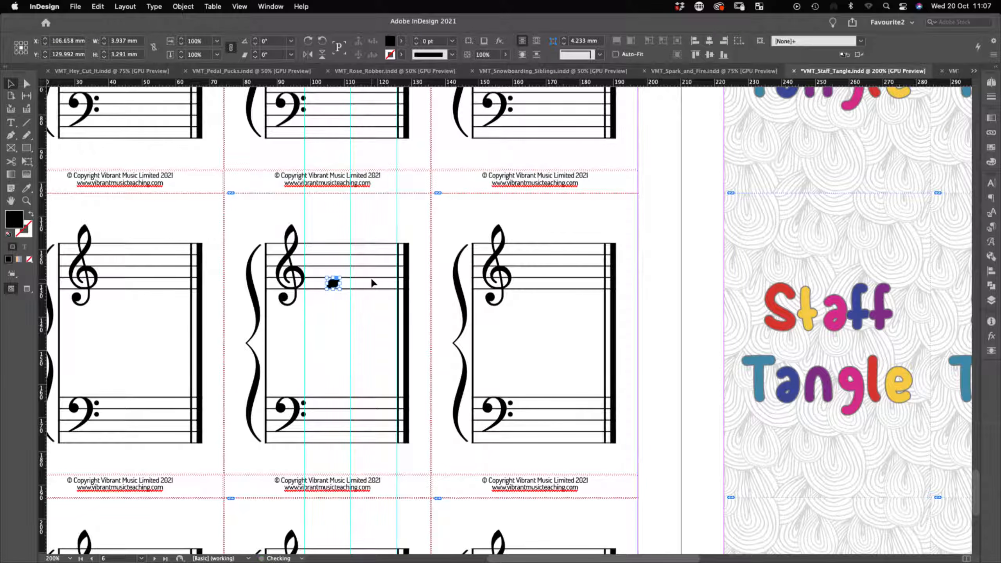
pyautogui.press('Right')
pyautogui.press('Right')
pyautogui.press('Right')
pyautogui.press('Right')
pyautogui.click(373, 349)
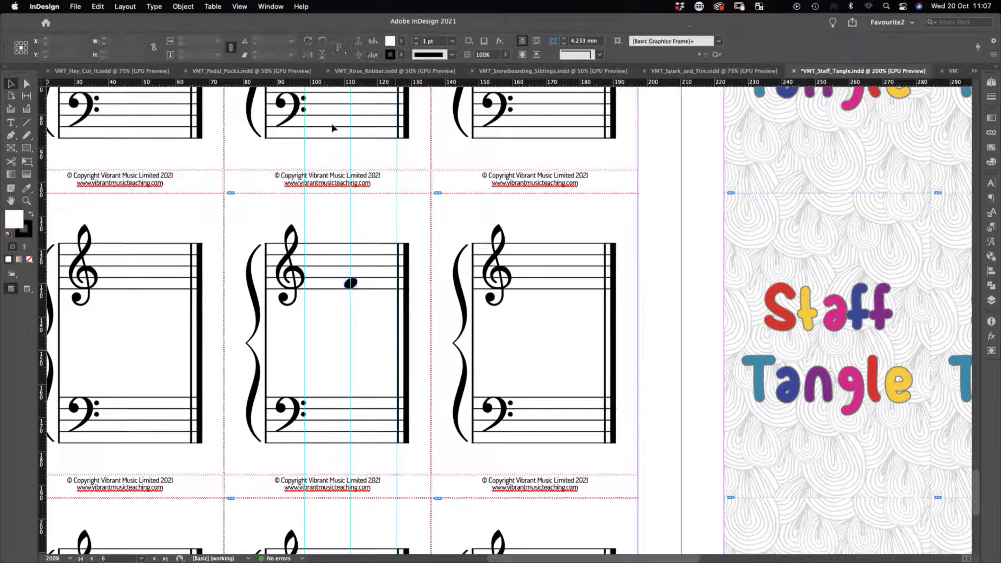
# Step: Delete the three vertical guides from the centre card
pyautogui.moveTo(417, 224); pyautogui.dragTo(238, 207)
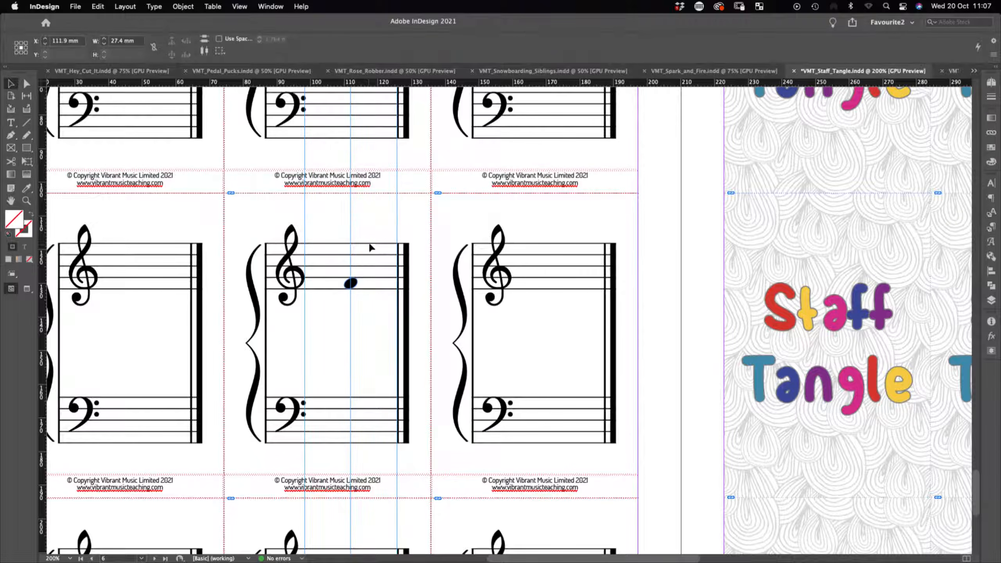
pyautogui.press('Delete')
pyautogui.press('super+minus')
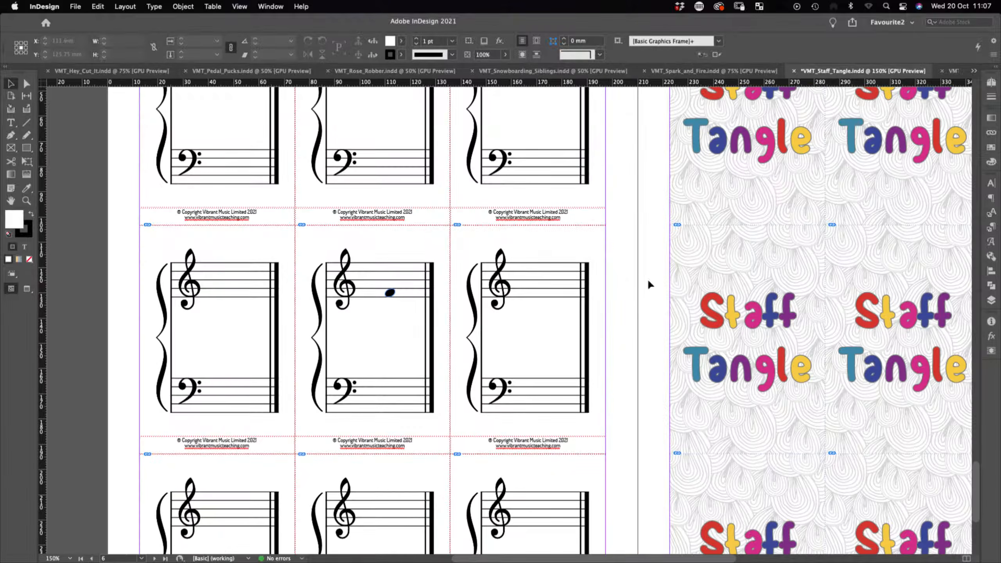
# Step: On A-Master, unlock Layer 2 and delete the grand staff from the last card in the lowest row
pyautogui.moveTo(633, 295); pyautogui.dragTo(508, 356)
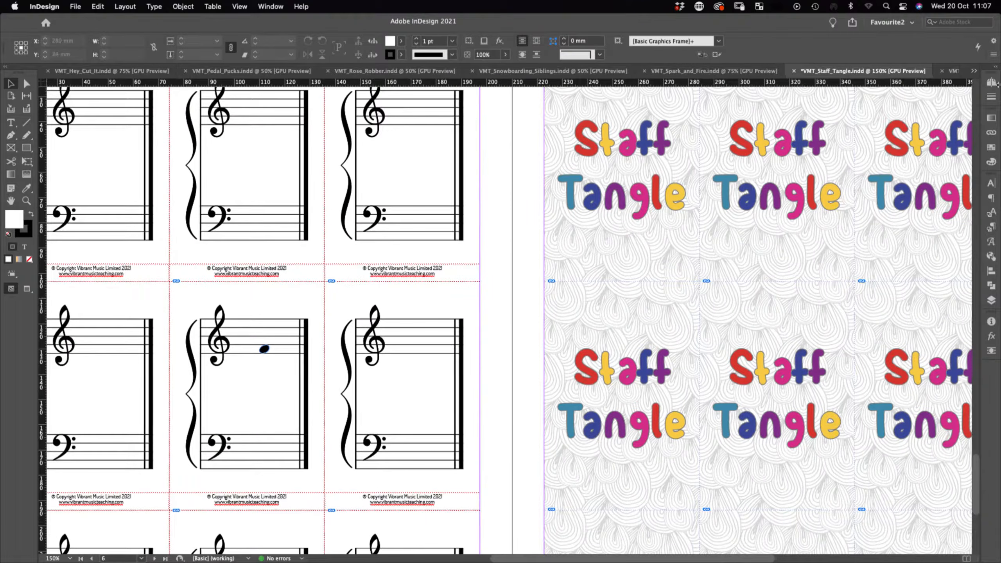
pyautogui.click(991, 82)
pyautogui.doubleClick(956, 108)
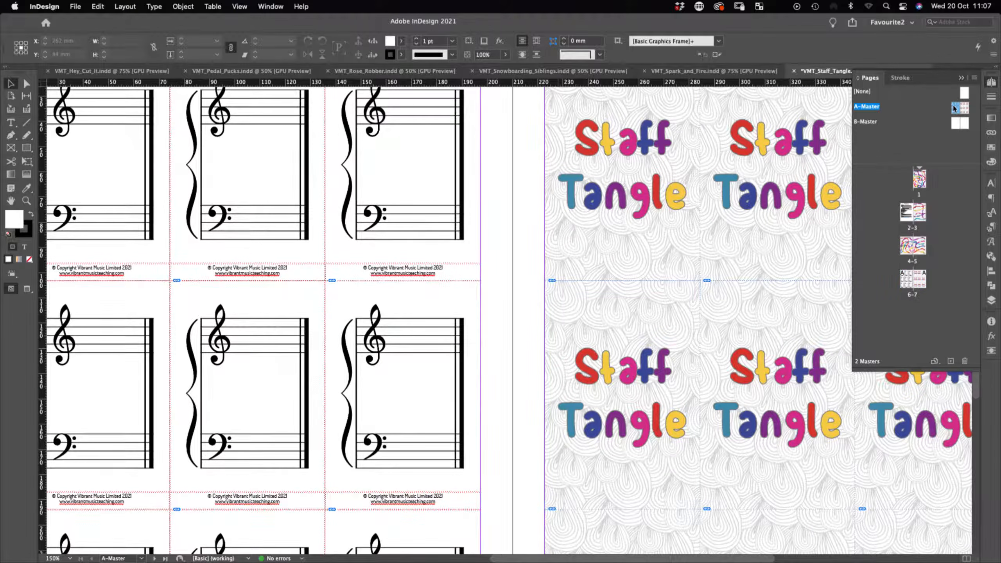
pyautogui.scroll(-3, 468, 355)
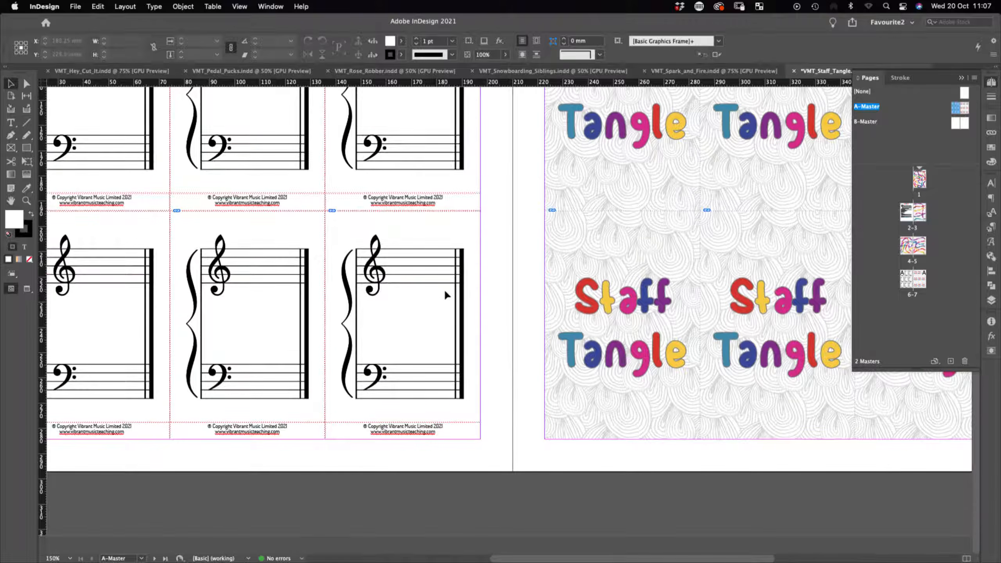
pyautogui.click(989, 300)
pyautogui.click(872, 203)
pyautogui.click(440, 266)
pyautogui.press('Delete')
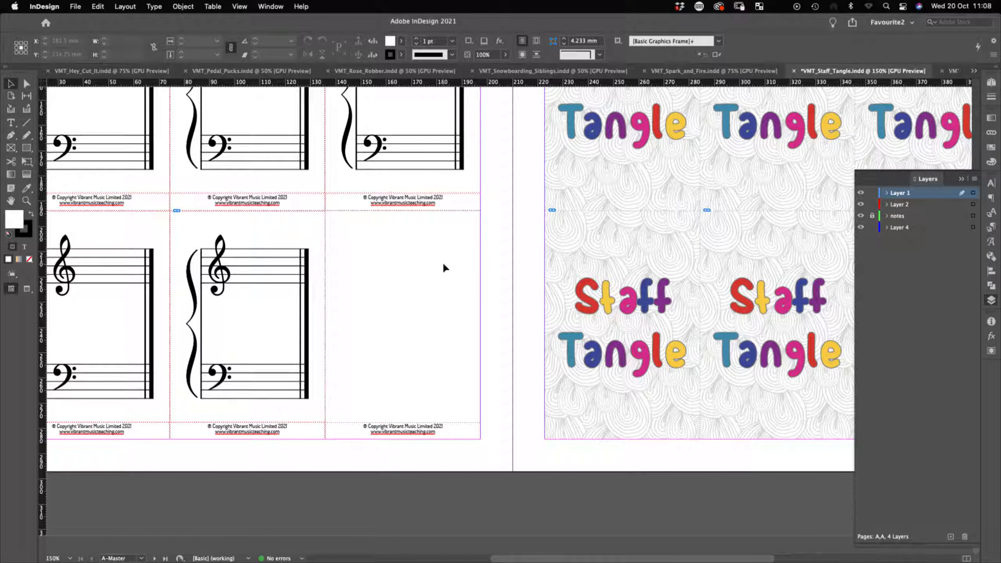
# Step: Add a text frame over the emptied card reading "You got in a tangle!" and "Sit out this turn." on separate lines
pyautogui.press('t')
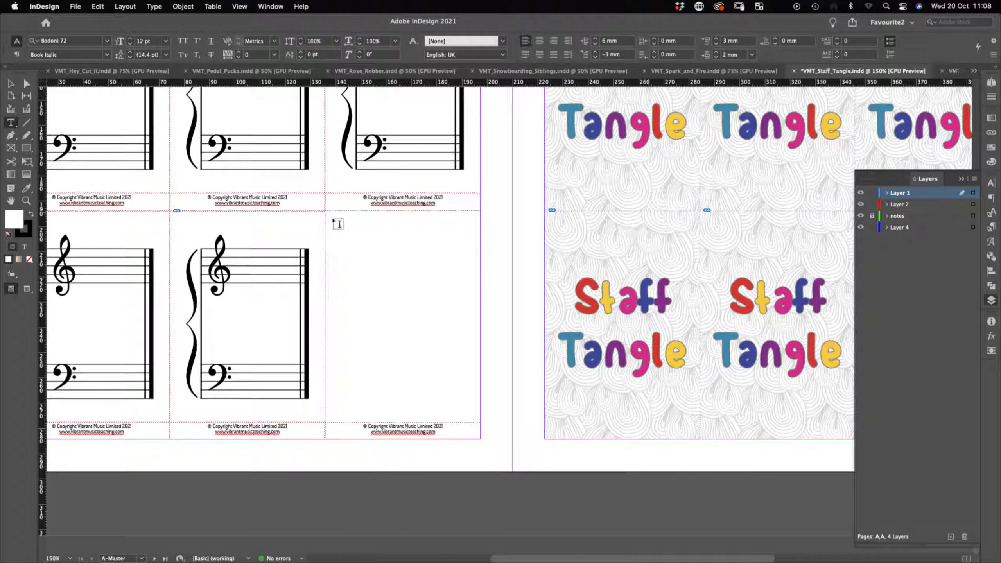
pyautogui.moveTo(326, 212); pyautogui.dragTo(482, 423)
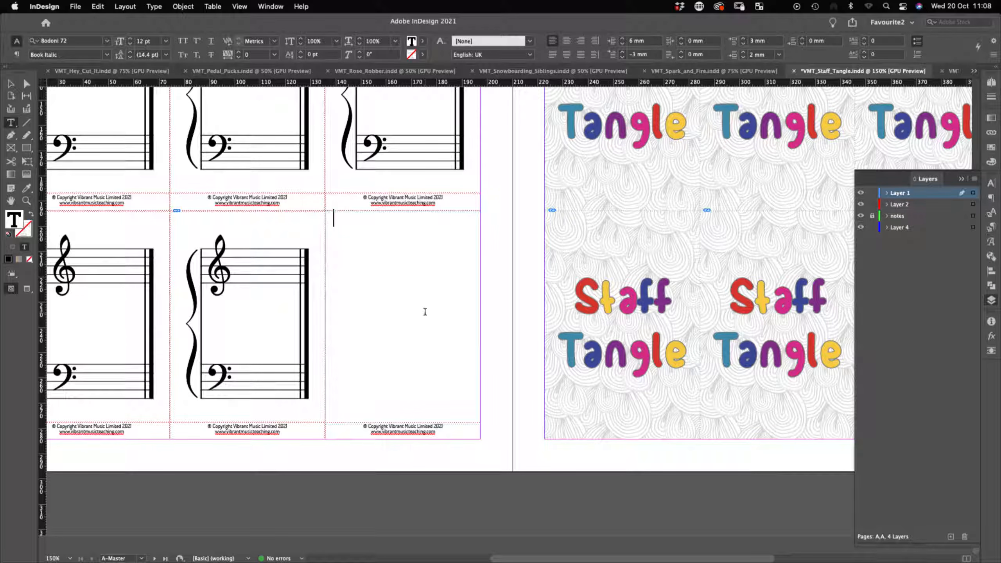
pyautogui.write('You got in a tangle! ')
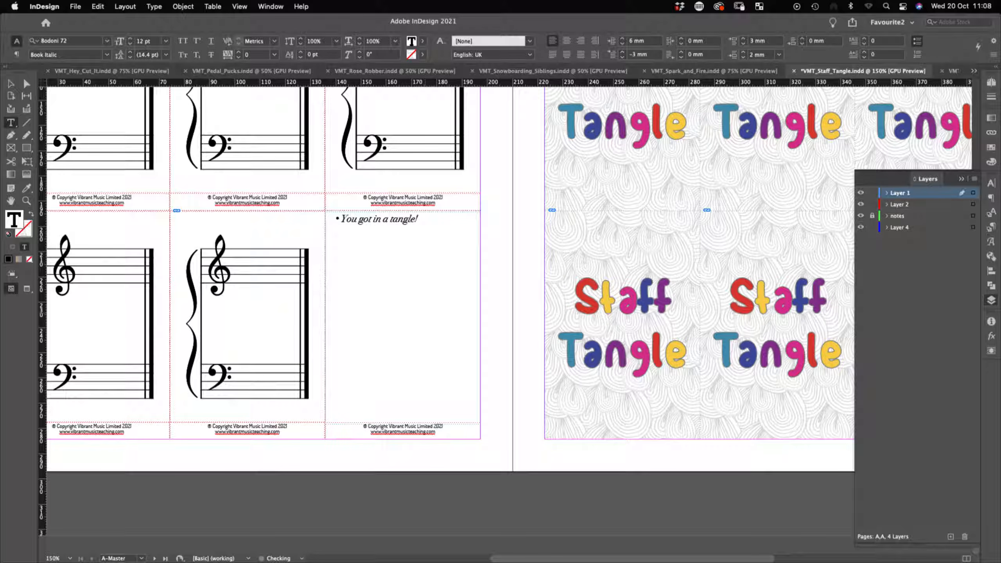
pyautogui.write('Sit out this turn.')
# Step: Check the font of the Staff Tangle title on page 2, and return to the text card on A-Master
pyautogui.press('super+a')
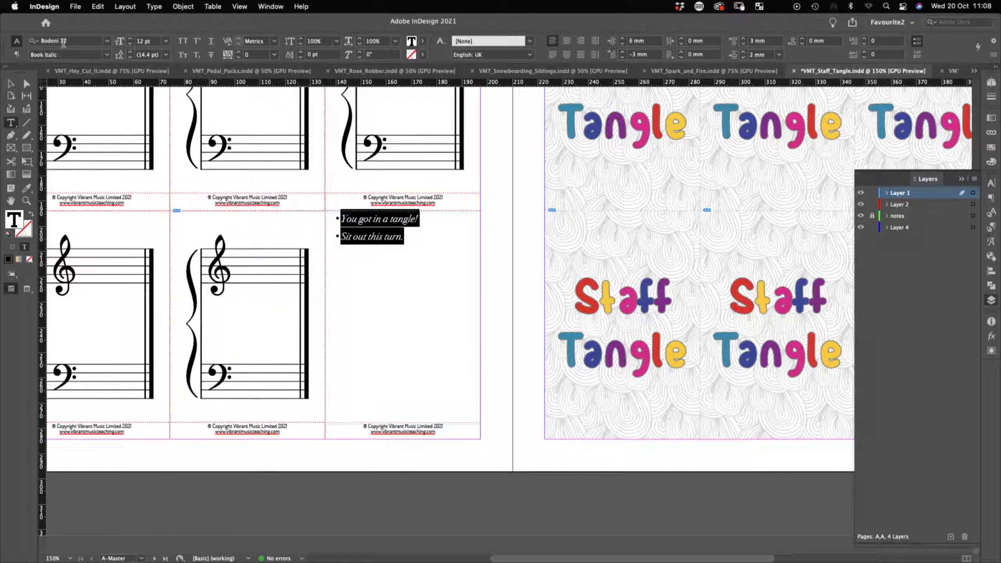
pyautogui.click(986, 83)
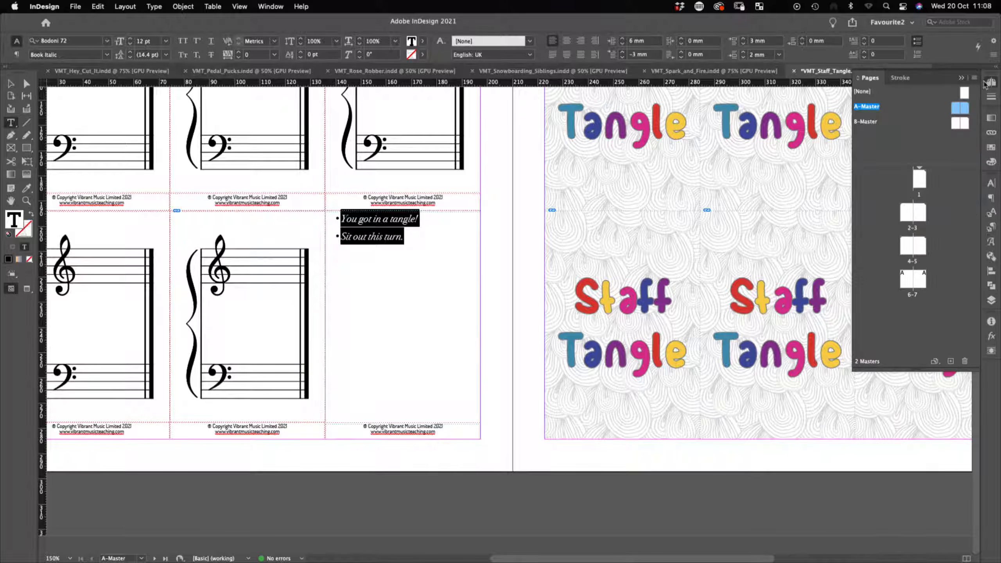
pyautogui.doubleClick(912, 213)
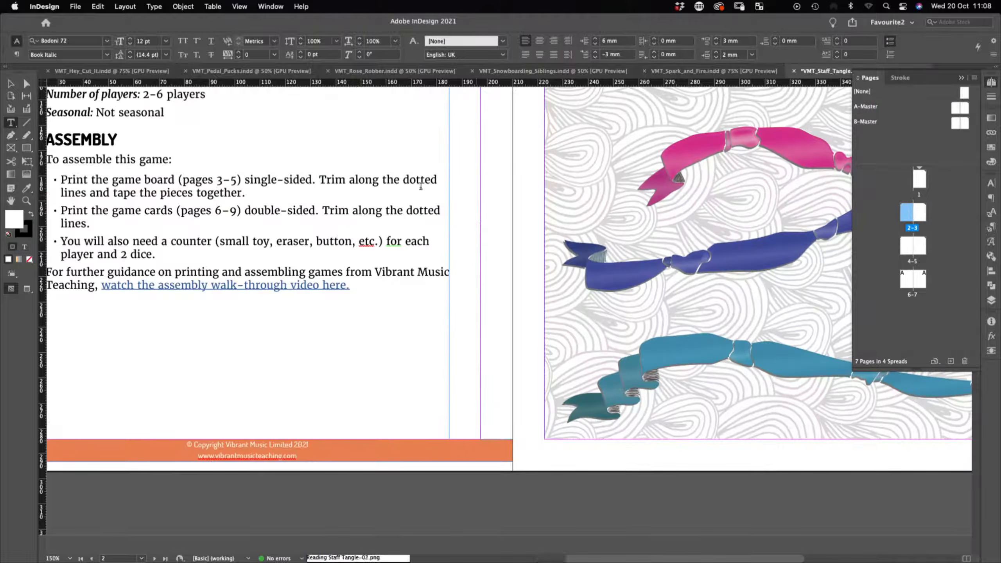
pyautogui.scroll(15, 319, 182)
pyautogui.moveTo(242, 303)
pyautogui.mouseDown()
pyautogui.moveTo(267, 297)
pyautogui.moveTo(258, 303)
pyautogui.mouseUp()
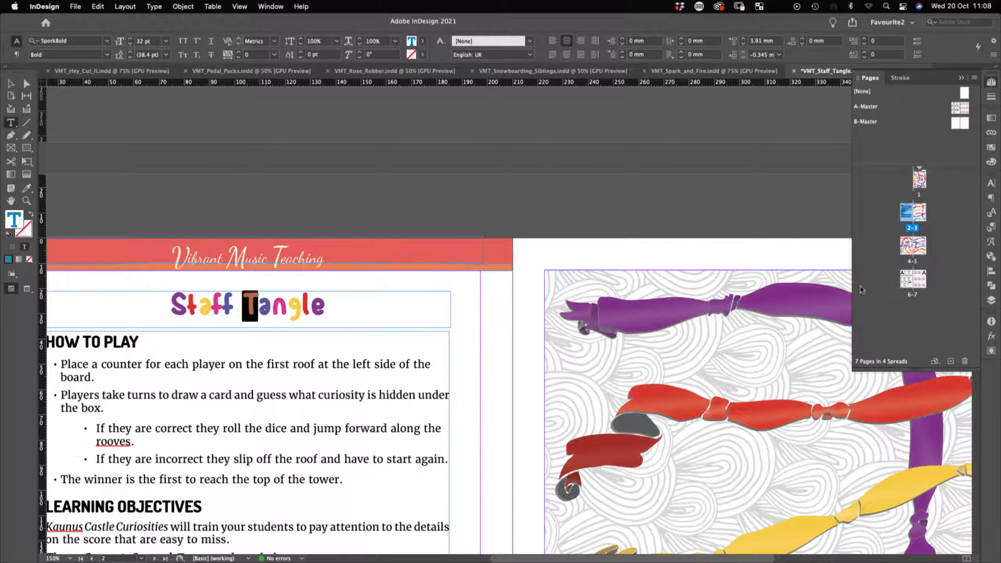
pyautogui.doubleClick(920, 274)
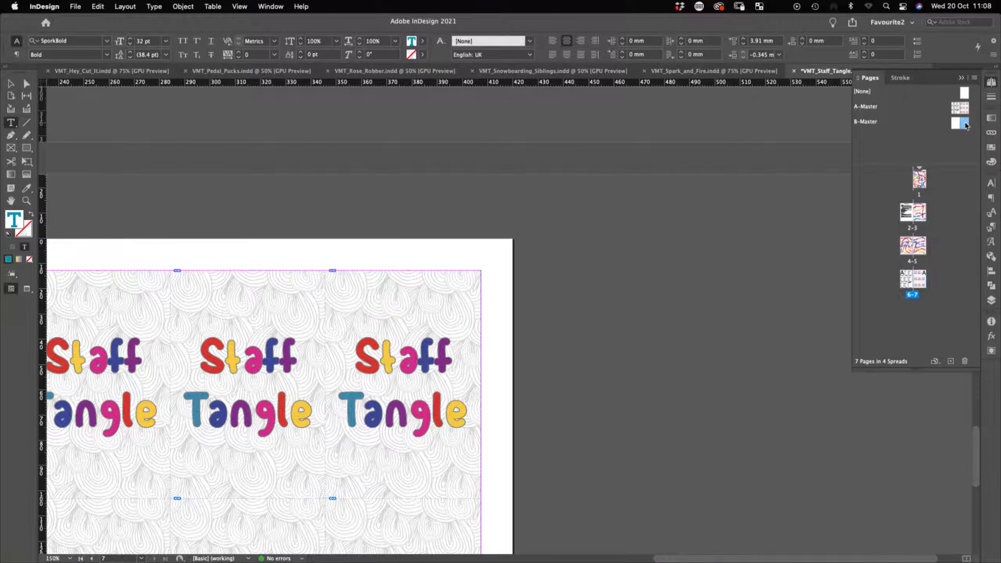
pyautogui.doubleClick(965, 123)
pyautogui.doubleClick(962, 110)
pyautogui.hscroll(-15, 629, 155)
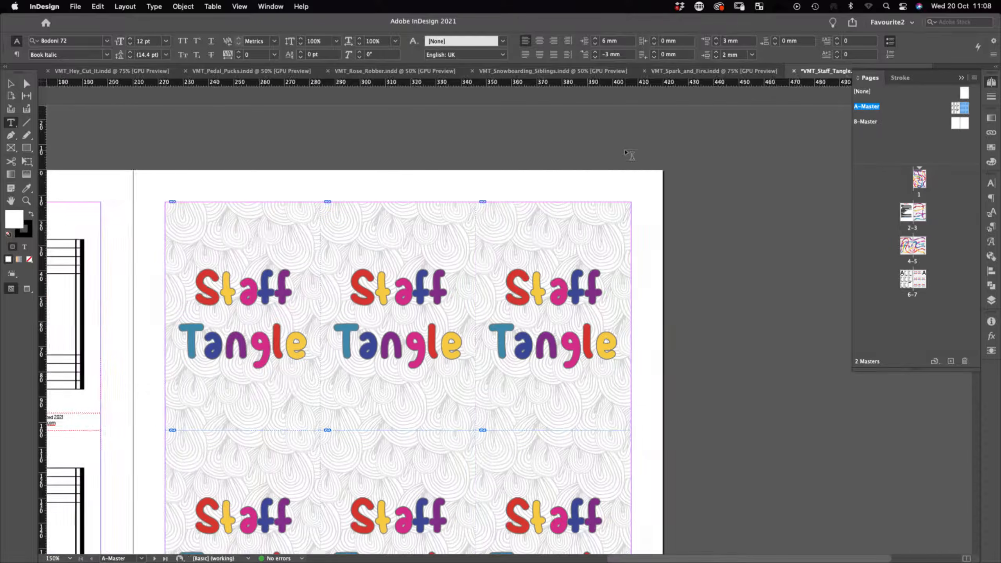
pyautogui.scroll(-10, 629, 155)
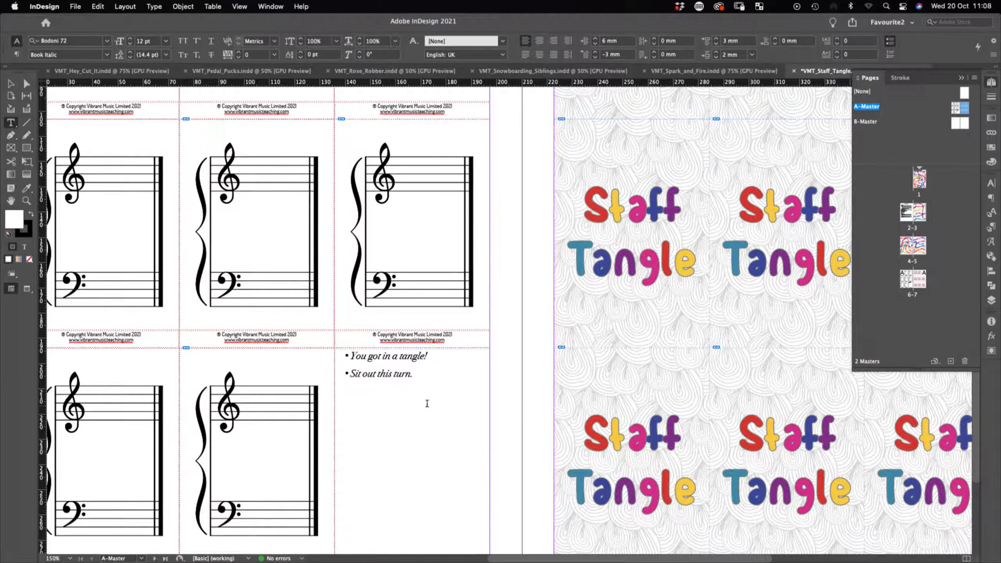
# Step: Set the font of both lines of the tangle card's text to SporkBold
pyautogui.click(427, 405)
pyautogui.press('super+a')
pyautogui.click(78, 41)
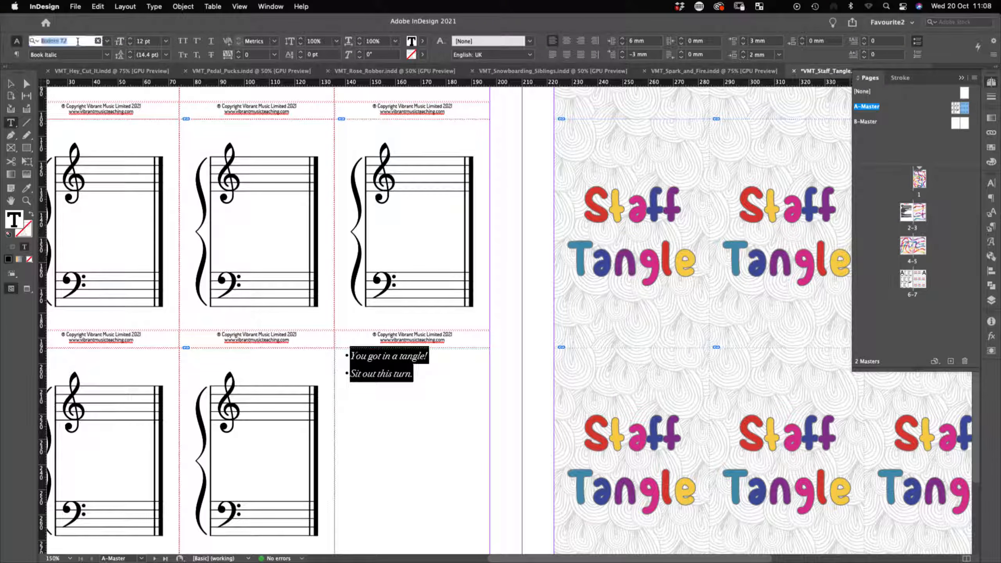
pyautogui.write('spork')
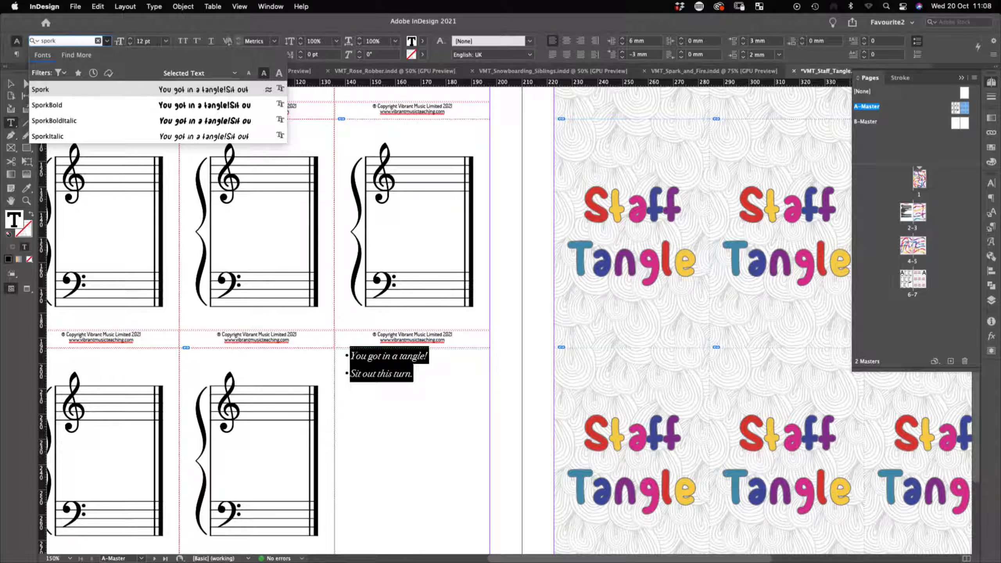
pyautogui.click(108, 103)
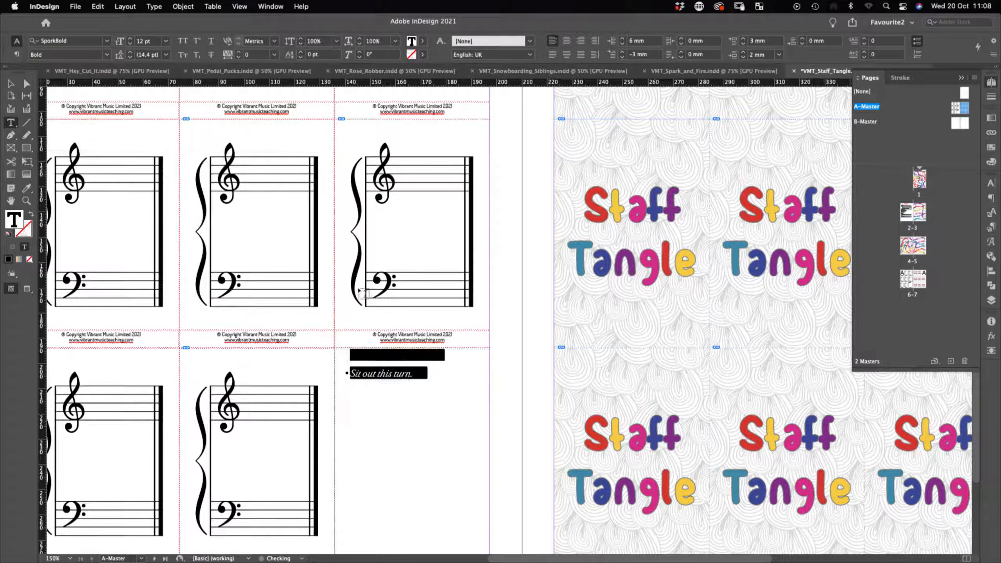
pyautogui.click(436, 379)
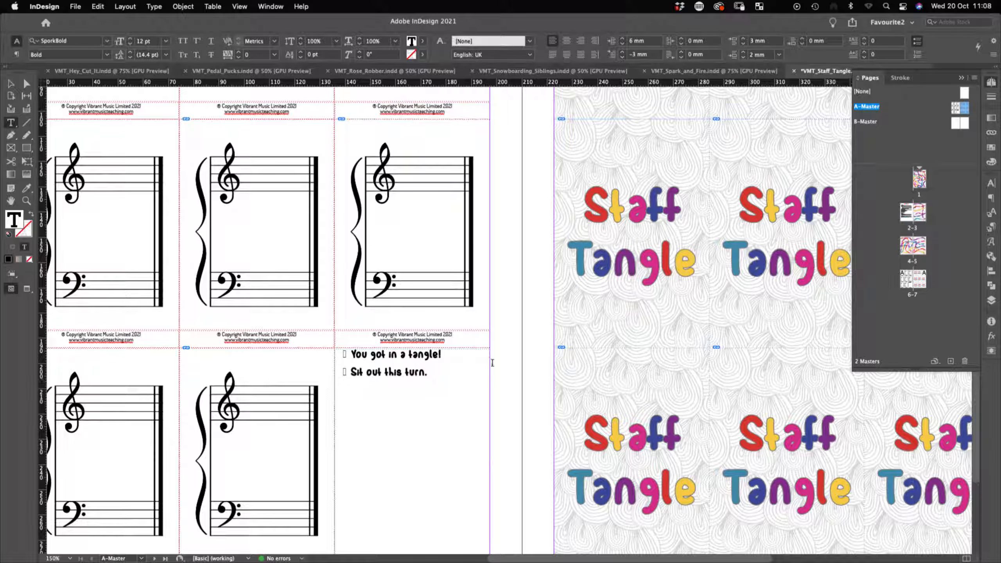
# Step: Apply the [Basic Paragraph] style to both lines of the tangle card's text and set their font to SporkBold
pyautogui.press('super+a')
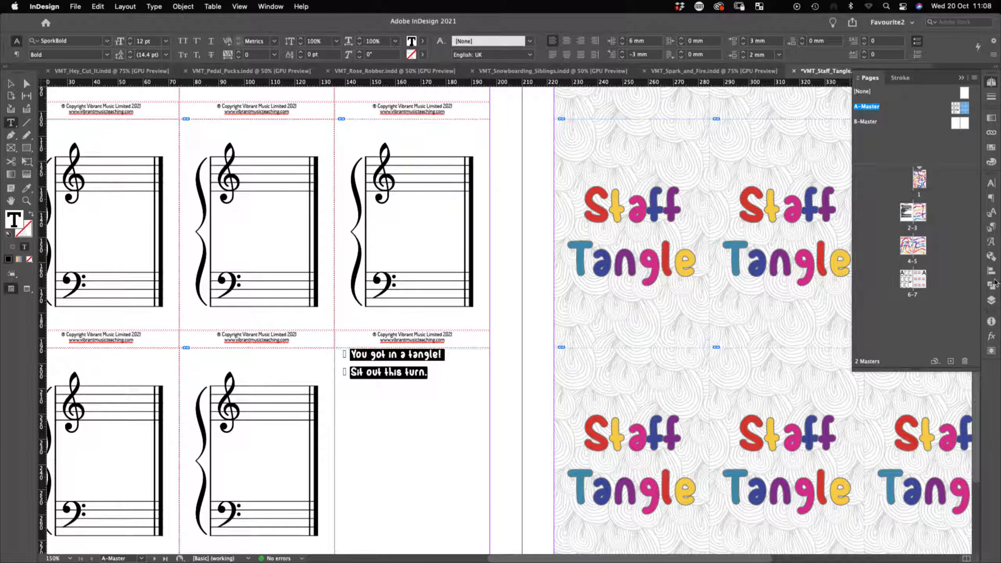
pyautogui.click(992, 227)
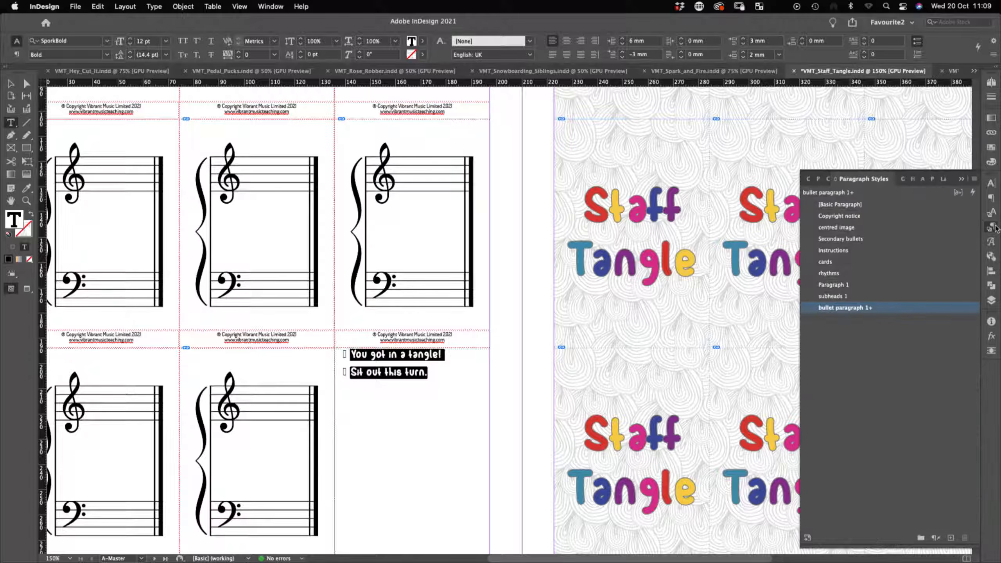
pyautogui.click(906, 203)
pyautogui.click(81, 40)
pyautogui.write('sprok')
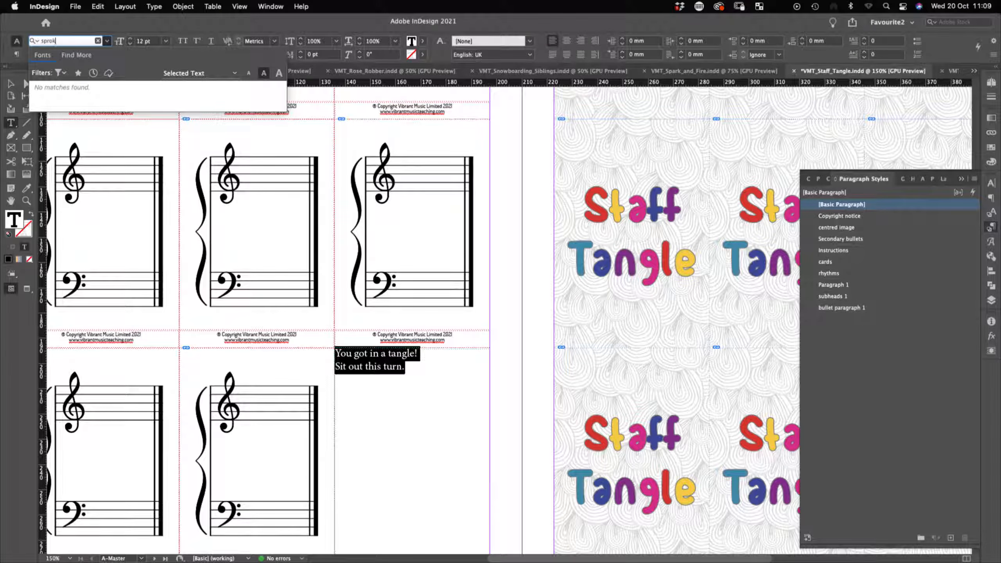
pyautogui.press('BackSpace')
pyautogui.press('BackSpace')
pyautogui.write('o')
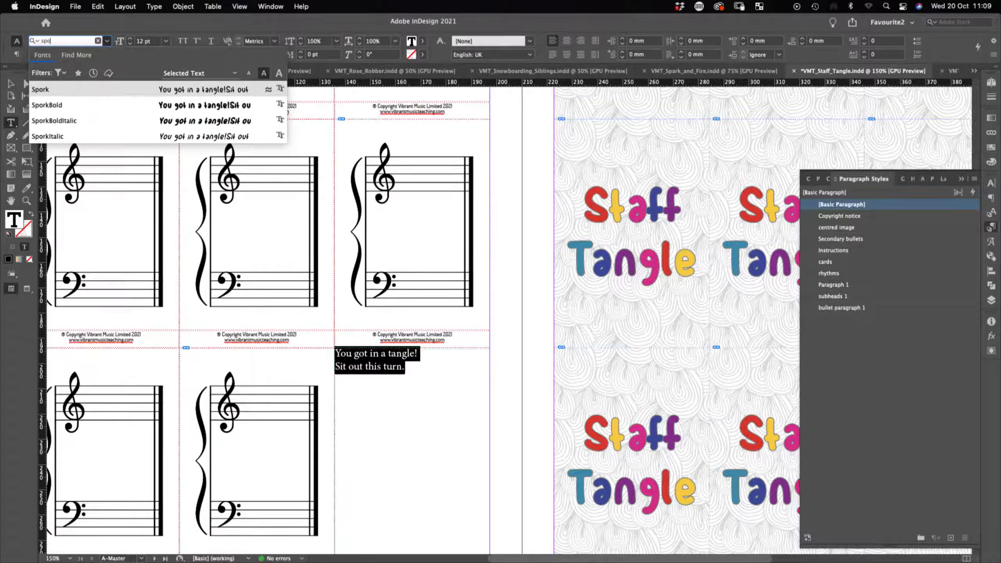
pyautogui.click(179, 106)
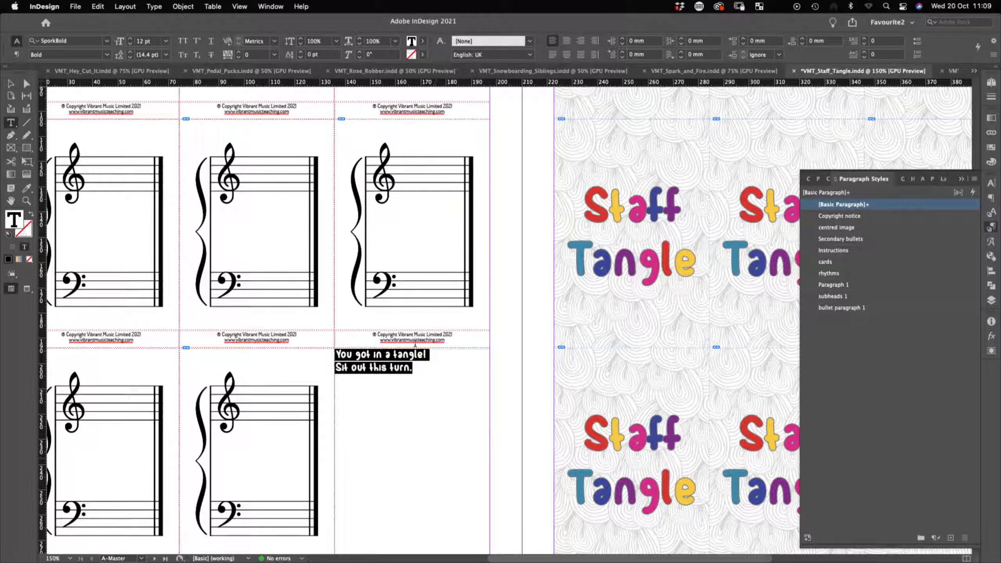
# Step: Set both lines of the tangle card's text to 19 pt and centre them horizontally
pyautogui.click(144, 43)
pyautogui.press('Up')
pyautogui.press('Up')
pyautogui.press('Up')
pyautogui.press('Up')
pyautogui.press('Up')
pyautogui.press('Up')
pyautogui.press('Up')
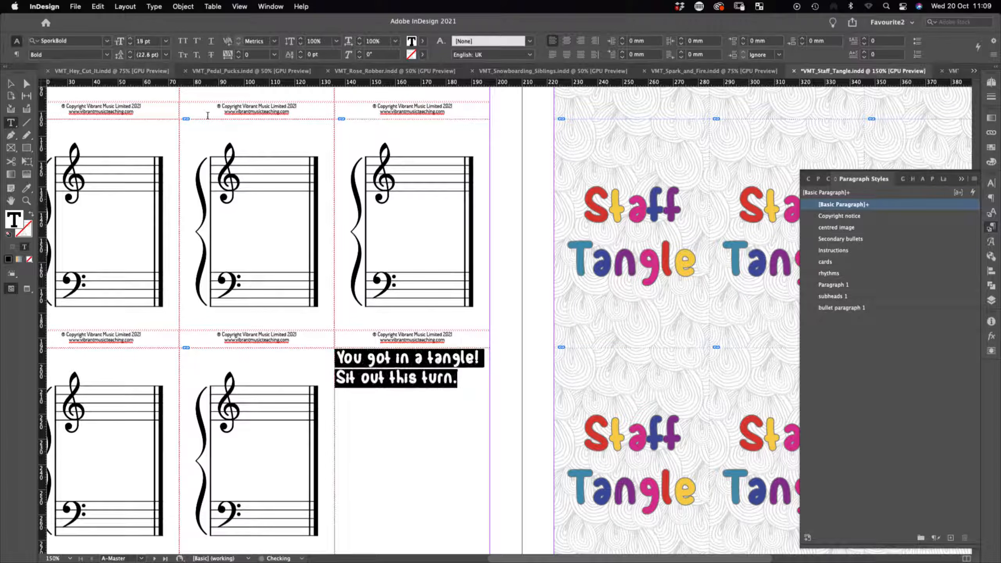
pyautogui.click(424, 361)
pyautogui.press('super+a')
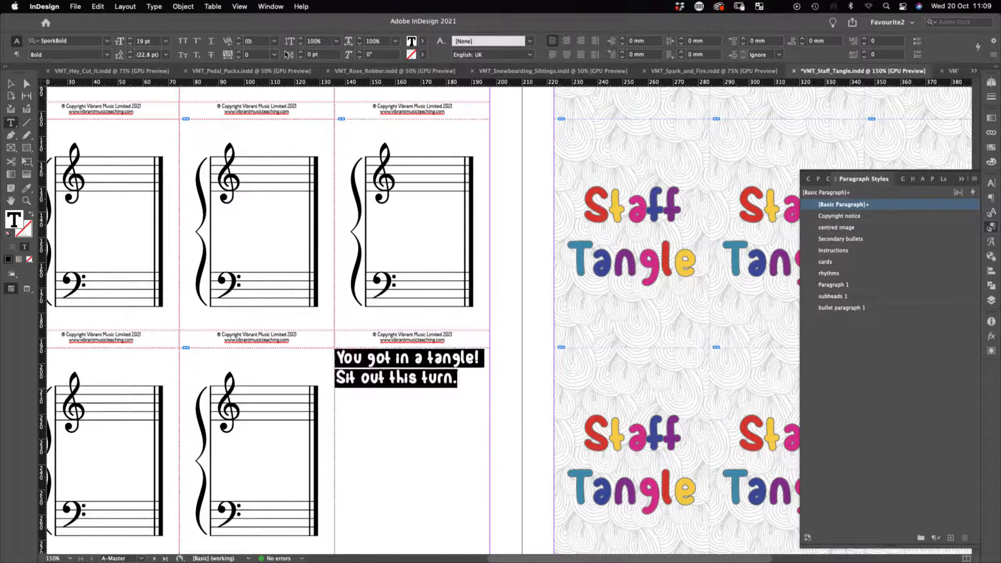
pyautogui.click(566, 41)
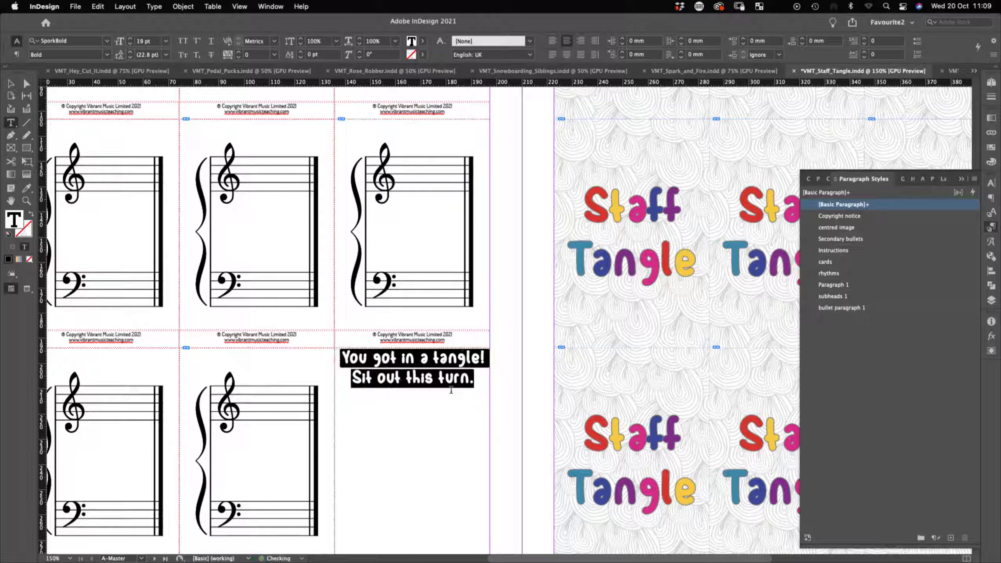
# Step: Enlarge the "You got in a tangle!" line to 36 pt
pyautogui.click(435, 362)
pyautogui.click(434, 357)
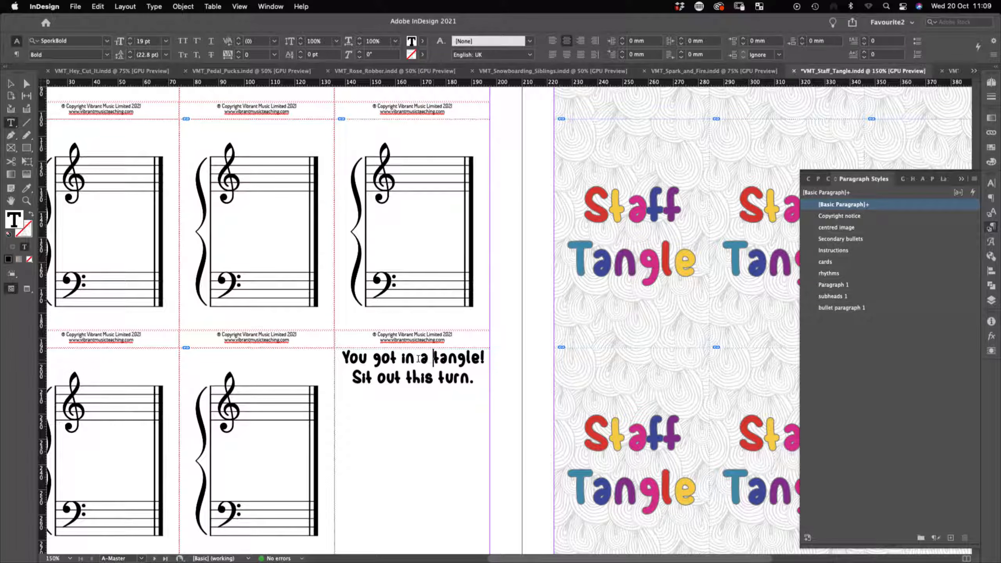
pyautogui.tripleClick(419, 358)
pyautogui.click(131, 38)
pyautogui.click(131, 38)
pyautogui.click(131, 39)
pyautogui.click(131, 39)
pyautogui.click(131, 38)
# Step: In the text frame options, set the vertical justification to Center and increase the frame's inset spacing
pyautogui.press('super+a')
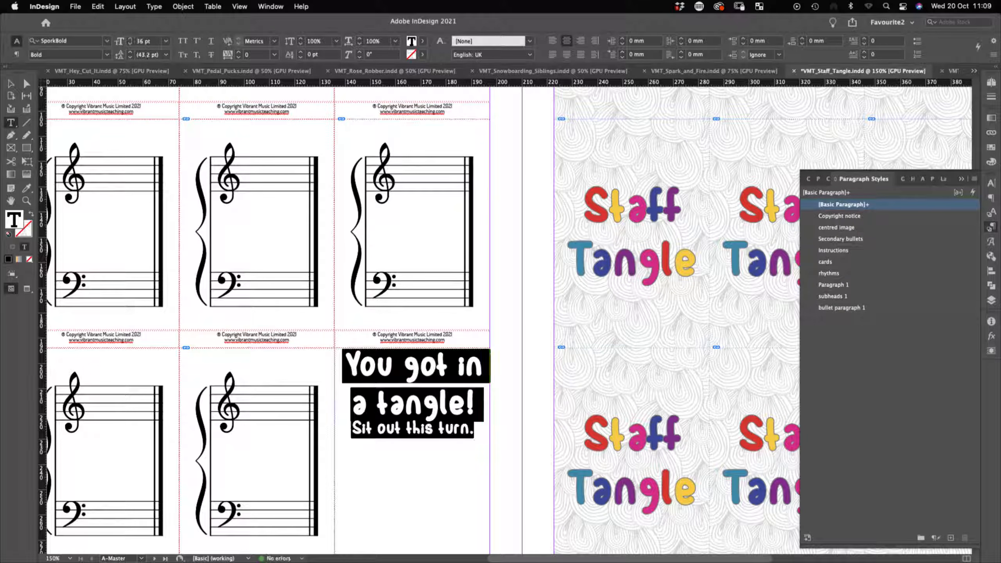
pyautogui.click(183, 6)
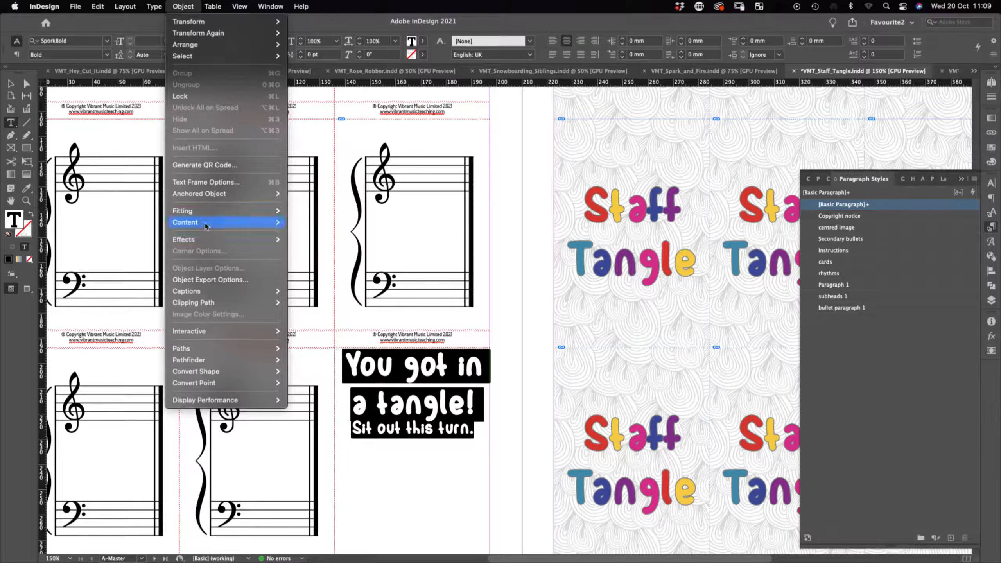
pyautogui.click(197, 182)
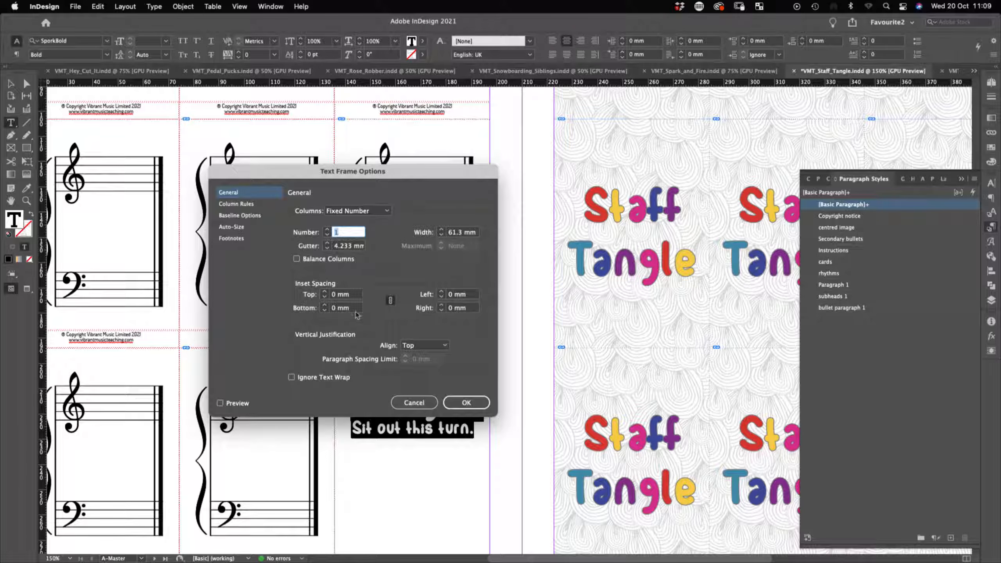
pyautogui.click(413, 345)
pyautogui.click(421, 367)
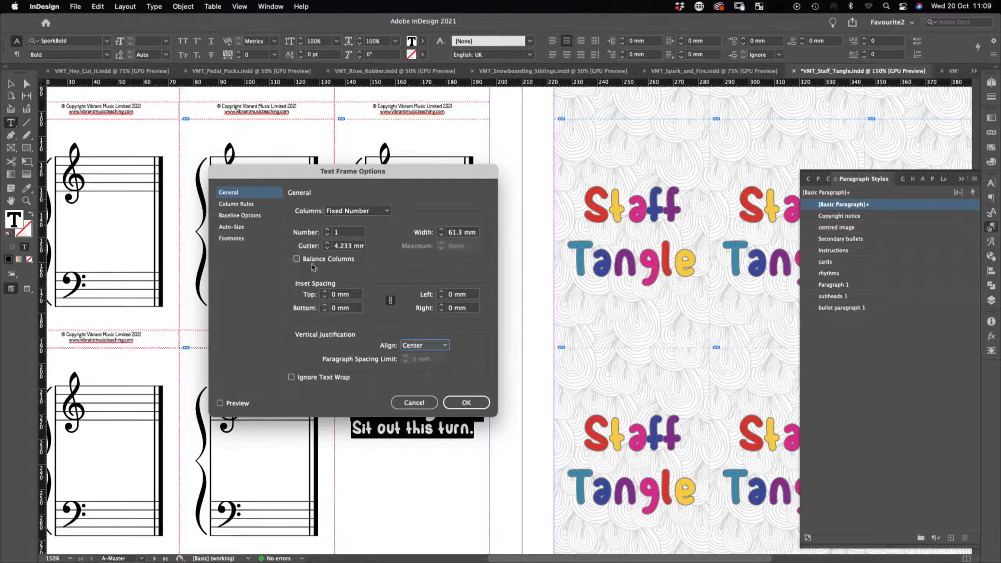
pyautogui.click(324, 292)
pyautogui.click(471, 403)
# Step: Reduce the font size of "You got in a tangle!" to 31 pt
pyautogui.moveTo(476, 467)
pyautogui.mouseDown()
pyautogui.moveTo(359, 428)
pyautogui.moveTo(484, 458)
pyautogui.mouseUp()
pyautogui.moveTo(357, 431); pyautogui.dragTo(476, 468)
pyautogui.click(130, 44)
pyautogui.click(130, 43)
pyautogui.click(131, 43)
pyautogui.click(130, 43)
pyautogui.click(130, 44)
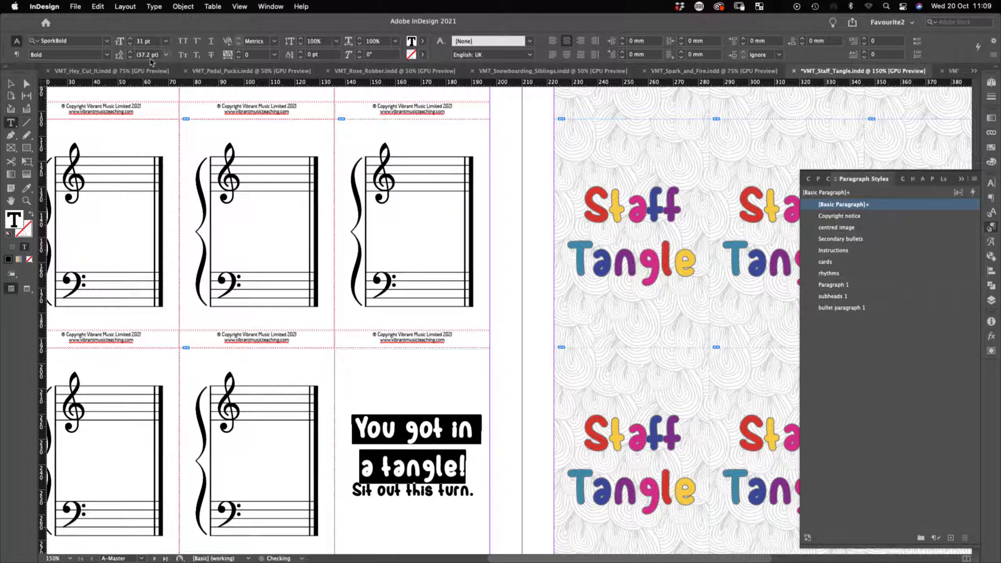
# Step: Reduce the leading of the "You got in a tangle!" text to 21 pt
pyautogui.click(130, 58)
pyautogui.click(131, 58)
pyautogui.click(130, 58)
pyautogui.click(131, 58)
pyautogui.click(130, 58)
pyautogui.click(130, 58)
pyautogui.click(130, 58)
pyautogui.click(130, 58)
pyautogui.click(130, 58)
pyautogui.click(430, 471)
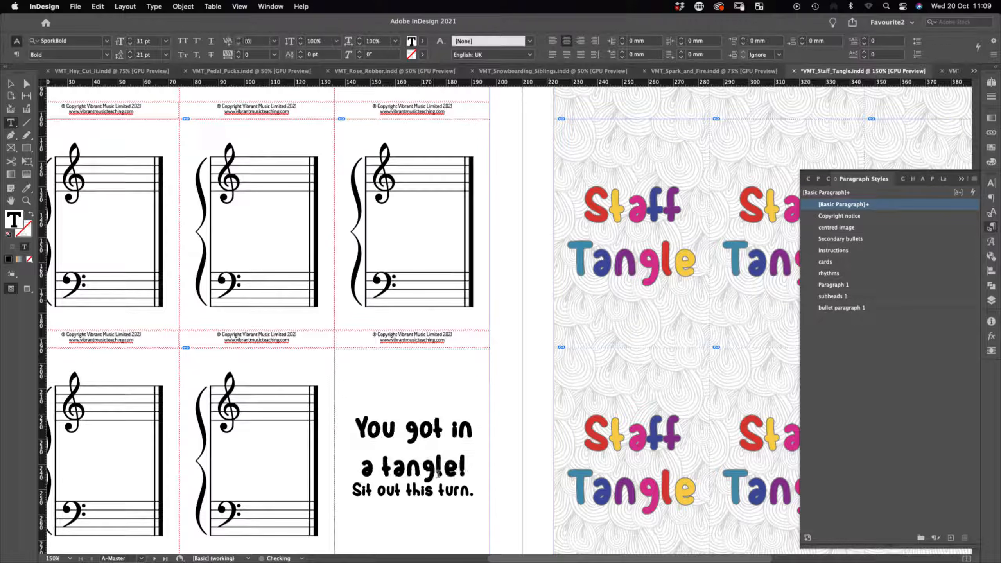
# Step: Increase the leading of "Sit out this turn." to separate it from the line above, and deselect the frame
pyautogui.tripleClick(404, 490)
pyautogui.click(131, 52)
pyautogui.click(131, 52)
pyautogui.click(131, 53)
pyautogui.click(130, 53)
pyautogui.click(131, 53)
pyautogui.click(131, 53)
pyautogui.click(131, 53)
pyautogui.click(131, 52)
pyautogui.click(131, 53)
pyautogui.click(131, 52)
pyautogui.click(131, 52)
pyautogui.click(131, 52)
pyautogui.click(131, 52)
pyautogui.click(11, 84)
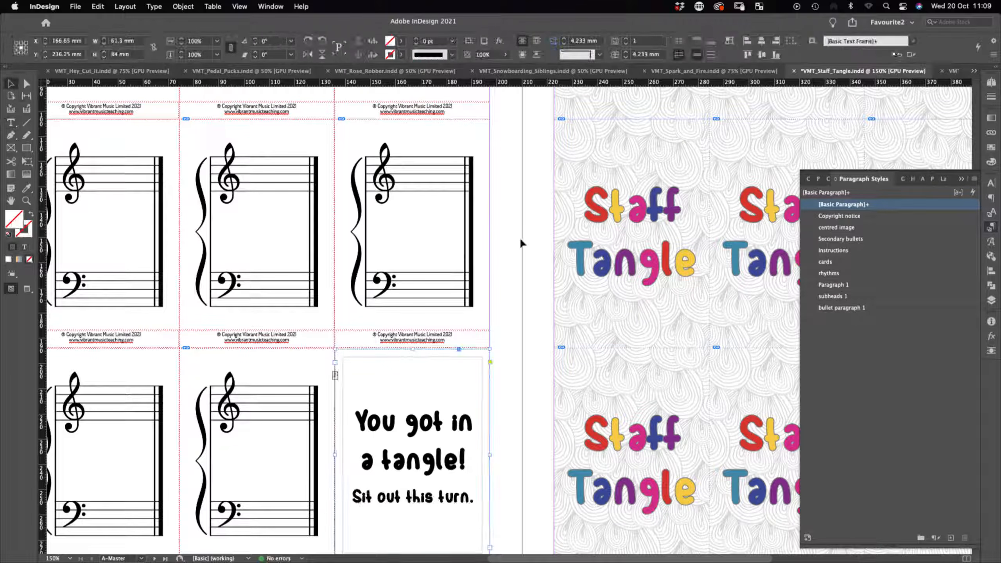
pyautogui.click(507, 241)
pyautogui.press('super+minus')
# Step: Colour all text in the tangle card's frame with the blue swatch R=82 G=91 B=169, leaving the frame unfilled
pyautogui.click(430, 434)
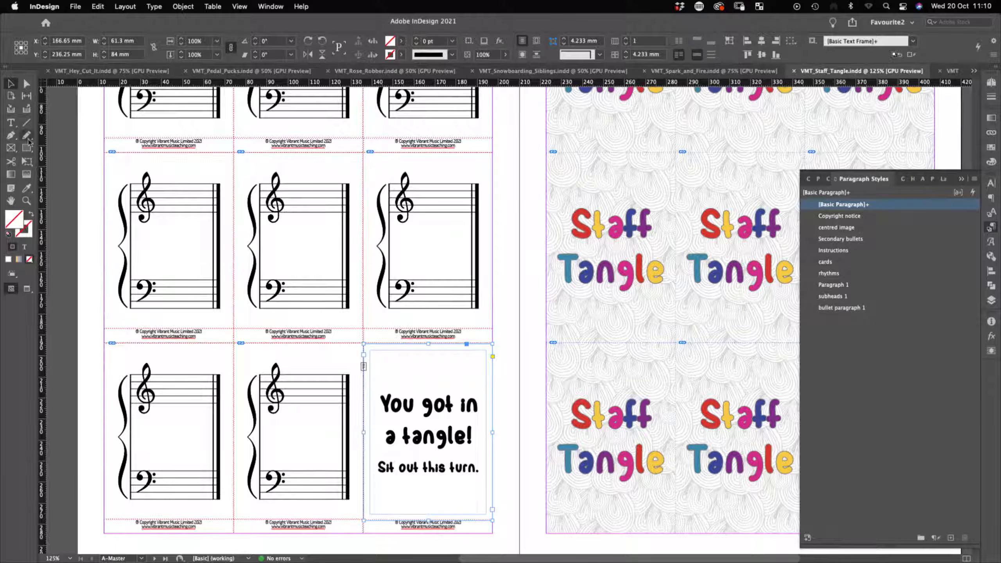
pyautogui.click(11, 123)
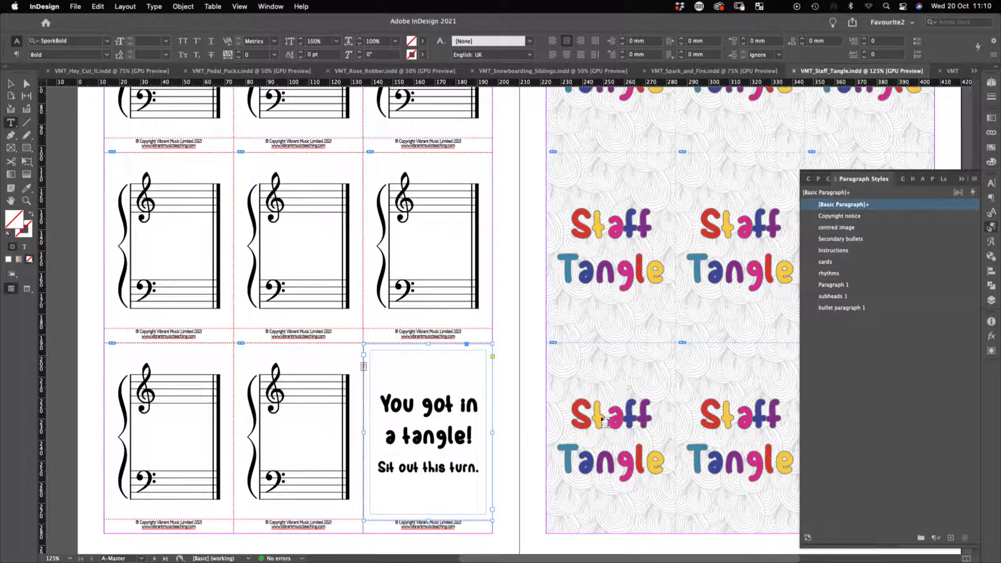
pyautogui.click(991, 82)
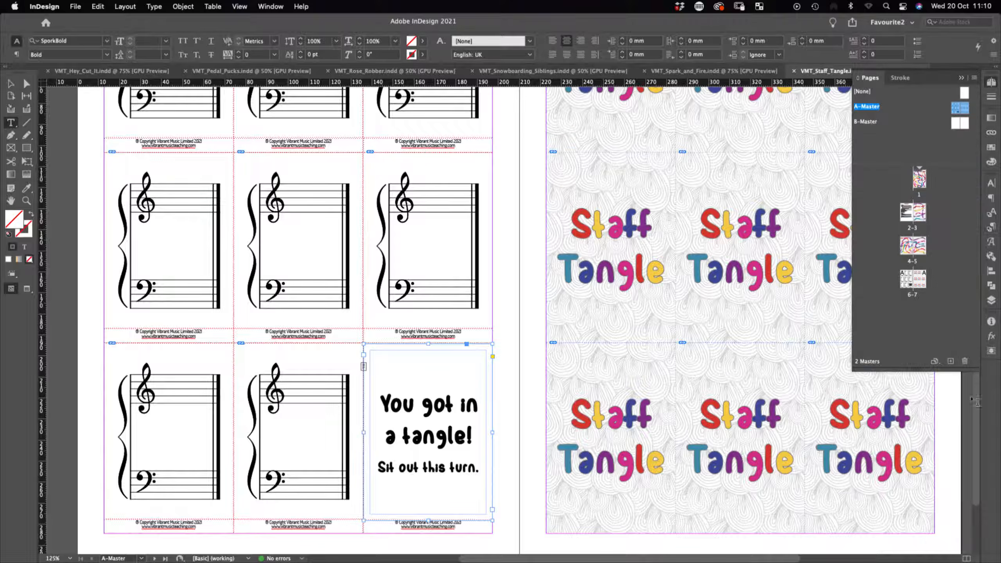
pyautogui.click(992, 148)
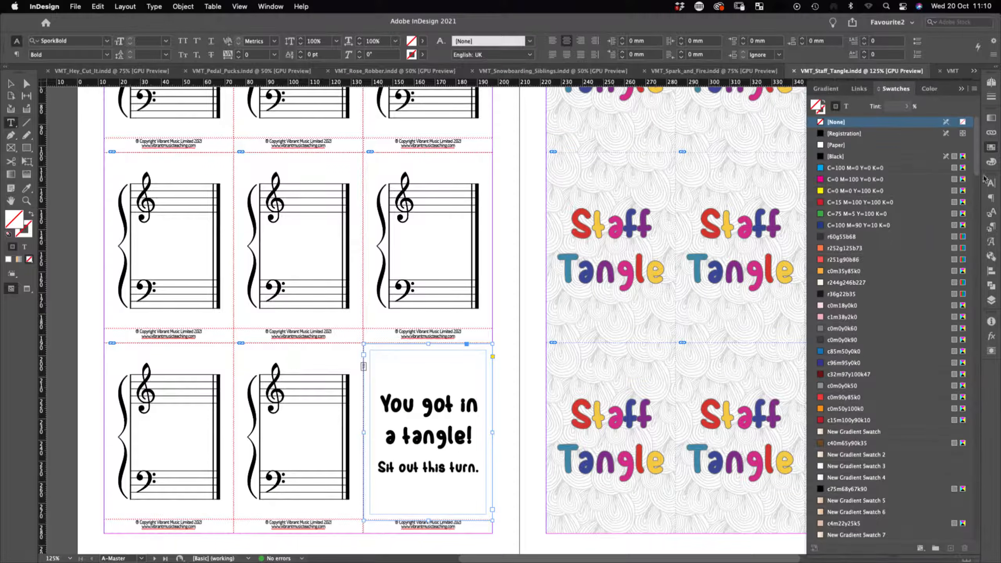
pyautogui.scroll(-20, 908, 380)
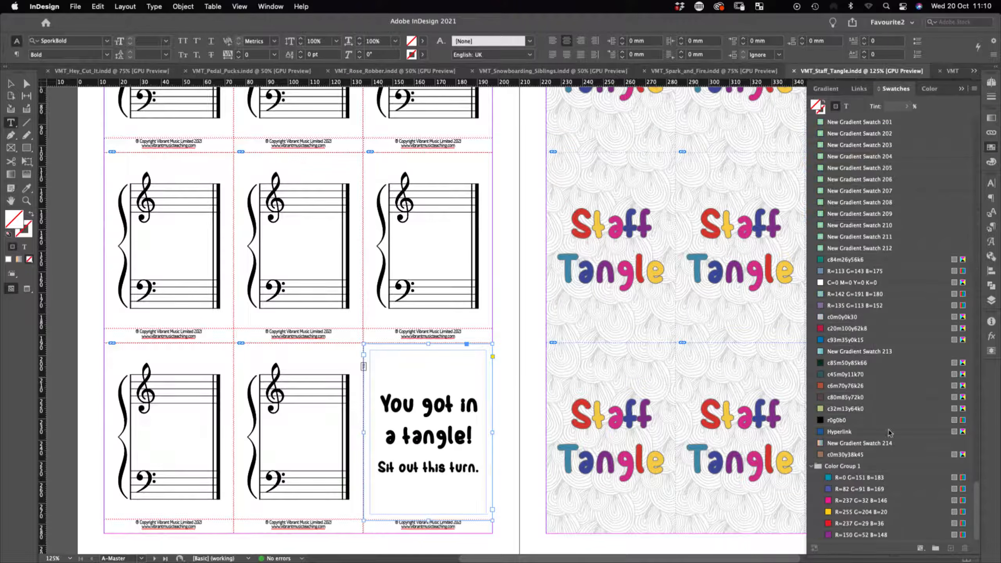
pyautogui.click(853, 488)
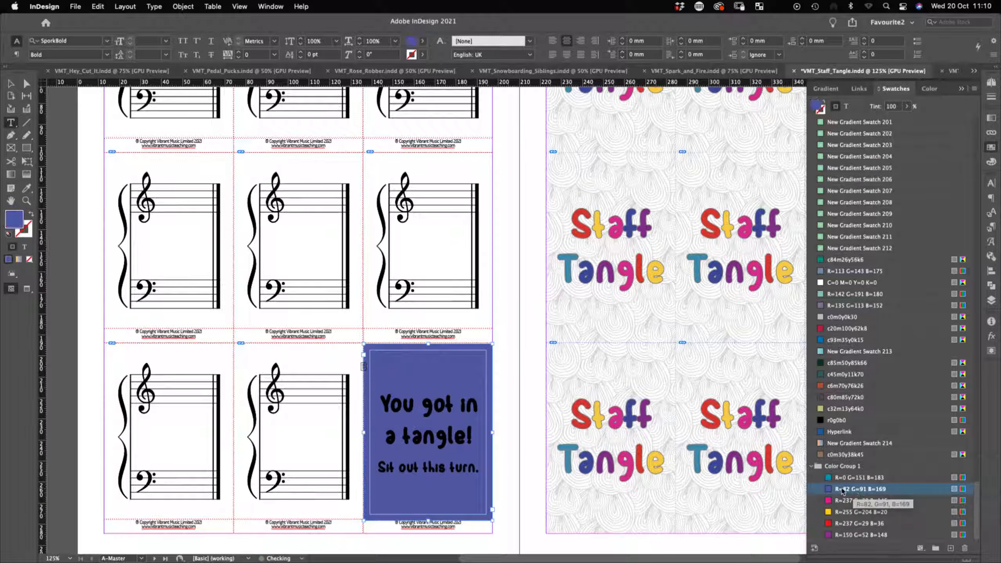
pyautogui.press('super+z')
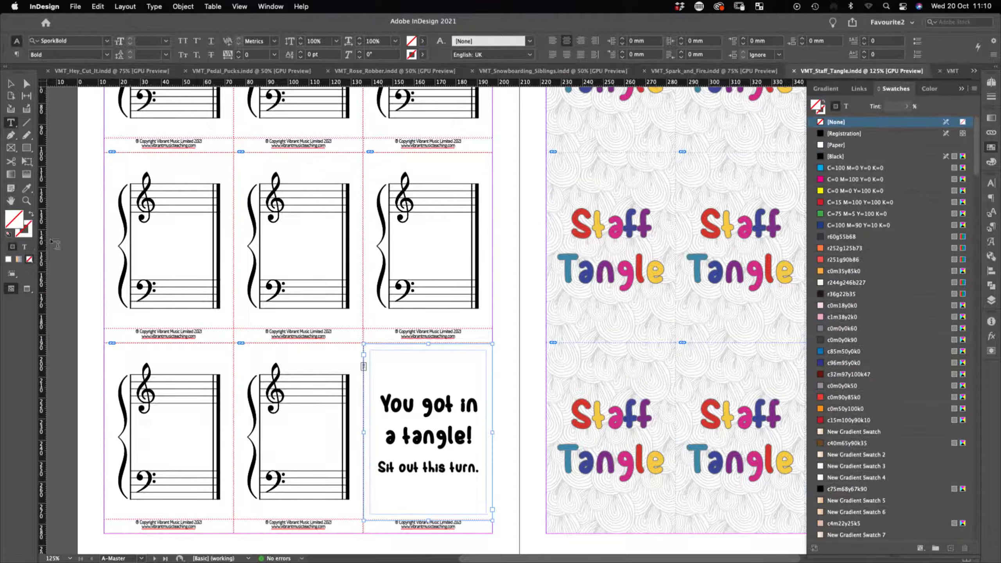
pyautogui.click(24, 247)
pyautogui.scroll(-15, 927, 469)
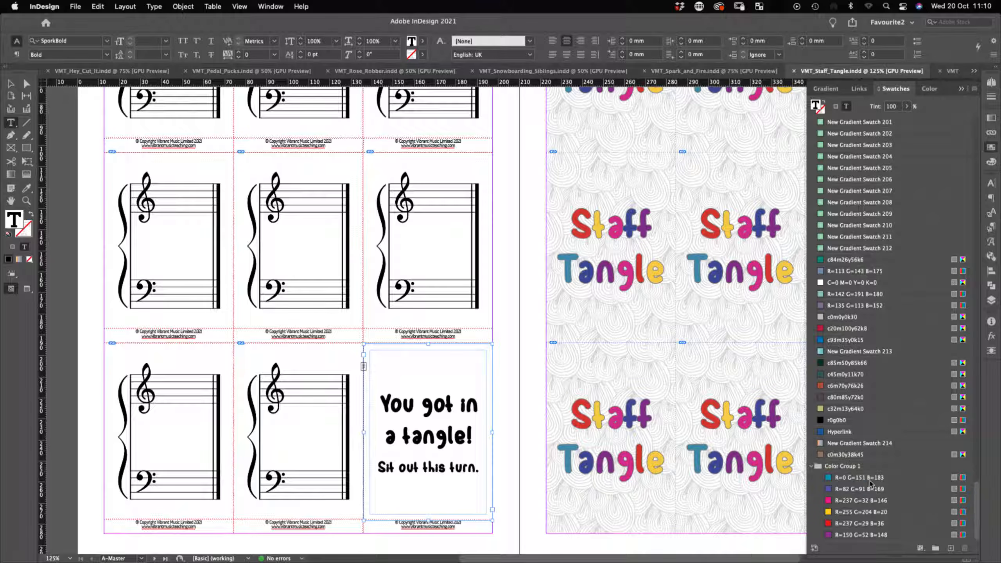
pyautogui.click(869, 489)
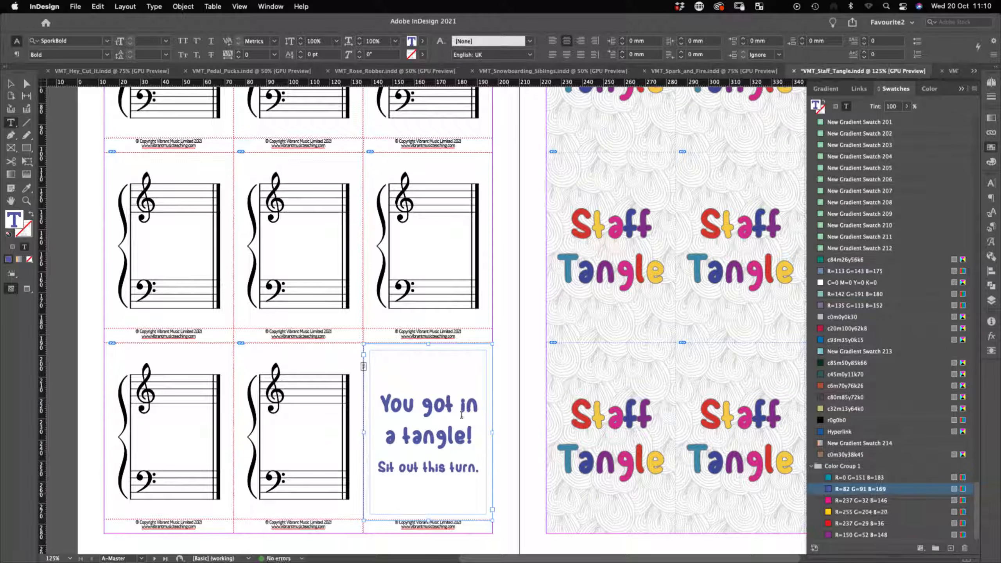
# Step: Recolour "You got in a tangle!" with the purple swatch R=150 G=52 B=148
pyautogui.moveTo(479, 434); pyautogui.dragTo(346, 392)
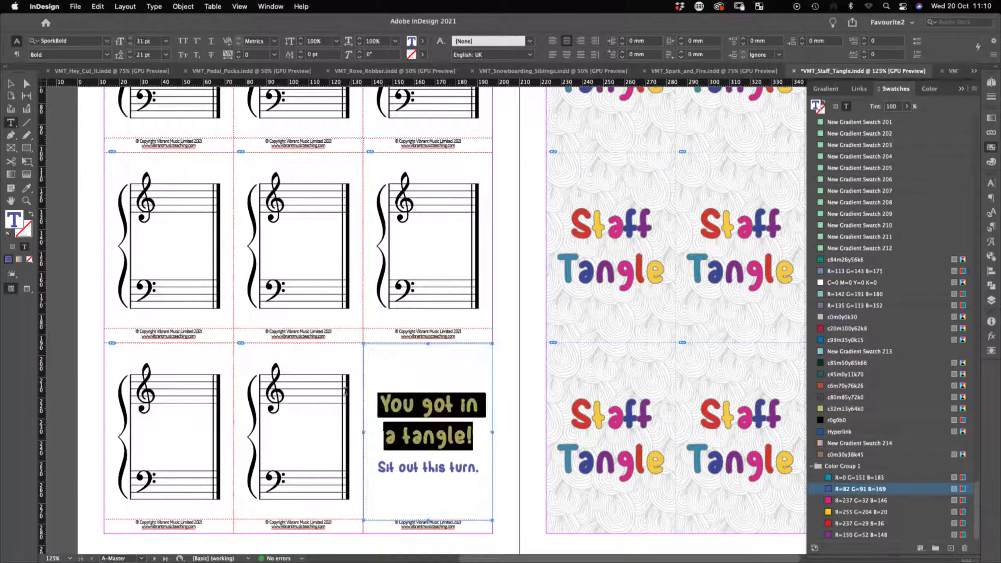
pyautogui.click(891, 535)
pyautogui.click(504, 429)
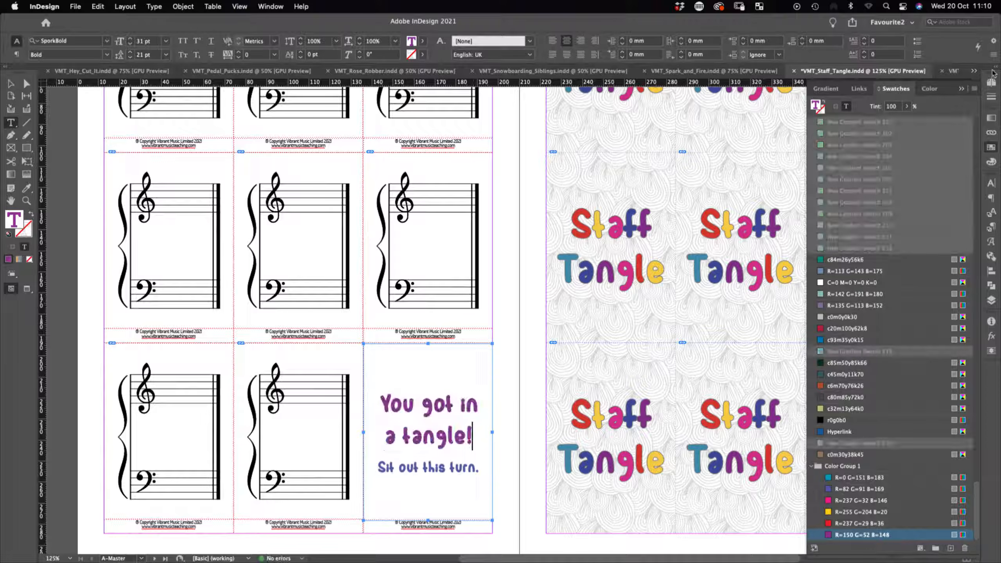
pyautogui.click(975, 71)
pyautogui.click(962, 325)
pyautogui.click(964, 91)
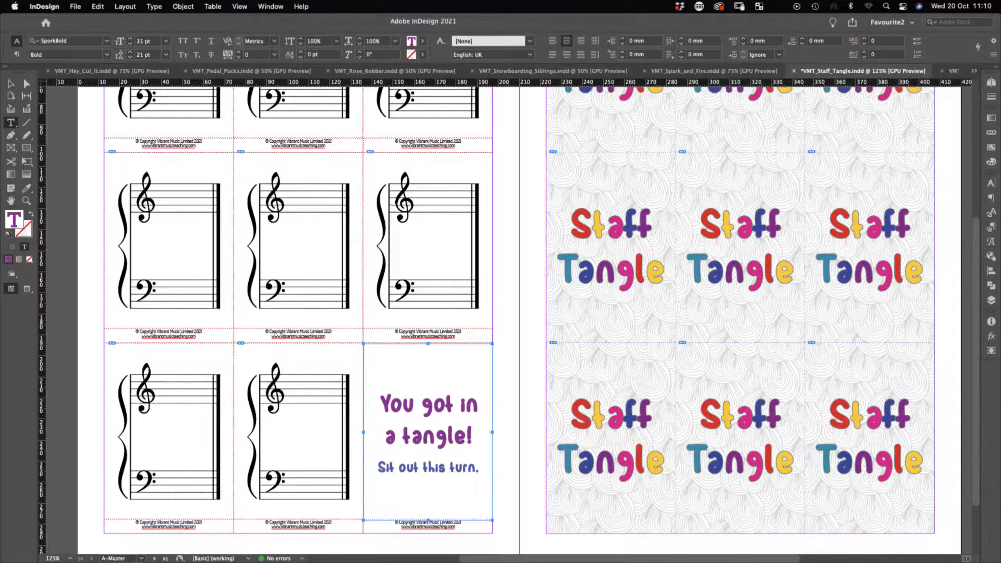
# Step: Deselect the tangle card's text frame and save the document
pyautogui.click(11, 84)
pyautogui.click(111, 151)
pyautogui.click(63, 185)
pyautogui.press('super+s')
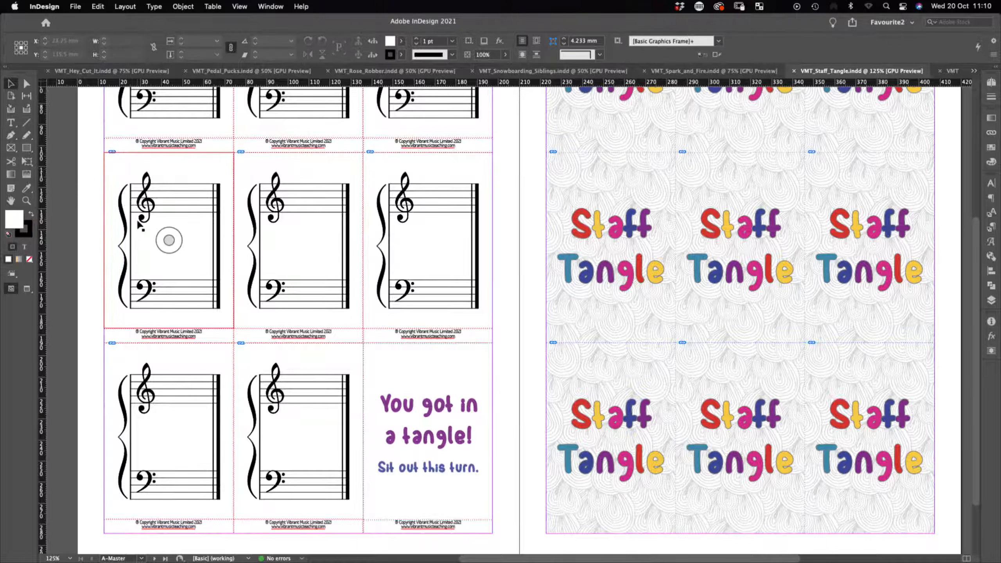
# Step: Go to the page 6-7 spread and check the cards with guides hidden and shown
pyautogui.press('super+minus')
pyautogui.hscroll(-1, 832, 146)
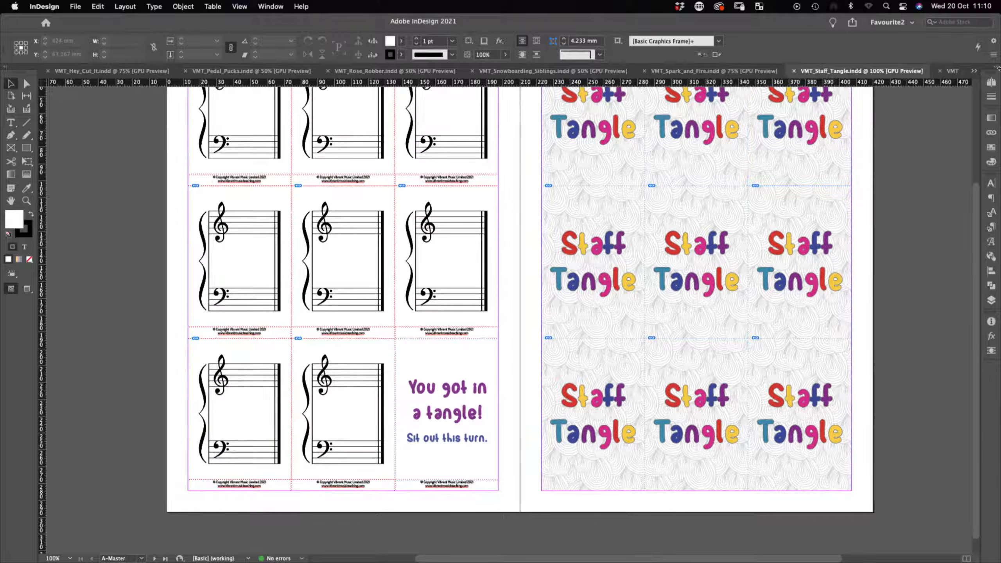
pyautogui.click(993, 82)
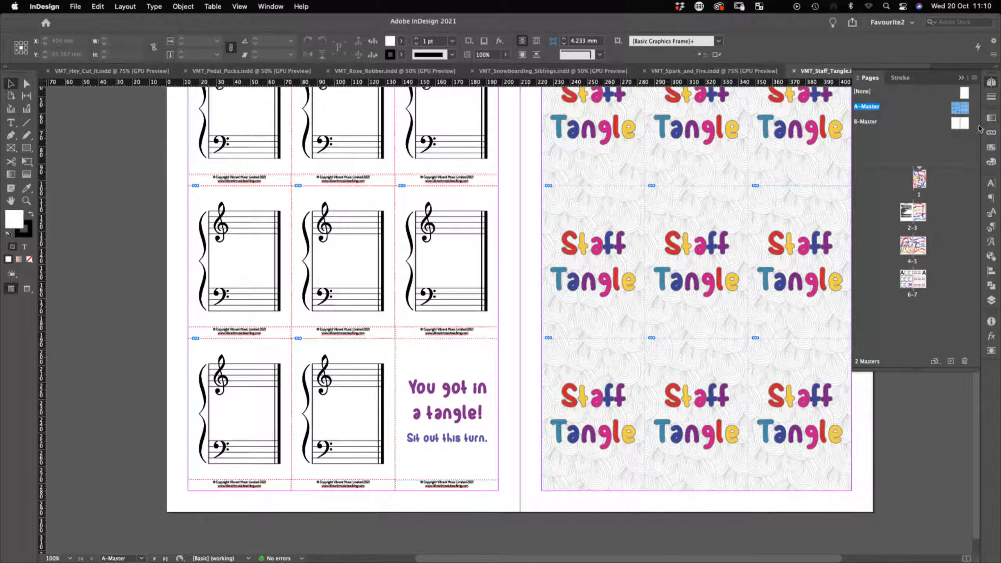
pyautogui.doubleClick(908, 282)
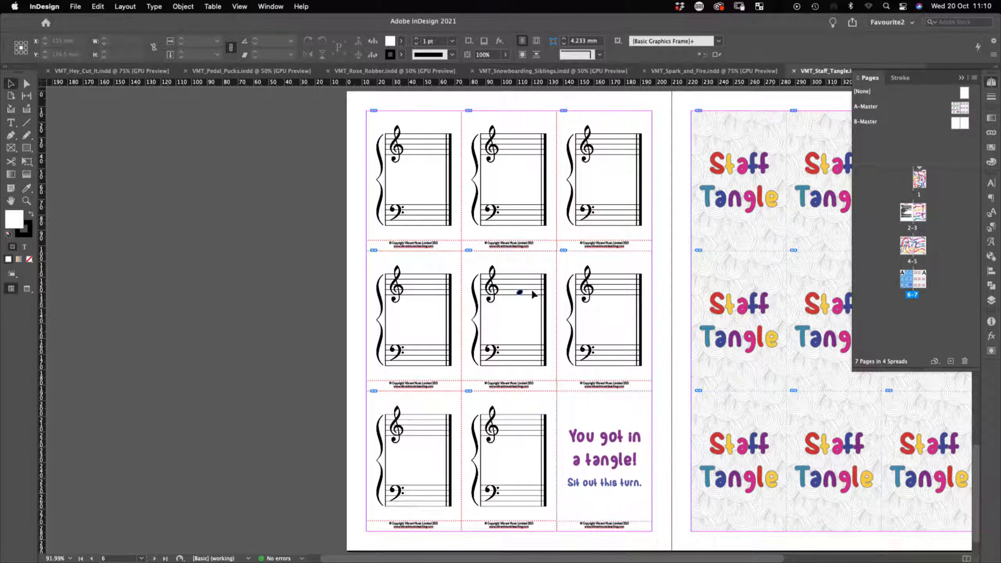
pyautogui.press('w')
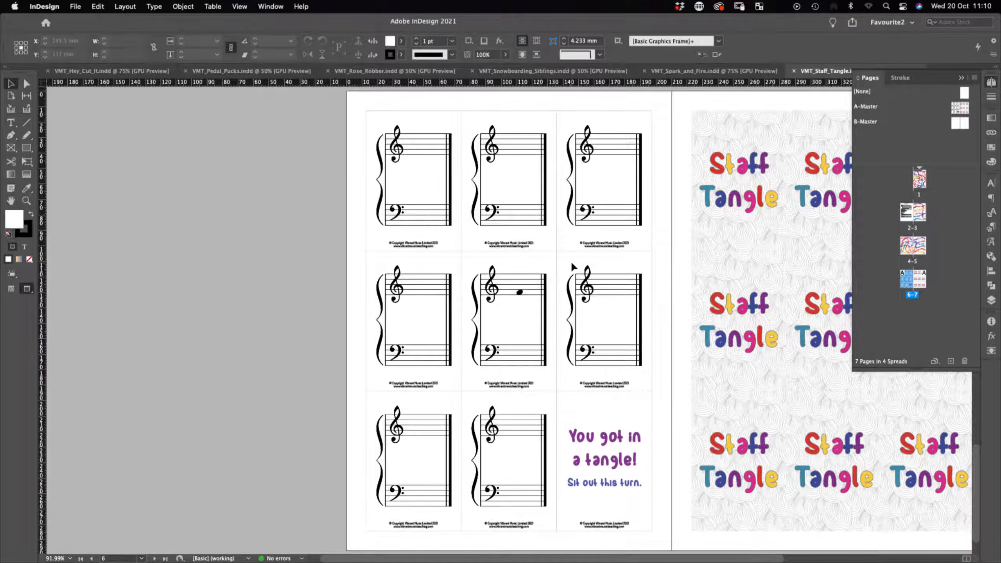
pyautogui.press('w')
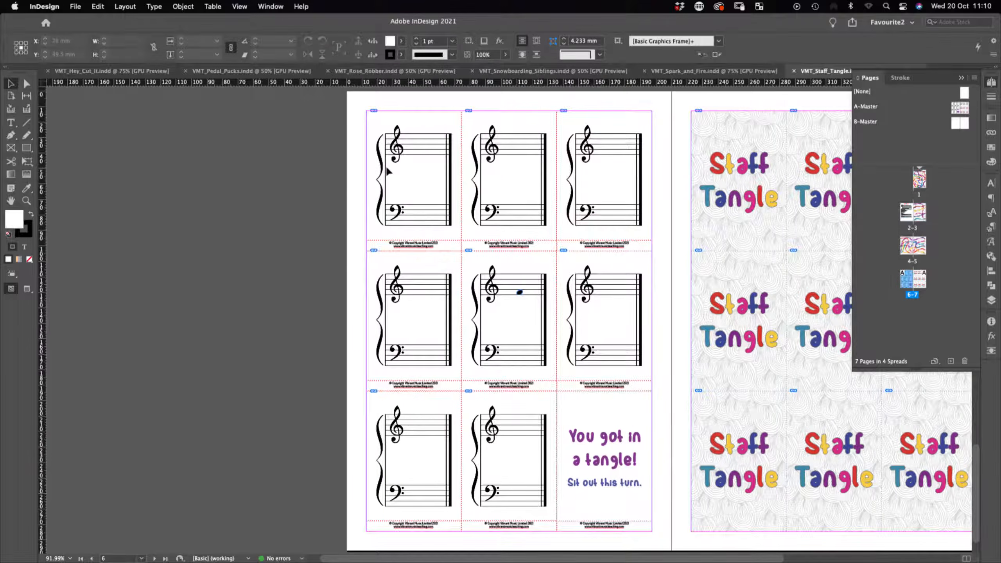
pyautogui.hscroll(5, 386, 168)
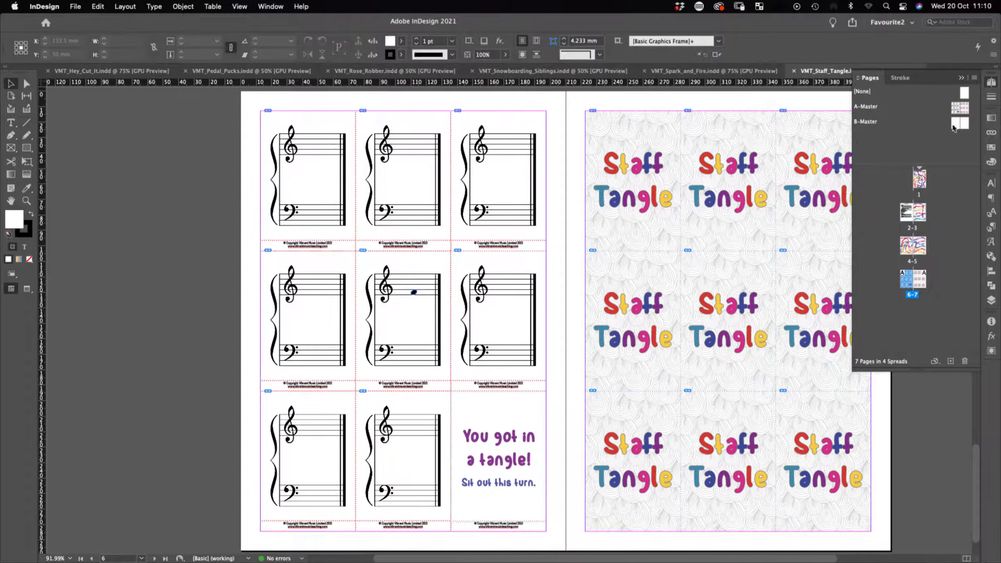
# Step: Compare the A-Master spread with the page 6-7 card spread
pyautogui.doubleClick(954, 110)
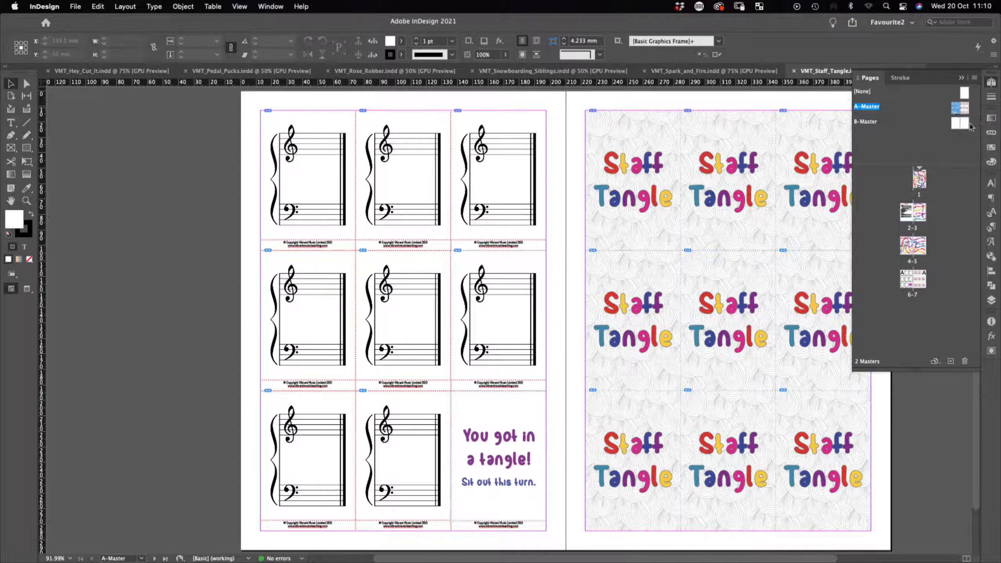
pyautogui.doubleClick(904, 277)
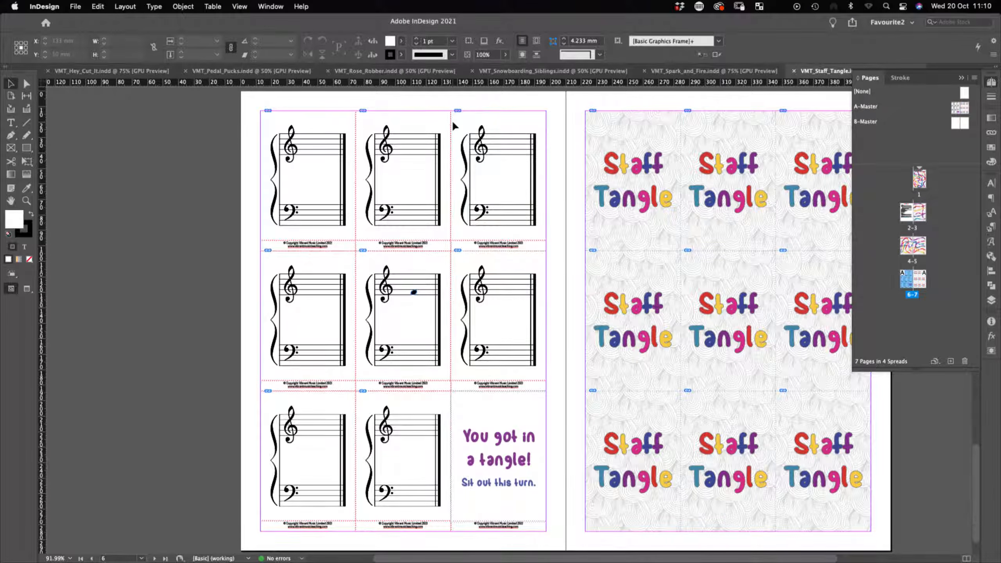
pyautogui.press('w')
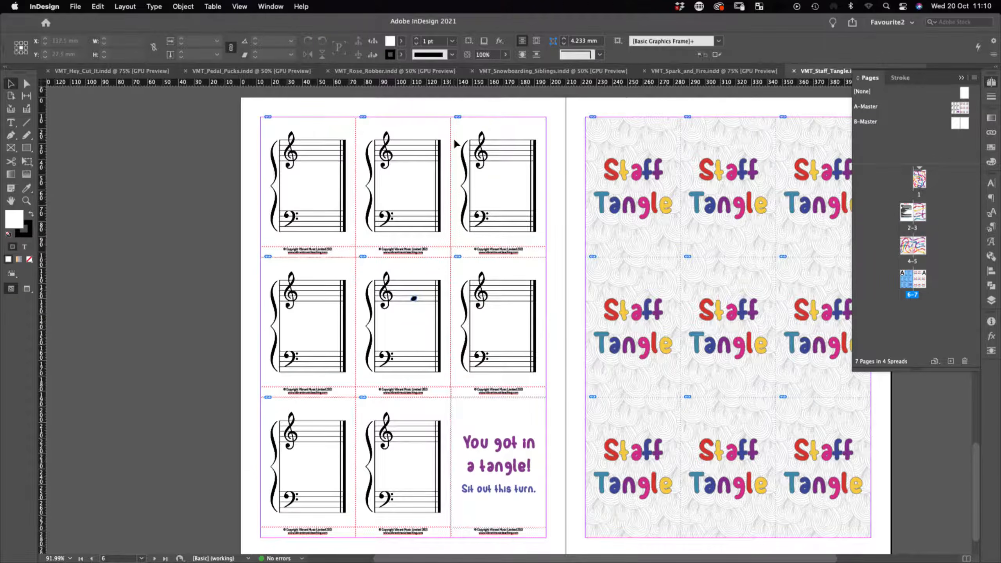
pyautogui.scroll(1, 453, 140)
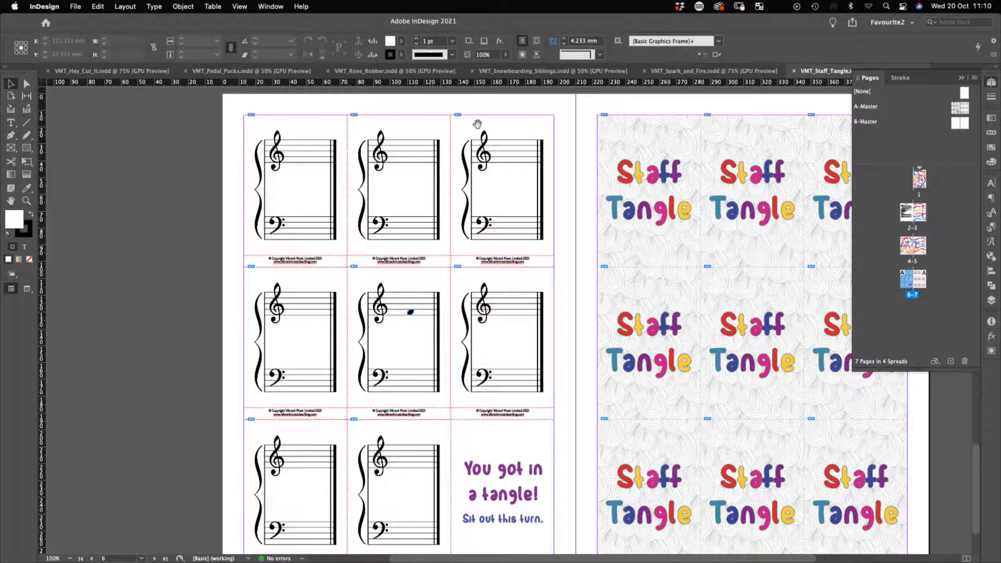
# Step: Hide the rulers and guides, then bring both back on the page 6-7 spread
pyautogui.click(239, 6)
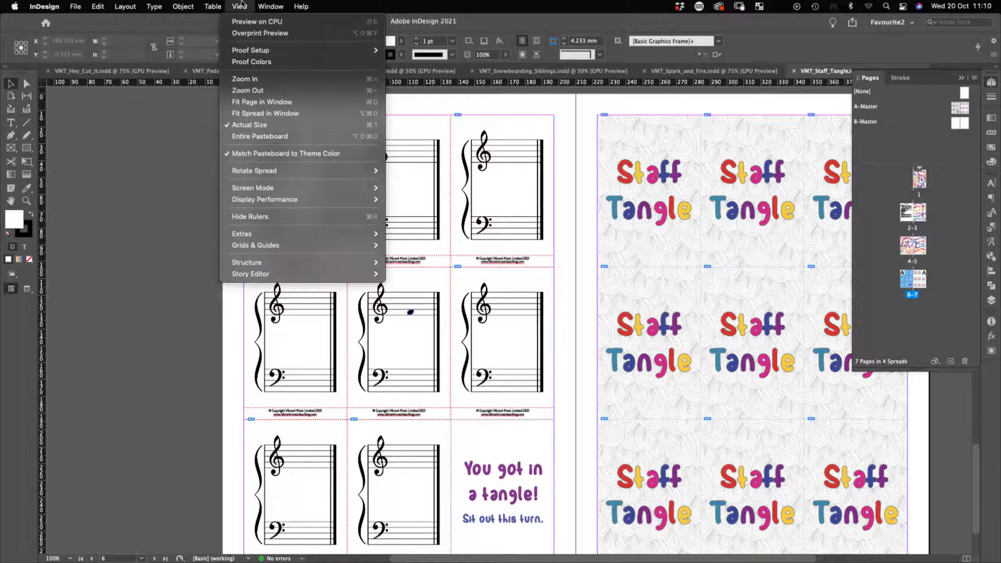
pyautogui.click(284, 217)
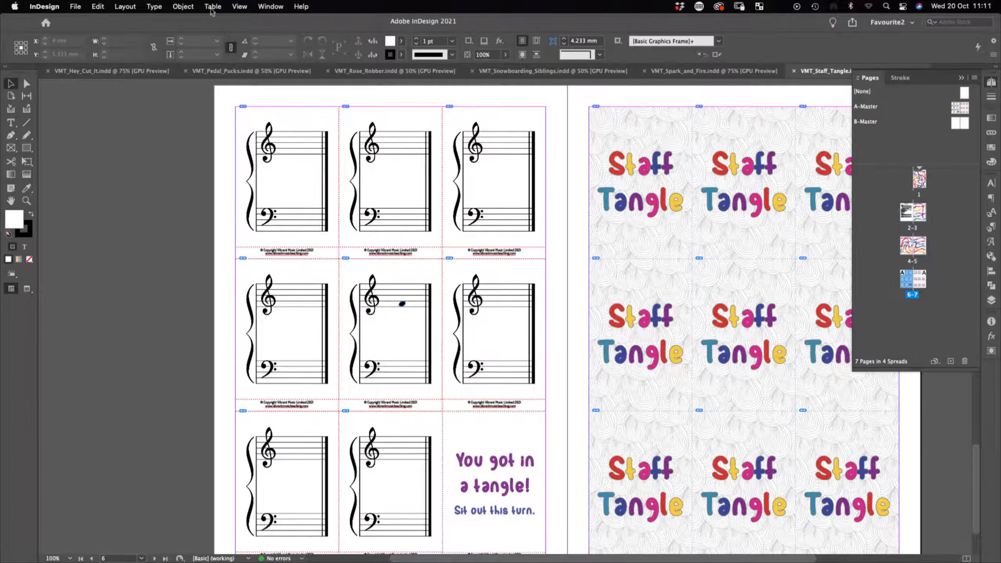
pyautogui.click(212, 6)
pyautogui.click(239, 6)
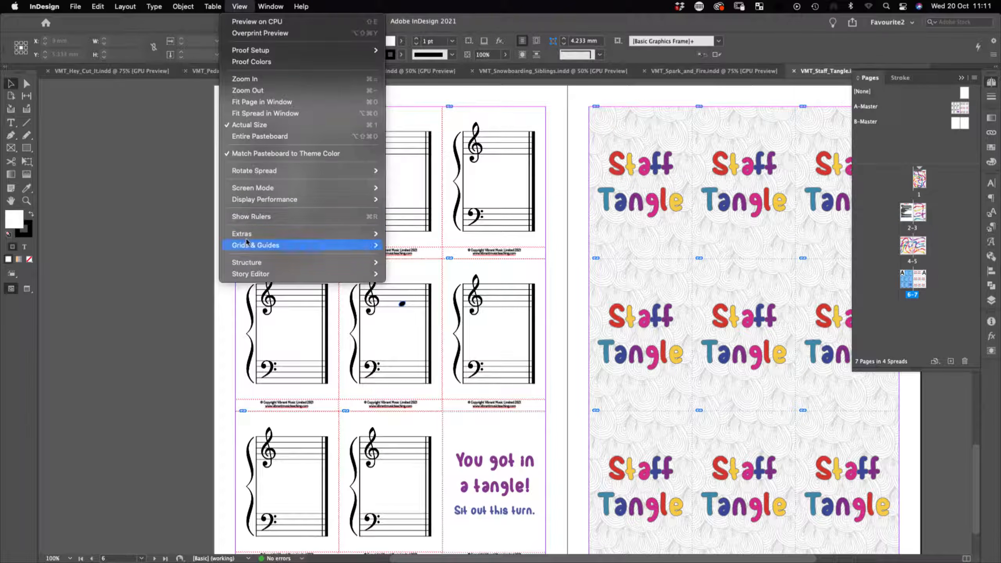
pyautogui.moveTo(247, 242)
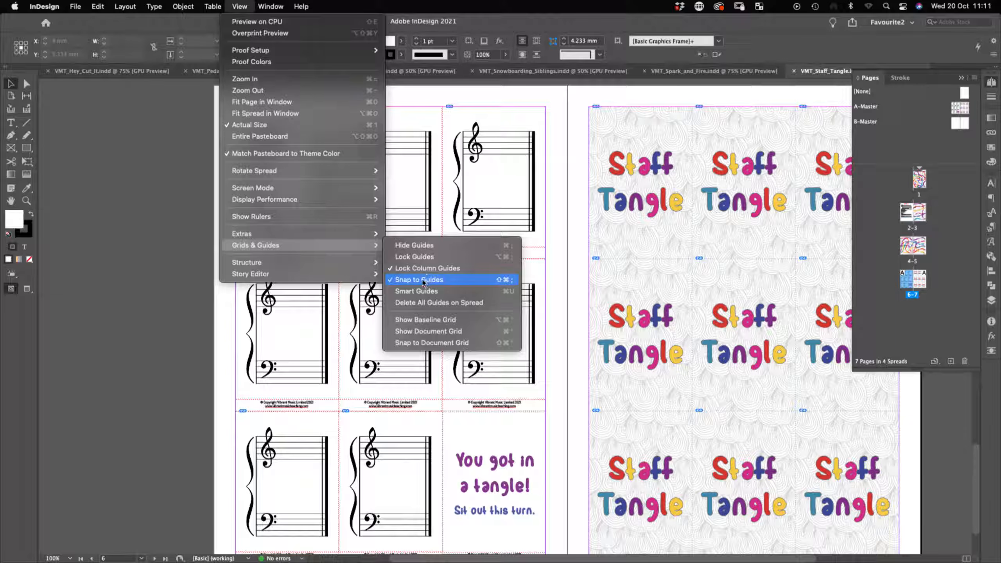
pyautogui.click(409, 245)
pyautogui.click(239, 7)
pyautogui.click(118, 262)
pyautogui.click(251, 5)
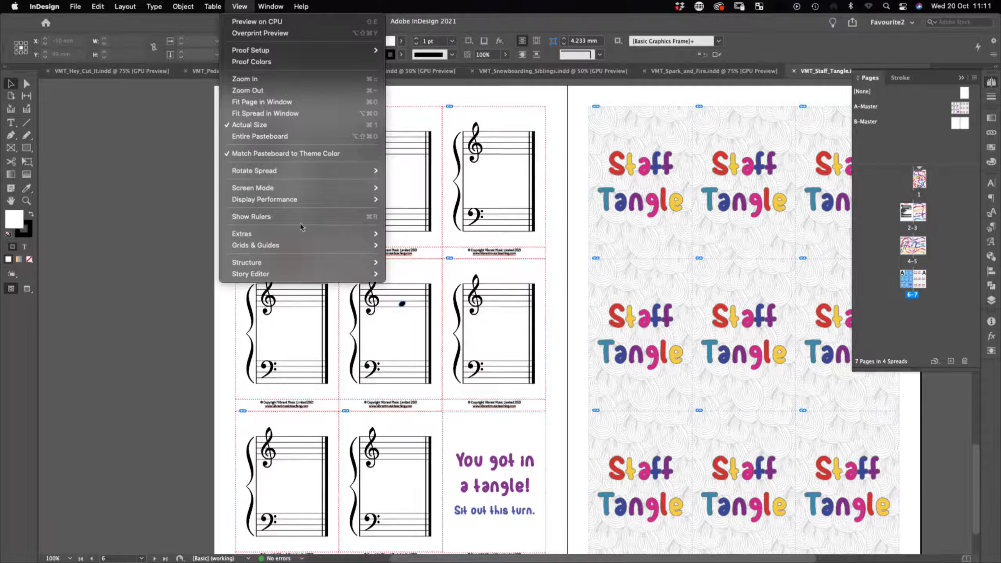
pyautogui.moveTo(308, 247)
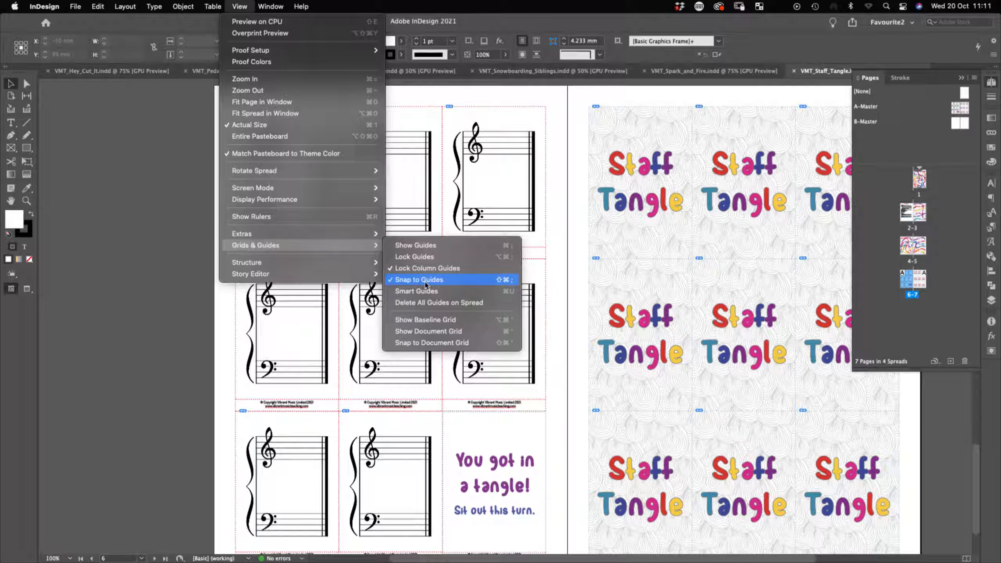
pyautogui.click(416, 246)
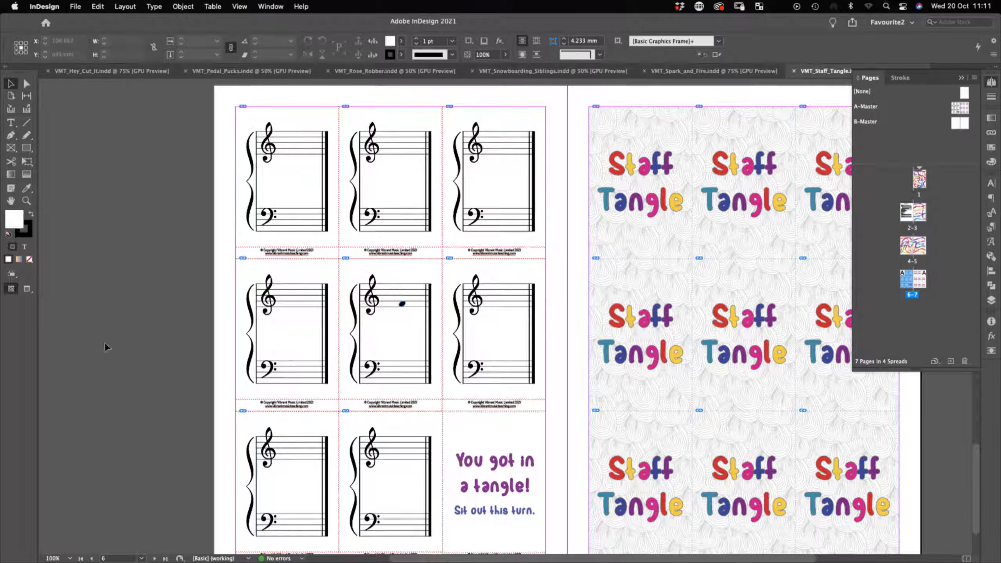
pyautogui.press('super+r')
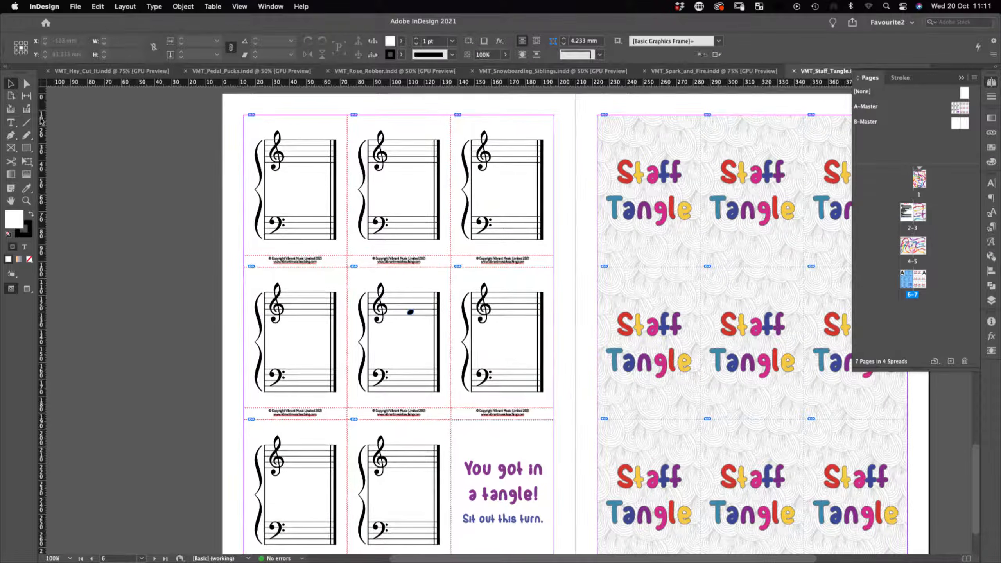
# Step: Place vertical guides at 98 mm and about 126 mm across the middle card column, then take both off Layer 2
pyautogui.moveTo(46, 119); pyautogui.dragTo(387, 89)
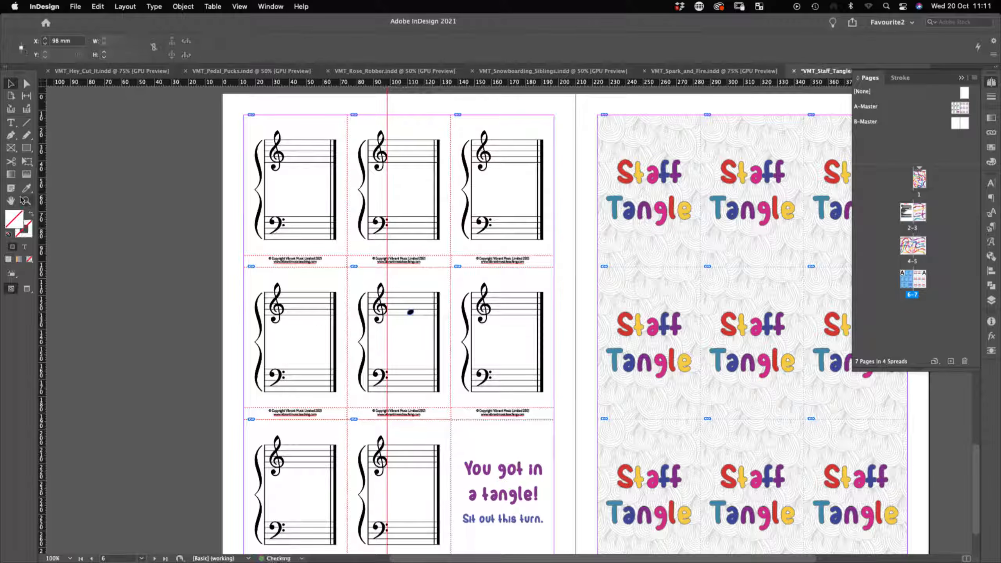
pyautogui.moveTo(46, 173); pyautogui.dragTo(434, 166)
pyautogui.moveTo(451, 95); pyautogui.dragTo(369, 98)
pyautogui.press('Delete')
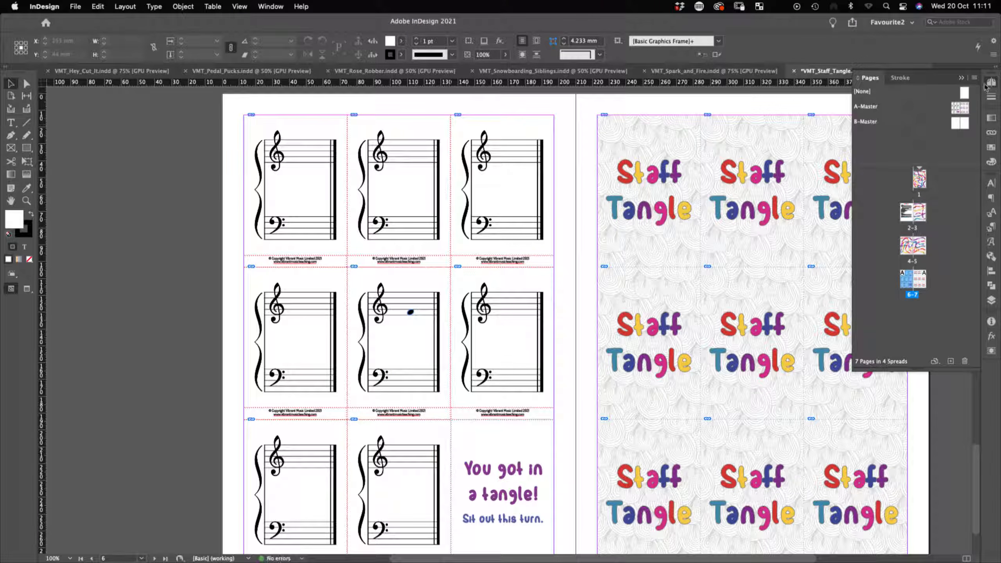
# Step: Make Layer 1 active, lock Layer 2, and paste the two vertical guides onto Layer 1
pyautogui.click(990, 300)
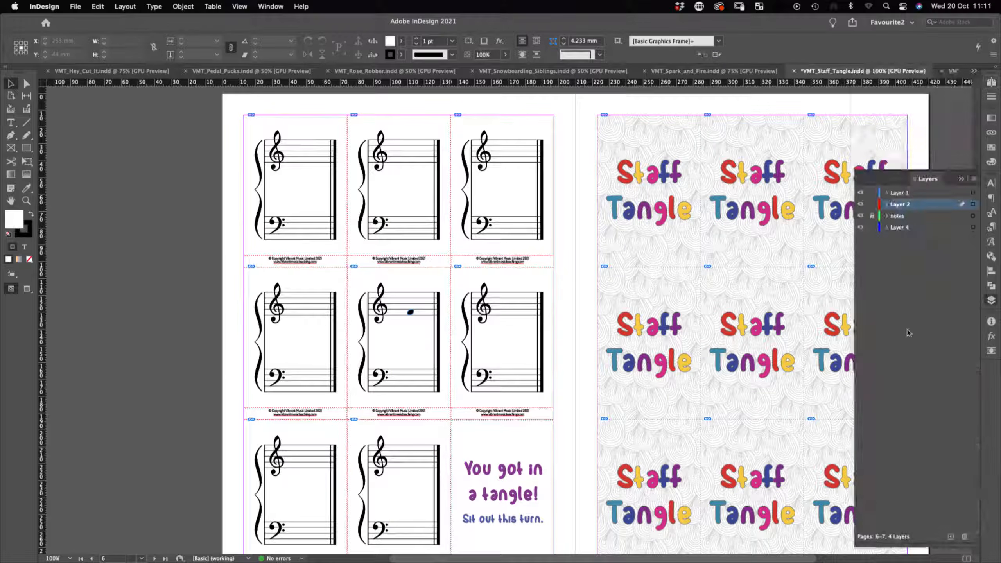
pyautogui.click(914, 228)
pyautogui.click(906, 194)
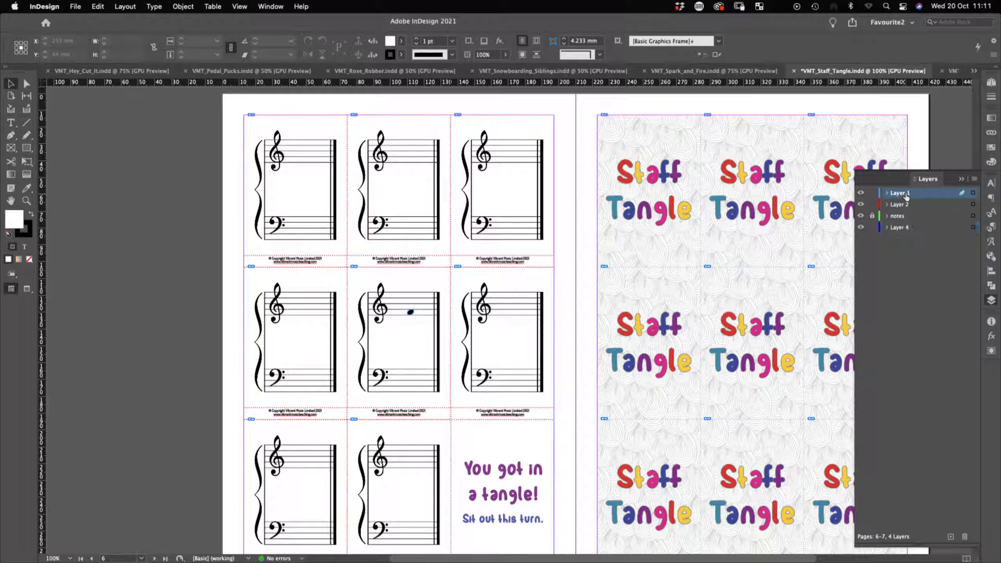
pyautogui.click(872, 204)
pyautogui.press('super+v')
pyautogui.click(461, 102)
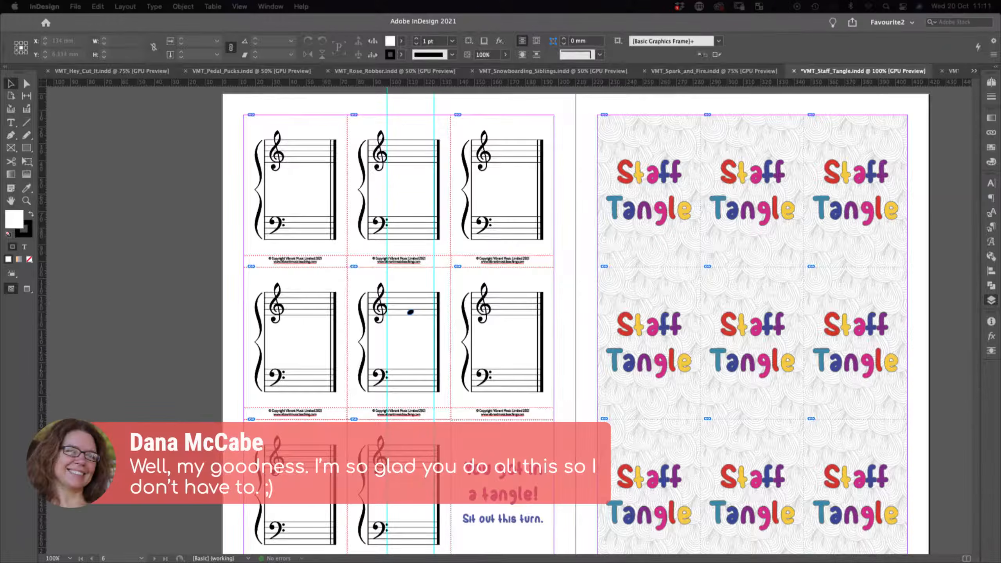
# Step: Duplicate the guides so that three evenly spaced vertical guides run through each of the three card columns
pyautogui.scroll(1, 486, 224)
pyautogui.click(446, 109)
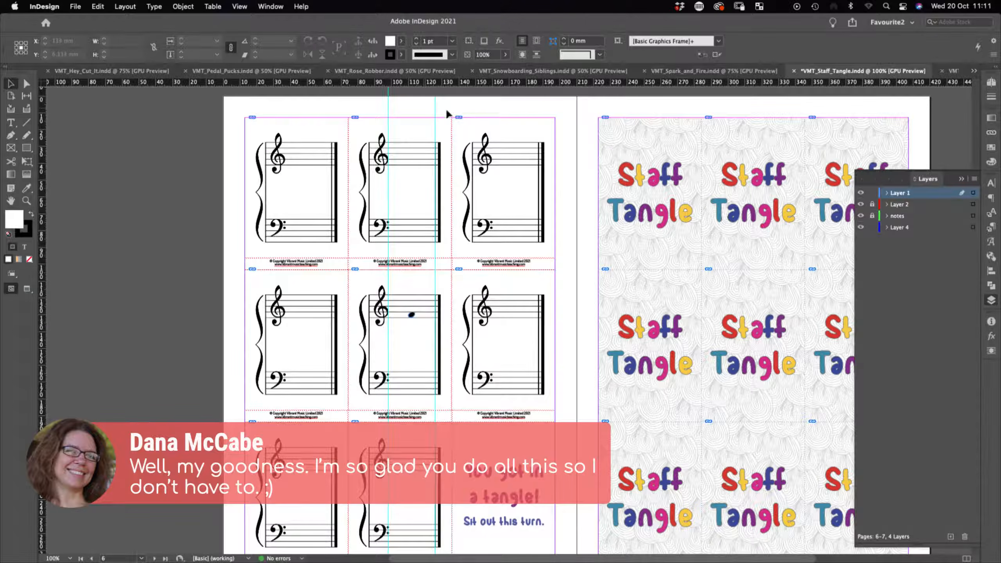
pyautogui.moveTo(436, 104); pyautogui.dragTo(372, 96)
pyautogui.click(206, 50)
pyautogui.moveTo(435, 104); pyautogui.dragTo(333, 121)
pyautogui.click(358, 102)
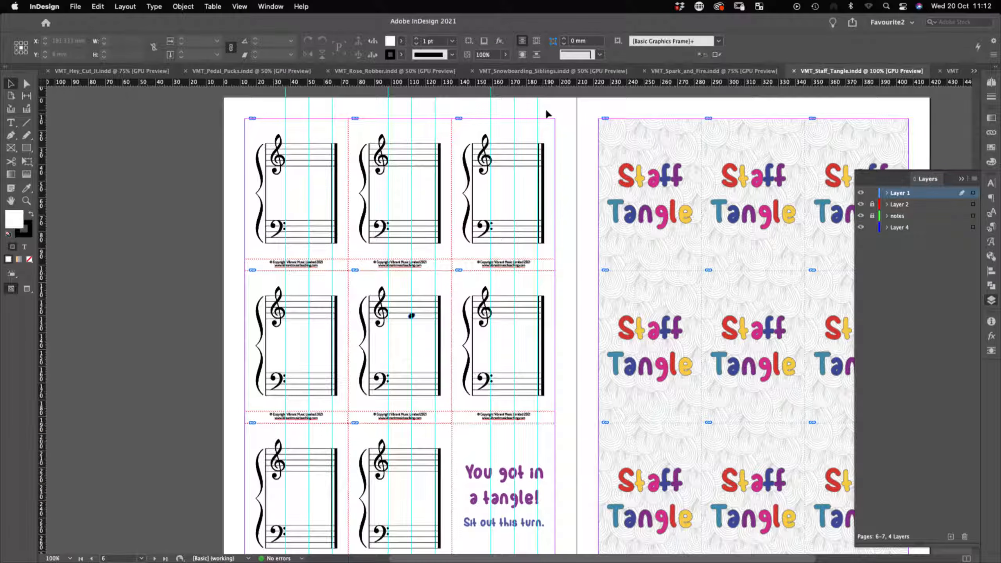
# Step: Copy the centre card's notehead straight up into the second treble space of the top middle card
pyautogui.click(411, 316)
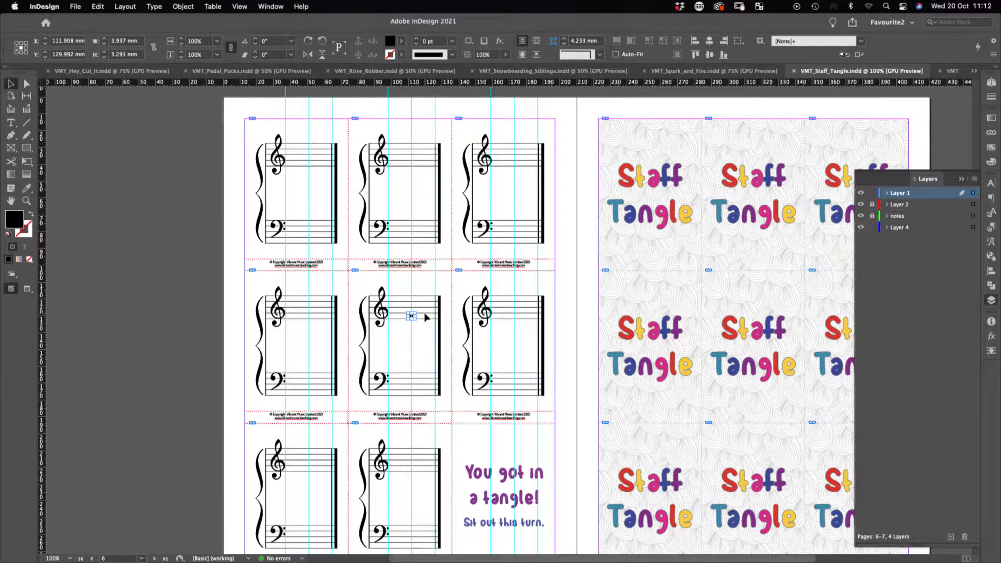
pyautogui.scroll(2, 427, 317)
pyautogui.moveTo(397, 318); pyautogui.dragTo(399, 159)
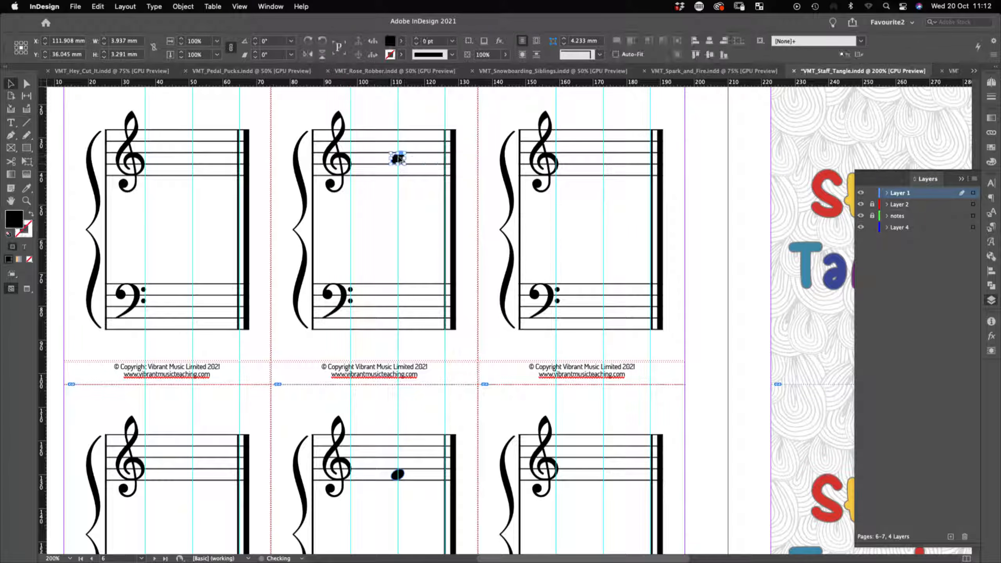
pyautogui.click(472, 152)
# Step: Copy the notehead straight down into the third treble space of the bottom middle card
pyautogui.moveTo(450, 521); pyautogui.dragTo(416, 137)
pyautogui.moveTo(372, 91); pyautogui.dragTo(377, 376)
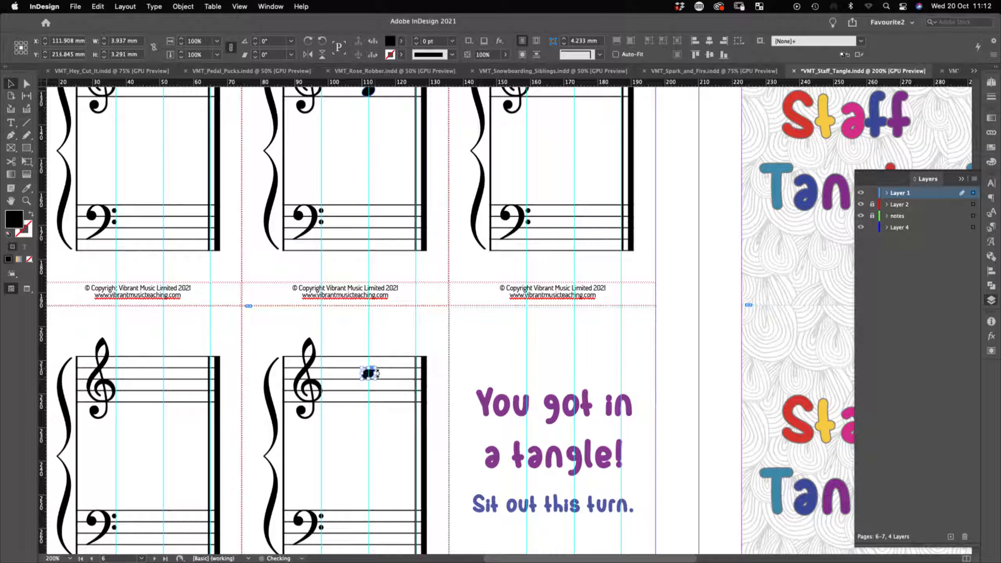
pyautogui.click(399, 327)
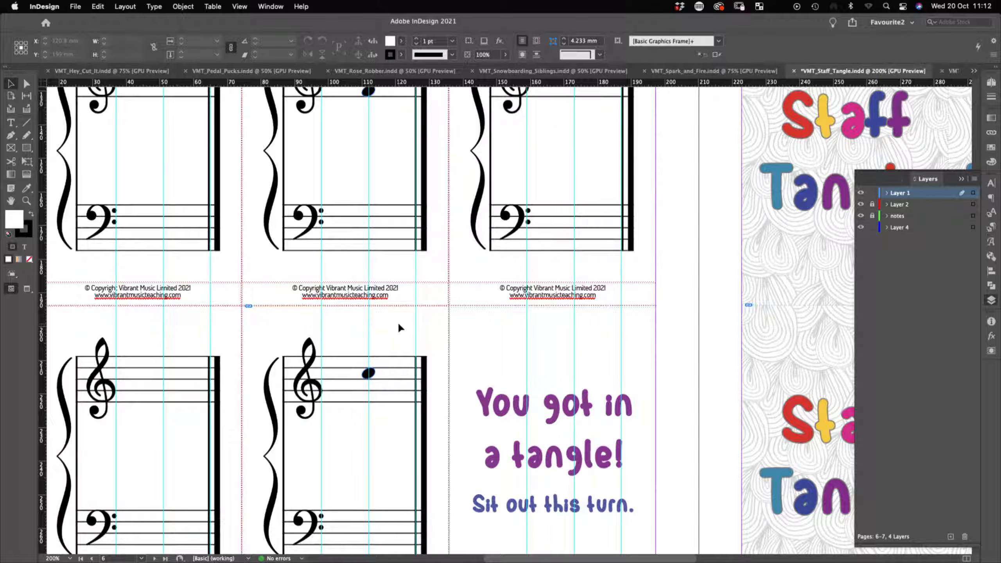
# Step: Copy the bottom middle card's notehead onto the bottom-left card's centre guide, in the top treble space
pyautogui.moveTo(370, 373); pyautogui.dragTo(170, 365)
pyautogui.click(189, 379)
pyautogui.click(165, 375)
pyautogui.press('Delete')
# Step: Fine-tune the bottom-left card's notehead between its staff lines and check it with the guides hidden
pyautogui.scroll(4, 169, 365)
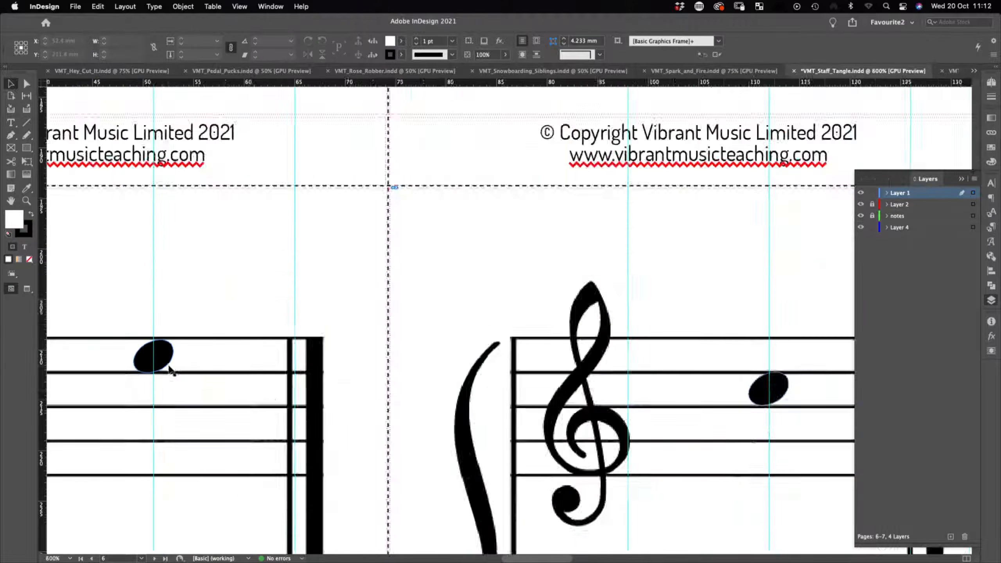
pyautogui.click(163, 351)
pyautogui.click(212, 242)
pyautogui.press('w')
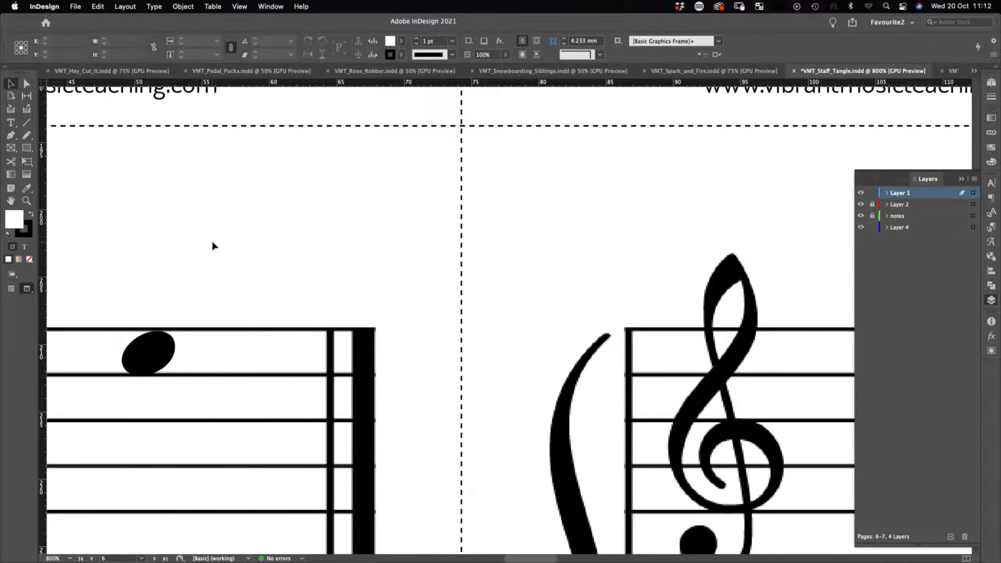
pyautogui.press('super+minus')
pyautogui.press('super+minus')
pyautogui.press('super+minus')
pyautogui.press('super+minus')
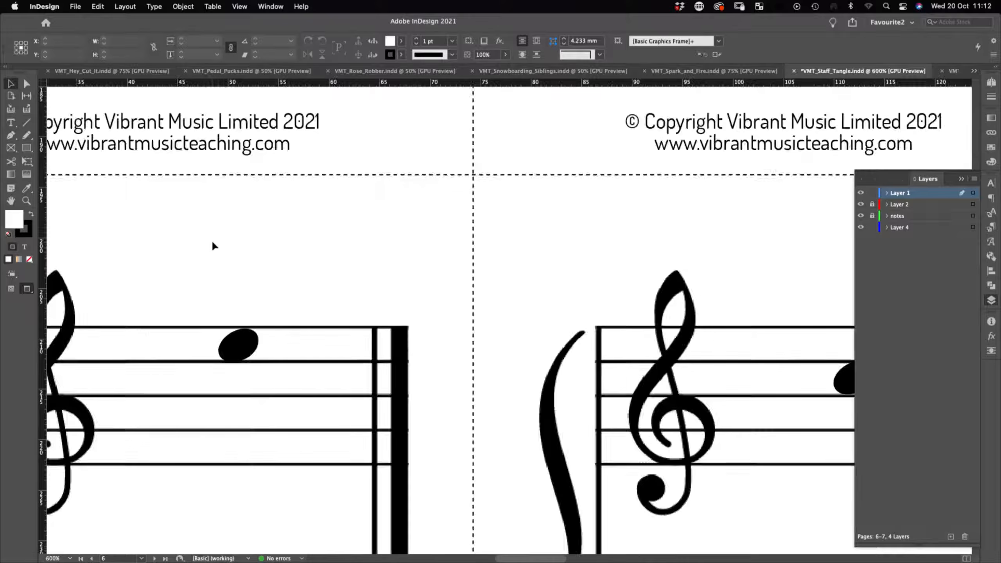
# Step: Copy the centre card's notehead into the third bass space of the middle-left card, on its centre guide
pyautogui.moveTo(772, 210); pyautogui.dragTo(417, 493)
pyautogui.moveTo(501, 345); pyautogui.dragTo(496, 551)
pyautogui.moveTo(479, 404); pyautogui.dragTo(506, 203)
pyautogui.moveTo(378, 284); pyautogui.dragTo(386, 402)
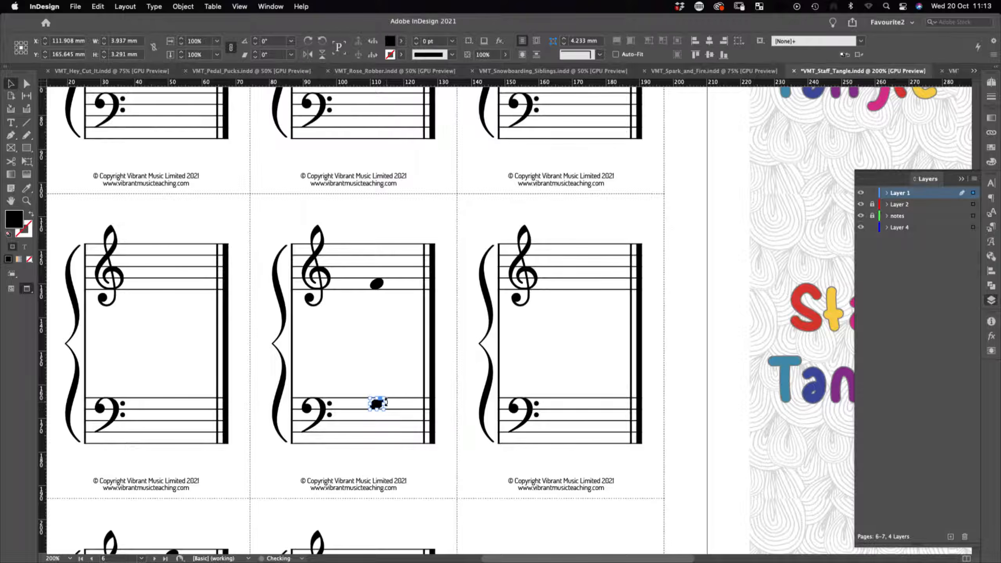
pyautogui.press('super+z')
pyautogui.moveTo(378, 285); pyautogui.dragTo(177, 415)
pyautogui.click(597, 299)
pyautogui.click(596, 387)
pyautogui.click(202, 379)
pyautogui.press('Delete')
# Step: Copy the bass notehead into the second bass space of the top-left card and the bottom bass space of the top-right card
pyautogui.moveTo(278, 315)
pyautogui.mouseDown()
pyautogui.moveTo(274, 416)
pyautogui.moveTo(291, 409)
pyautogui.moveTo(288, 331)
pyautogui.mouseUp()
pyautogui.moveTo(186, 432); pyautogui.dragTo(178, 232)
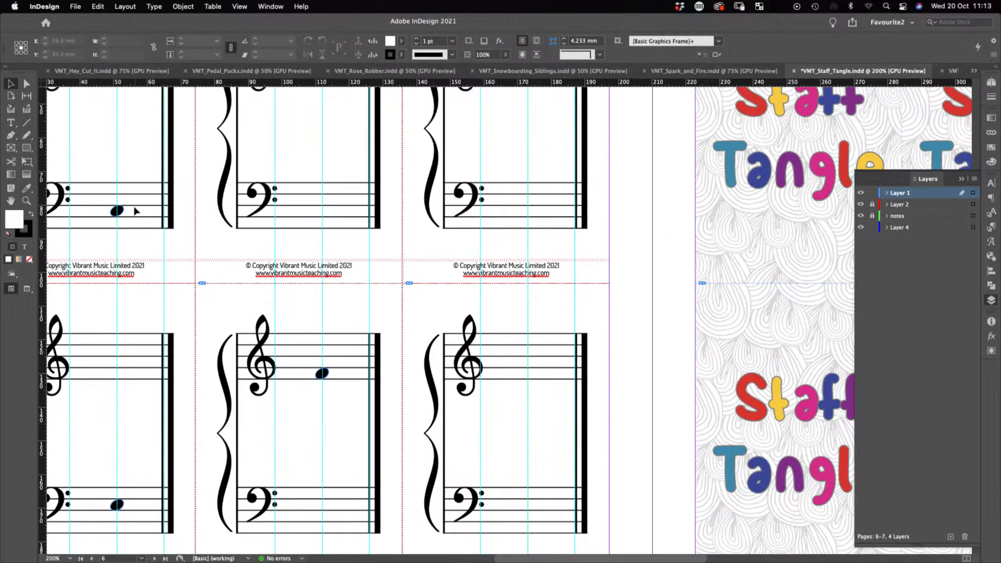
pyautogui.moveTo(121, 212); pyautogui.dragTo(534, 224)
pyautogui.click(539, 226)
pyautogui.click(542, 221)
pyautogui.click(532, 214)
pyautogui.press('Delete')
pyautogui.click(533, 224)
pyautogui.click(548, 234)
# Step: Fine-tune the top-right card's notehead between the two lowest bass lines and check it with the guides hidden
pyautogui.scroll(8, 535, 225)
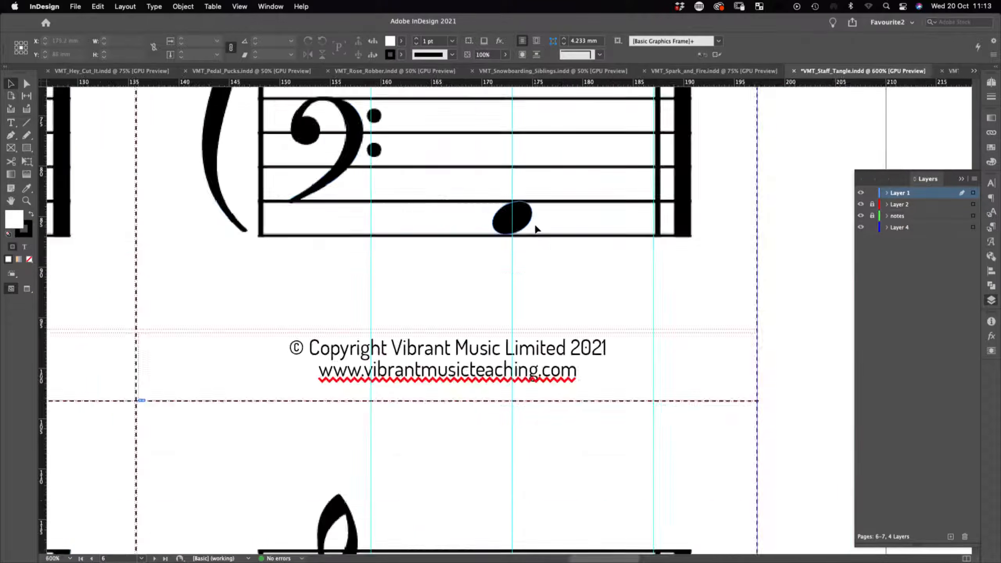
pyautogui.moveTo(477, 181); pyautogui.dragTo(476, 187)
pyautogui.click(587, 163)
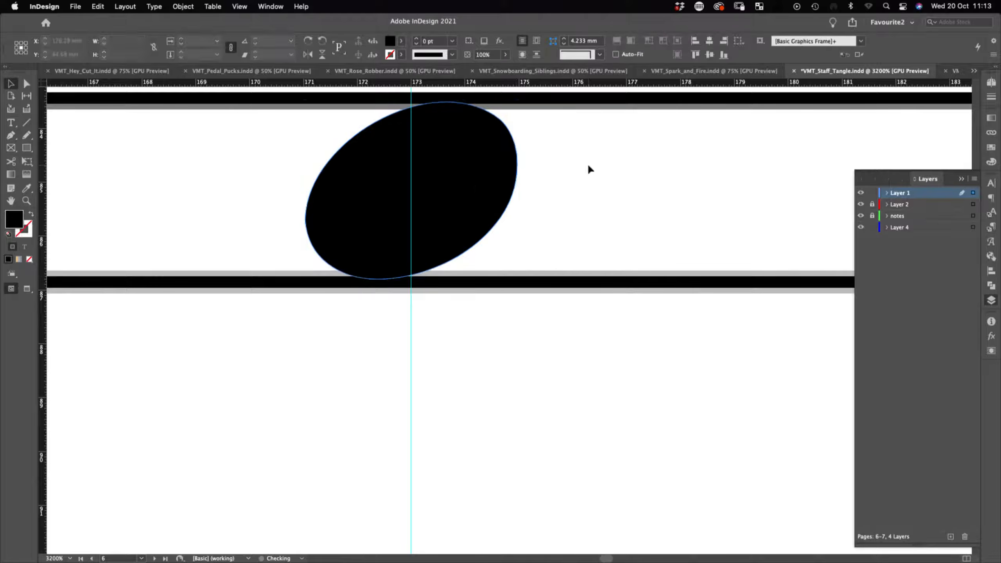
pyautogui.press('p')
pyautogui.press('w')
pyautogui.press('super+minus')
pyautogui.press('super+minus')
pyautogui.press('super+minus')
pyautogui.press('super+minus')
pyautogui.press('super+minus')
pyautogui.press('super+minus')
pyautogui.press('super+minus')
pyautogui.press('super+minus')
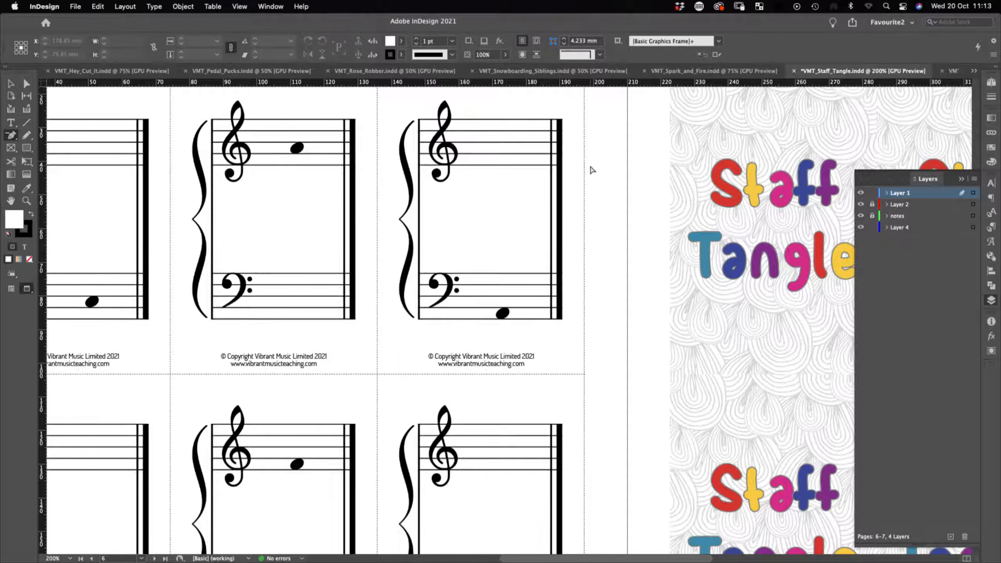
# Step: Nudge the top-left card's bass notehead slightly down to centre it between its staff lines
pyautogui.scroll(-5, 592, 170)
pyautogui.press('v')
pyautogui.moveTo(331, 119); pyautogui.dragTo(525, 354)
pyautogui.scroll(6, 277, 280)
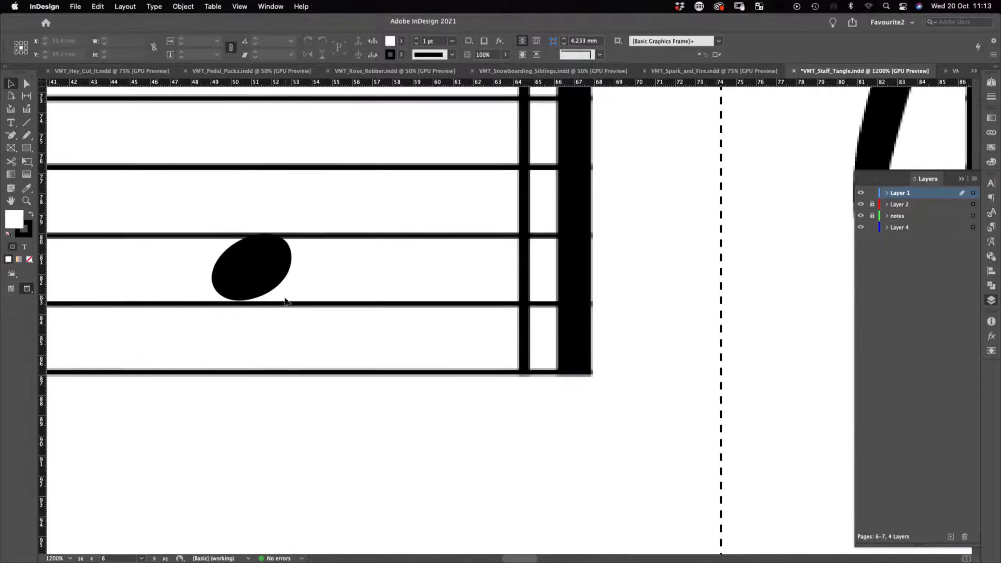
pyautogui.click(284, 293)
pyautogui.click(372, 342)
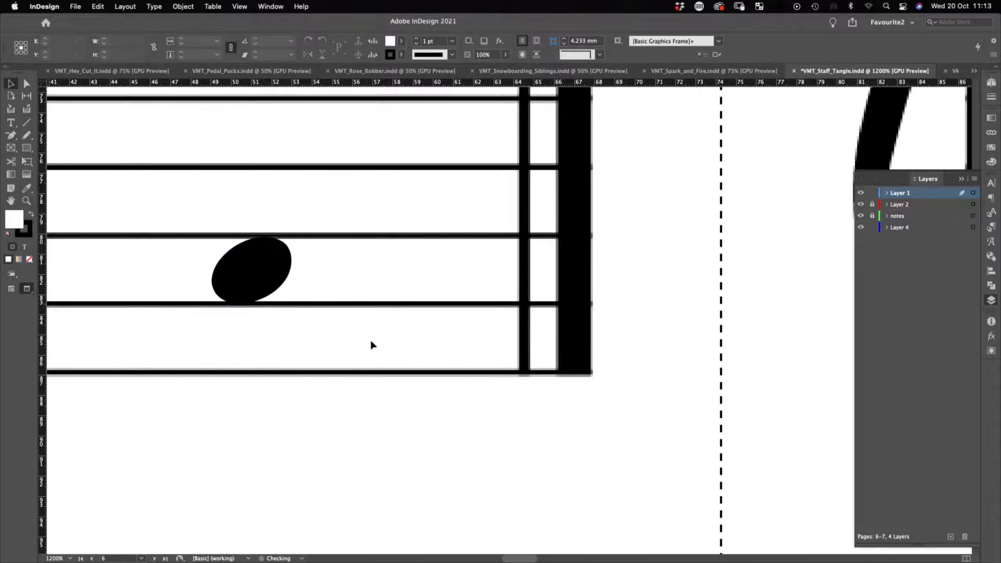
# Step: Check the noteheads placed on the top and middle rows of cards
pyautogui.scroll(-3, 372, 342)
pyautogui.moveTo(683, 437); pyautogui.dragTo(270, 459)
pyautogui.moveTo(322, 97); pyautogui.dragTo(365, 309)
pyautogui.scroll(-2, 382, 290)
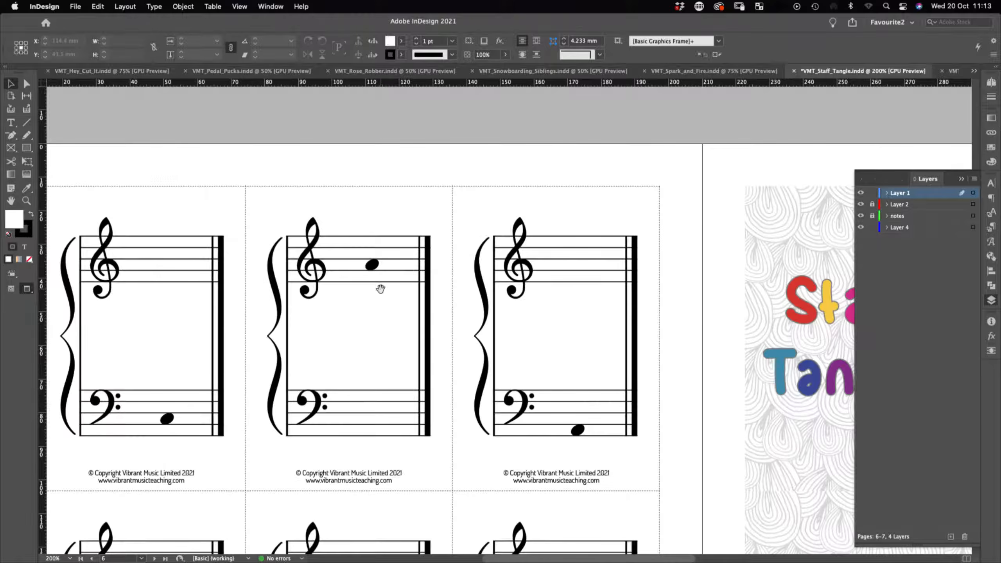
pyautogui.scroll(-8, 381, 288)
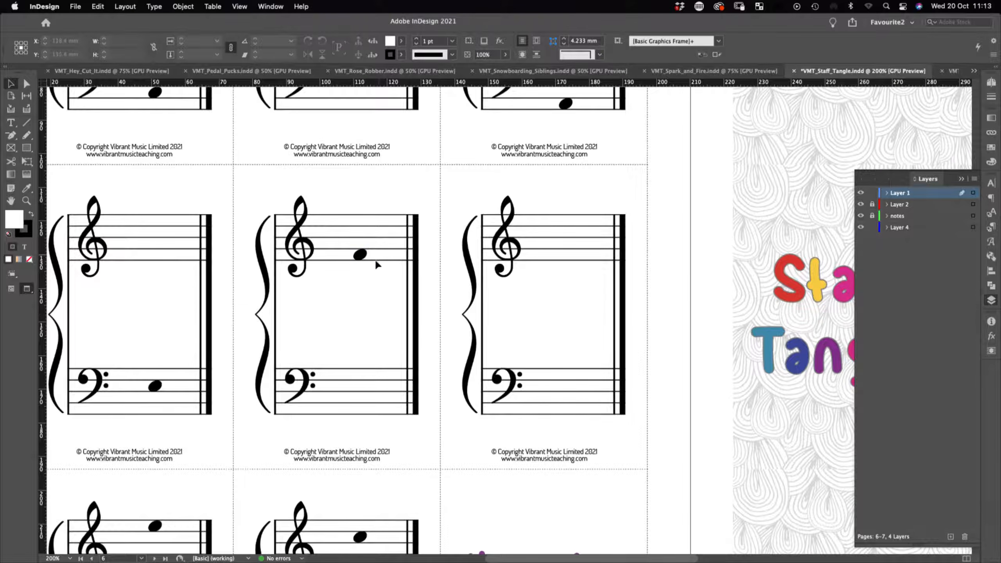
# Step: Try a slight move of the centre card's notehead within the lowest treble space and undo it
pyautogui.scroll(3, 365, 258)
pyautogui.scroll(-1, 363, 254)
pyautogui.moveTo(362, 254); pyautogui.dragTo(363, 252)
pyautogui.press('super+z')
pyautogui.click(385, 221)
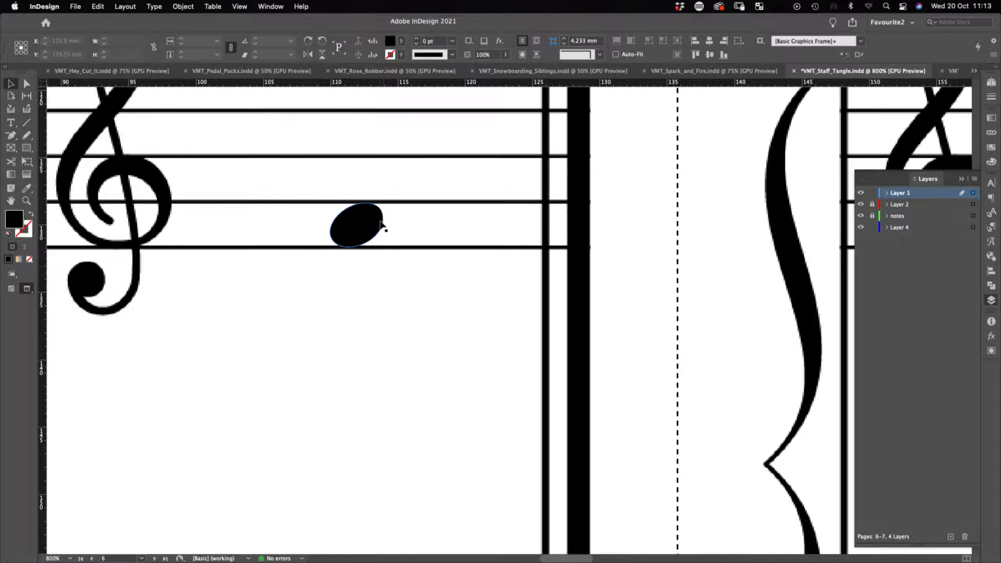
pyautogui.scroll(-3, 381, 223)
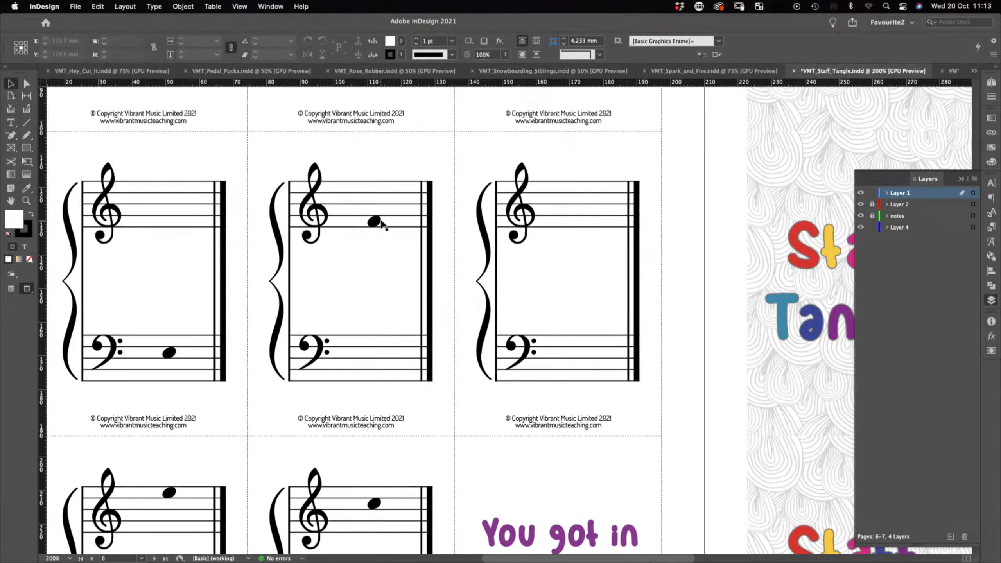
# Step: Copy the top-right card's bass notehead into the top bass space of the middle-right card
pyautogui.press('super+minus')
pyautogui.moveTo(605, 278); pyautogui.dragTo(487, 354)
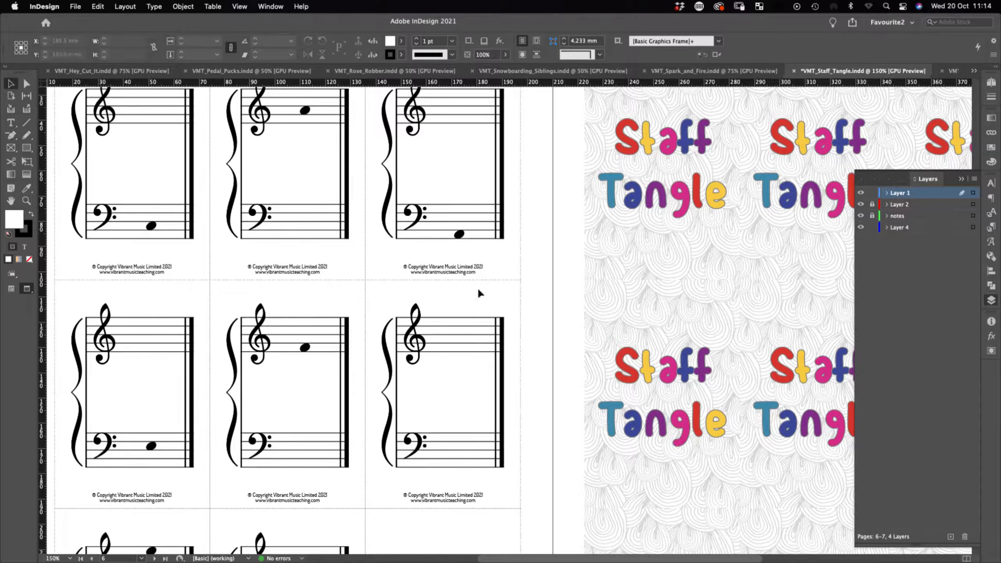
pyautogui.moveTo(461, 236); pyautogui.dragTo(472, 438)
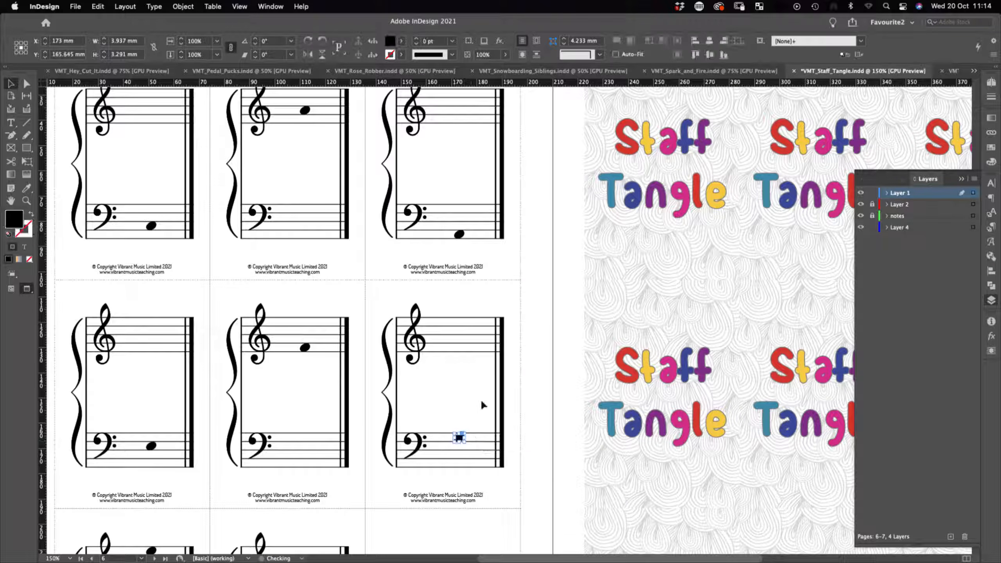
pyautogui.click(480, 399)
# Step: Nudge the middle-right card's bass notehead slightly to centre it between the two highest bass lines
pyautogui.scroll(2, 466, 445)
pyautogui.scroll(5, 467, 449)
pyautogui.click(457, 450)
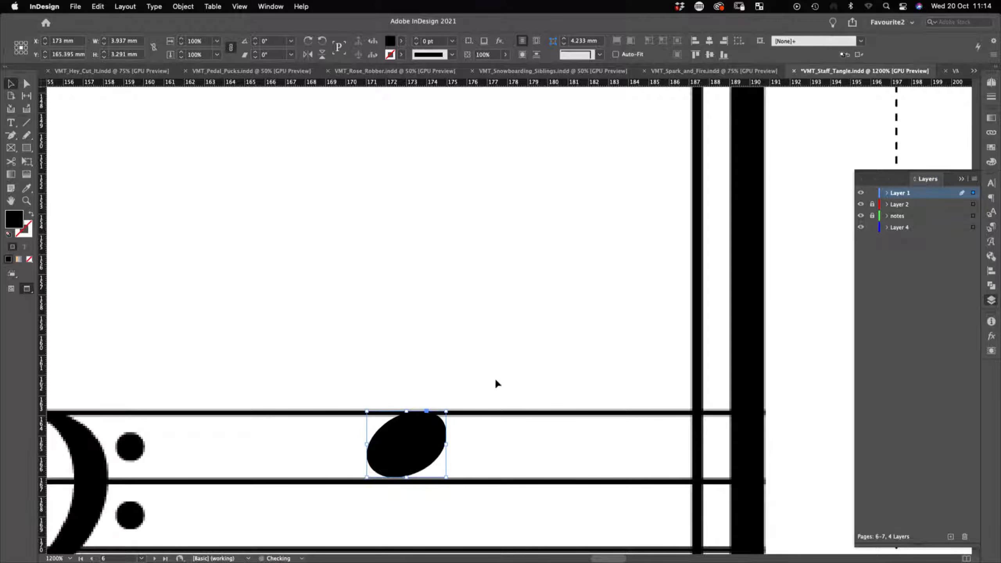
pyautogui.moveTo(412, 454); pyautogui.dragTo(413, 452)
pyautogui.click(474, 353)
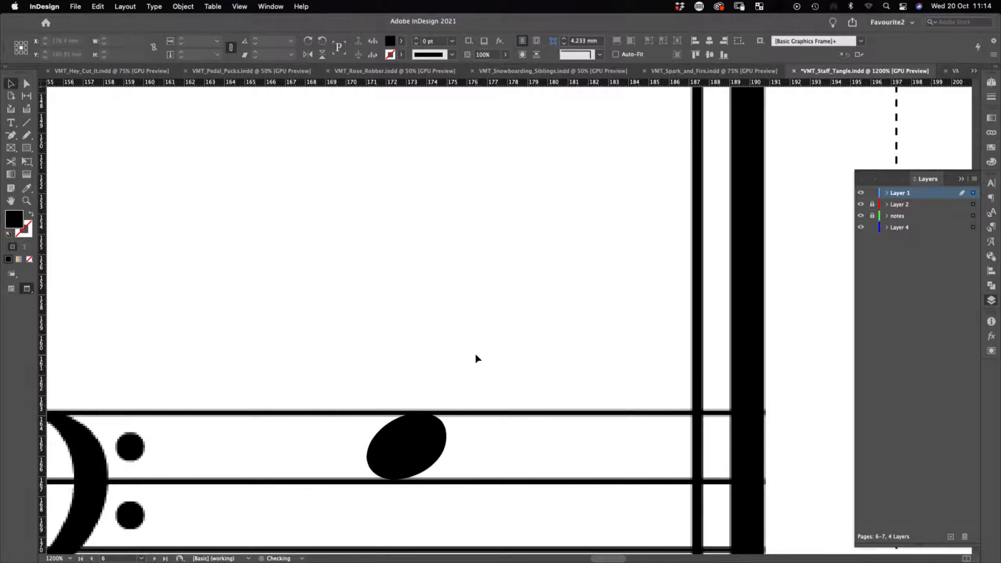
pyautogui.scroll(-5, 474, 352)
pyautogui.scroll(-4, 474, 352)
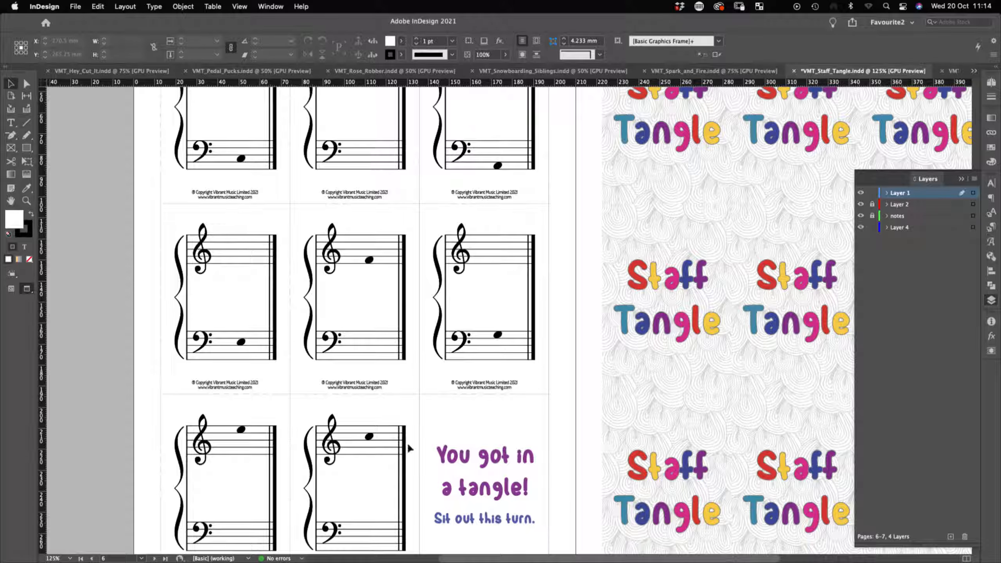
# Step: Fine-tune the bottom-middle card's notehead so it sits centred in the third treble space
pyautogui.scroll(7, 377, 450)
pyautogui.click(372, 438)
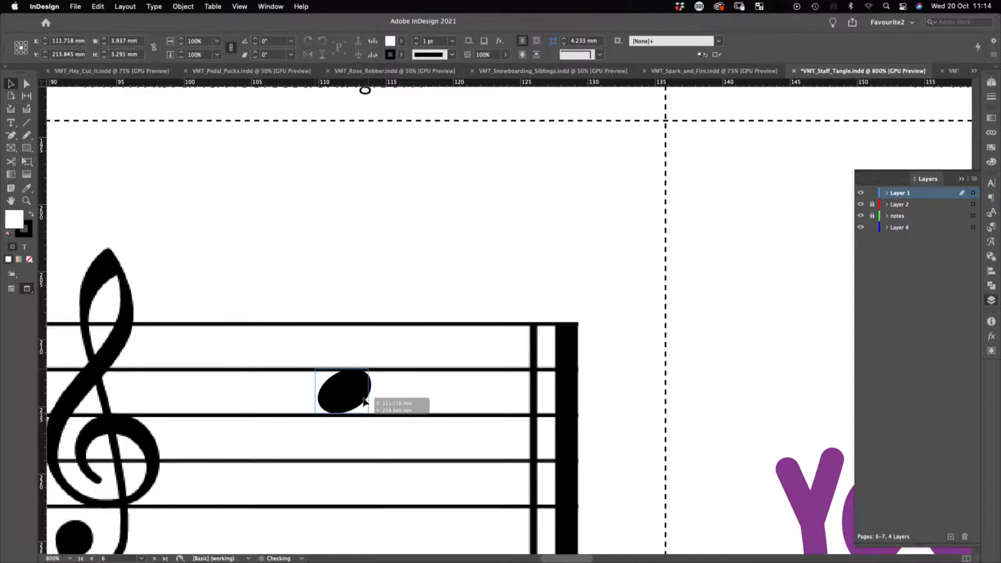
pyautogui.moveTo(364, 398); pyautogui.dragTo(367, 400)
pyautogui.click(418, 400)
pyautogui.scroll(5, 361, 388)
pyautogui.moveTo(358, 388); pyautogui.dragTo(358, 380)
pyautogui.click(500, 372)
pyautogui.scroll(-2, 509, 375)
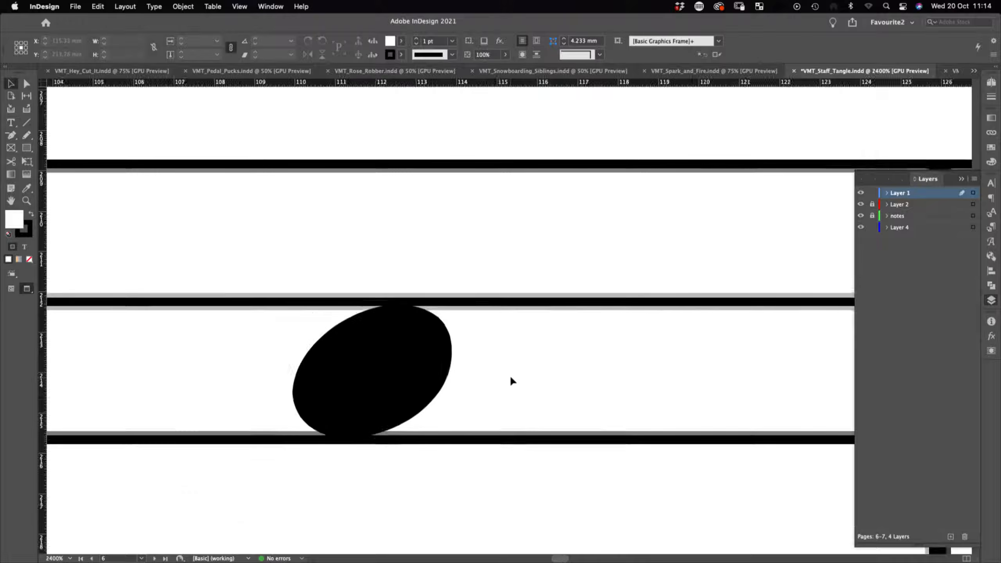
pyautogui.scroll(-10, 501, 350)
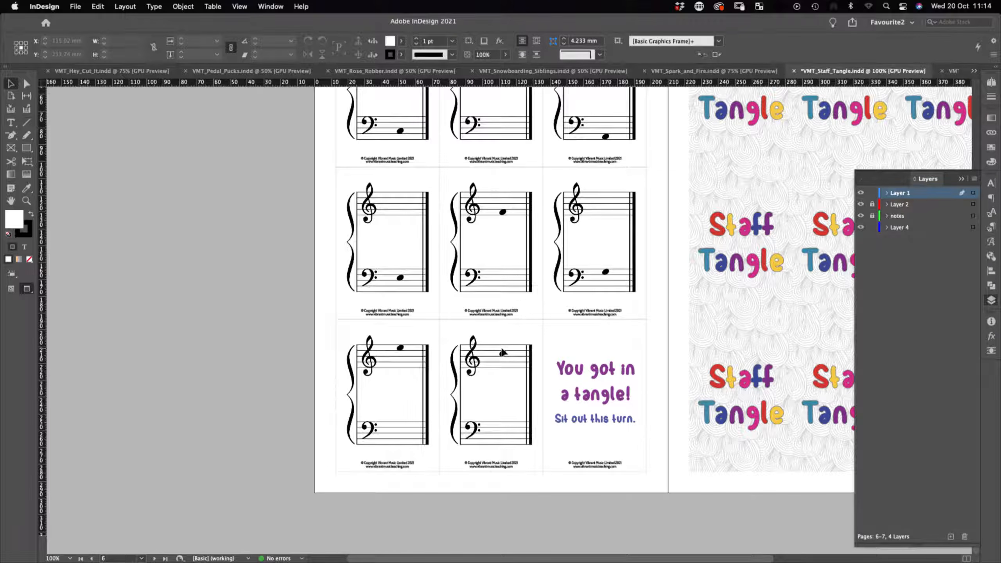
# Step: Duplicate the finished card spread on pages 6–7, adding the copy at the end of the document
pyautogui.scroll(6, 516, 286)
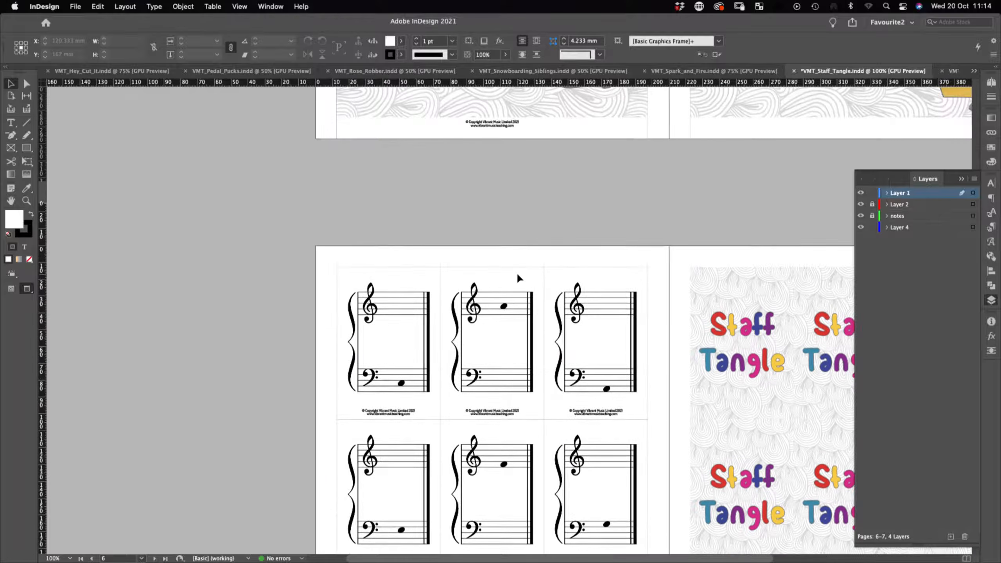
pyautogui.scroll(-6, 517, 274)
pyautogui.scroll(1, 519, 278)
pyautogui.click(991, 82)
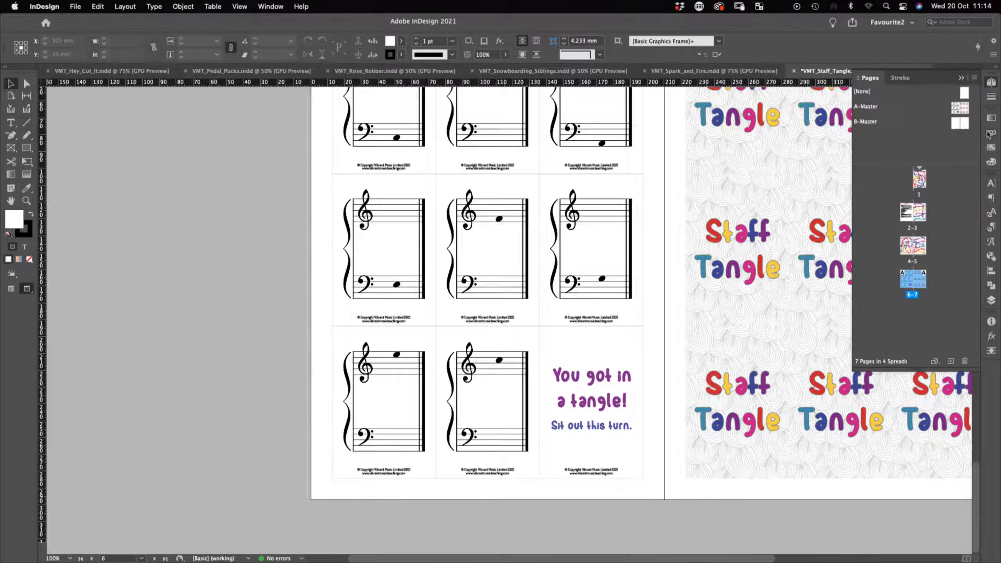
pyautogui.moveTo(943, 397); pyautogui.dragTo(947, 362)
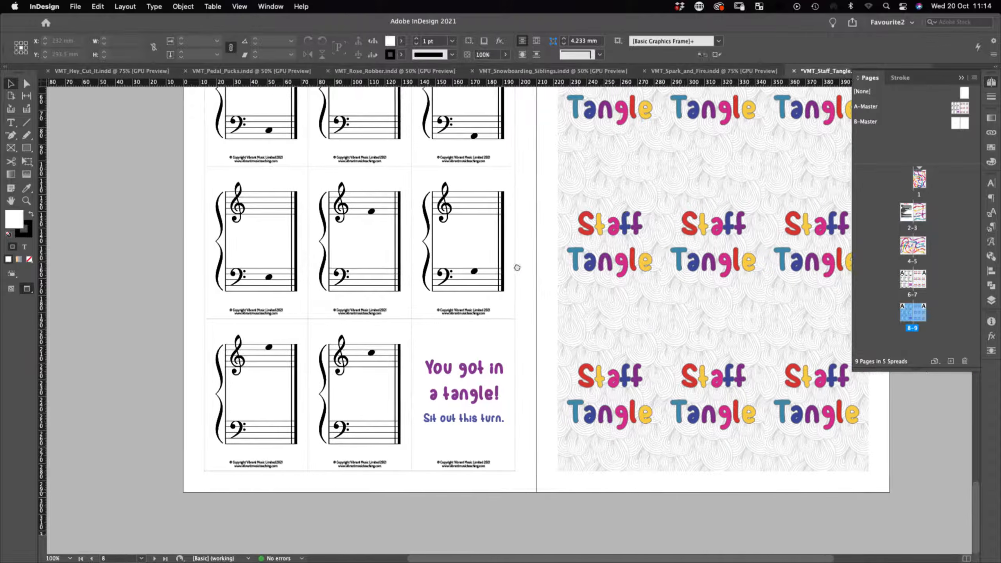
# Step: Select all eight noteheads together on the card fronts of page 8
pyautogui.moveTo(460, 190); pyautogui.dragTo(451, 359)
pyautogui.moveTo(355, 91); pyautogui.dragTo(383, 350)
pyautogui.moveTo(403, 91); pyautogui.dragTo(336, 120)
pyautogui.scroll(-10, 336, 120)
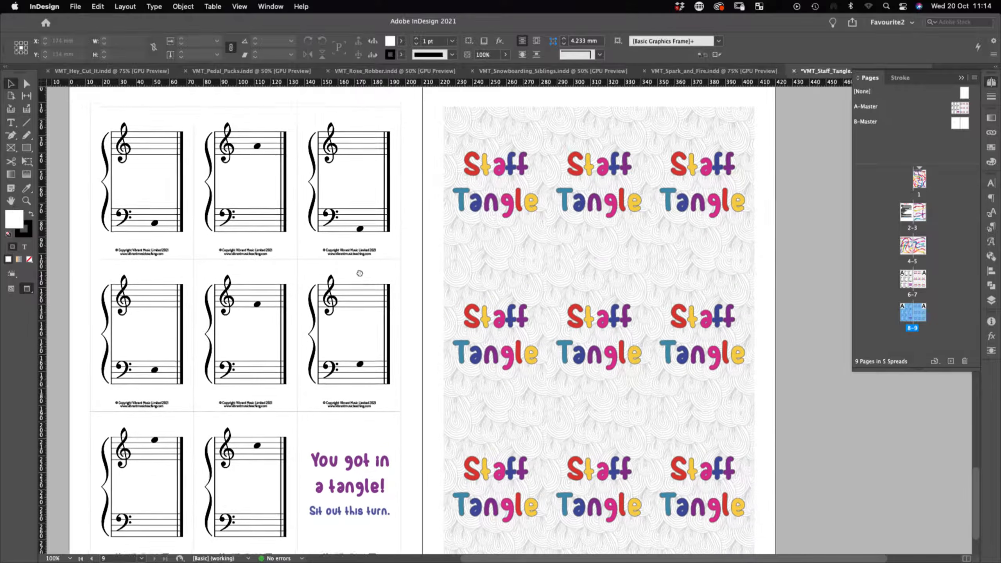
pyautogui.moveTo(365, 287); pyautogui.dragTo(372, 301)
pyautogui.moveTo(405, 535); pyautogui.dragTo(87, 107)
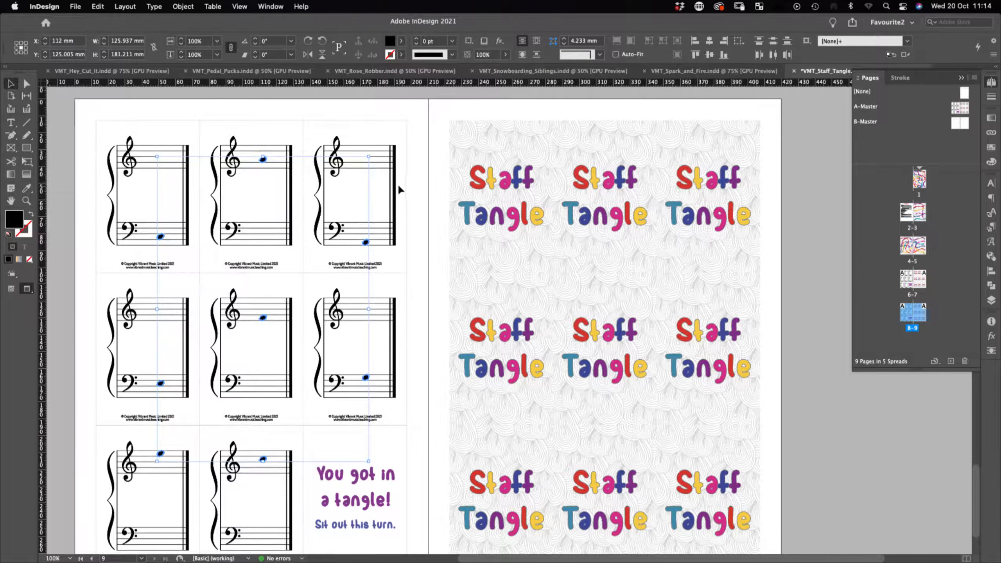
pyautogui.scroll(5, 273, 152)
pyautogui.scroll(-5, 273, 155)
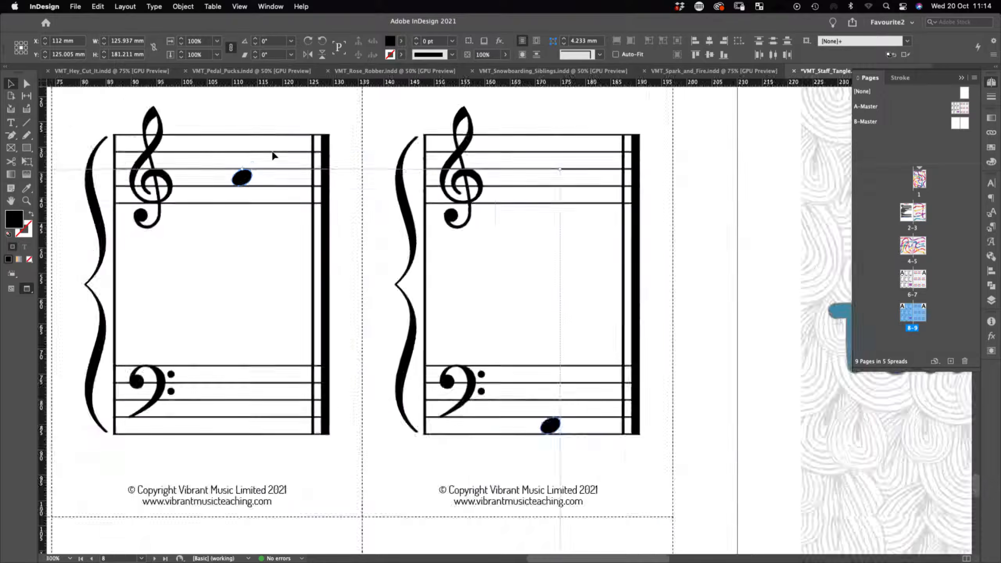
pyautogui.scroll(-5, 428, 307)
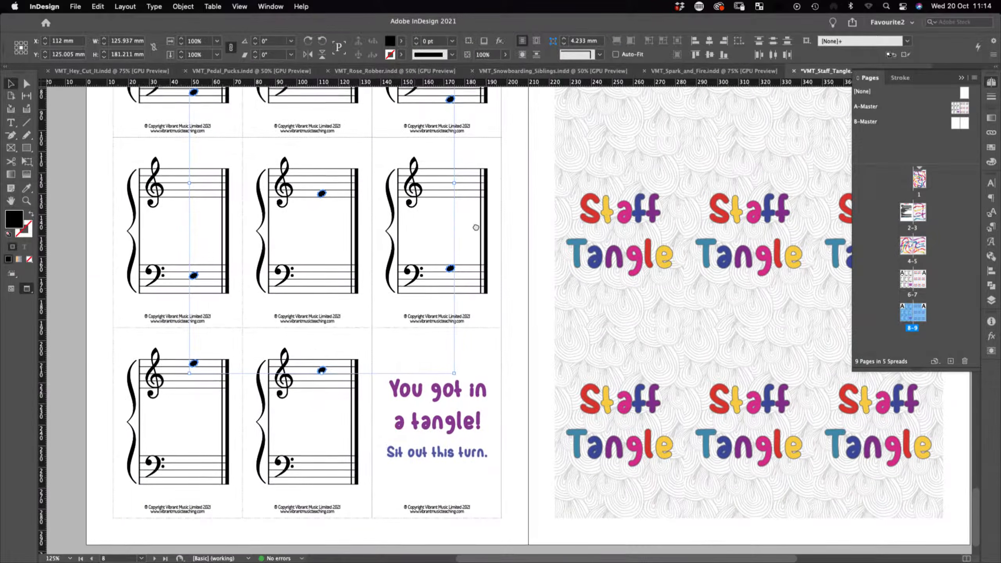
pyautogui.scroll(4, 339, 374)
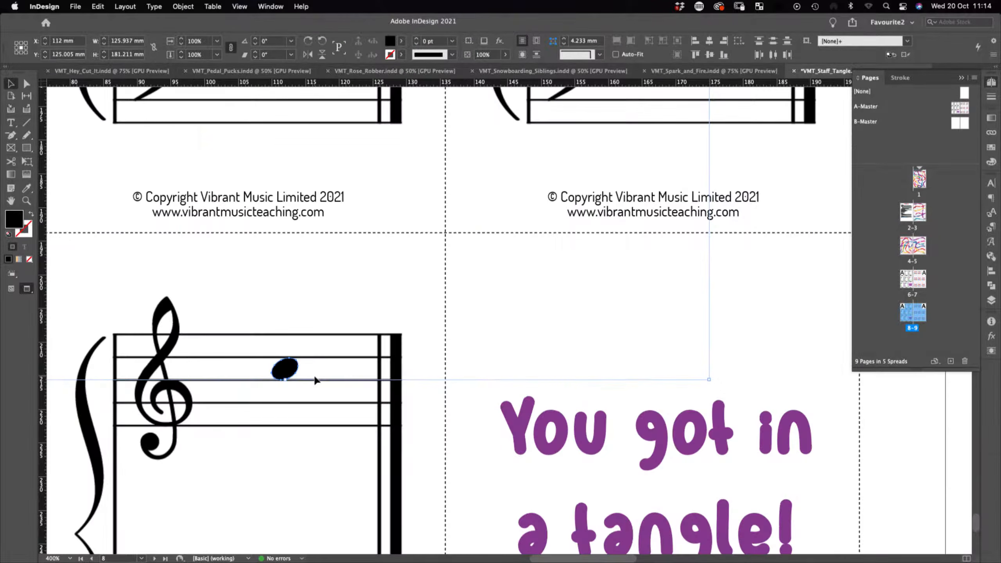
# Step: Move the selected page 8 noteheads down together by 2 mm, to Y 127.005 mm
pyautogui.moveTo(520, 188); pyautogui.dragTo(275, 436)
pyautogui.moveTo(403, 301); pyautogui.dragTo(402, 359)
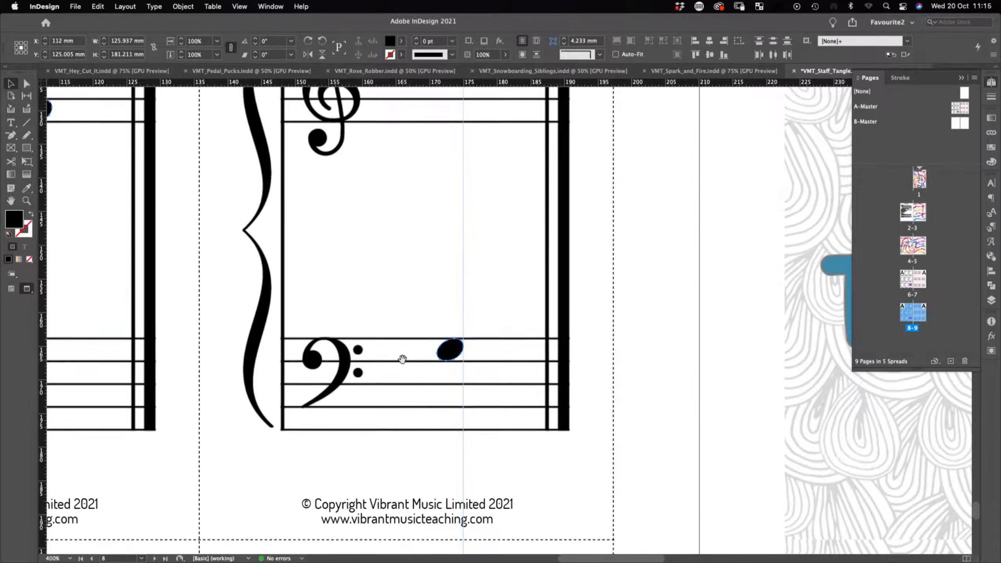
pyautogui.press('Down')
pyautogui.press('Down')
pyautogui.press('Down')
pyautogui.press('Down')
pyautogui.press('Down')
pyautogui.press('Down')
pyautogui.press('Down')
pyautogui.press('Down')
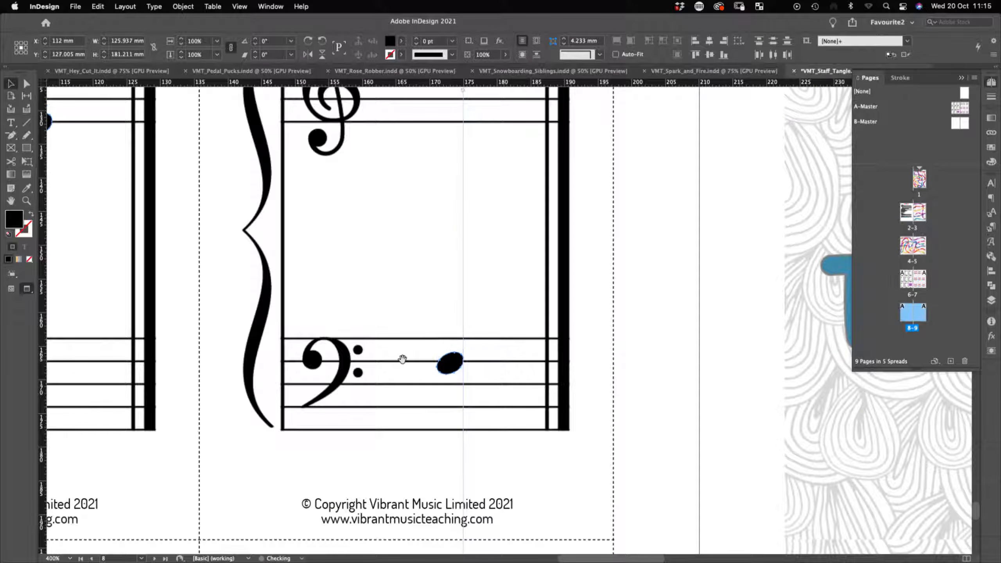
# Step: Nudge the selected noteheads back up to Y 126.755 mm so they sit centred on staff lines
pyautogui.scroll(10, 353, 313)
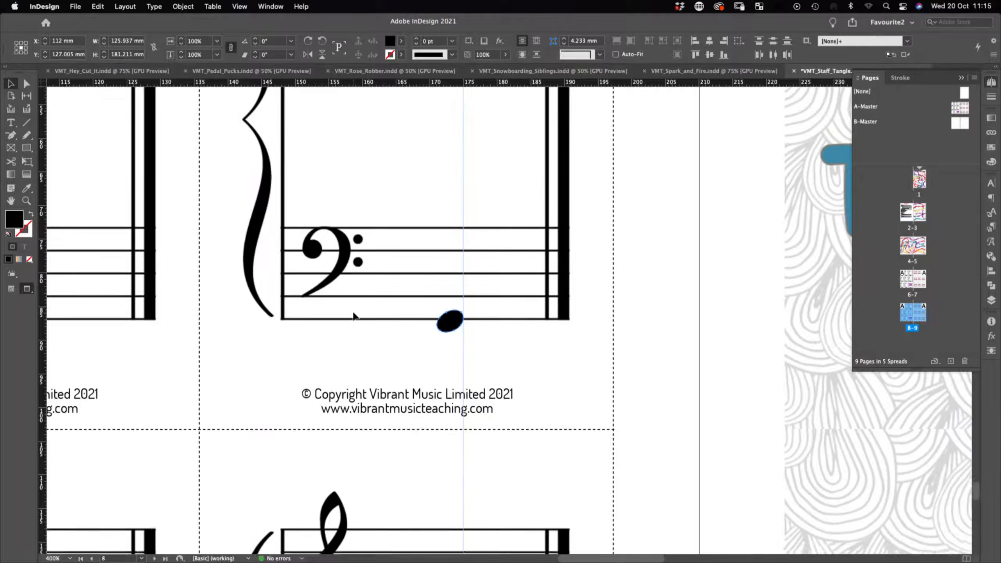
pyautogui.hscroll(-10, 366, 344)
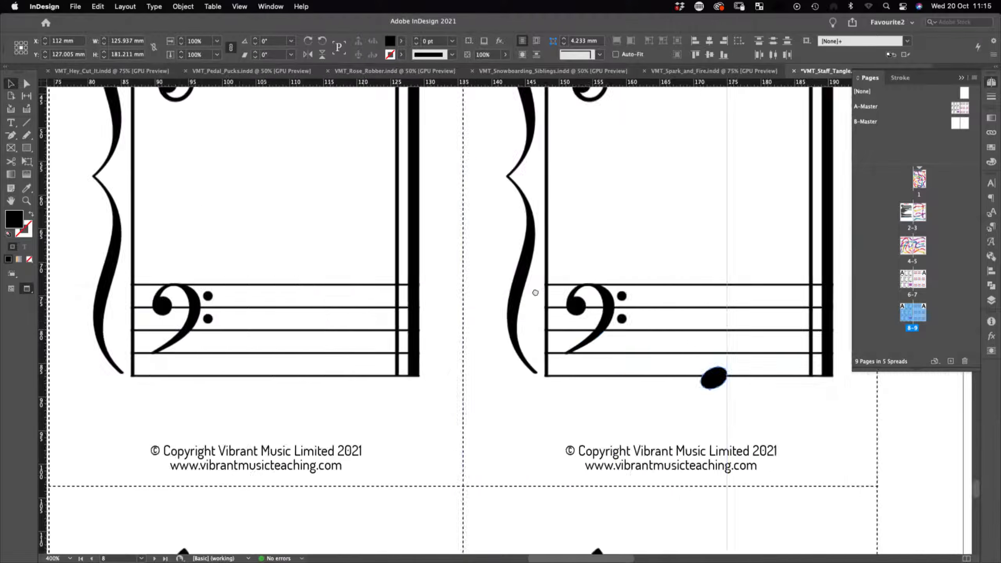
pyautogui.scroll(5, 265, 373)
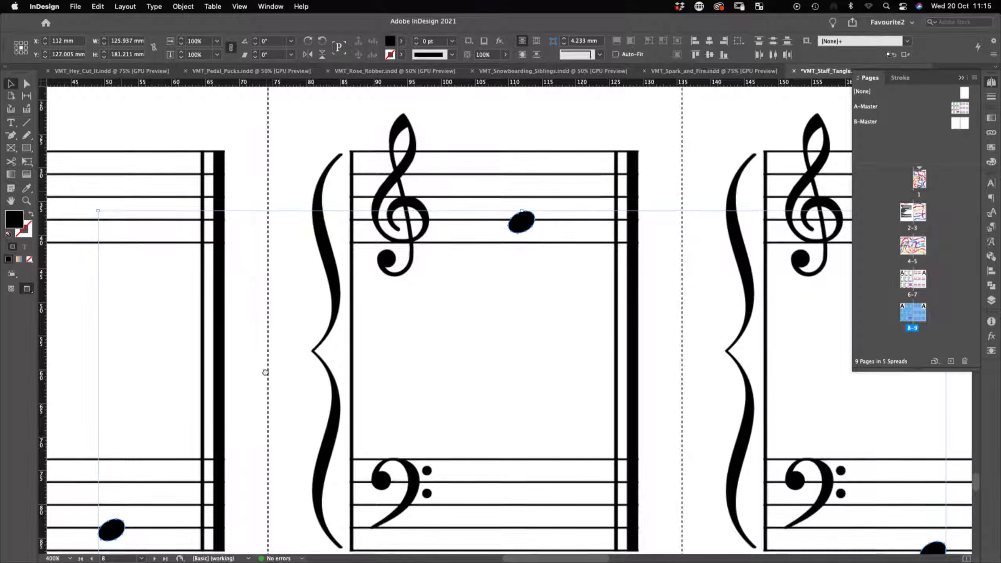
pyautogui.press('Up')
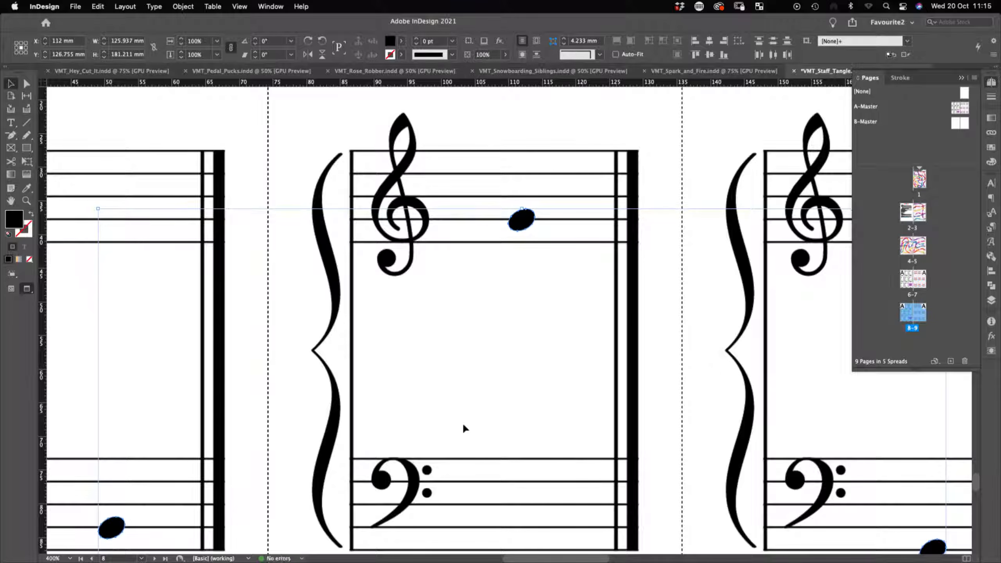
# Step: Check the shifted noteheads on the middle and bottom rows of page 8 against their staff lines
pyautogui.scroll(-10, 451, 331)
pyautogui.hscroll(-1, 420, 394)
pyautogui.scroll(-15, 454, 457)
pyautogui.hscroll(-2, 457, 354)
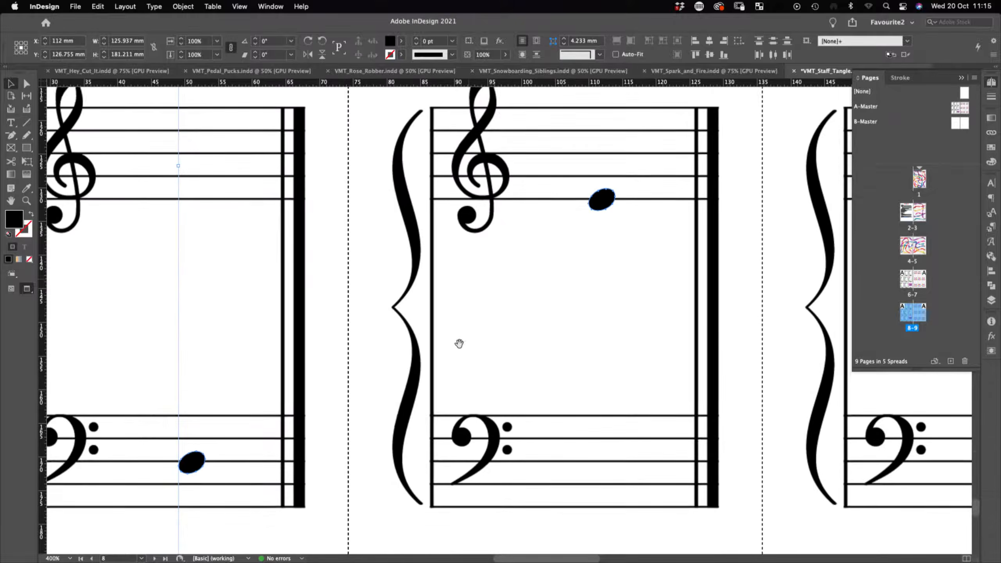
pyautogui.scroll(-10, 455, 353)
pyautogui.hscroll(4, 453, 378)
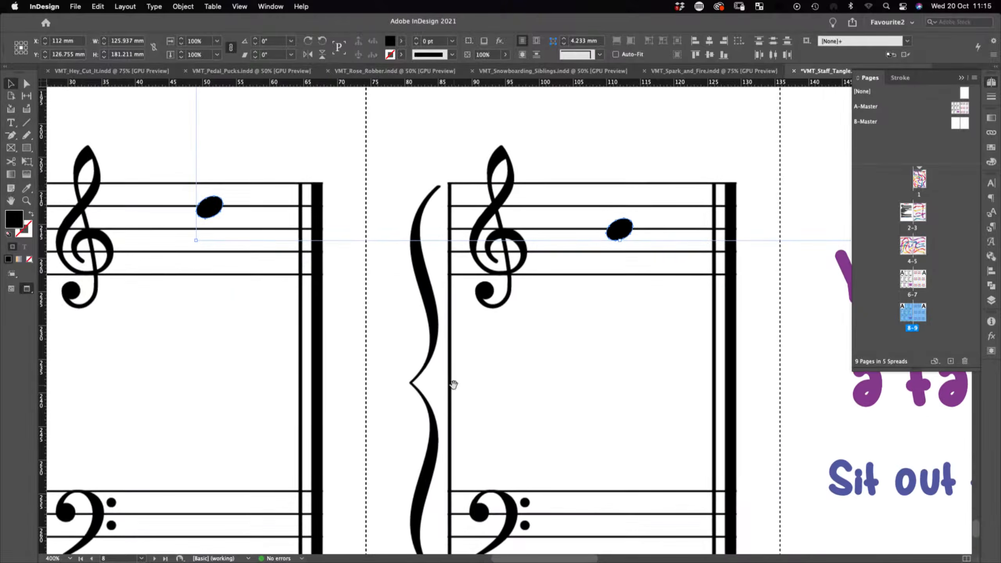
pyautogui.scroll(-3, 309, 299)
pyautogui.hscroll(-1, 309, 300)
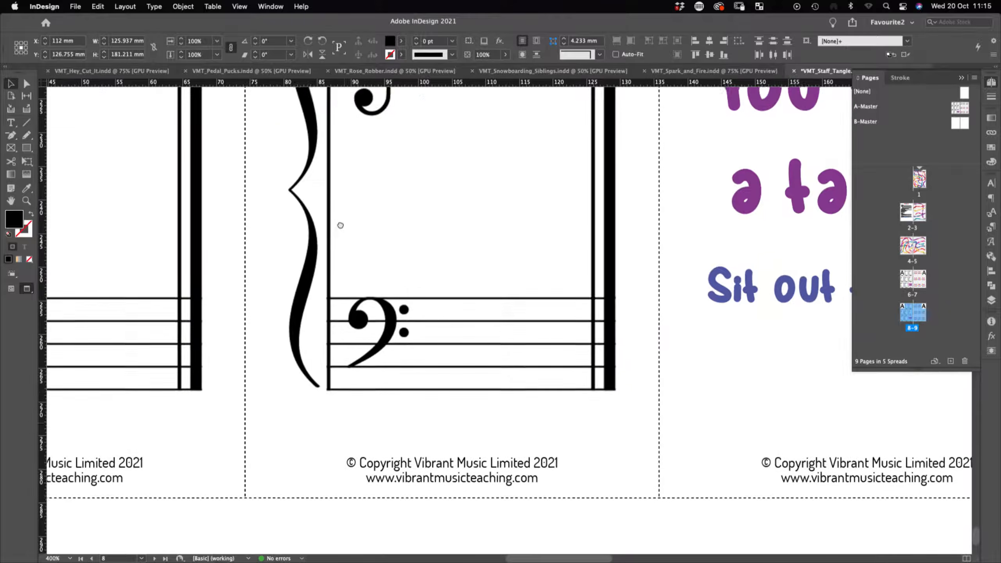
# Step: Deselect the noteheads and save the document
pyautogui.click(672, 399)
pyautogui.hscroll(1, 670, 398)
pyautogui.press('super+minus')
pyautogui.press('super+minus')
pyautogui.press('super+minus')
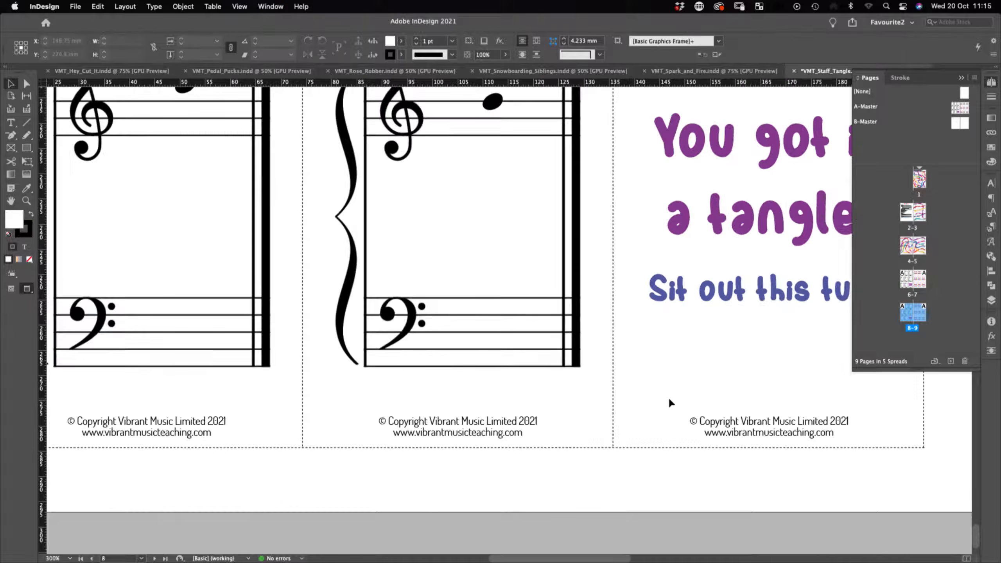
pyautogui.press('super+s')
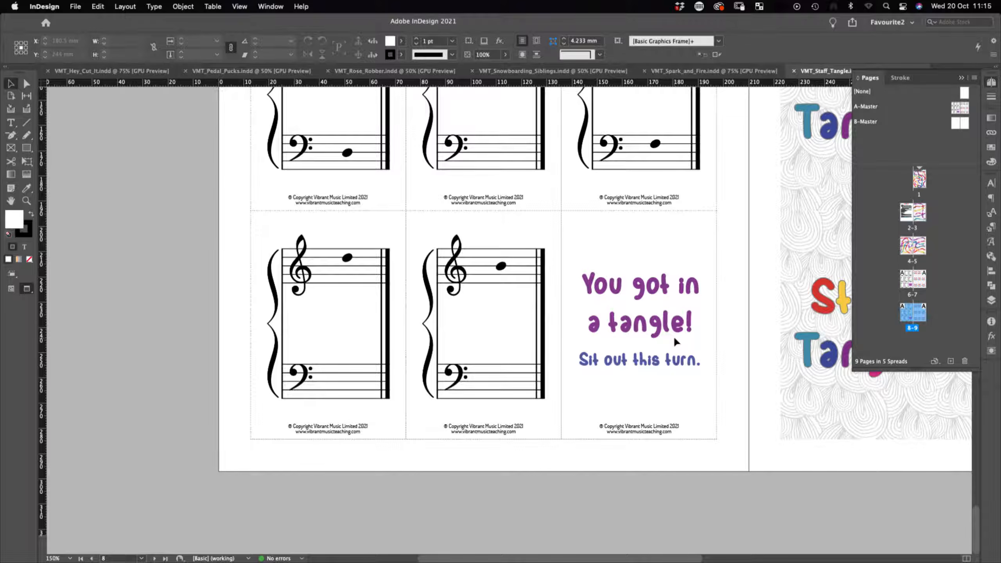
# Step: Duplicate the card spread on pages 8–9, adding the copy as pages 10–11
pyautogui.scroll(6, 673, 335)
pyautogui.scroll(-20, 632, 316)
pyautogui.moveTo(953, 350); pyautogui.dragTo(950, 362)
pyautogui.hscroll(5, 556, 393)
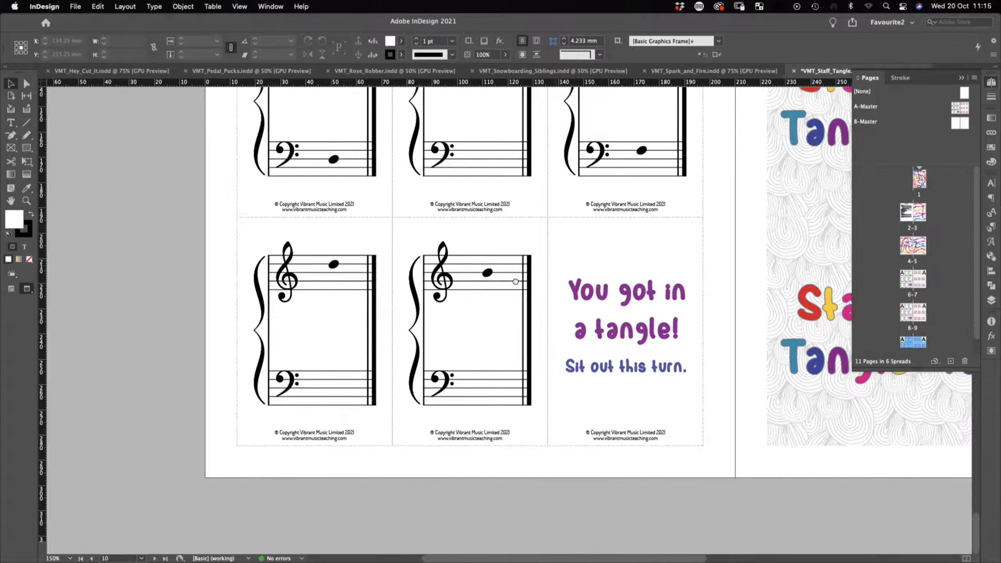
# Step: Compare the notehead positions on the card fronts of pages 10 and 8
pyautogui.scroll(6, 419, 213)
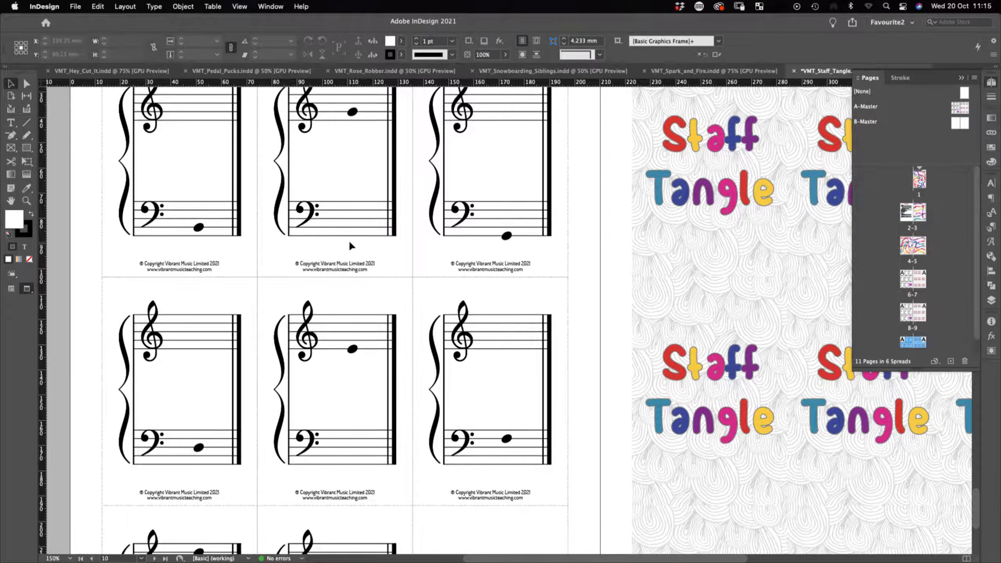
pyautogui.scroll(2, 448, 239)
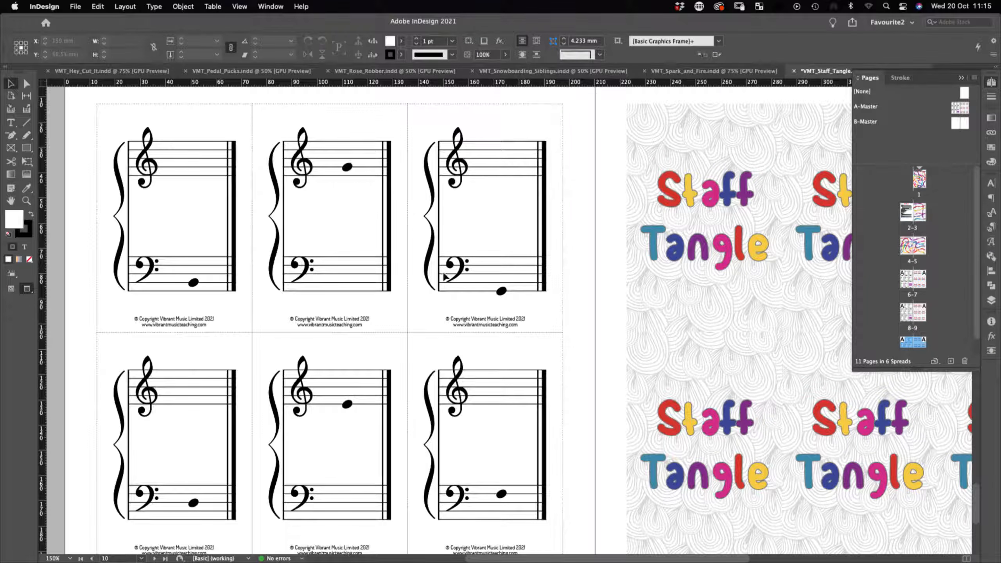
pyautogui.scroll(10, 461, 367)
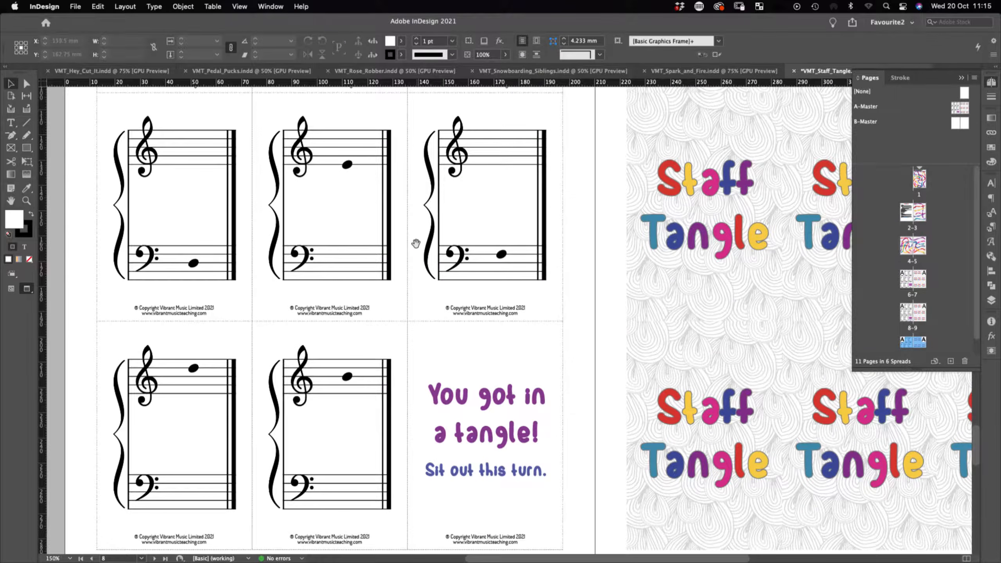
pyautogui.moveTo(415, 243); pyautogui.dragTo(391, 480)
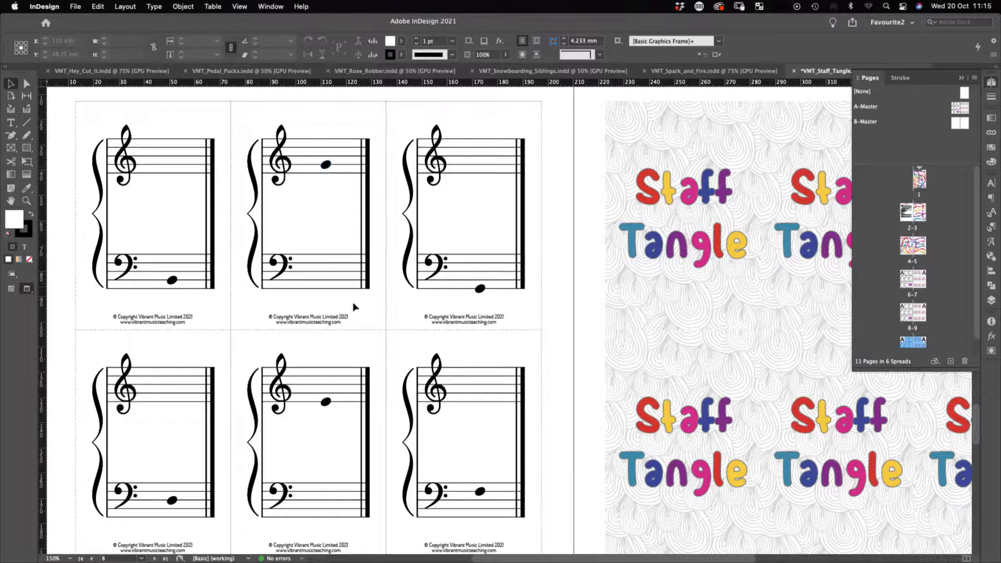
pyautogui.moveTo(347, 454)
pyautogui.mouseDown()
pyautogui.moveTo(372, 263)
pyautogui.moveTo(361, 228)
pyautogui.mouseUp()
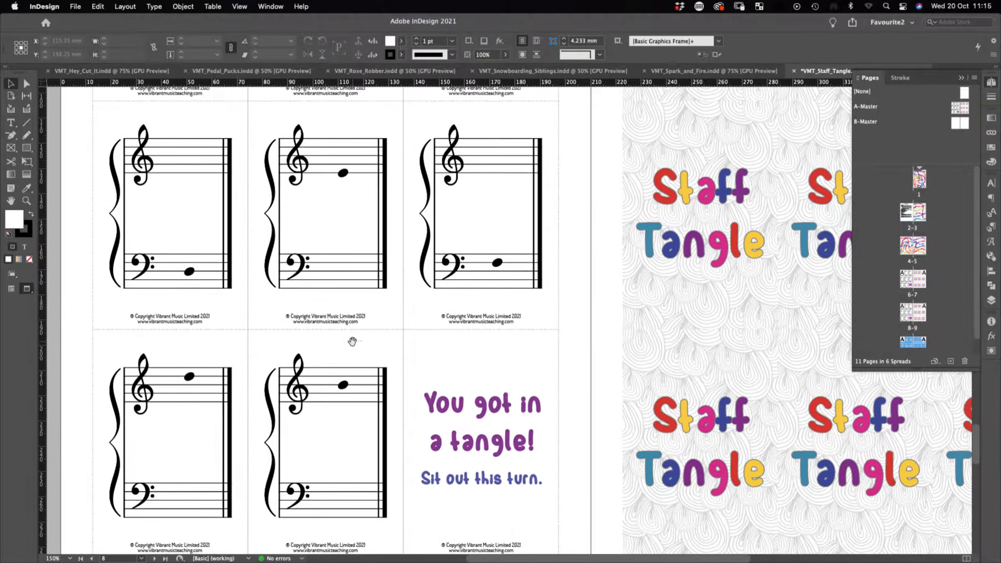
# Step: Move the notehead on page 10's top-row first card from the bass staff up onto the treble staff's top line
pyautogui.moveTo(351, 341); pyautogui.dragTo(356, 318)
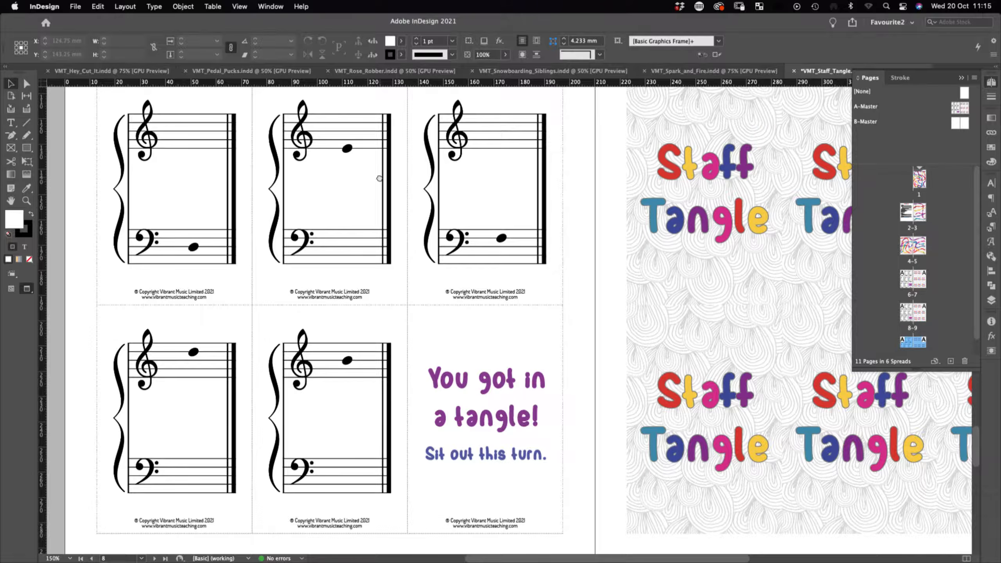
pyautogui.moveTo(380, 179); pyautogui.dragTo(366, 475)
pyautogui.scroll(-10, 366, 475)
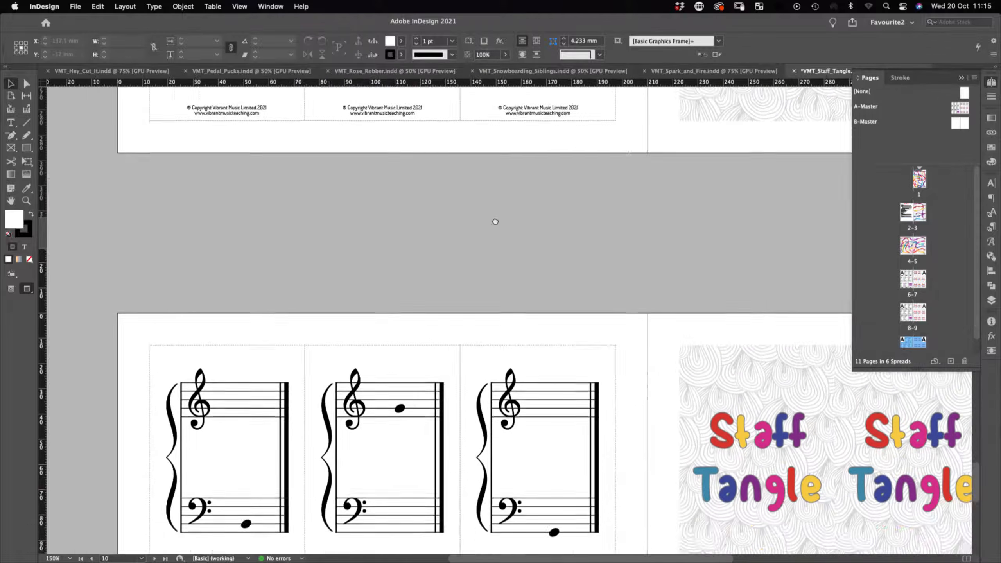
pyautogui.scroll(-3, 495, 221)
pyautogui.moveTo(290, 421); pyautogui.dragTo(290, 281)
pyautogui.scroll(5, 291, 279)
pyautogui.scroll(1, 292, 279)
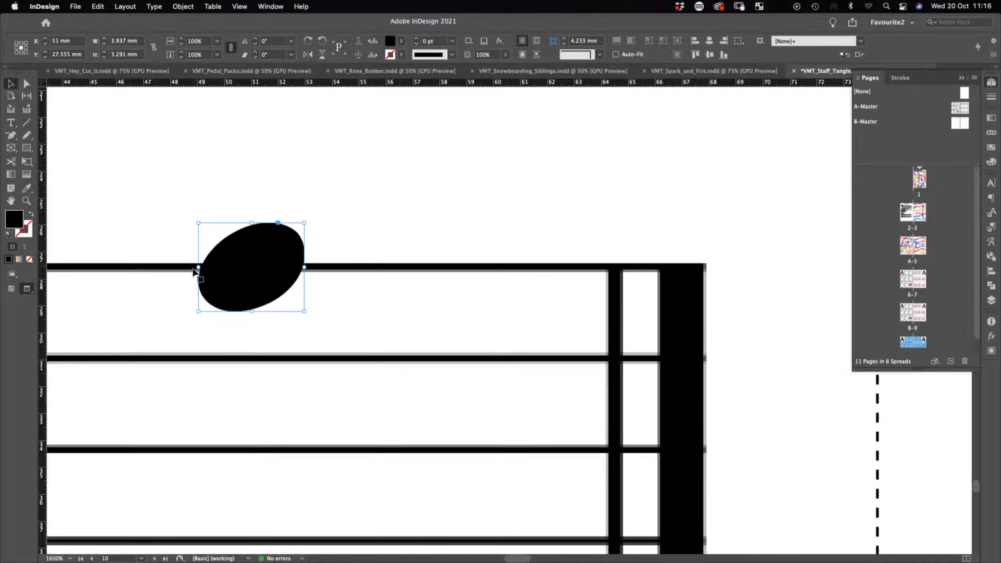
pyautogui.scroll(-6, 341, 273)
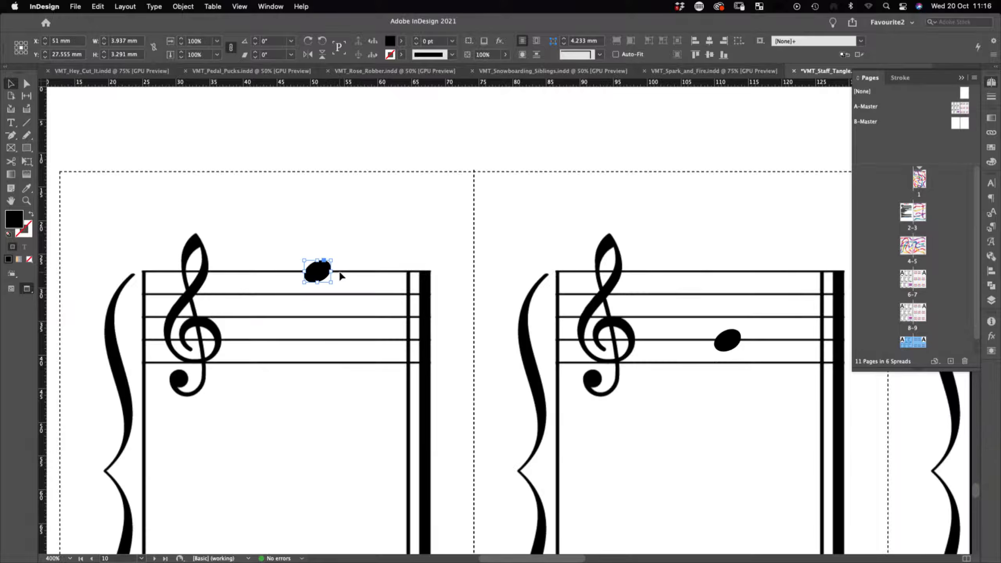
# Step: Compare the top-row noteheads on page 10 with the card fronts on page 8
pyautogui.moveTo(509, 140); pyautogui.dragTo(406, 414)
pyautogui.moveTo(356, 136); pyautogui.dragTo(341, 408)
pyautogui.press('super+minus')
pyautogui.press('super+minus')
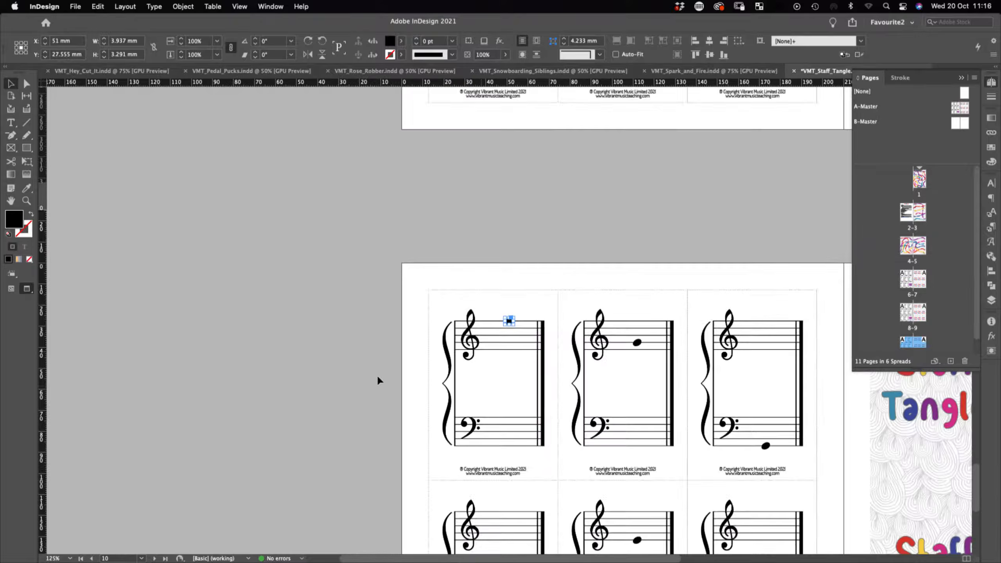
pyautogui.moveTo(610, 105); pyautogui.dragTo(421, 271)
pyautogui.moveTo(422, 193); pyautogui.dragTo(401, 334)
pyautogui.moveTo(394, 238); pyautogui.dragTo(293, 483)
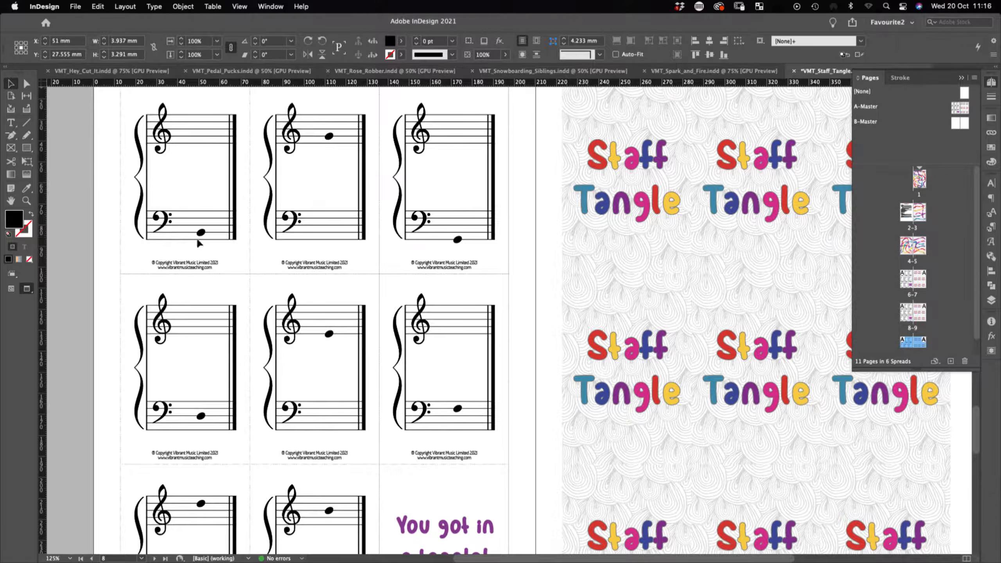
pyautogui.moveTo(433, 457); pyautogui.dragTo(405, 188)
pyautogui.moveTo(402, 482); pyautogui.dragTo(380, 291)
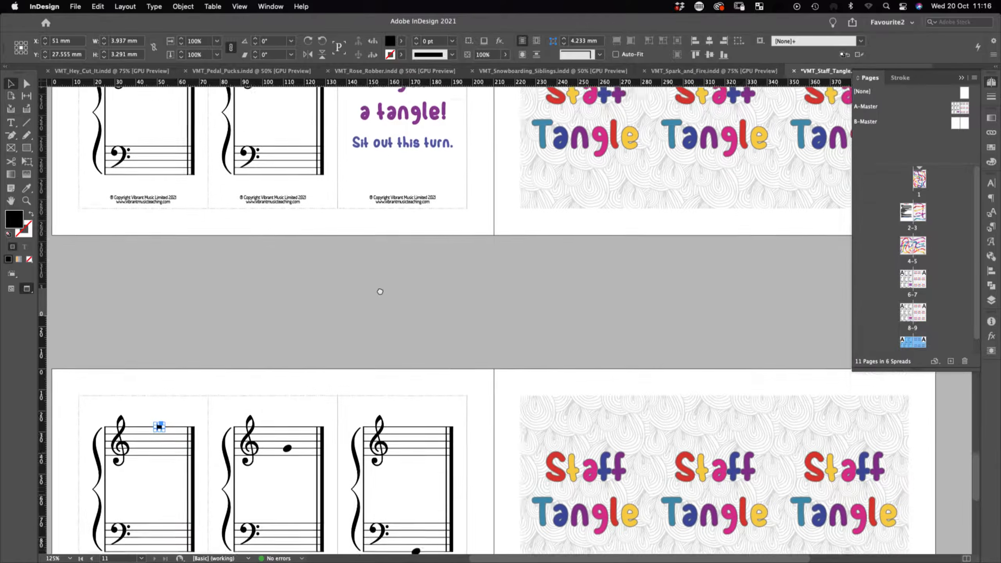
pyautogui.scroll(-5, 380, 291)
# Step: Move the notehead on page 10's top-row second card down onto the bass staff's top line, then deselect it
pyautogui.scroll(6, 274, 329)
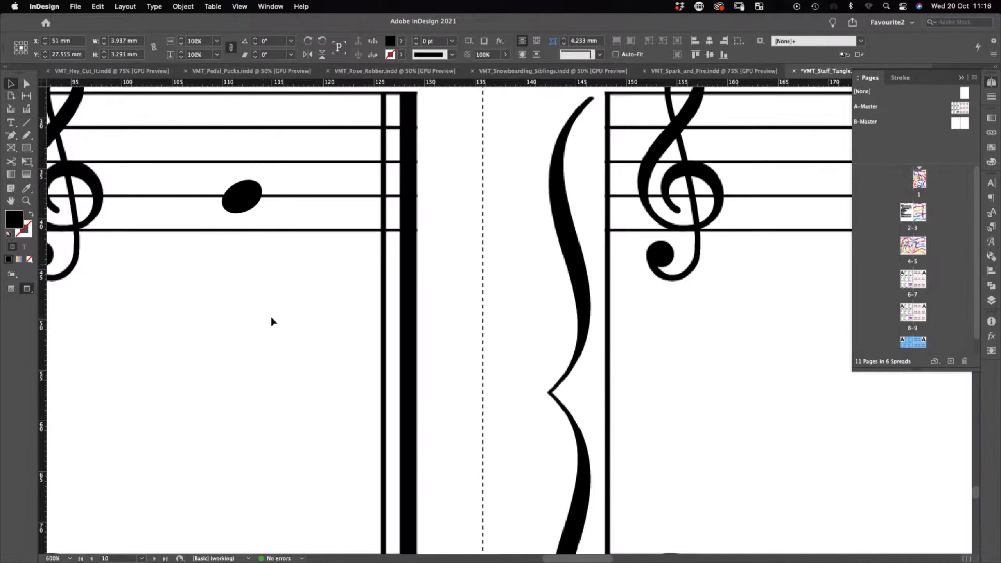
pyautogui.moveTo(250, 206); pyautogui.dragTo(264, 475)
pyautogui.moveTo(299, 469); pyautogui.dragTo(298, 315)
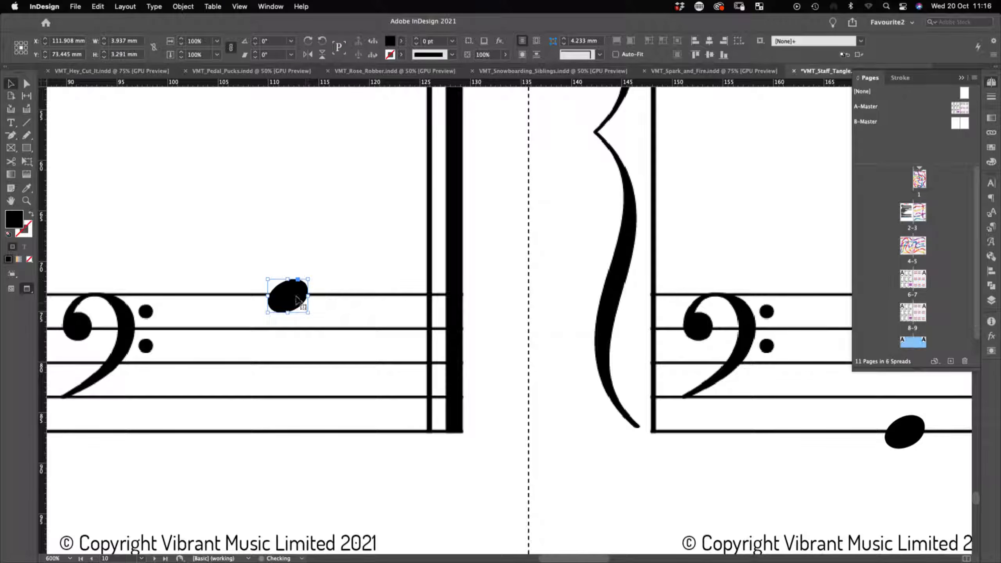
pyautogui.press('Up')
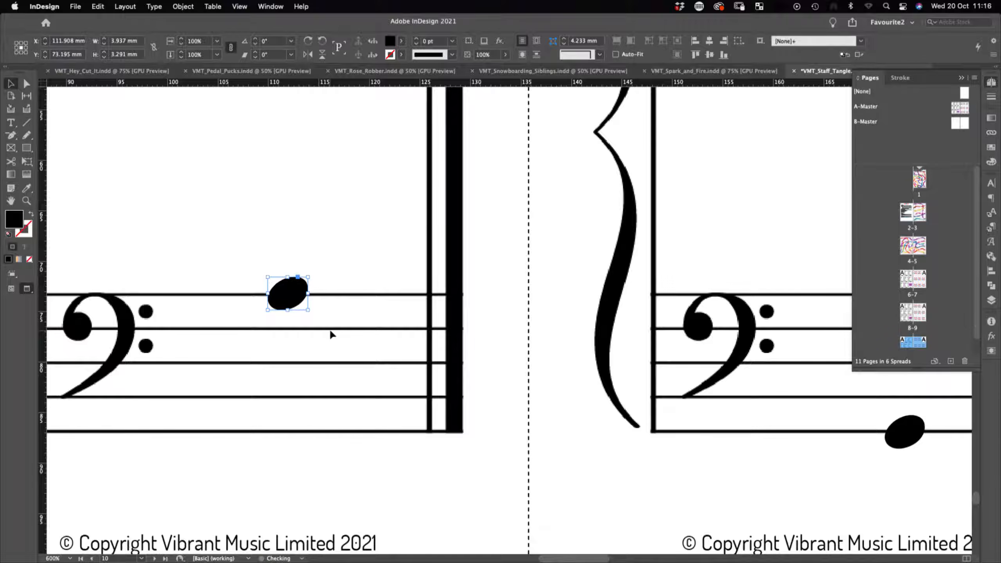
pyautogui.click(330, 330)
pyautogui.click(303, 299)
pyautogui.press('Down')
pyautogui.click(332, 314)
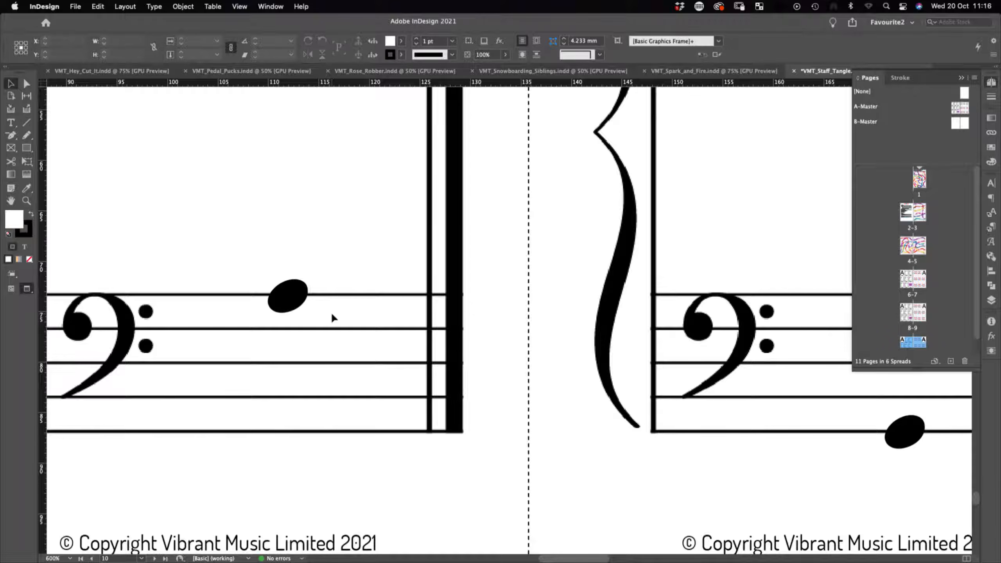
# Step: Move the notehead on page 10's top-row third card up to the second space from the bottom of the bass staff
pyautogui.press('super+minus')
pyautogui.press('super+minus')
pyautogui.press('super+minus')
pyautogui.press('super+minus')
pyautogui.moveTo(555, 380); pyautogui.dragTo(423, 147)
pyautogui.moveTo(473, 187); pyautogui.dragTo(394, 234)
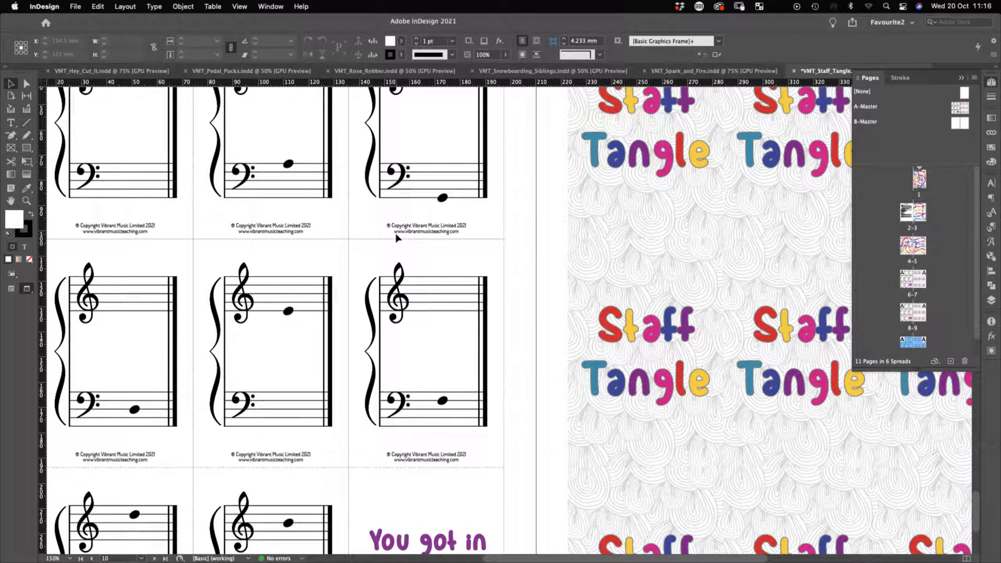
pyautogui.hscroll(3, 395, 232)
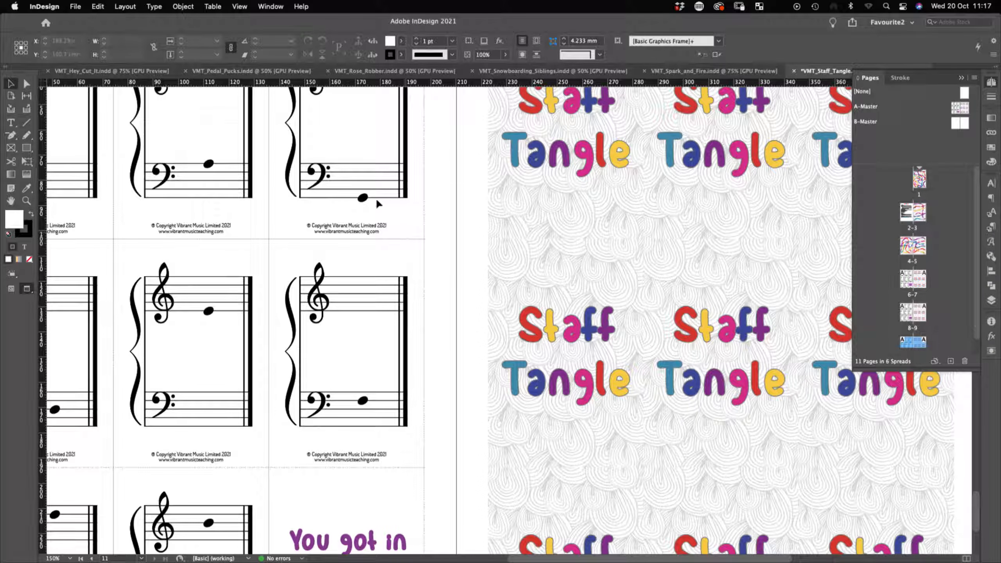
pyautogui.scroll(5, 371, 199)
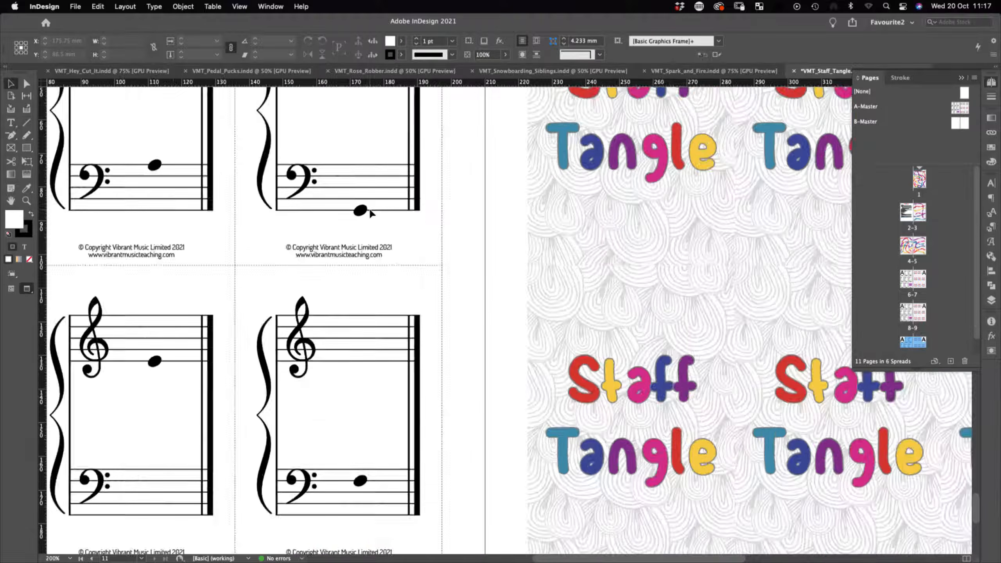
pyautogui.moveTo(356, 220); pyautogui.dragTo(394, 346)
# Step: Move the notehead on the middle-row third card down into the second space from the top of the bass staff
pyautogui.scroll(-5, 416, 410)
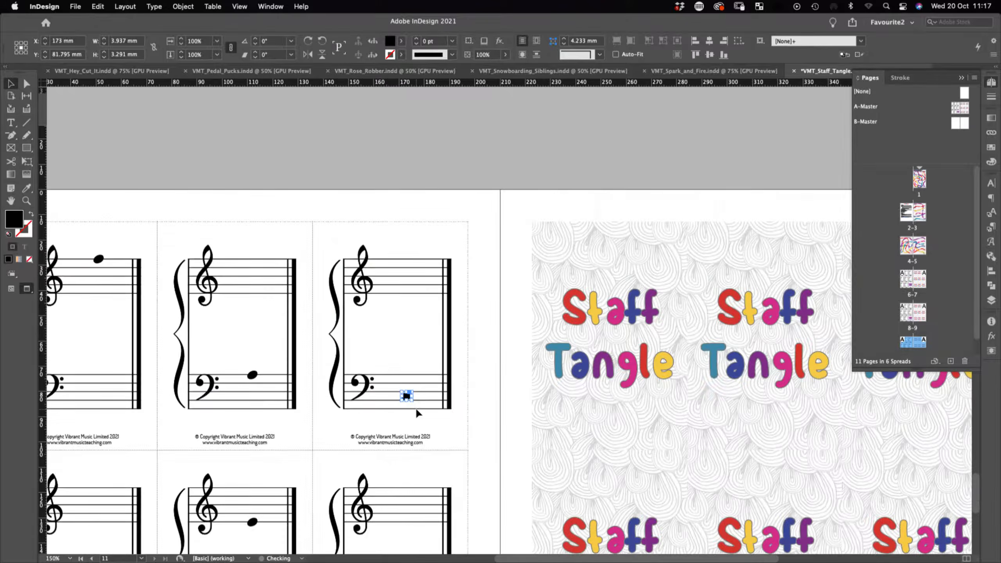
pyautogui.scroll(-3, 405, 392)
pyautogui.scroll(4, 411, 237)
pyautogui.moveTo(354, 256); pyautogui.dragTo(366, 277)
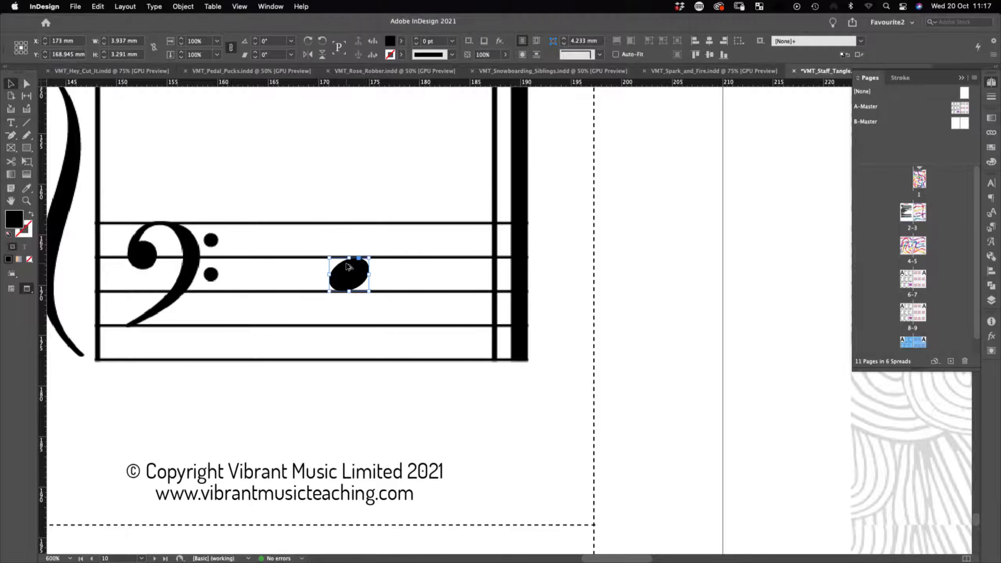
# Step: Move the notehead on the middle-row second card up onto the second line from the bottom of the treble staff
pyautogui.scroll(-2, 348, 272)
pyautogui.scroll(-1, 347, 266)
pyautogui.moveTo(221, 201); pyautogui.dragTo(442, 268)
pyautogui.moveTo(369, 213)
pyautogui.mouseDown()
pyautogui.moveTo(371, 200)
pyautogui.moveTo(358, 200)
pyautogui.mouseUp()
pyautogui.scroll(7, 367, 199)
pyautogui.scroll(-5, 357, 201)
# Step: Move the notehead on the middle-row first card from the bass staff up onto the treble staff's middle line
pyautogui.moveTo(341, 332); pyautogui.dragTo(613, 161)
pyautogui.moveTo(382, 334); pyautogui.dragTo(510, 327)
pyautogui.scroll(4, 314, 307)
pyautogui.moveTo(431, 301); pyautogui.dragTo(431, 296)
pyautogui.scroll(-6, 434, 300)
pyautogui.scroll(4, 434, 301)
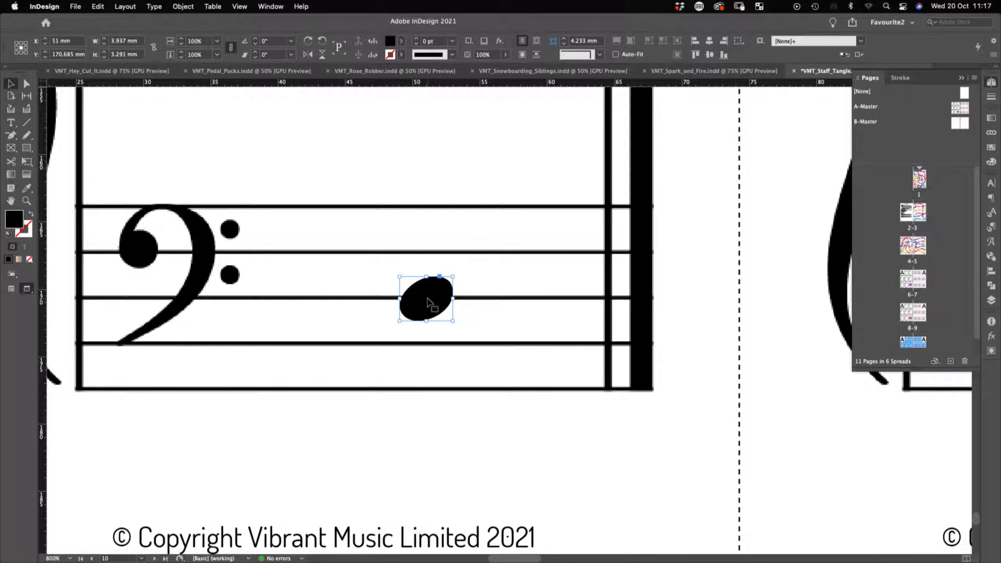
pyautogui.scroll(-2, 434, 302)
pyautogui.scroll(5, 440, 292)
pyautogui.hscroll(4, 440, 291)
pyautogui.moveTo(406, 458); pyautogui.dragTo(403, 156)
pyautogui.scroll(3, 406, 156)
pyautogui.click(413, 357)
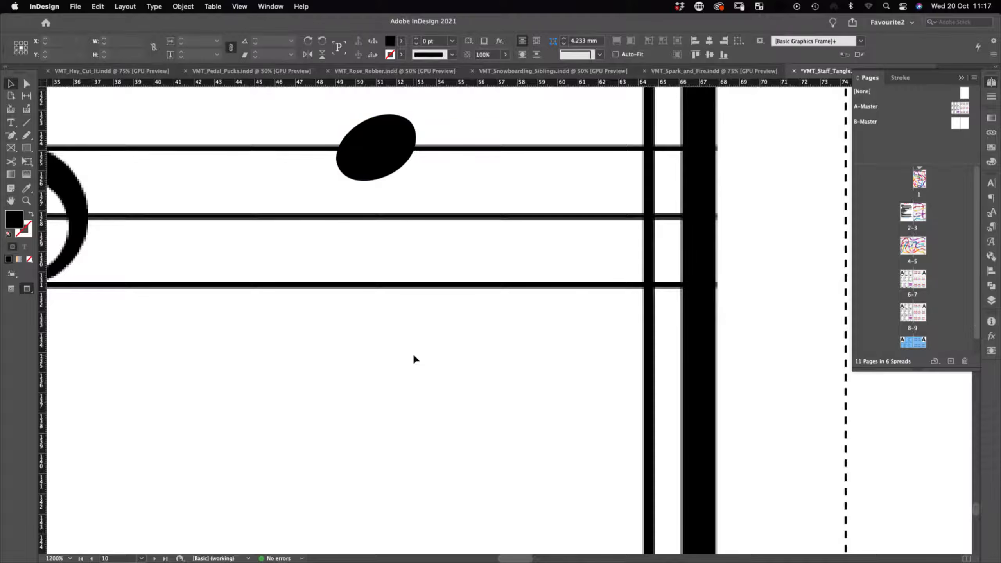
# Step: Move the notehead on the bottom-row second card up into the second space from the top of the treble staff
pyautogui.press('super+minus')
pyautogui.press('super+minus')
pyautogui.press('super+minus')
pyautogui.press('super+minus')
pyautogui.press('super+minus')
pyautogui.moveTo(557, 440); pyautogui.dragTo(401, 205)
pyautogui.moveTo(442, 433); pyautogui.dragTo(359, 384)
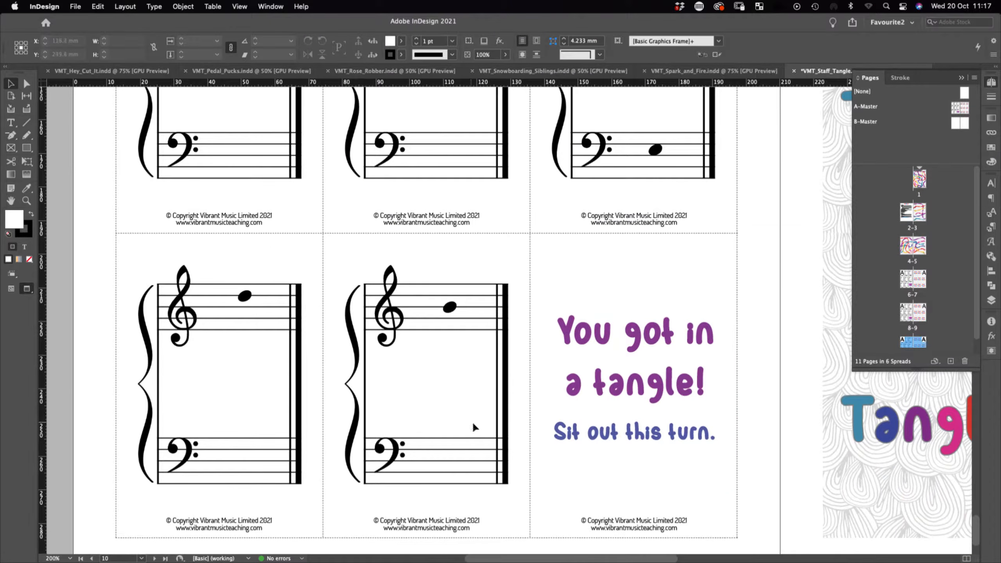
pyautogui.scroll(4, 456, 307)
pyautogui.moveTo(450, 309); pyautogui.dragTo(451, 291)
pyautogui.scroll(-3, 450, 291)
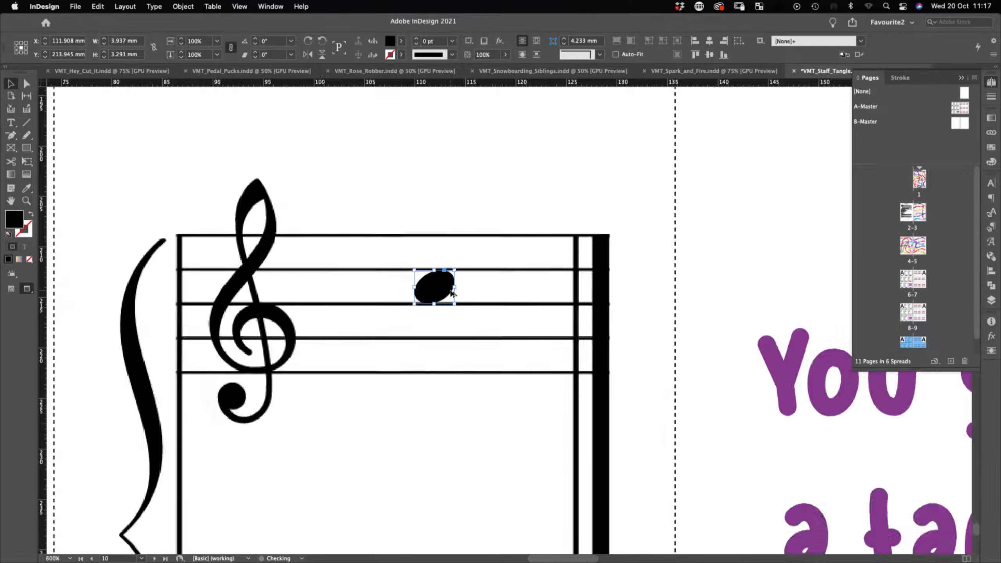
# Step: Move the notehead on the bottom-row first card down onto the bass staff's middle line and save the document
pyautogui.scroll(-3, 448, 300)
pyautogui.moveTo(164, 173); pyautogui.dragTo(148, 389)
pyautogui.scroll(1, 165, 420)
pyautogui.scroll(3, 164, 428)
pyautogui.click(205, 355)
pyautogui.press('super+s')
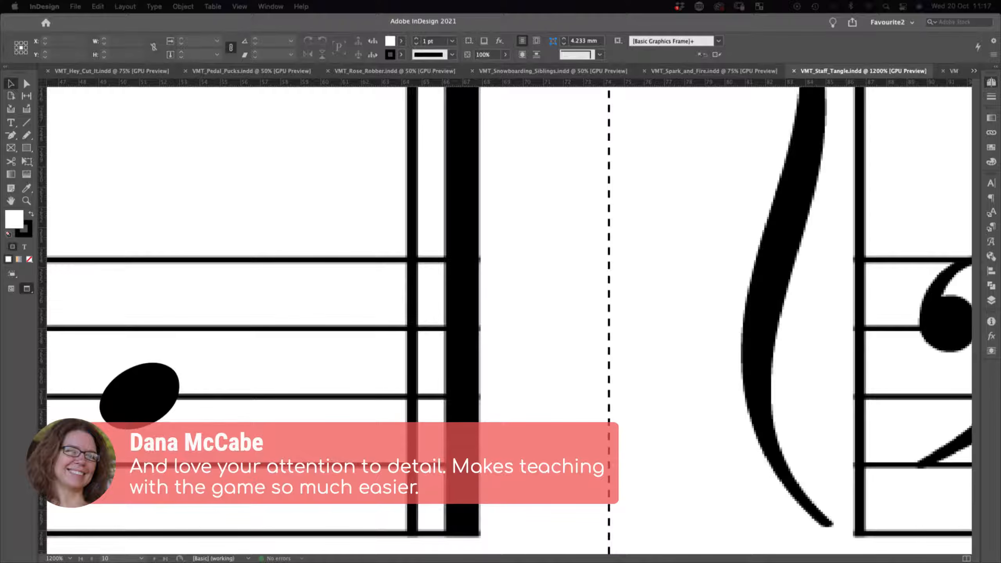
pyautogui.click(585, 321)
# Step: Check the notehead positions on all the staff cards of page 10 and the overall layout of the spread
pyautogui.press('super+minus')
pyautogui.press('super+minus')
pyautogui.press('super+minus')
pyautogui.press('super+minus')
pyautogui.press('super+minus')
pyautogui.press('super+minus')
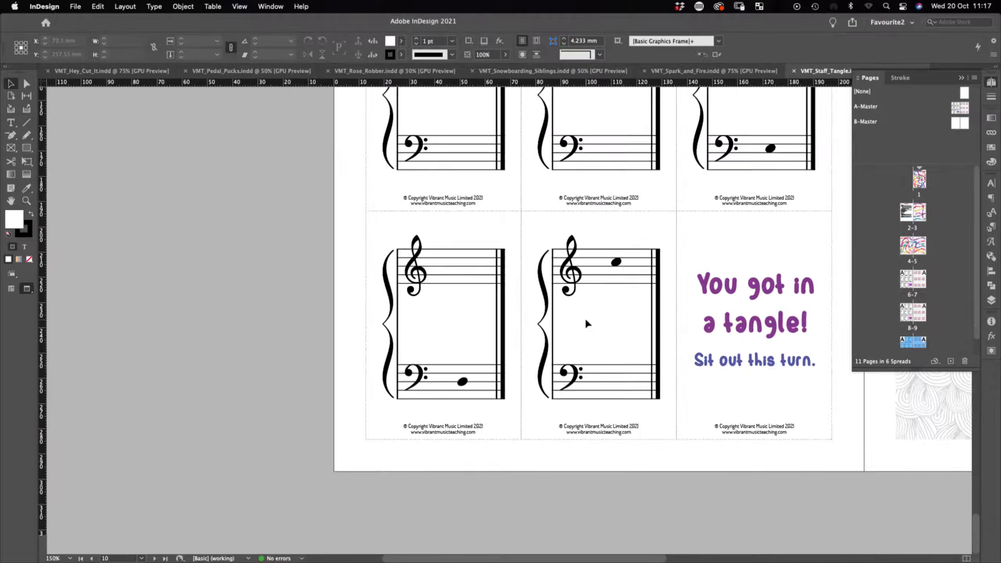
pyautogui.moveTo(670, 293); pyautogui.dragTo(457, 368)
pyautogui.scroll(10, 453, 339)
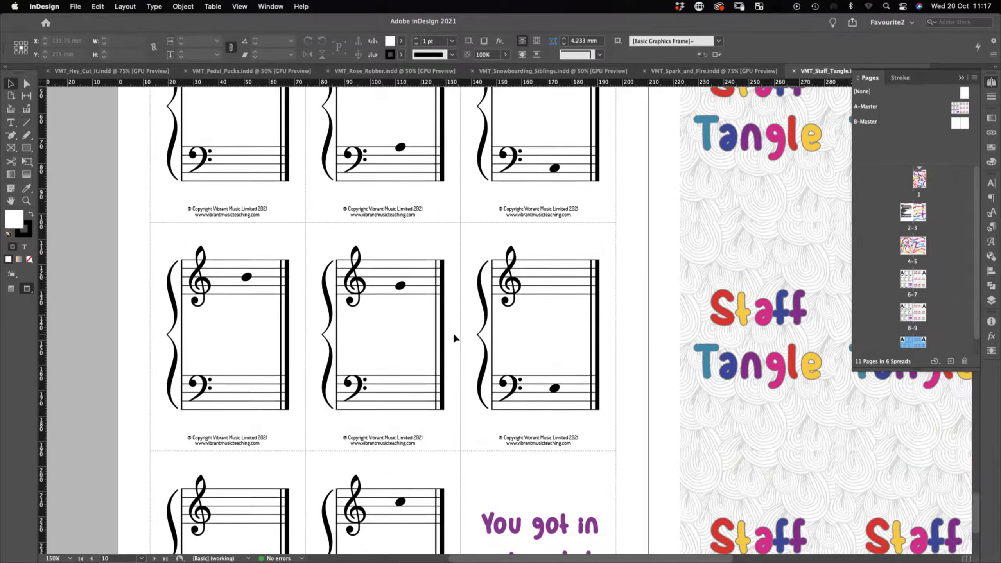
pyautogui.press('super+minus')
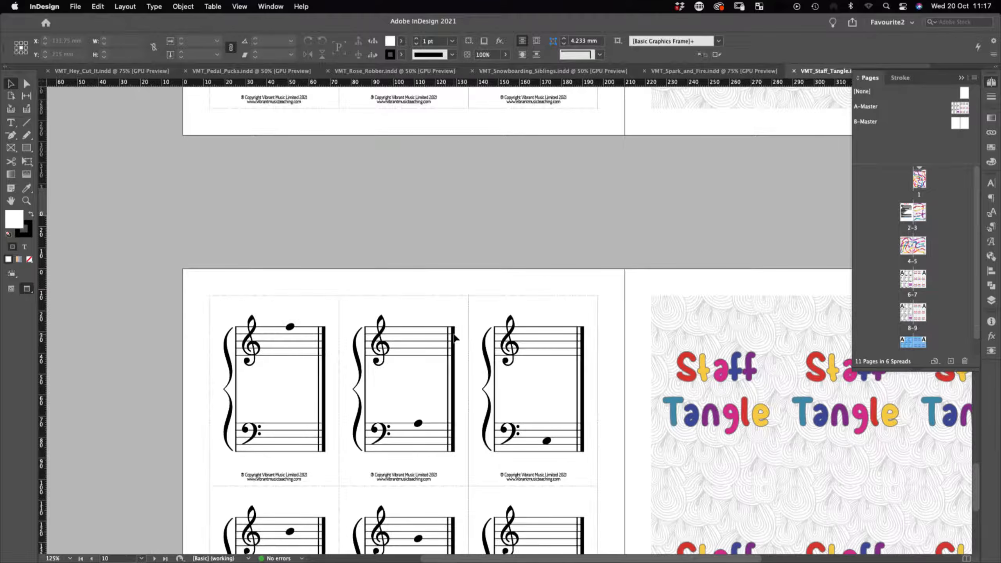
pyautogui.scroll(5, 452, 331)
pyautogui.scroll(-6, 452, 331)
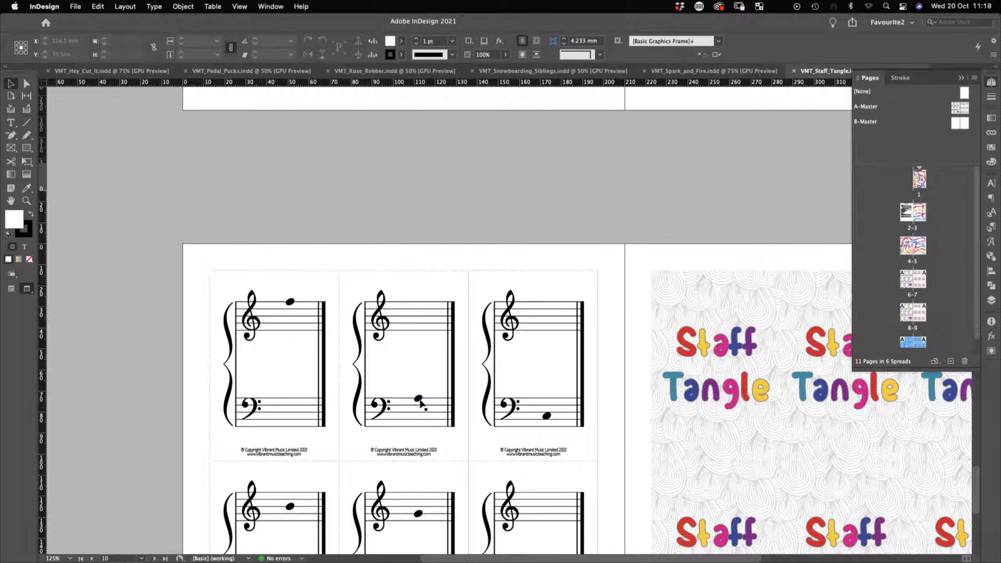
pyautogui.scroll(-4, 417, 406)
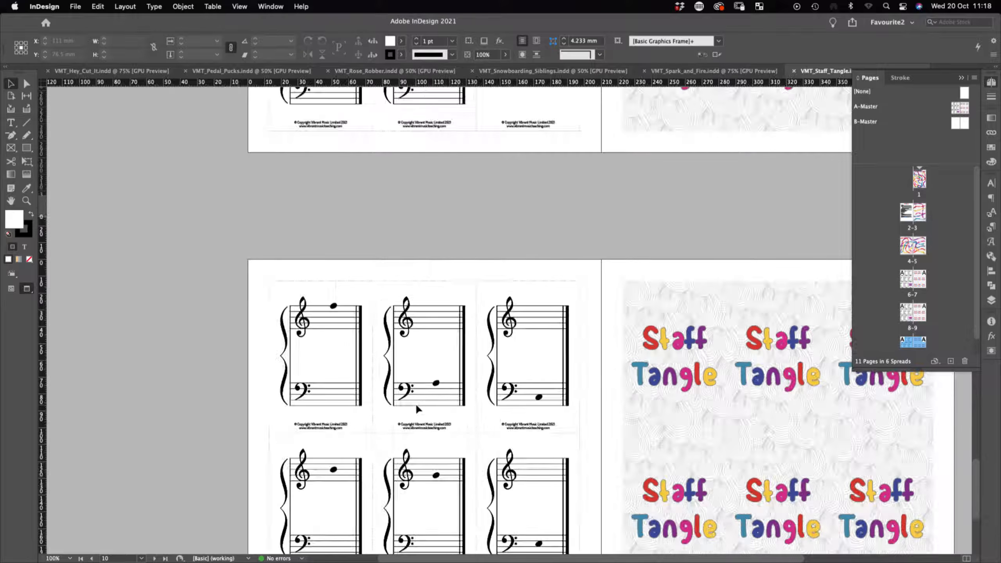
pyautogui.scroll(-1, 564, 335)
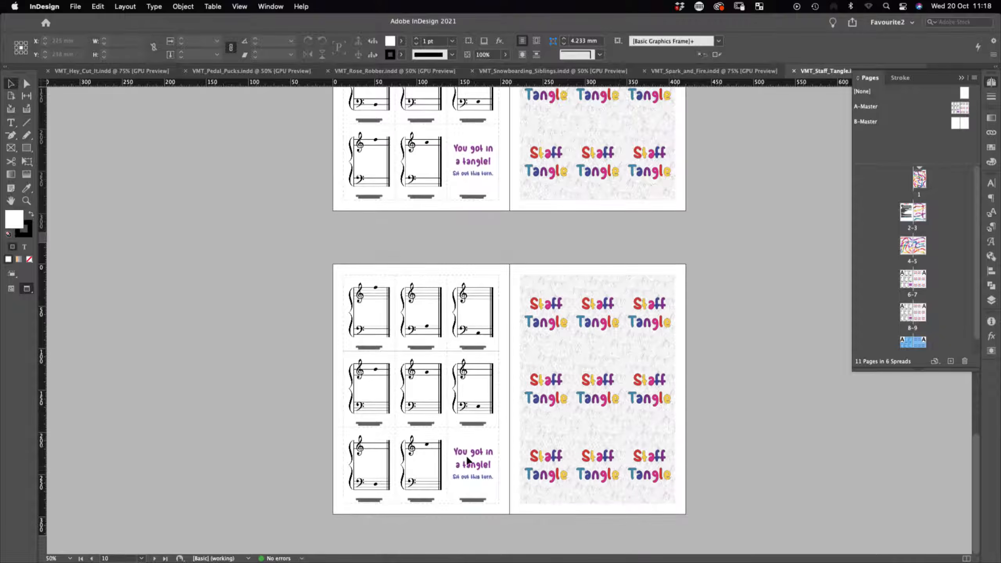
# Step: Review the earlier card spreads, the game board pages and the instructions on page 2
pyautogui.scroll(8, 511, 167)
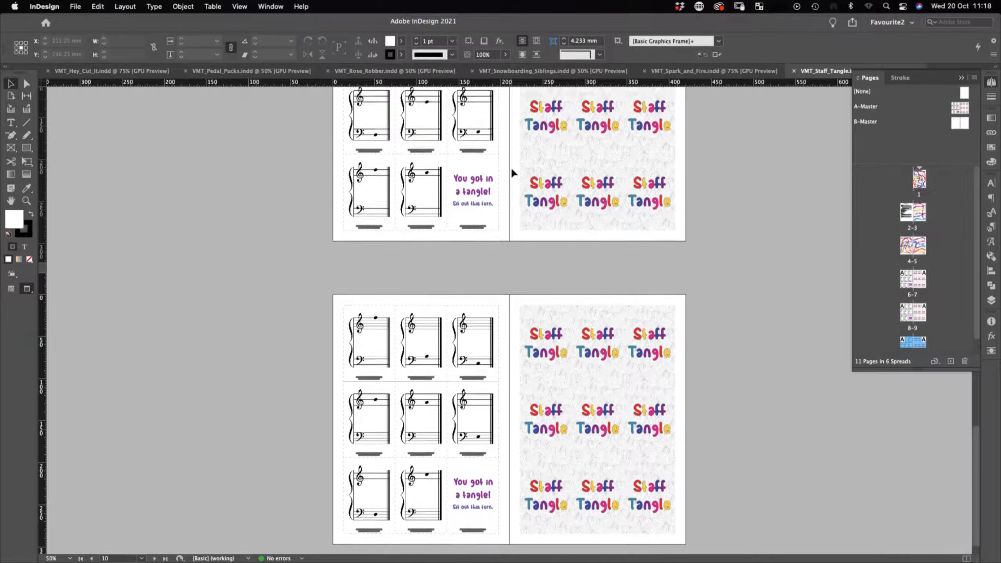
pyautogui.scroll(6, 510, 167)
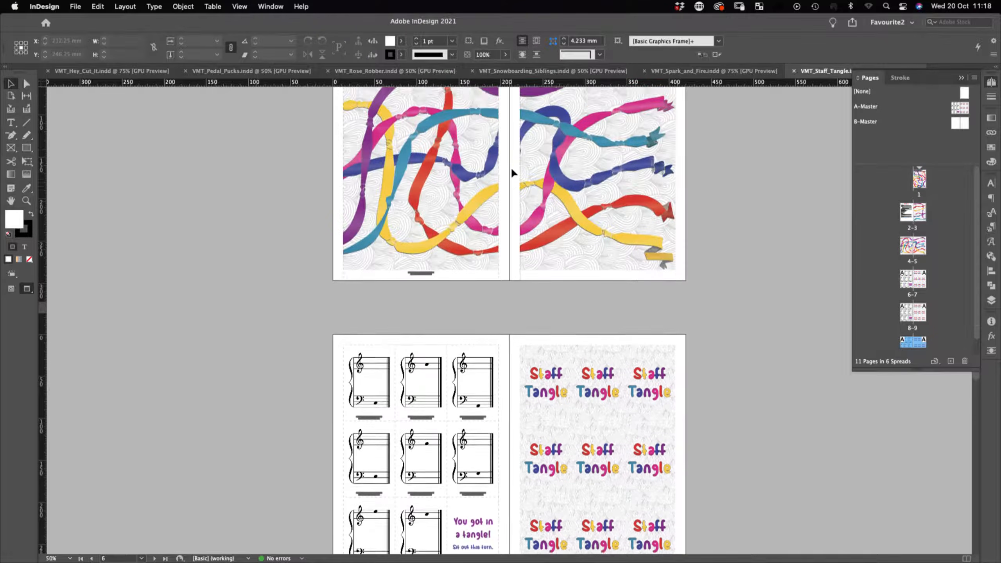
pyautogui.scroll(4, 511, 166)
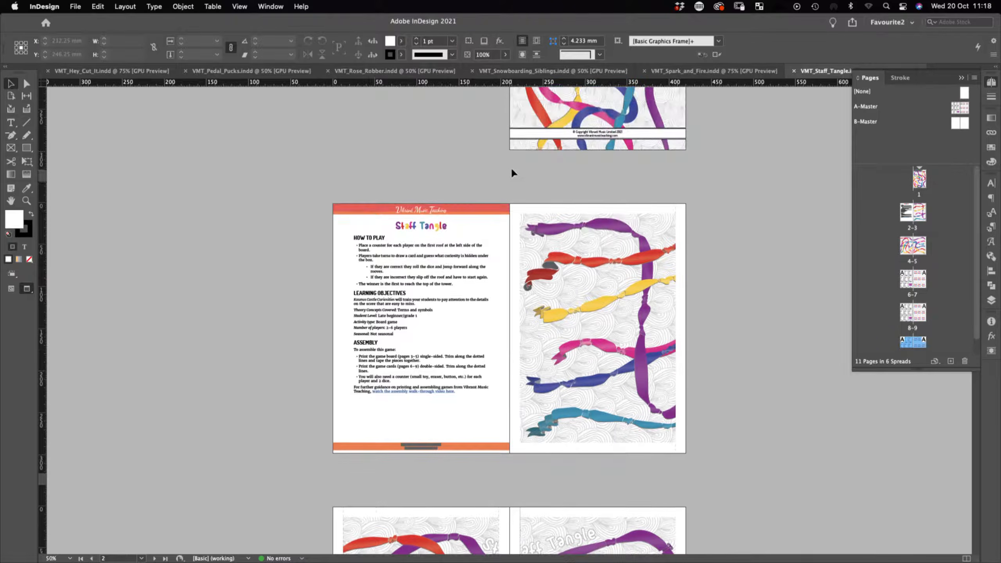
pyautogui.scroll(-2, 563, 285)
pyautogui.scroll(-3, 563, 286)
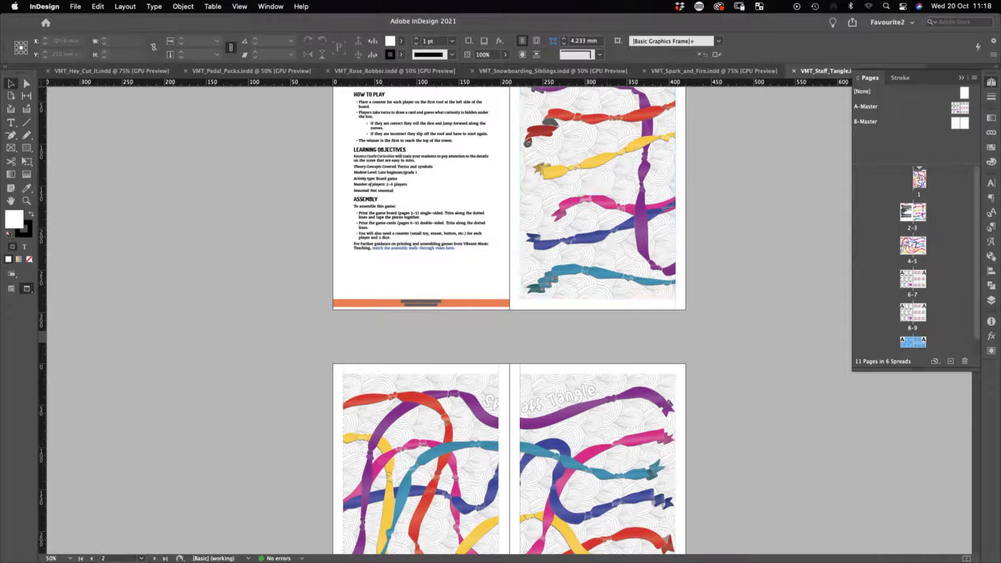
# Step: Switch to the Staff Tangle.ai artwork in Illustrator and view the cover and game board artboards together
pyautogui.press('super+Tab')
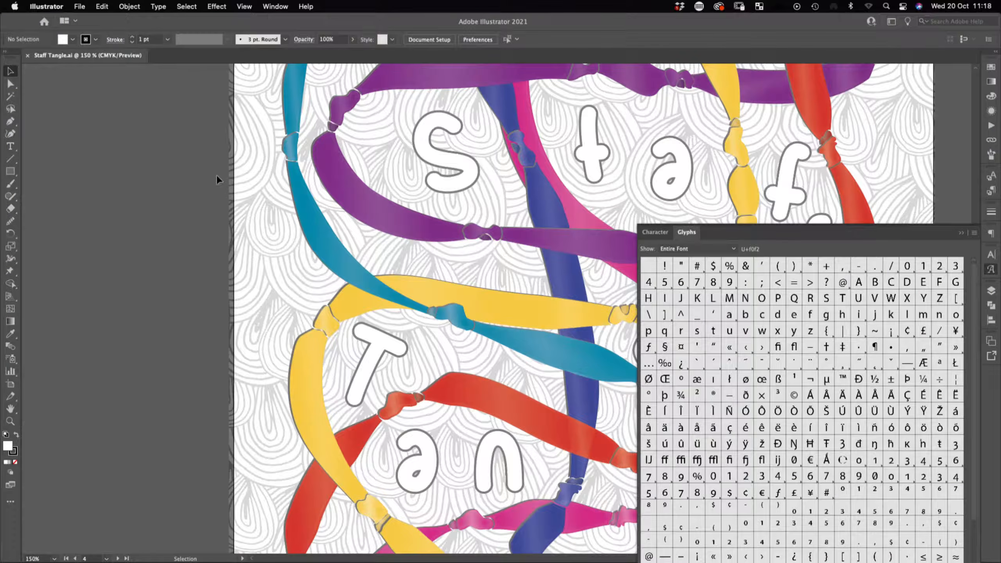
pyautogui.press('super+1')
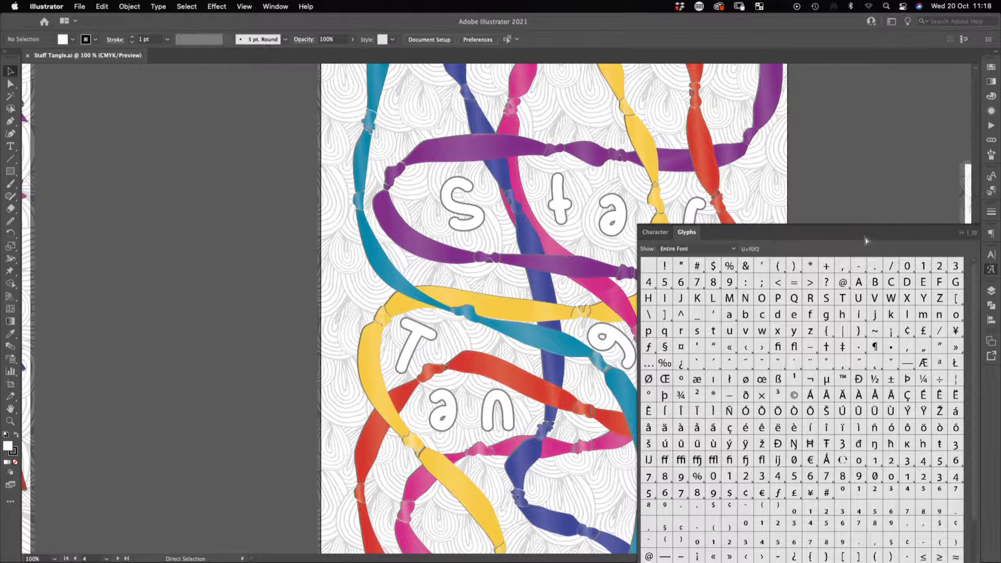
pyautogui.press('super+minus')
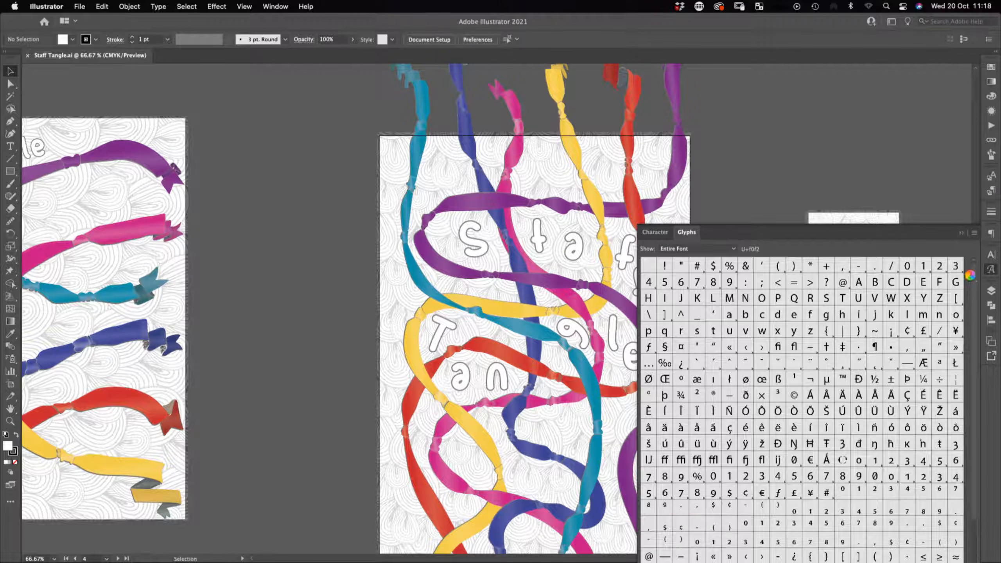
pyautogui.press('super+minus')
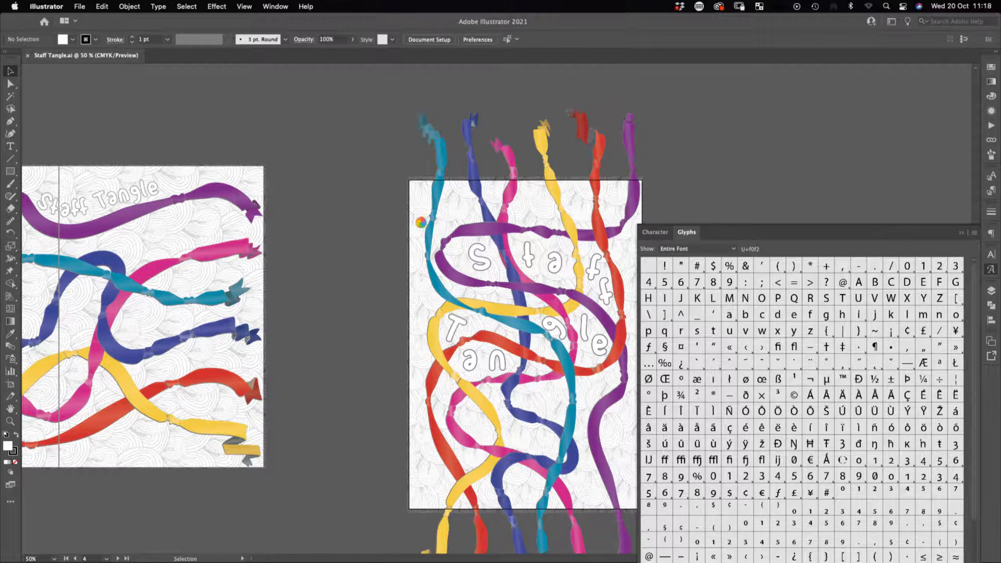
# Step: View the complete three-panel game board alongside the cover and title artboards in the Illustrator artwork
pyautogui.press('super+minus')
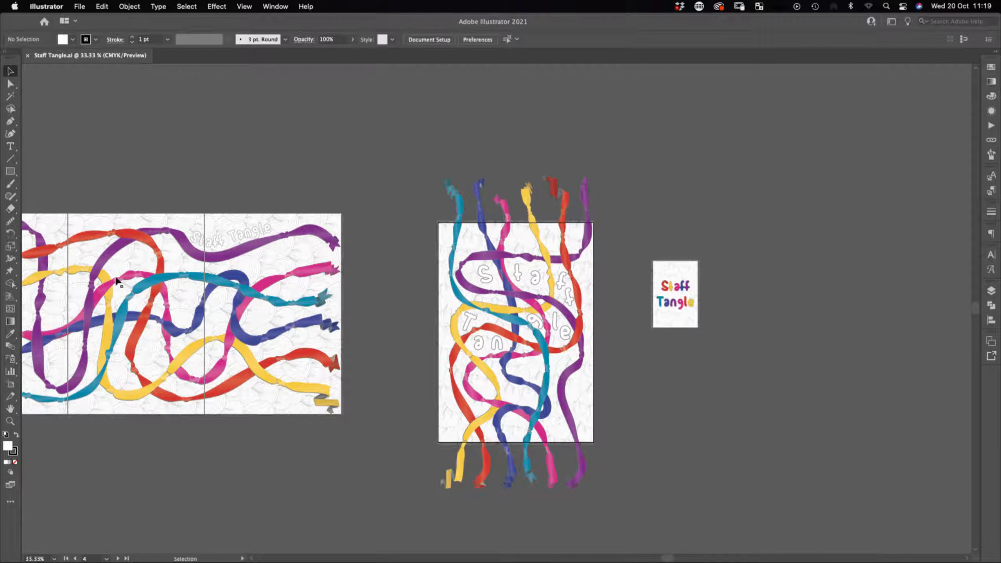
pyautogui.moveTo(368, 286); pyautogui.dragTo(374, 286)
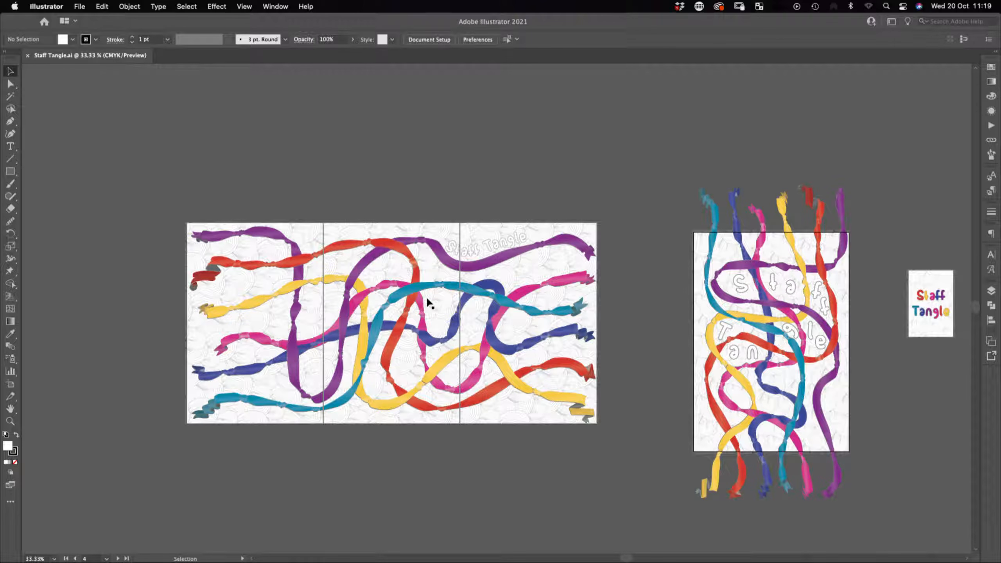
pyautogui.hscroll(-1, 431, 302)
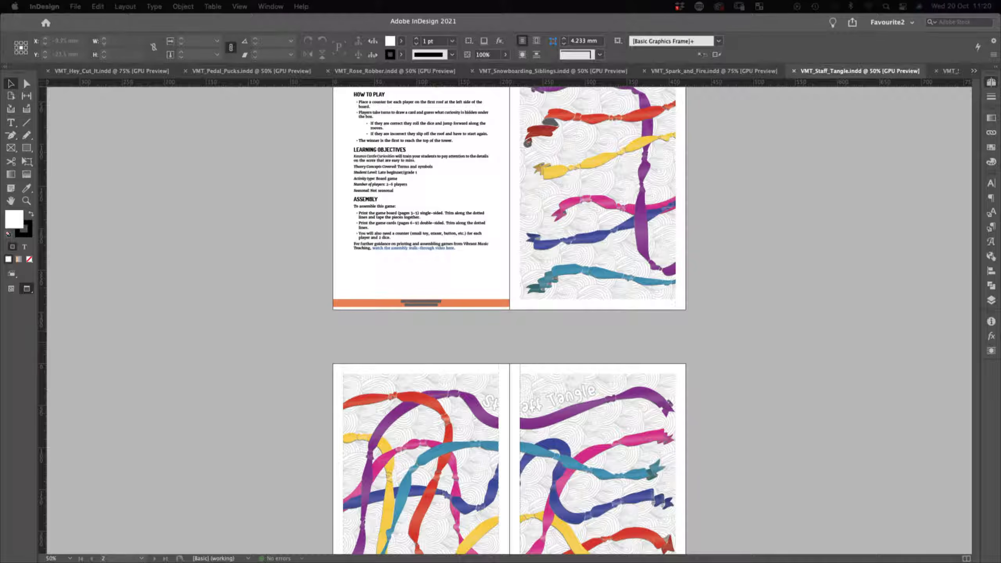
# Step: Switch to VMT_Staff_Tangle.indd in InDesign and review the cover page and the instructions spread
pyautogui.click(762, 276)
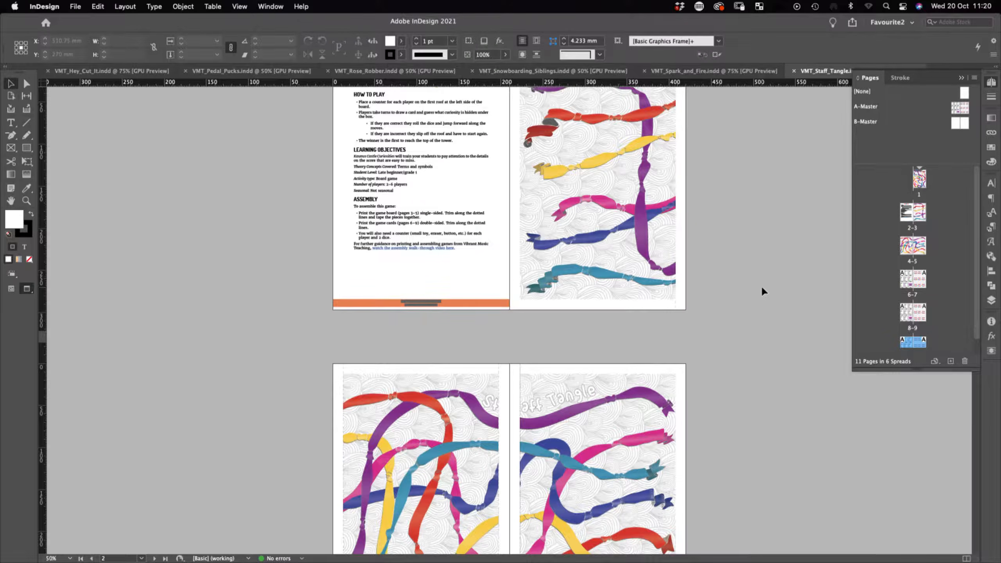
pyautogui.scroll(-4, 762, 289)
pyautogui.scroll(6, 762, 289)
pyautogui.scroll(6, 763, 290)
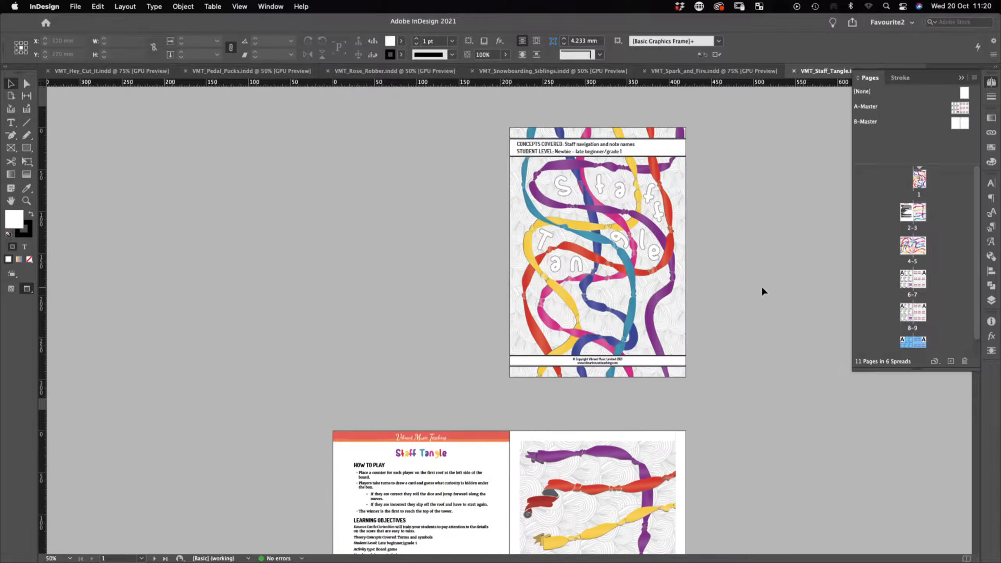
pyautogui.scroll(-2, 762, 290)
pyautogui.scroll(1, 762, 290)
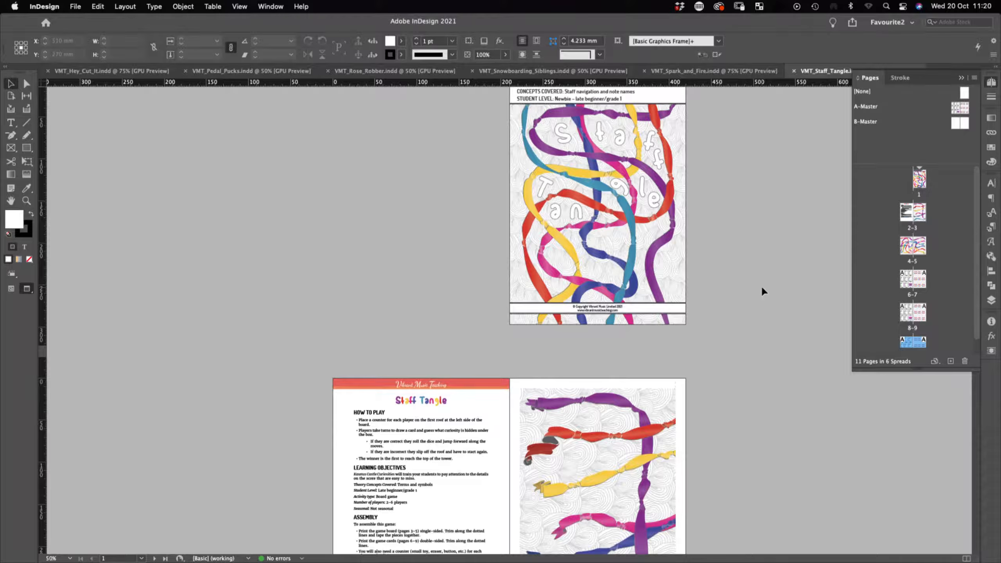
pyautogui.scroll(3, 761, 285)
pyautogui.scroll(-3, 569, 280)
pyautogui.scroll(-3, 567, 280)
# Step: In the first How to Play bullet, replace "first roof" with "one of the ribbons (they can choose the colour!)"
pyautogui.click(364, 309)
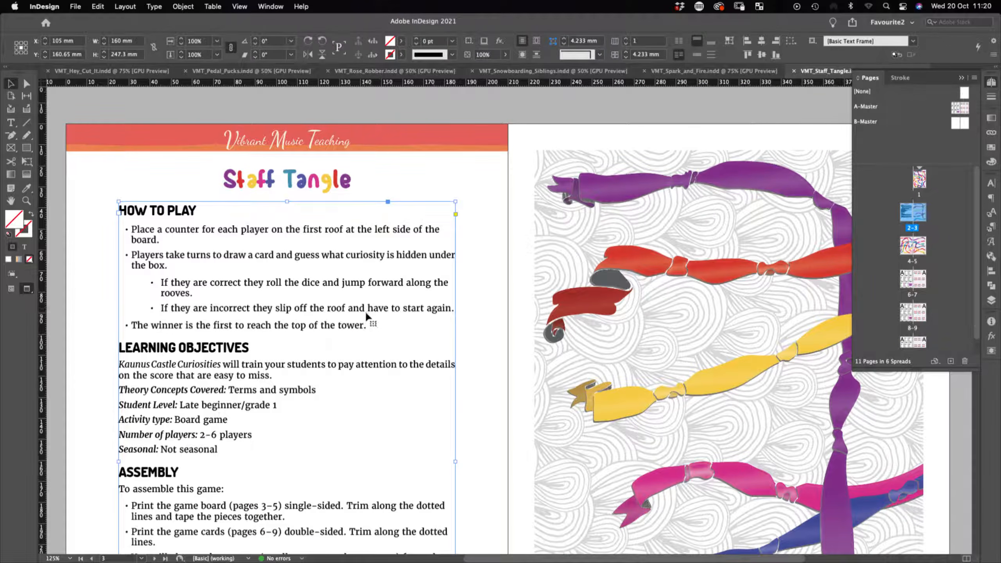
pyautogui.doubleClick(364, 311)
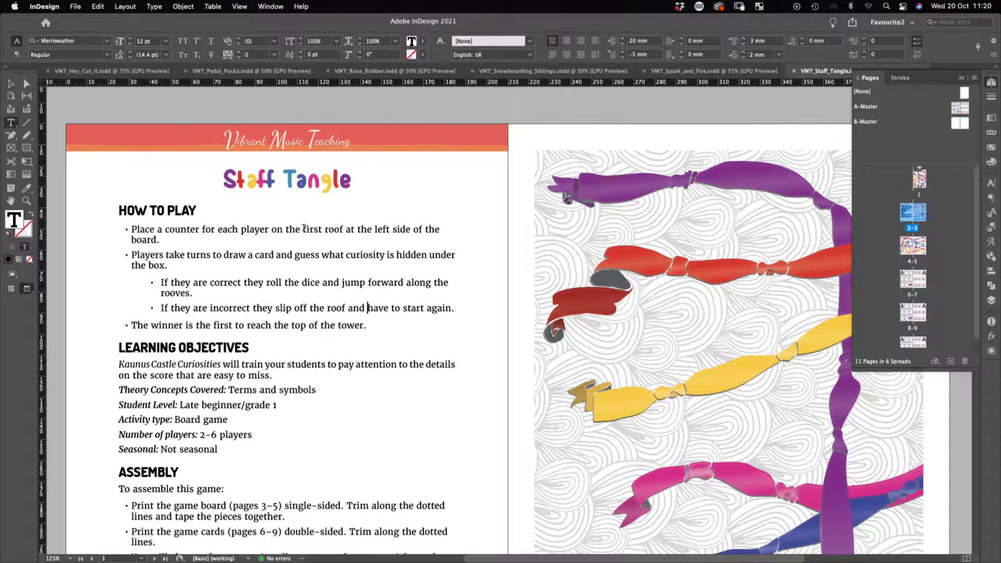
pyautogui.moveTo(303, 228); pyautogui.dragTo(343, 229)
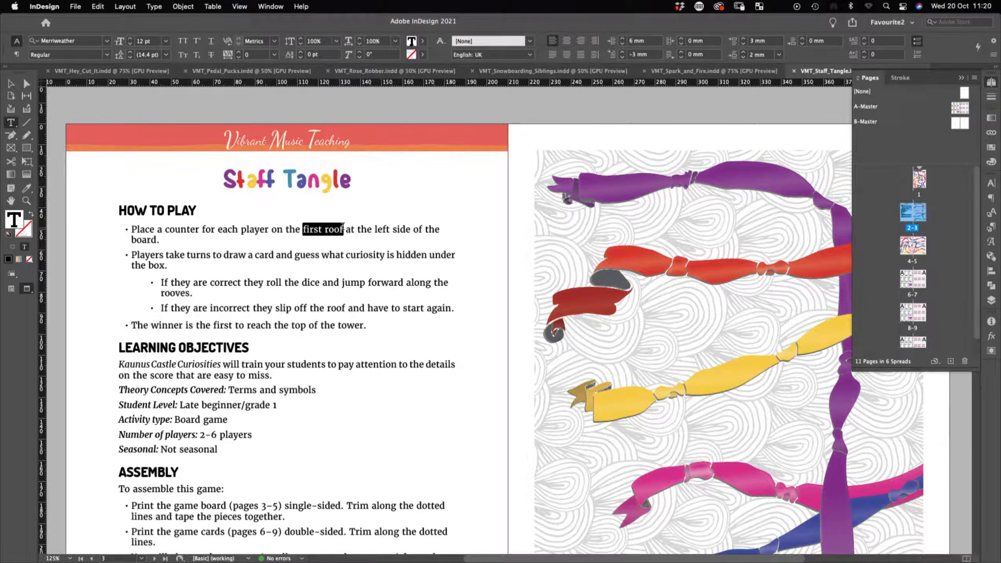
pyautogui.write('the left')
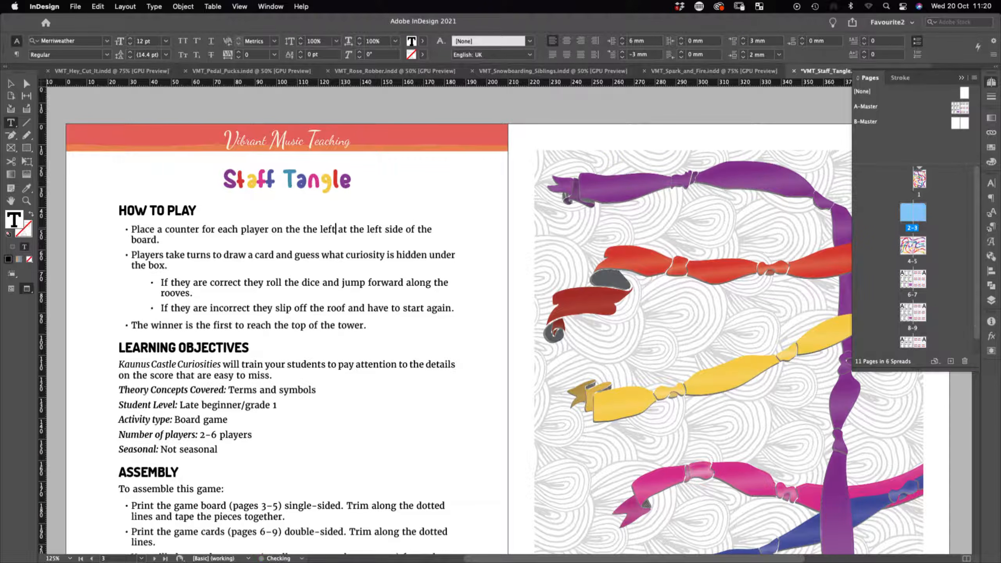
pyautogui.press('BackSpace')
pyautogui.press('BackSpace')
pyautogui.press('BackSpace')
pyautogui.press('BackSpace')
pyautogui.press('BackSpace')
pyautogui.press('BackSpace')
pyautogui.press('BackSpace')
pyautogui.press('BackSpace')
pyautogui.write('one of the ribb')
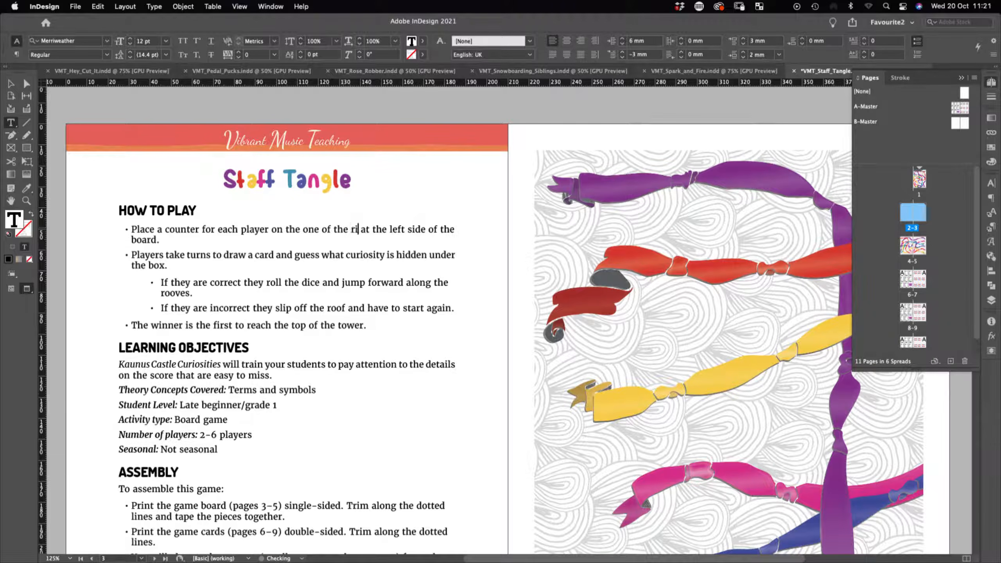
pyautogui.write('ons (they ')
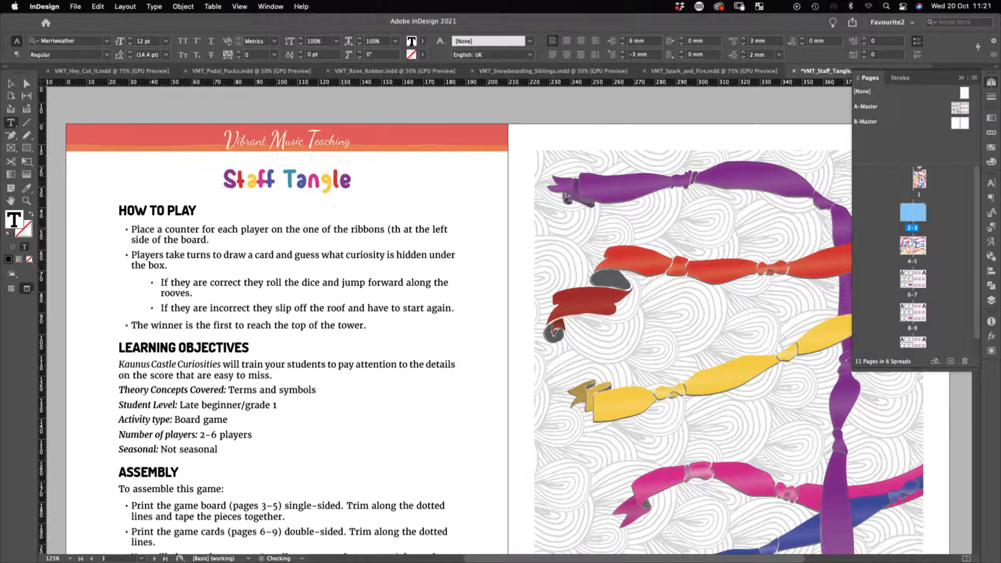
pyautogui.write('can chos')
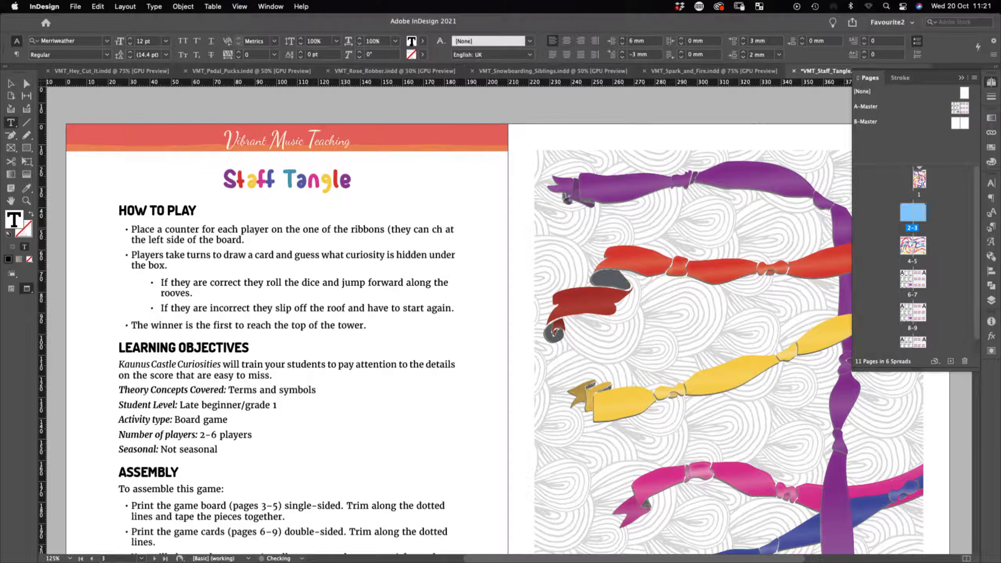
pyautogui.write('ose the colou')
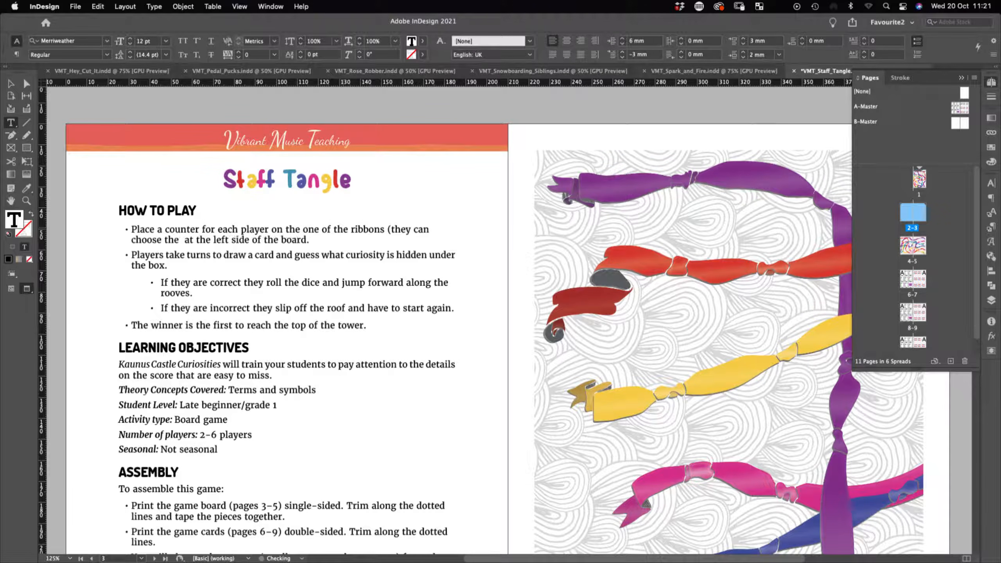
pyautogui.write('r!)')
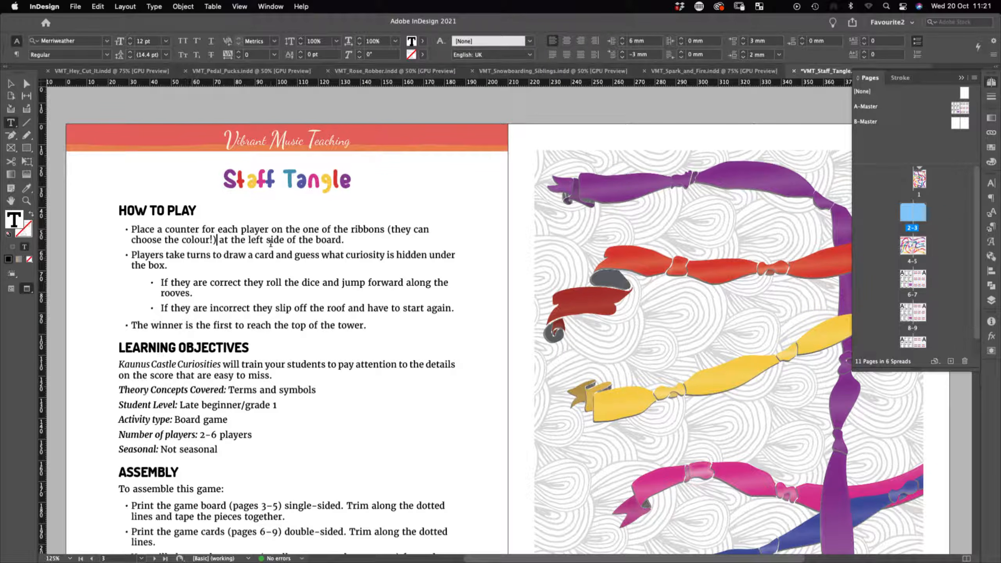
# Step: Reword the end of the second How to Play bullet to "say the line or space number, e.g. line 5 for bass A."
pyautogui.moveTo(294, 254); pyautogui.dragTo(167, 265)
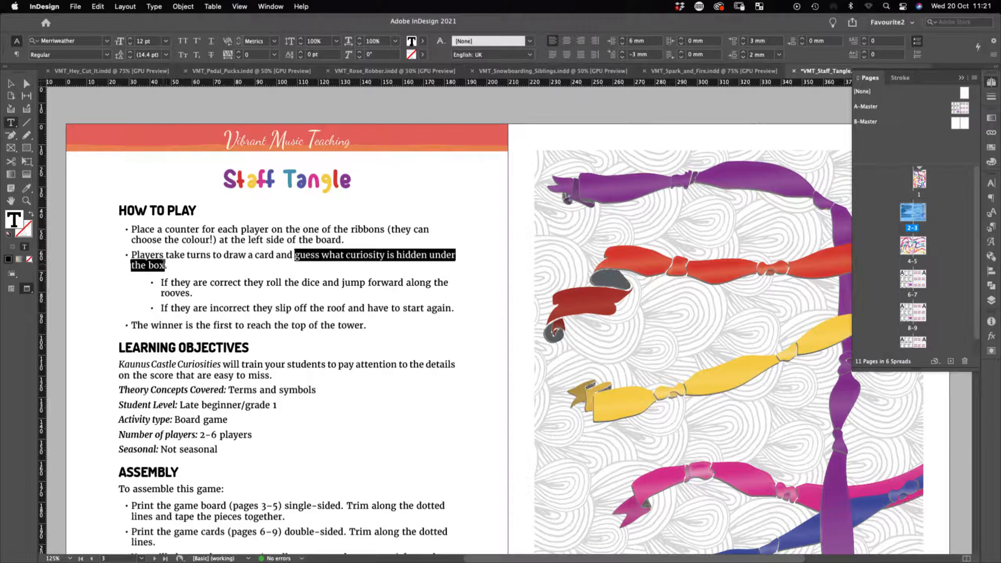
pyautogui.write('say the line o')
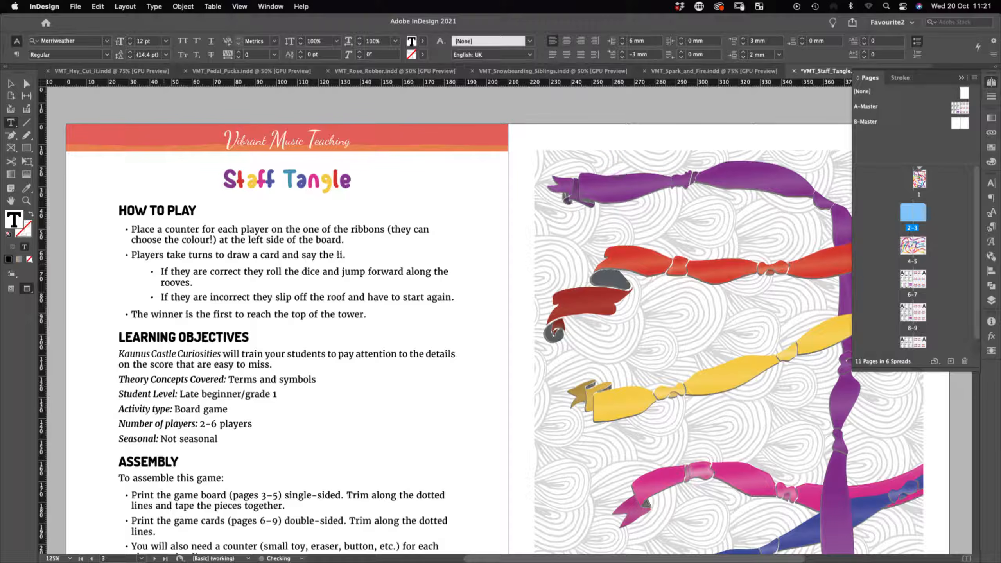
pyautogui.write('r space number, e.g.')
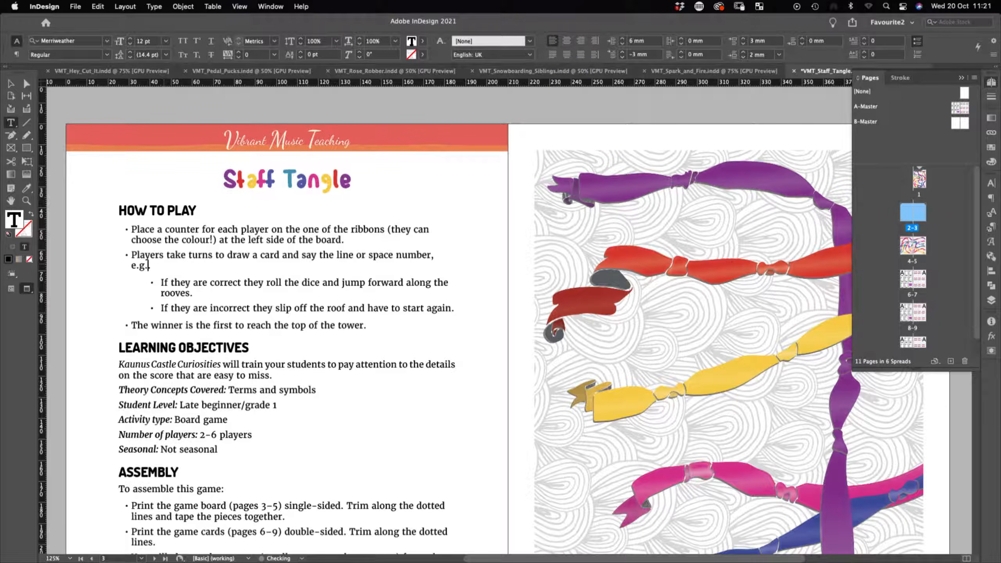
pyautogui.hotkey('shift', 'Return')
pyautogui.write('line ')
pyautogui.write('5 fo')
pyautogui.write('r r.')
pyautogui.write('bass A')
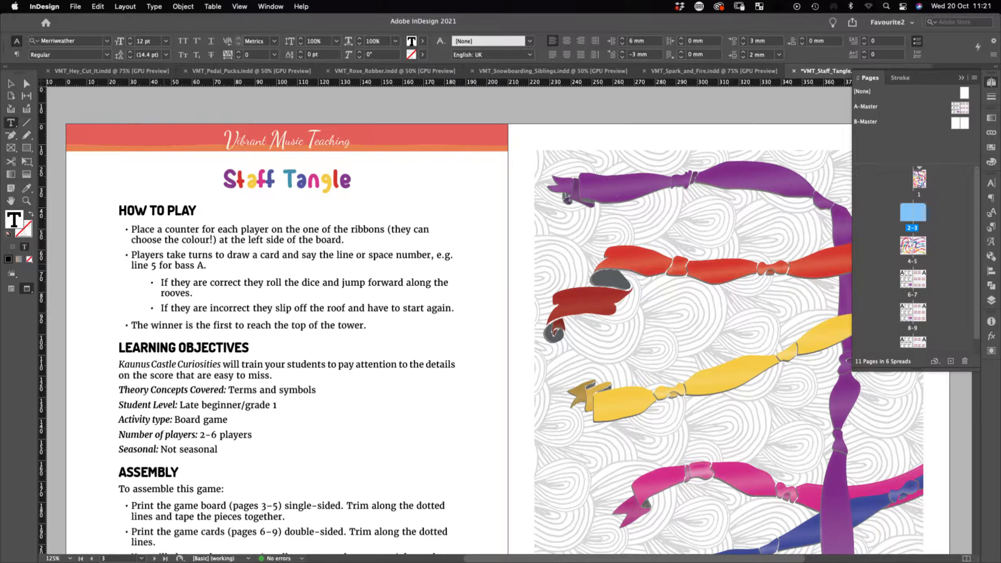
pyautogui.scroll(8, 298, 306)
pyautogui.hscroll(-2, 298, 306)
pyautogui.scroll(-8, 298, 307)
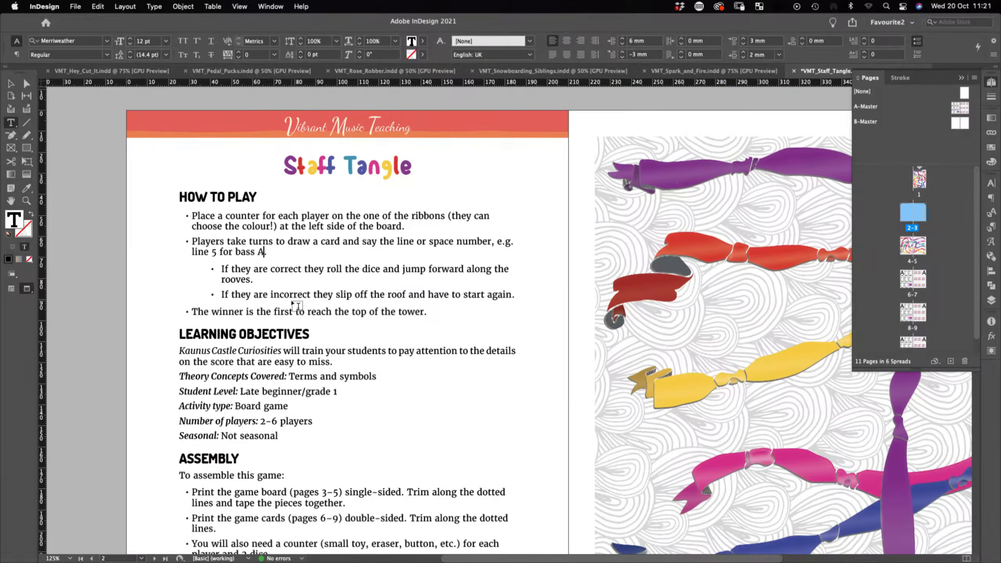
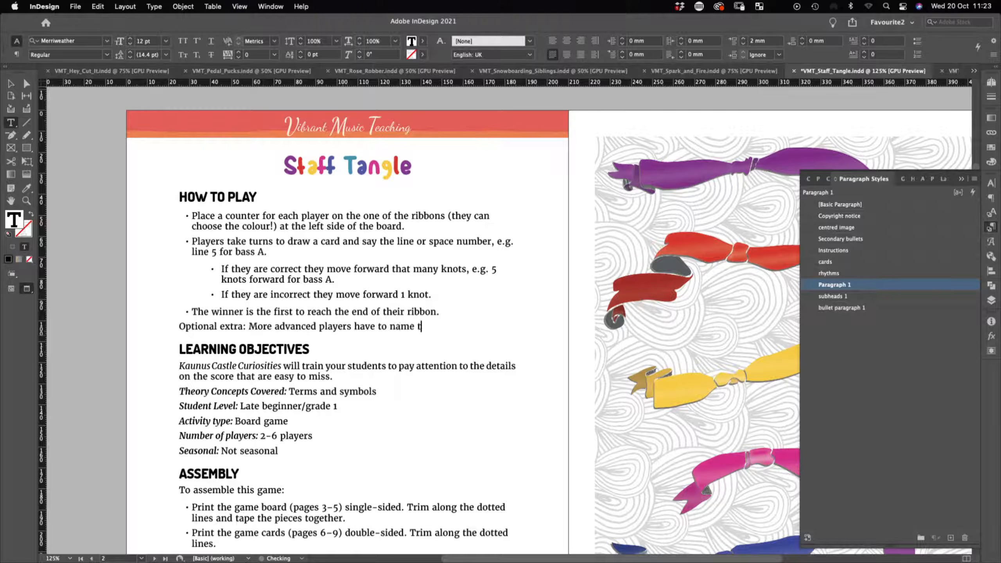
# Step: Complete the optional extra with "the note as well as the line or space number." and apply the Italic character style to "Optional extra:"
pyautogui.write('s well as the line')
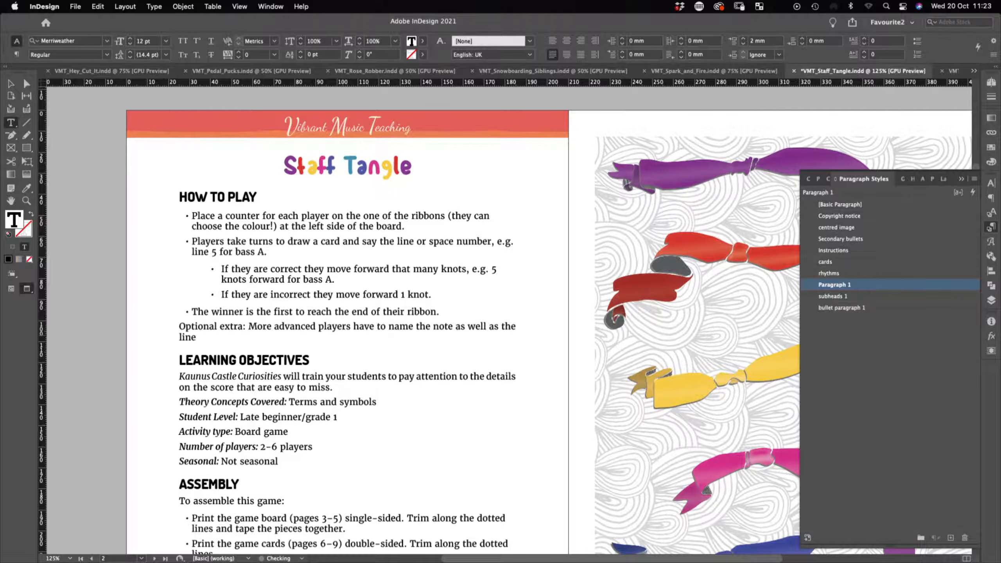
pyautogui.write(' or space number.')
pyautogui.moveTo(249, 326); pyautogui.dragTo(178, 323)
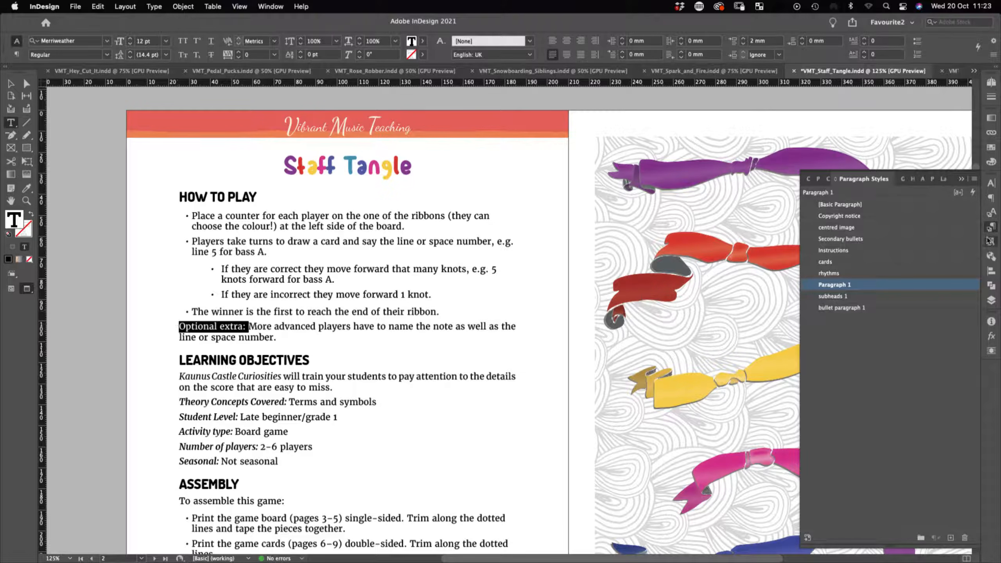
pyautogui.click(990, 241)
pyautogui.click(991, 213)
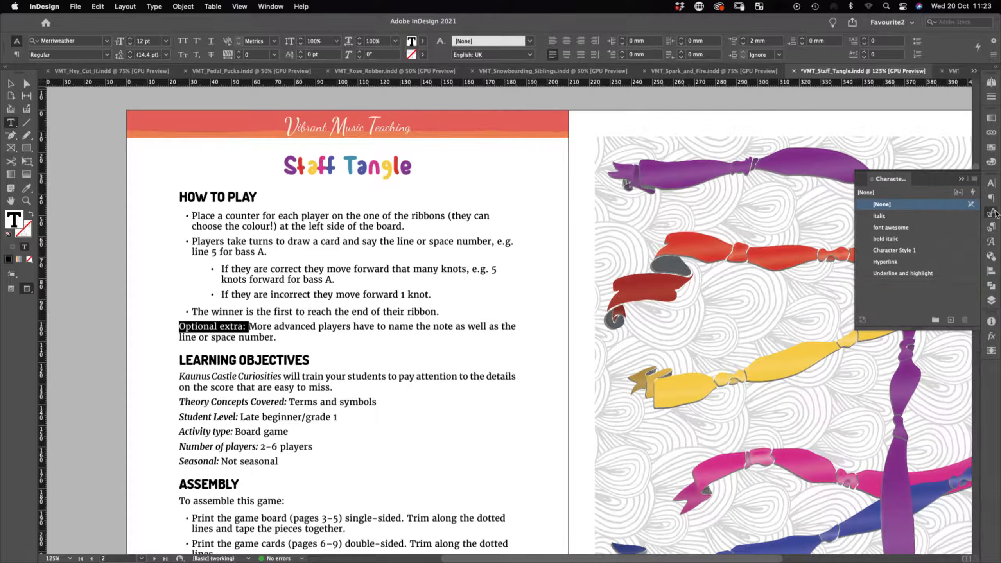
pyautogui.click(892, 217)
pyautogui.click(879, 215)
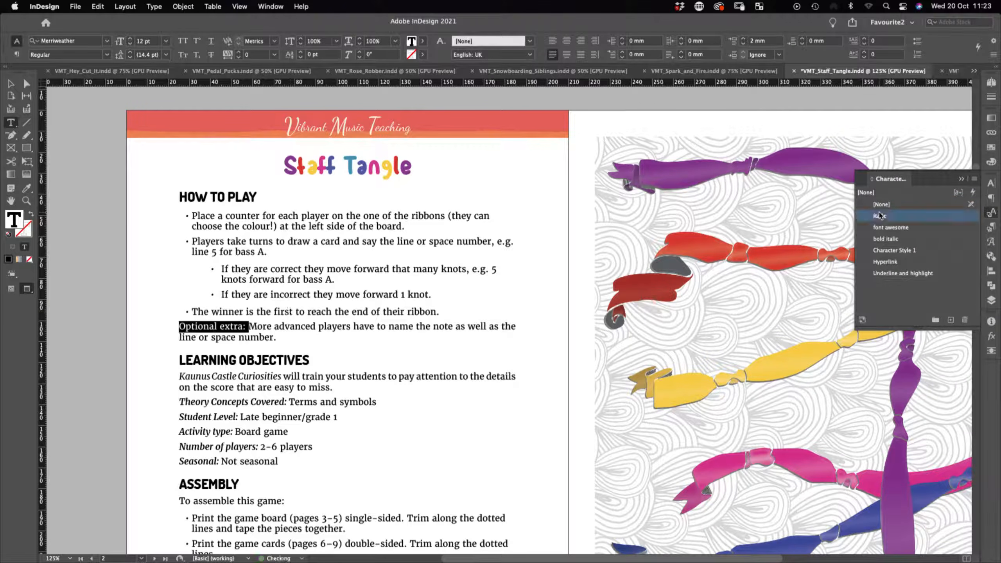
pyautogui.click(289, 325)
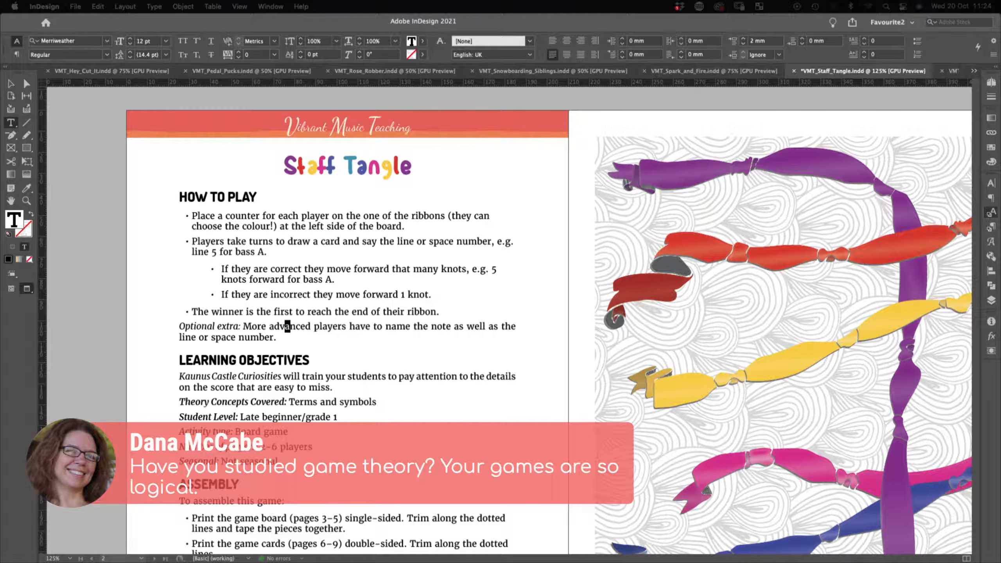
# Step: Replace the game name "Kaunus Castle Curiosities" under Learning Objectives with "Staff Tangle"
pyautogui.click(386, 352)
pyautogui.moveTo(281, 377); pyautogui.dragTo(158, 379)
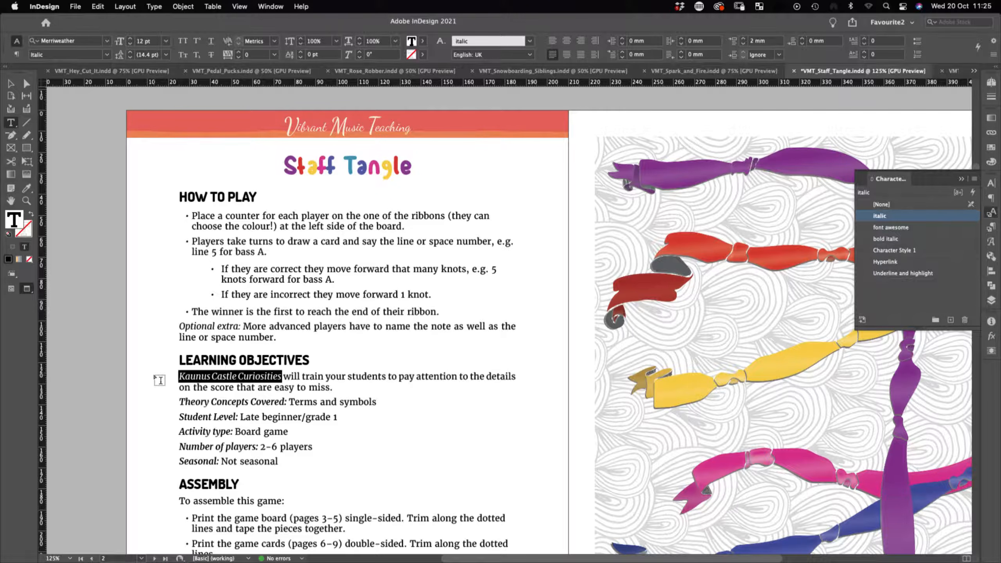
pyautogui.write('Staff T')
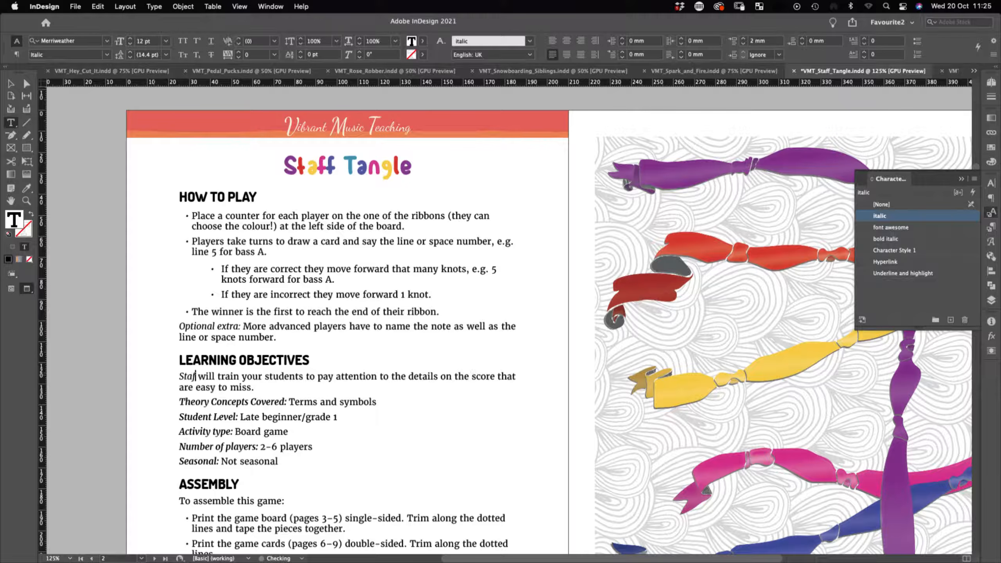
pyautogui.write('angle')
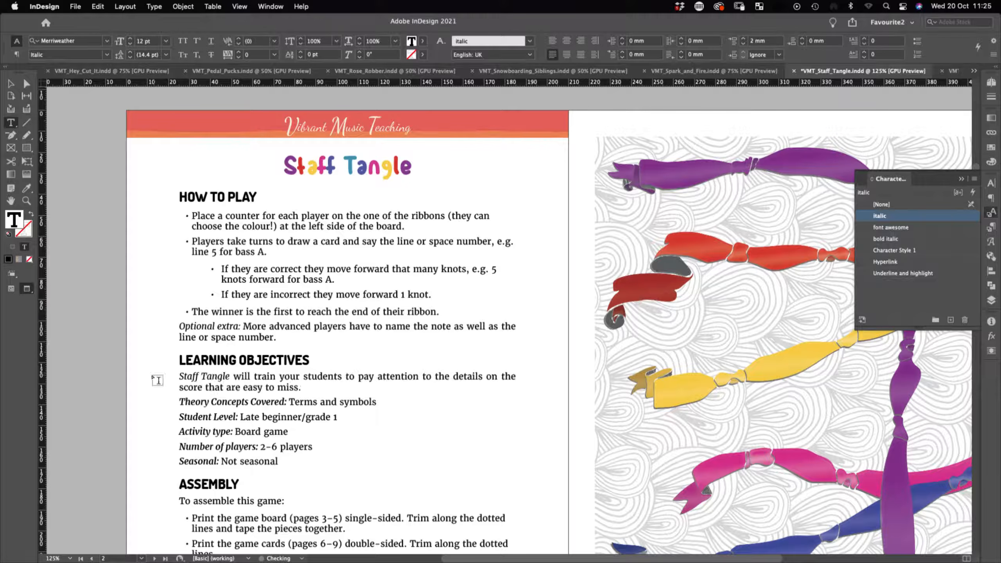
# Step: Reword the learning objective after "Staff Tangle will" to "help newbie students navigate the staff by naming line and space numbers."
pyautogui.moveTo(309, 382); pyautogui.dragTo(254, 374)
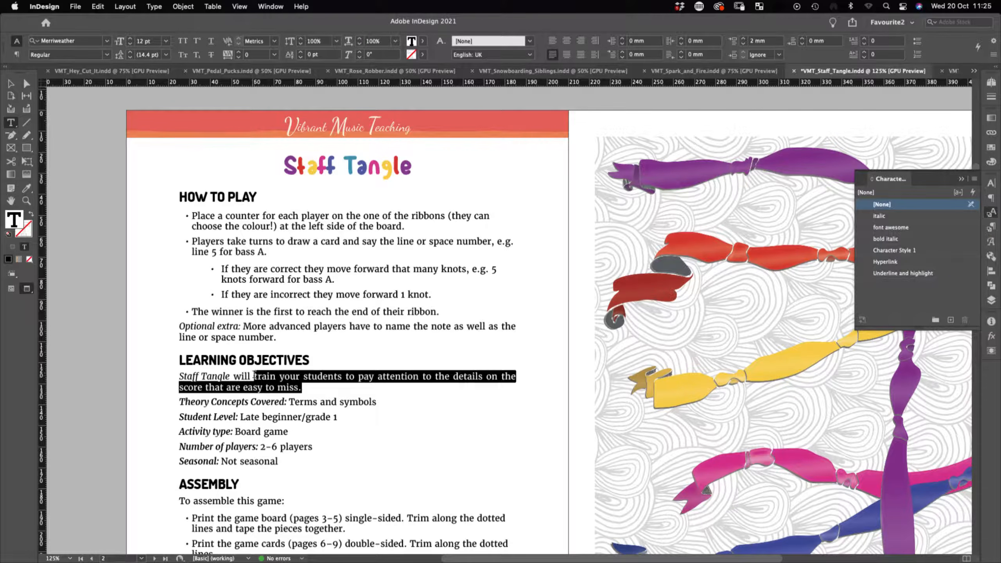
pyautogui.write('helo')
pyautogui.press('BackSpace')
pyautogui.write('p newbie students navigate the staff by naming line and space numbers. ')
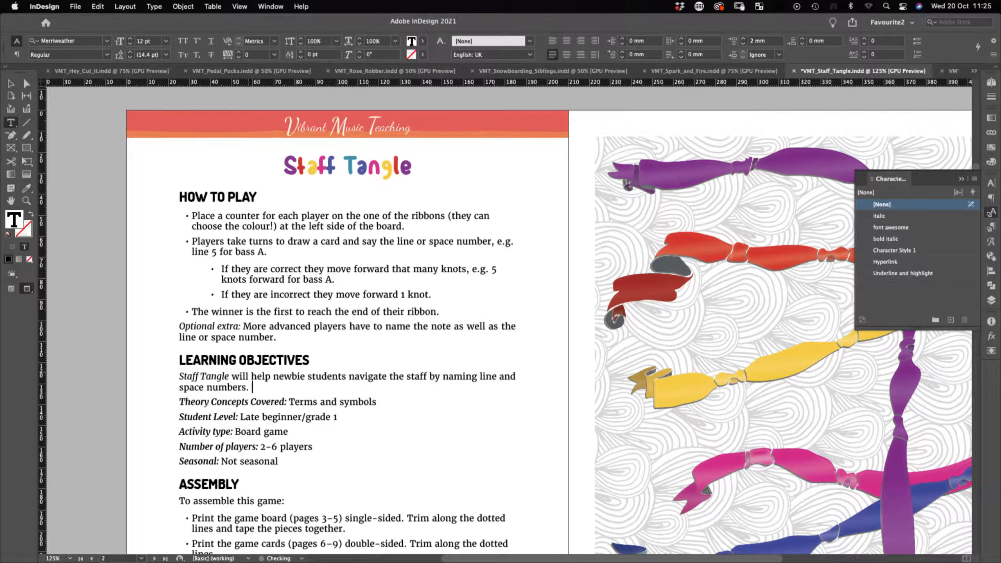
# Step: Add the learning objective "It can also be used by late beginner students who need to work on note names and the two levels can play side-by-side."
pyautogui.write('It can also be used m')
pyautogui.press('BackSpace')
pyautogui.write('by')
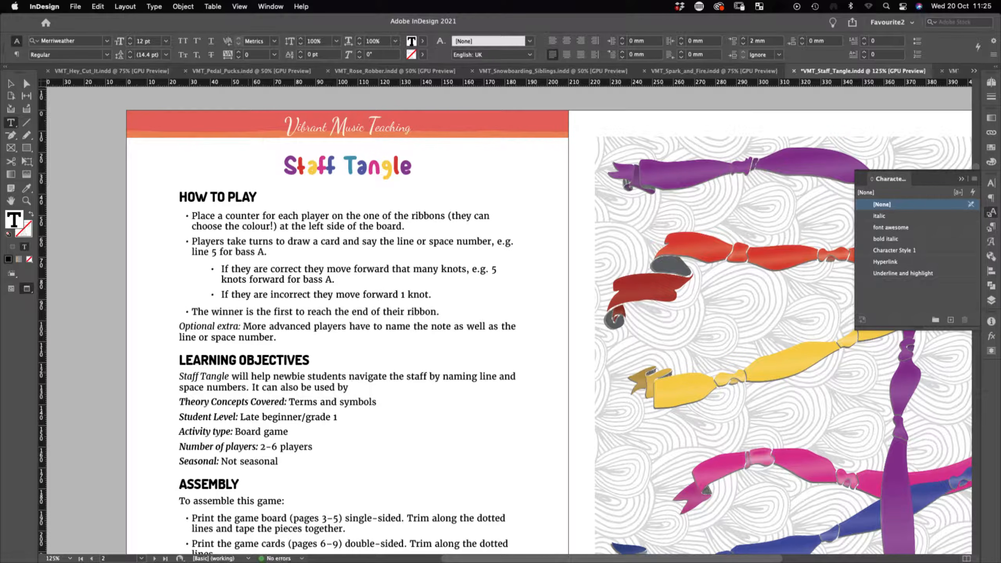
pyautogui.write(' late beginner students who need')
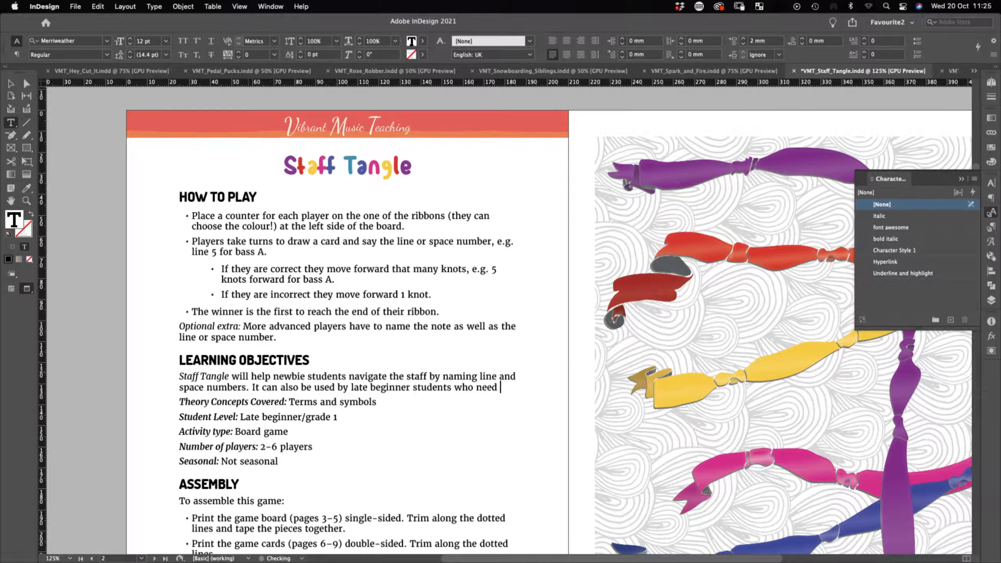
pyautogui.write(' to work on')
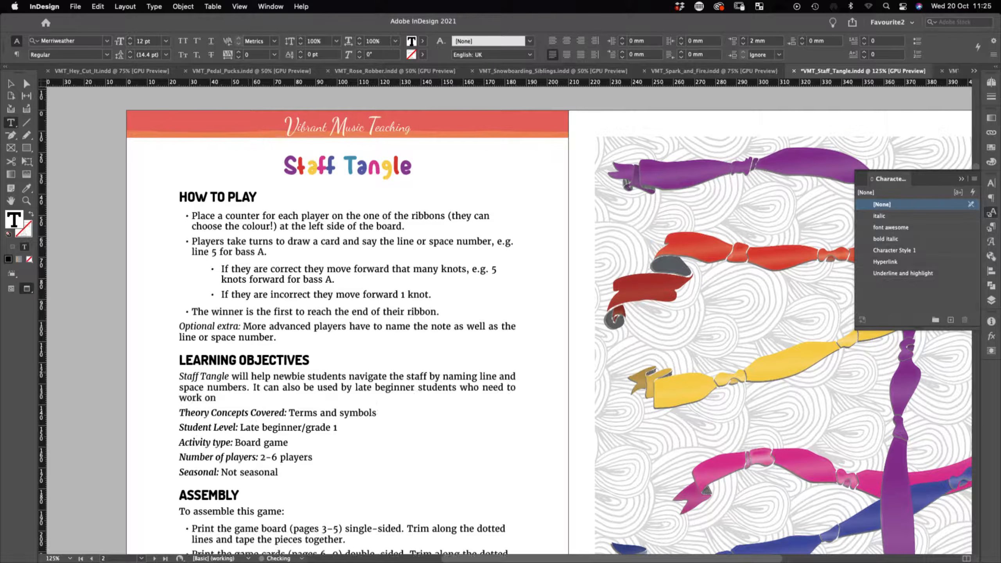
pyautogui.write(' note names and the two le')
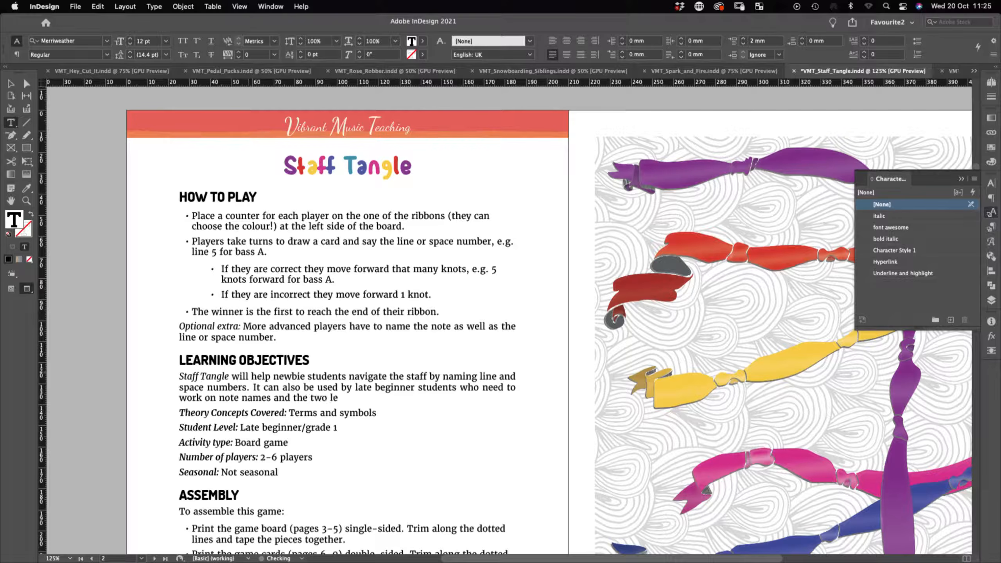
pyautogui.write('vels can play side-by-s')
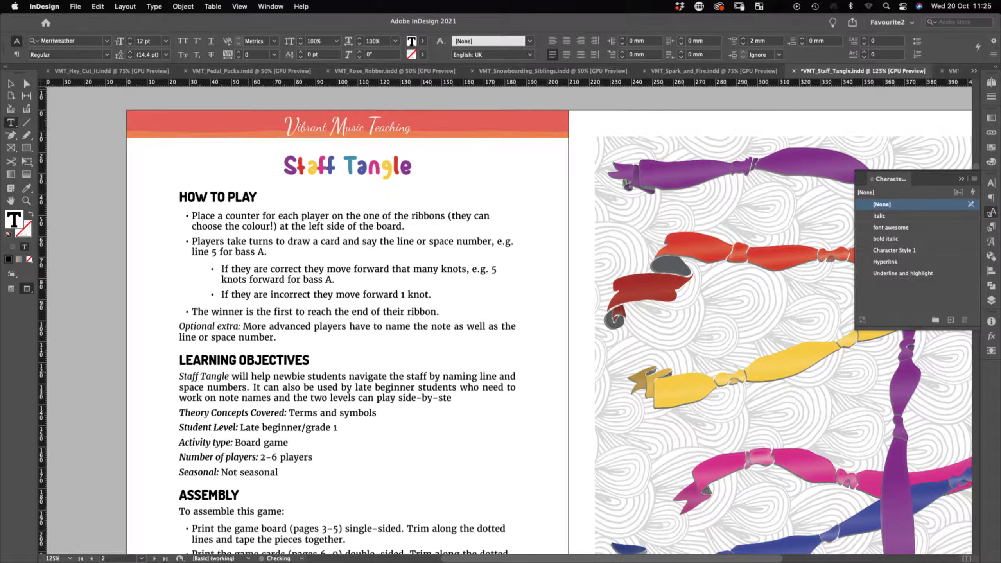
pyautogui.write('ide.')
# Step: Replace the Theory Concepts Covered entry with the cover's concepts text, "Staff navigation and note names", without an extra blank line
pyautogui.scroll(5, 638, 221)
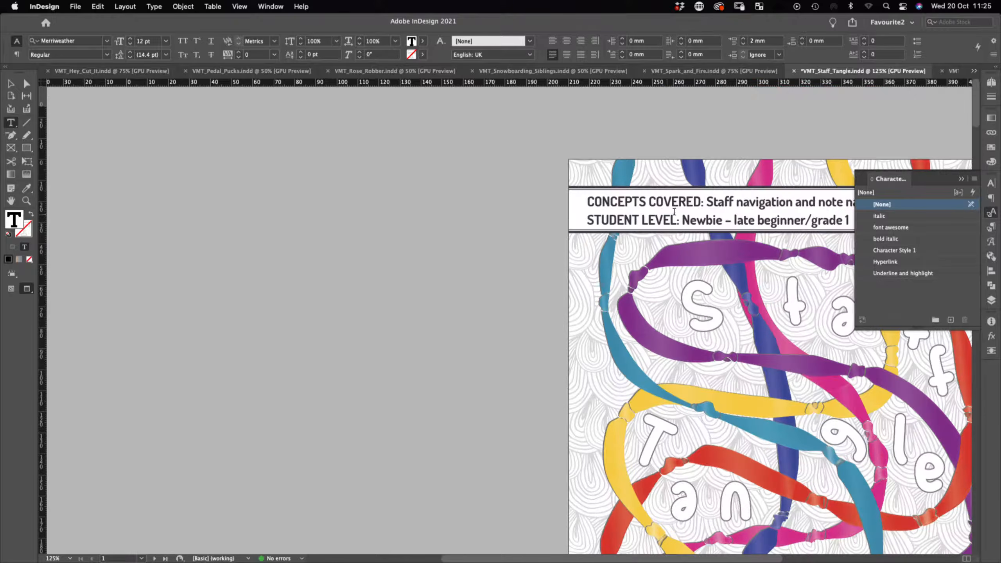
pyautogui.moveTo(705, 203); pyautogui.dragTo(896, 214)
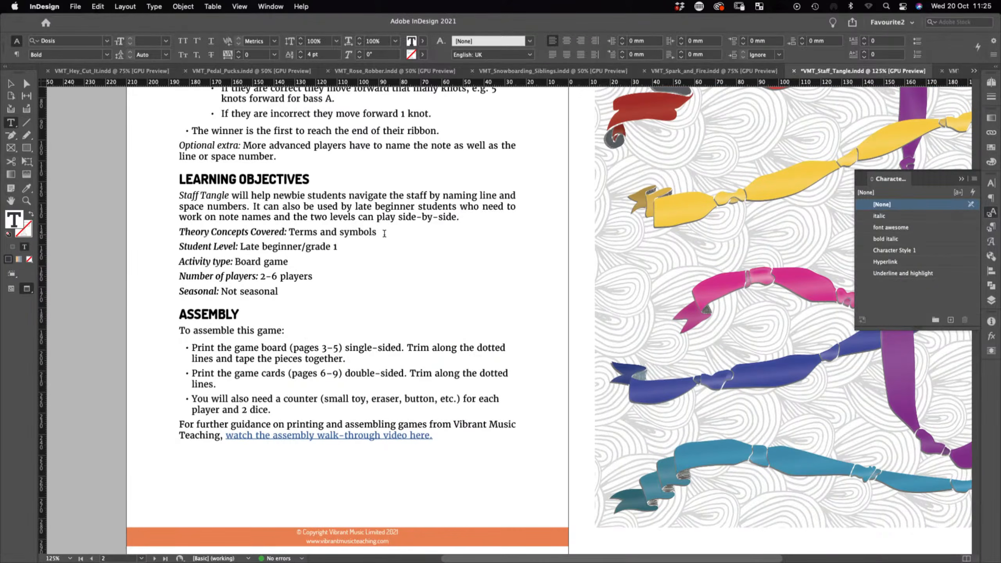
pyautogui.moveTo(384, 233); pyautogui.dragTo(290, 233)
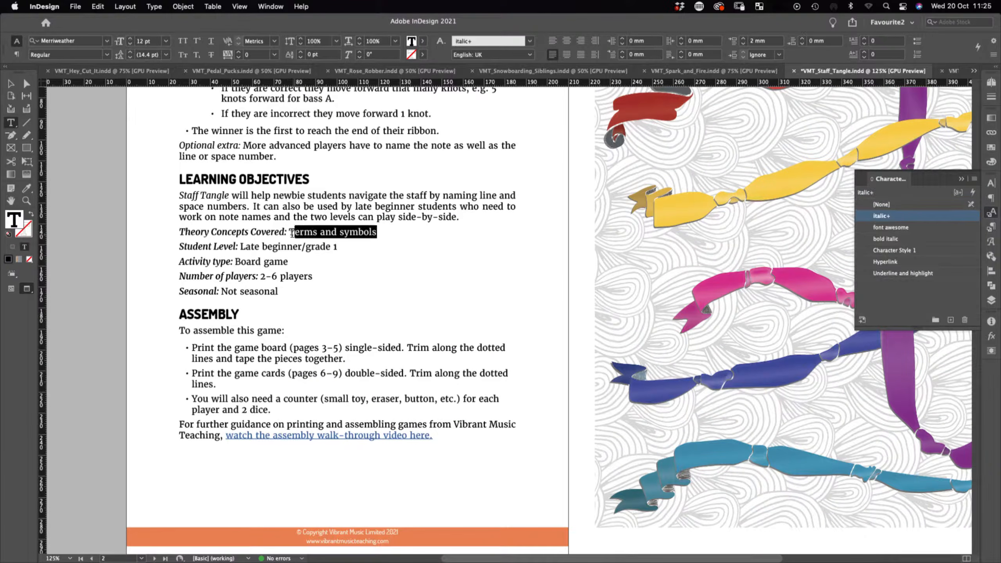
pyautogui.write('Staff navigation and note names')
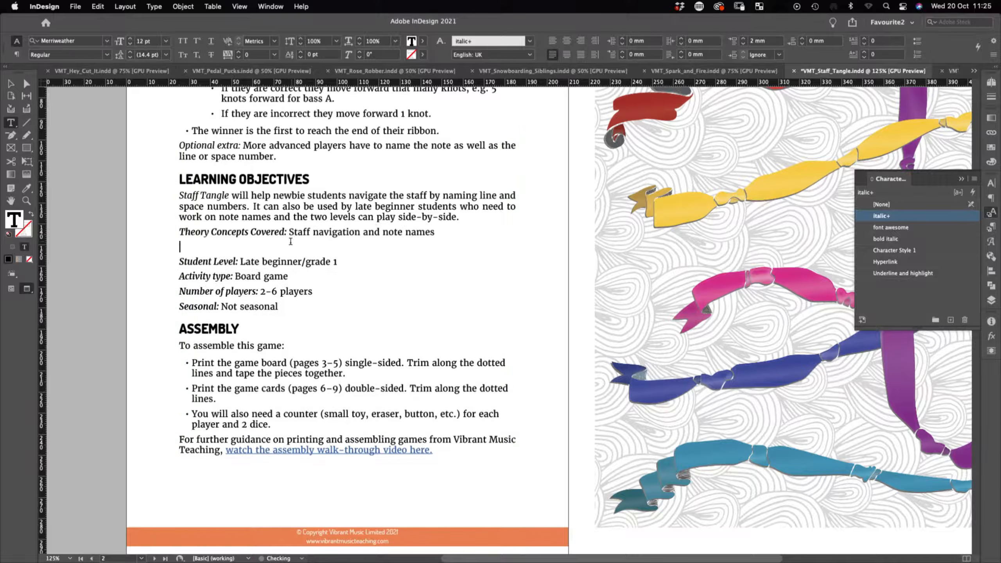
pyautogui.press('BackSpace')
pyautogui.press('Down')
# Step: Insert "Newbie –" before the Student Level entry and set its character style to [None]
pyautogui.click(239, 246)
pyautogui.write('Newbie –')
pyautogui.moveTo(238, 246); pyautogui.dragTo(279, 241)
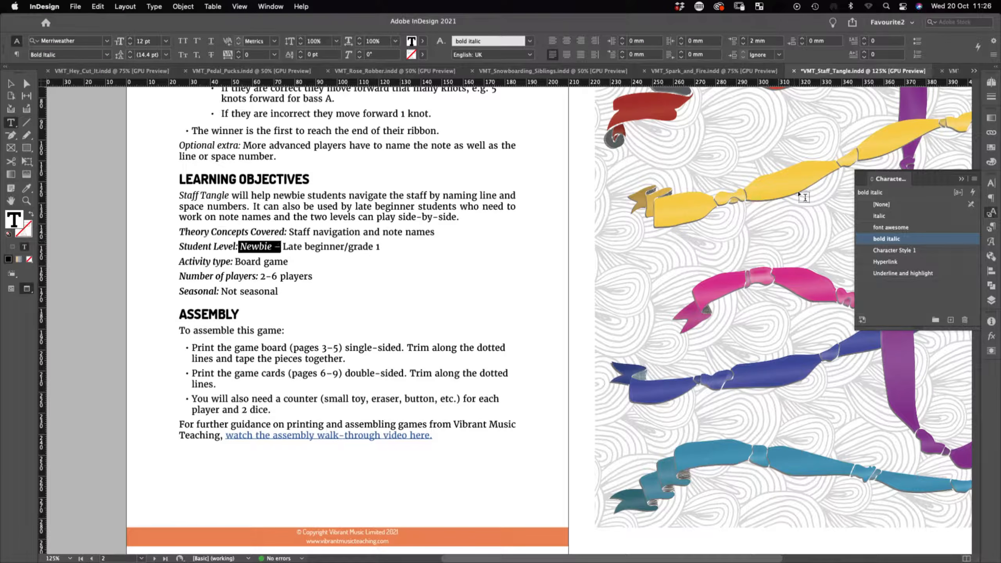
pyautogui.click(883, 204)
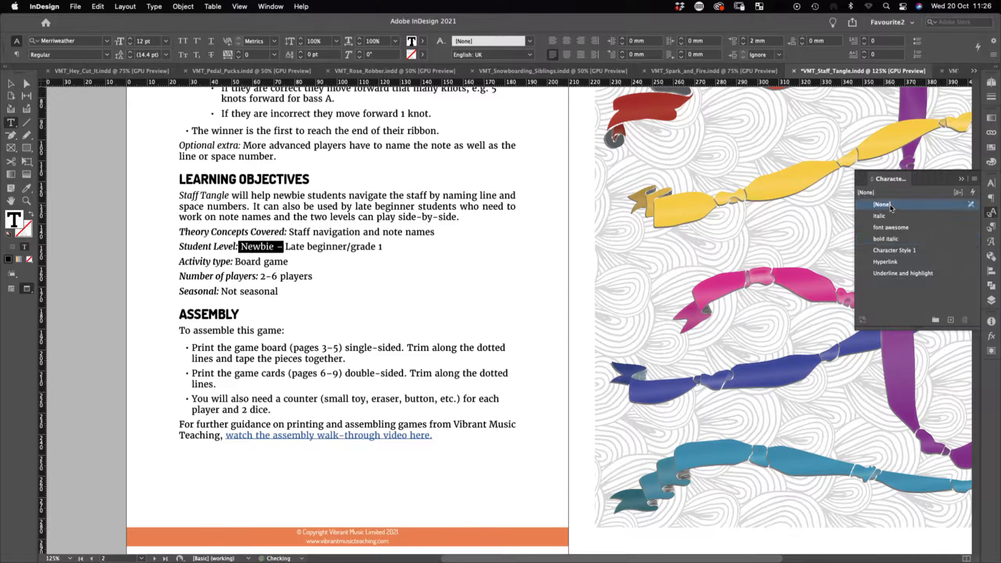
# Step: Check the activity type and number of players entries under Learning Objectives against the game board
pyautogui.click(246, 261)
pyautogui.doubleClick(246, 261)
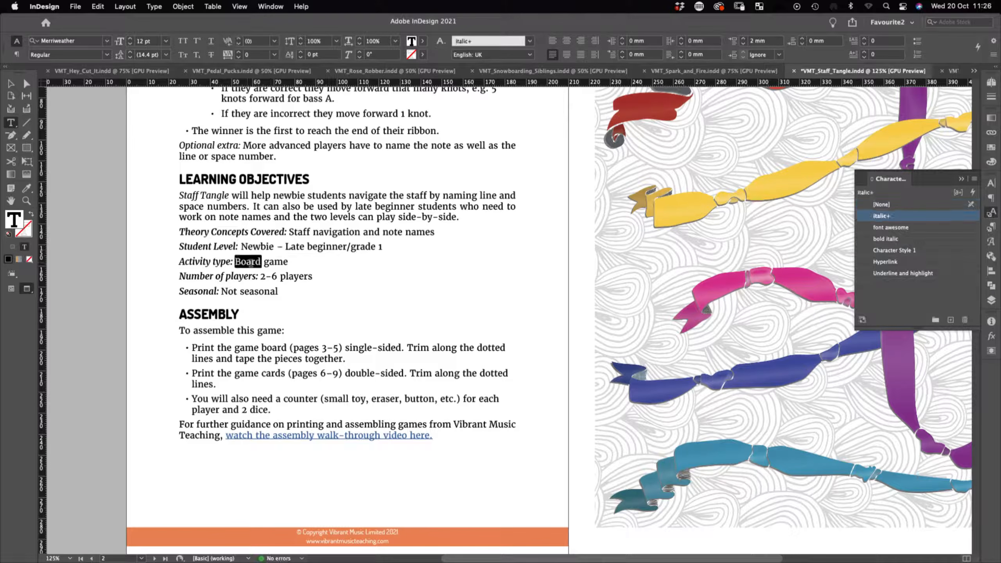
pyautogui.click(277, 276)
pyautogui.scroll(5, 281, 277)
pyautogui.hscroll(3, 280, 276)
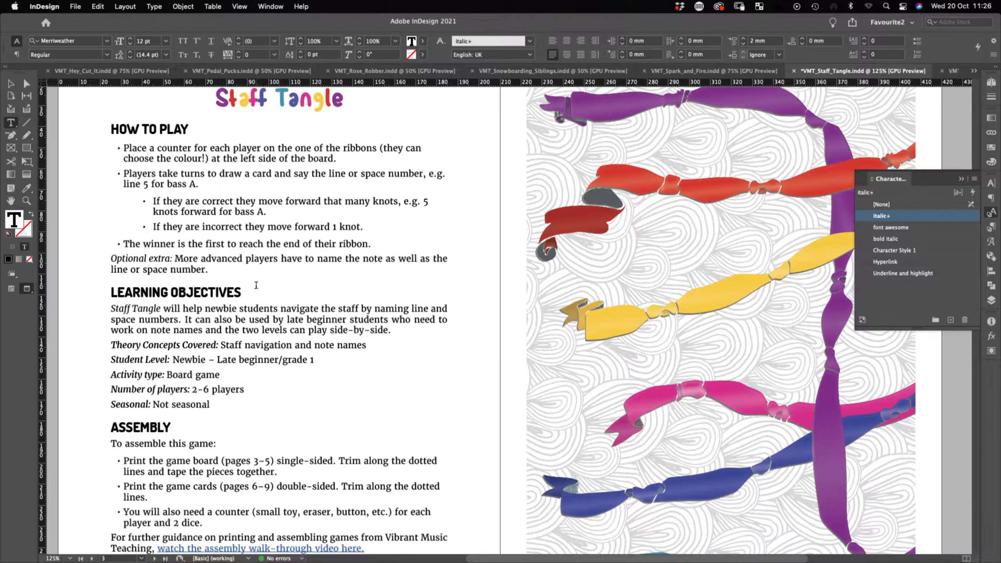
pyautogui.scroll(-2, 267, 275)
pyautogui.scroll(-4, 267, 275)
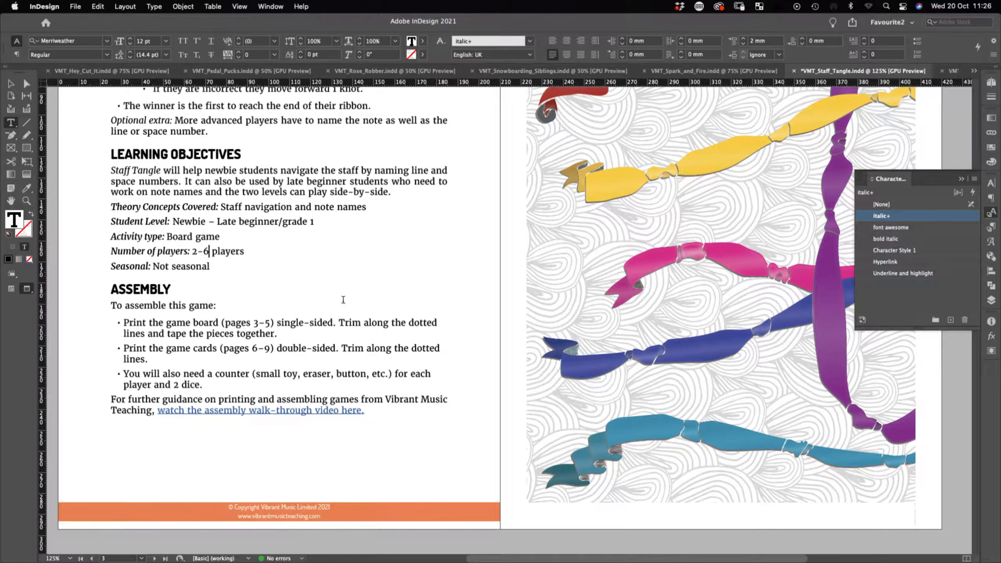
# Step: Under Assembly, change the game cards' page range to 6–11 and delete "and 2 dice" from the counter bullet
pyautogui.click(203, 322)
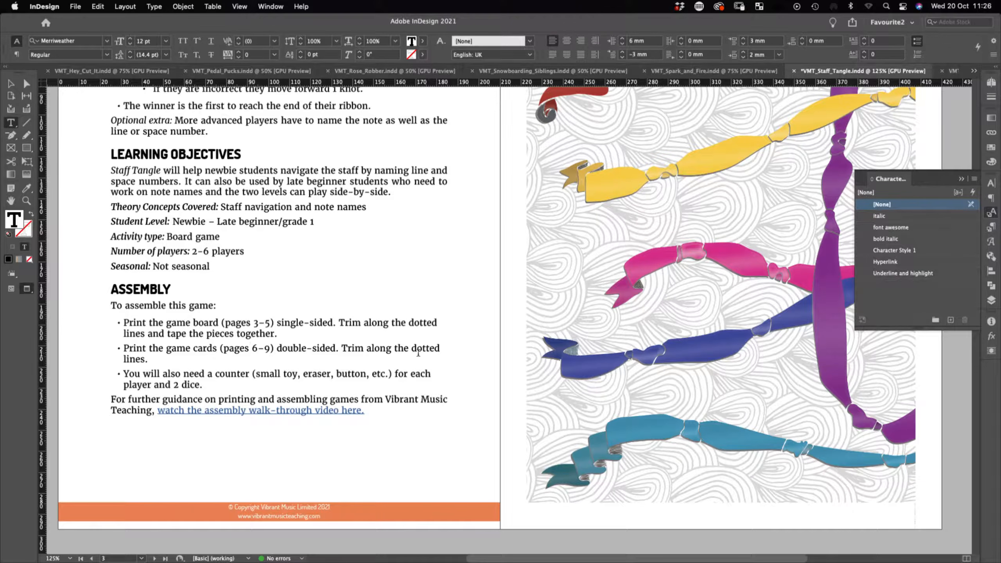
pyautogui.click(992, 82)
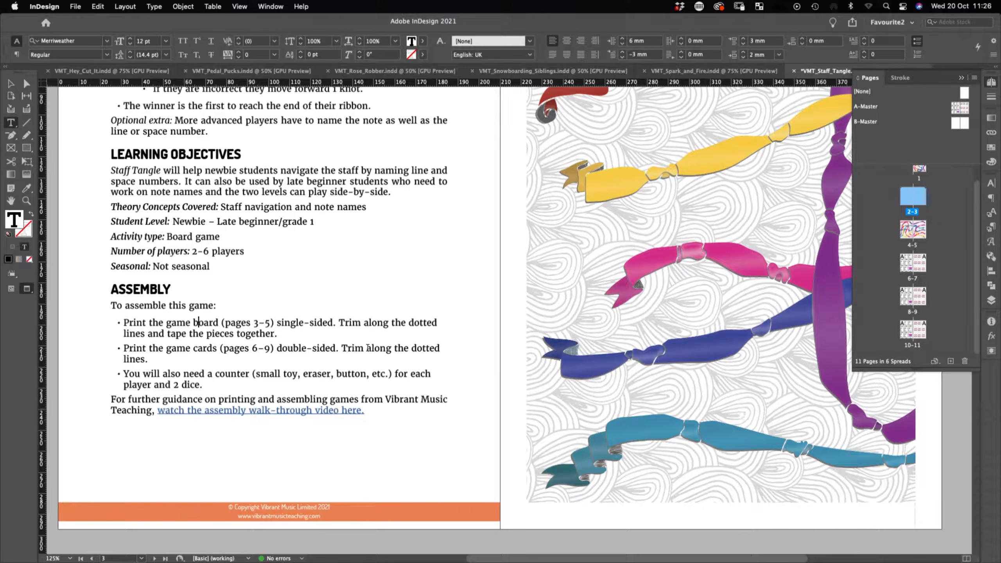
pyautogui.doubleClick(267, 348)
pyautogui.write('11')
pyautogui.write('1')
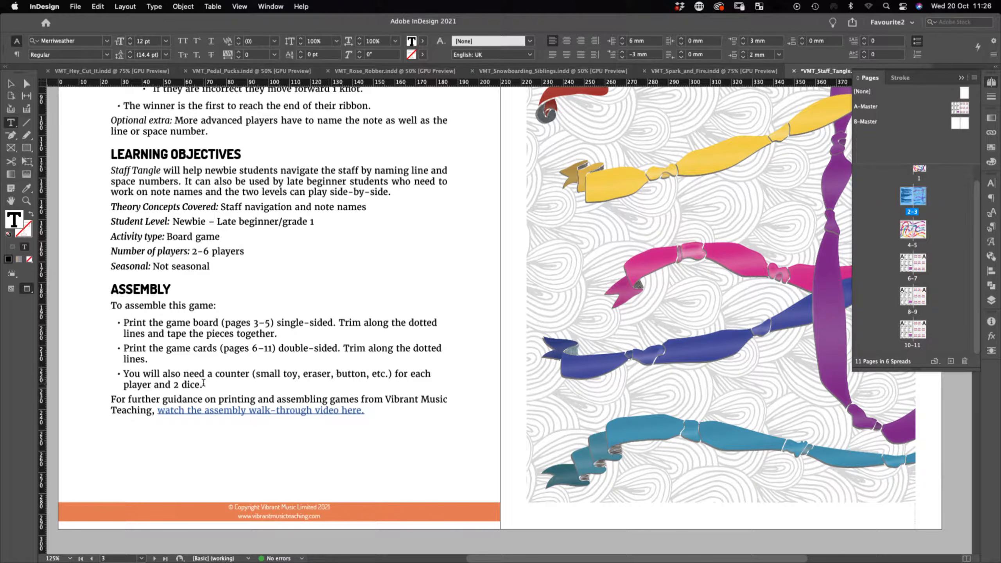
pyautogui.moveTo(201, 384); pyautogui.dragTo(151, 386)
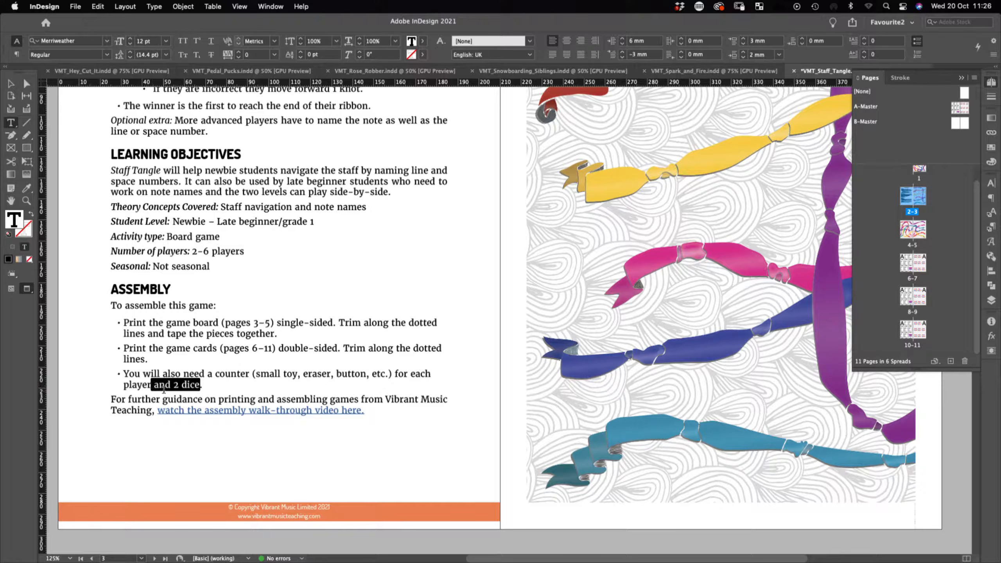
pyautogui.press('BackSpace')
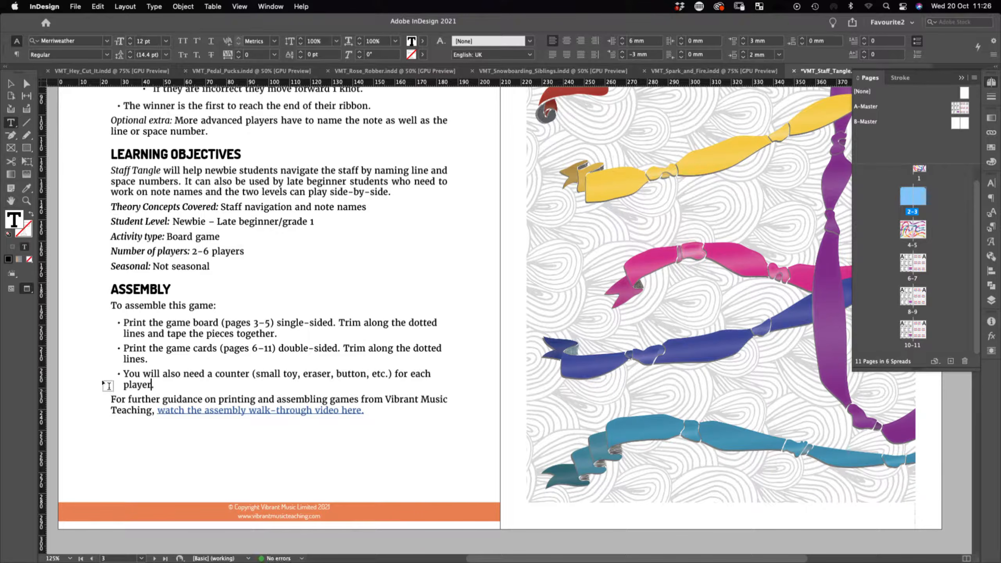
# Step: Save the document and review its pages from the cover through the game board to the last card spread
pyautogui.press('super+minus')
pyautogui.press('super+minus')
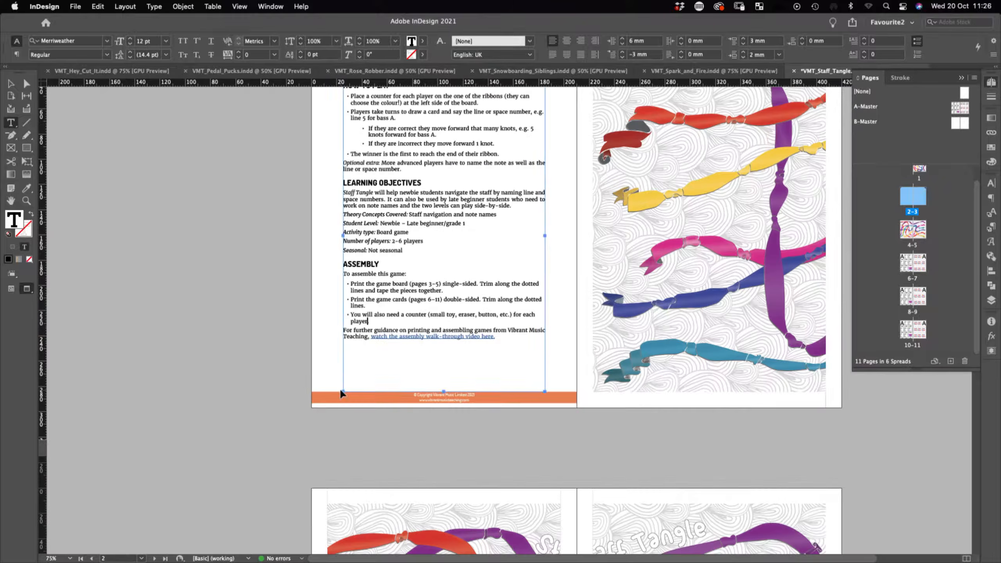
pyautogui.hscroll(4, 341, 388)
pyautogui.scroll(10, 340, 388)
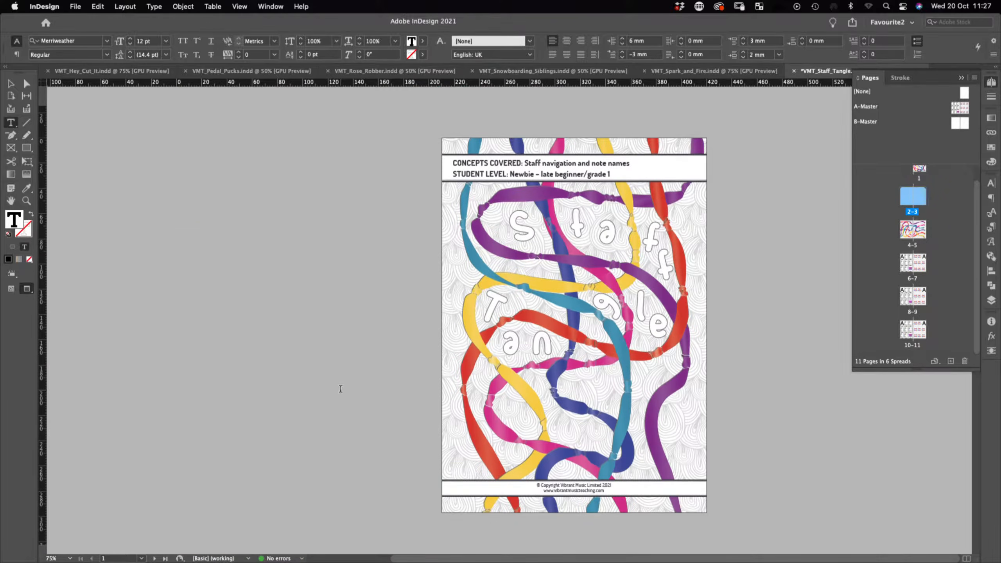
pyautogui.press('super+s')
pyautogui.scroll(-10, 363, 400)
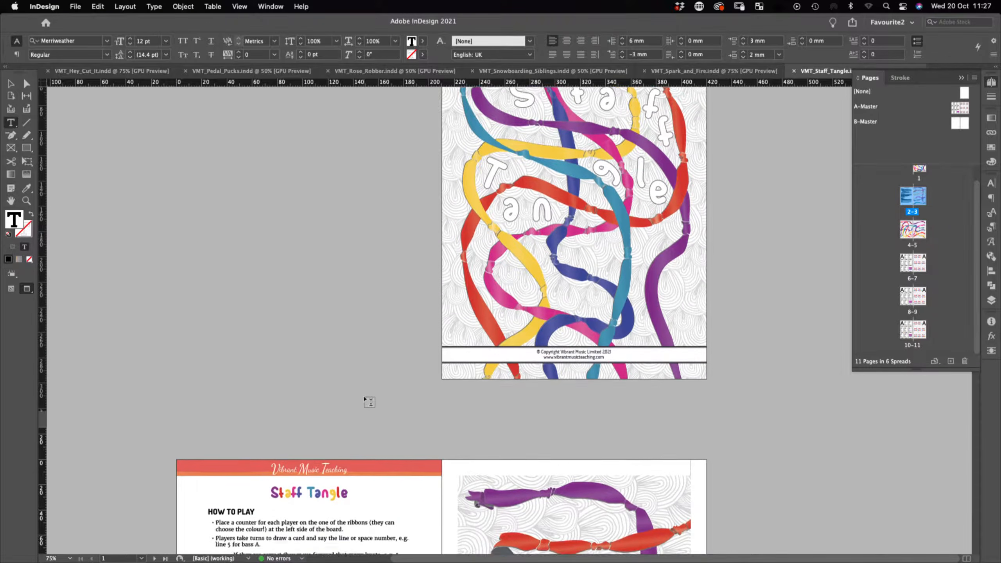
pyautogui.scroll(-5, 370, 401)
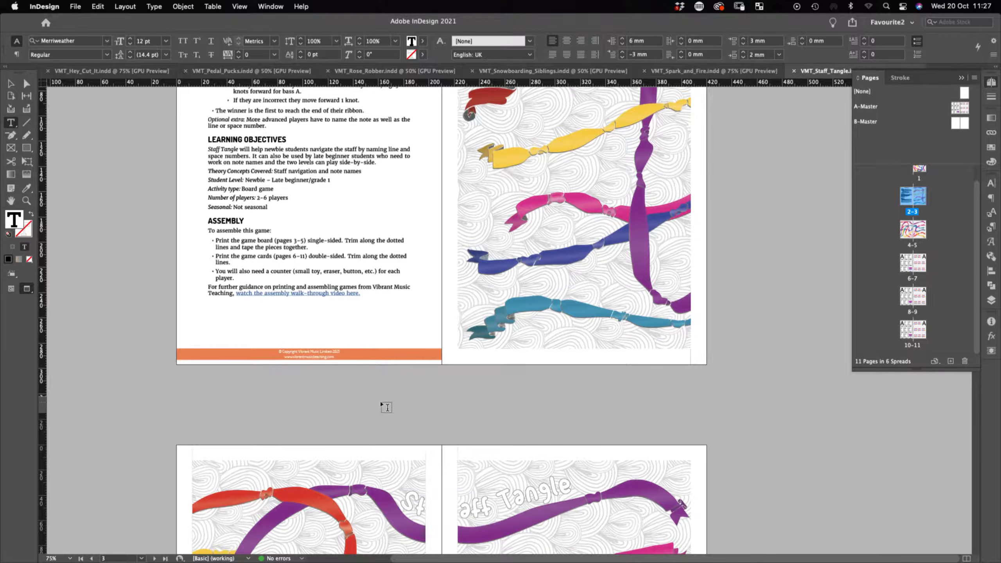
pyautogui.scroll(-17, 386, 407)
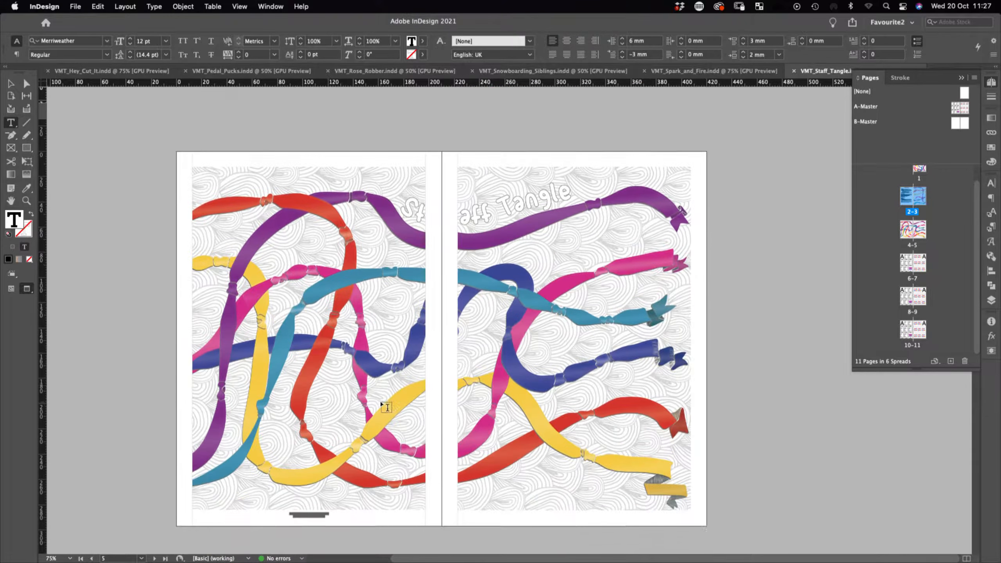
pyautogui.scroll(-20, 386, 407)
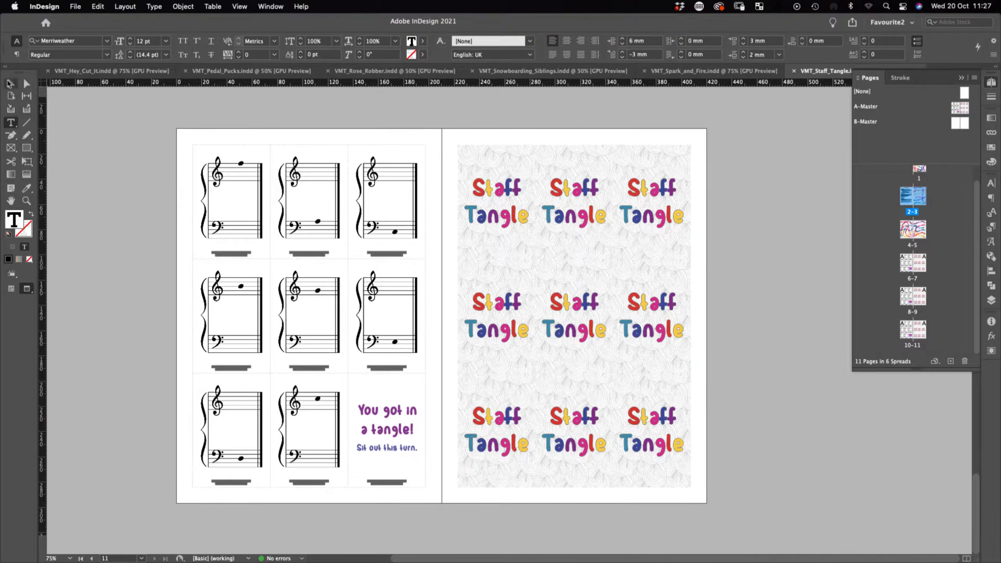
# Step: Export all pages as the print PDF VMT_Staff_Tangle in the 09 September folder using the "Smallish 9" preset
pyautogui.press('Escape')
pyautogui.click(165, 166)
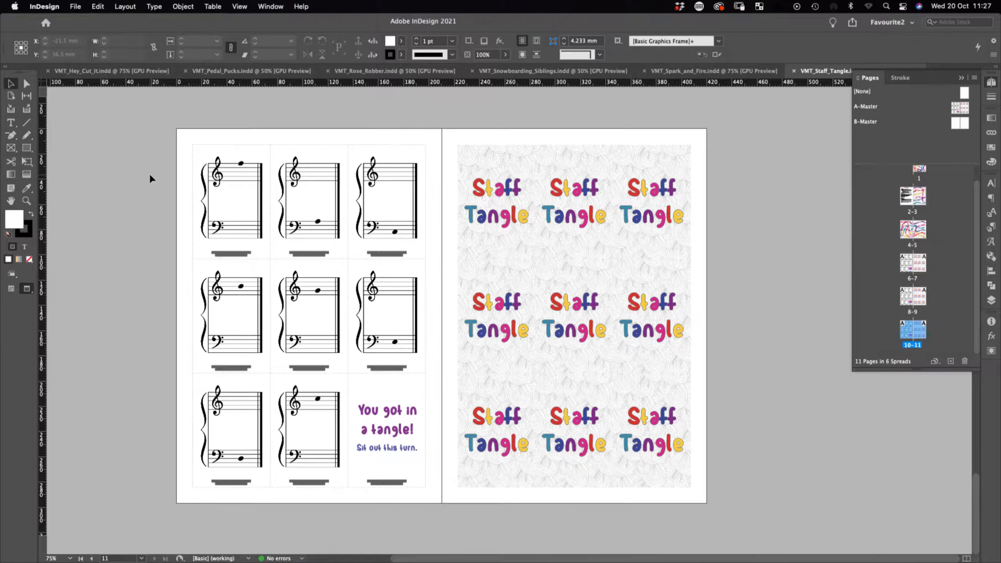
pyautogui.press('super+e')
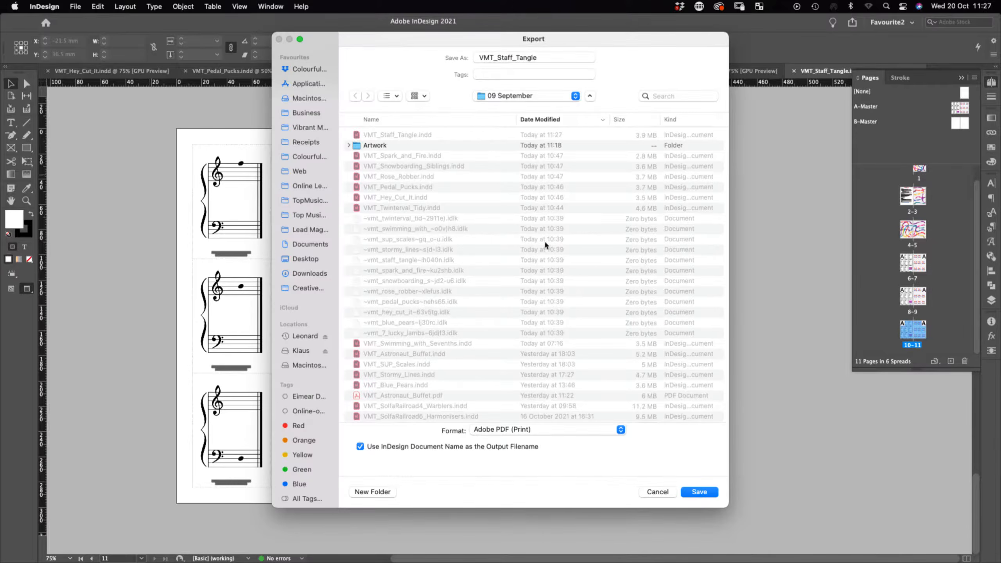
pyautogui.click(712, 490)
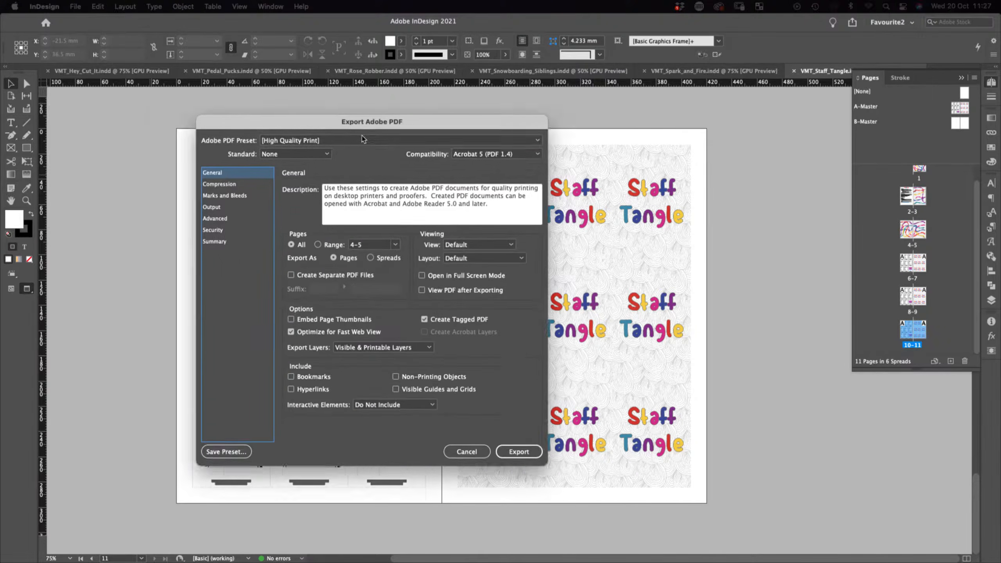
pyautogui.click(315, 117)
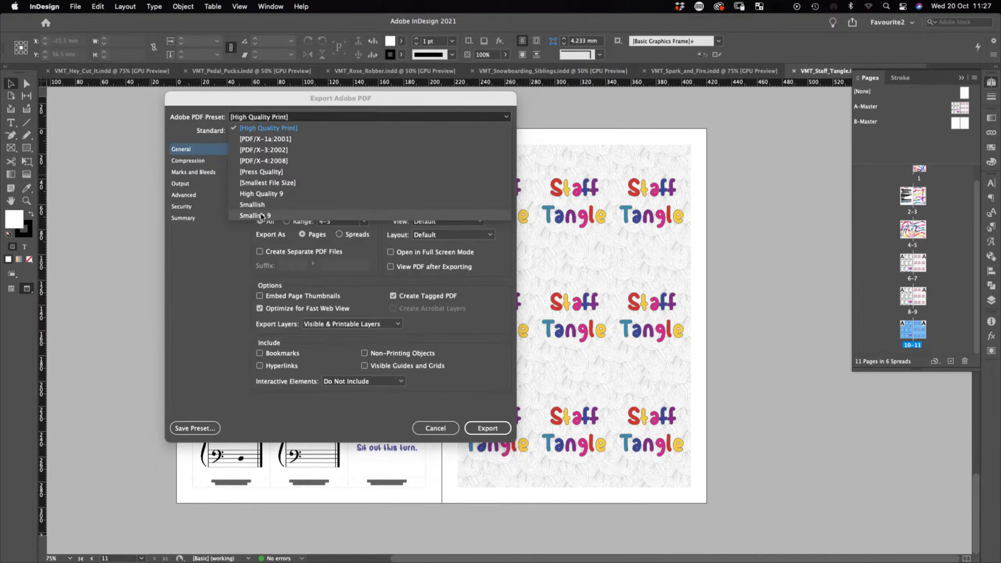
pyautogui.click(256, 215)
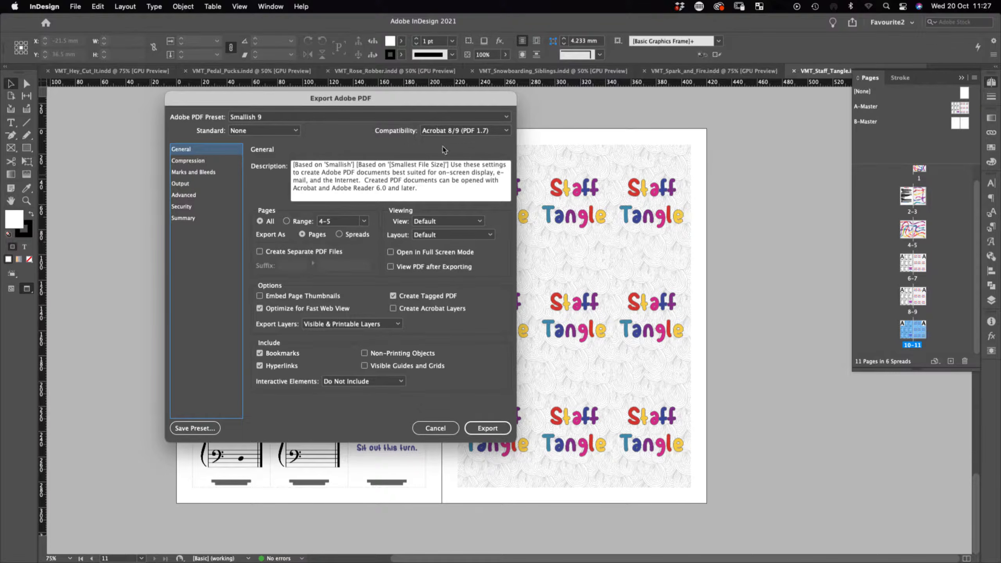
pyautogui.click(475, 429)
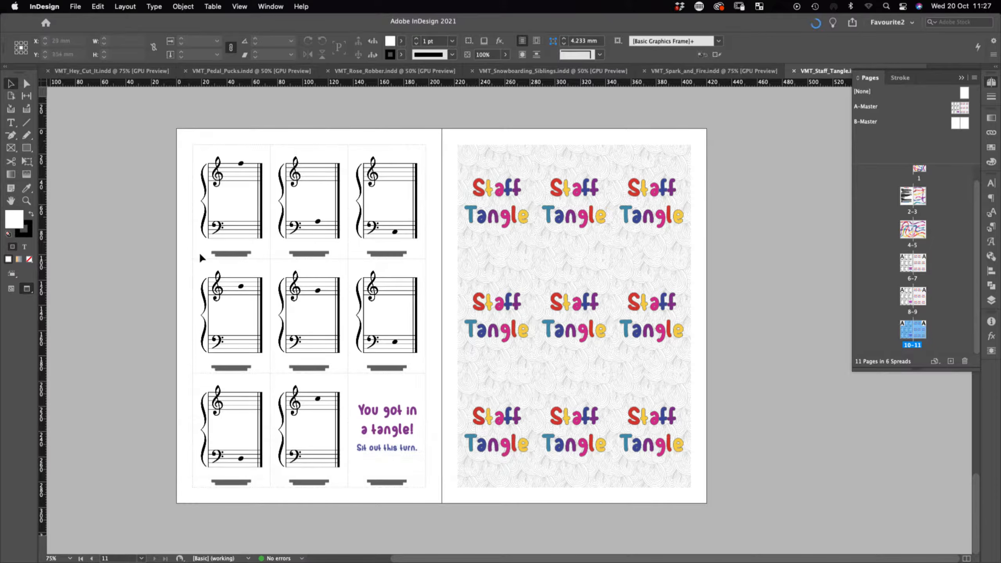